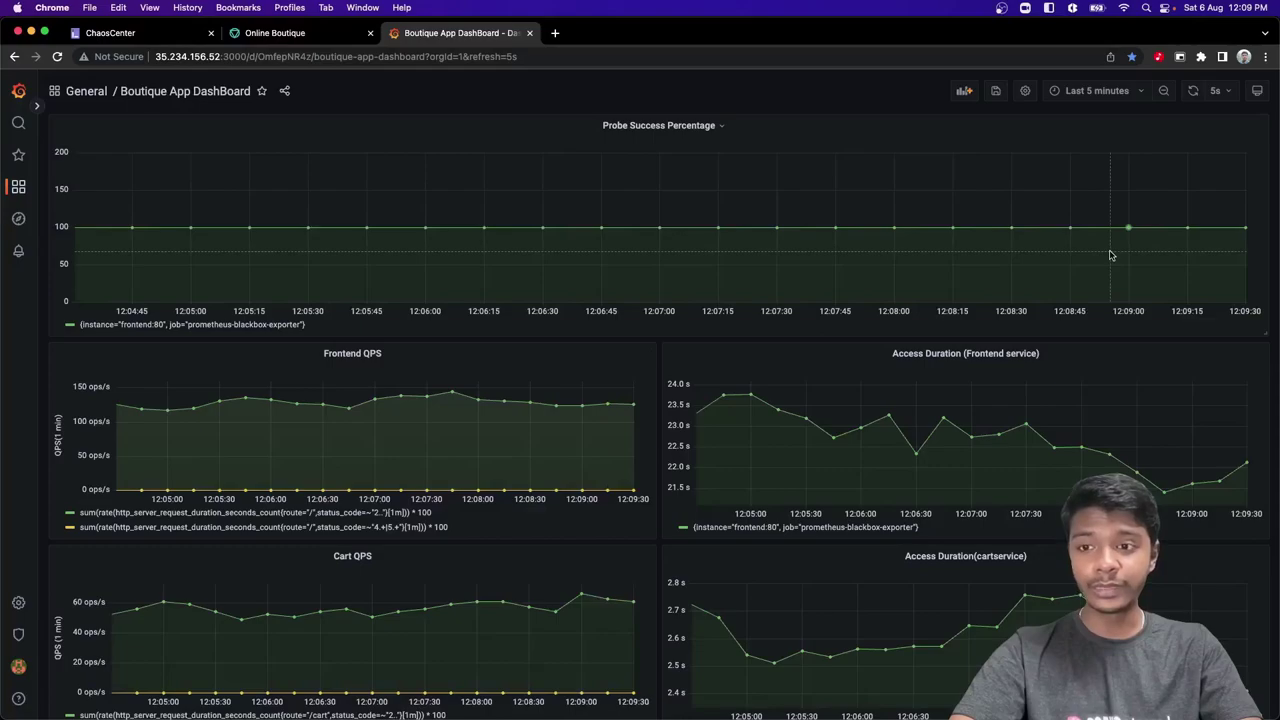
Examine the Boutique App dashboard's QPS and access duration graphs, particularly those for the cart service
scroll(735, 296, "down", 2)
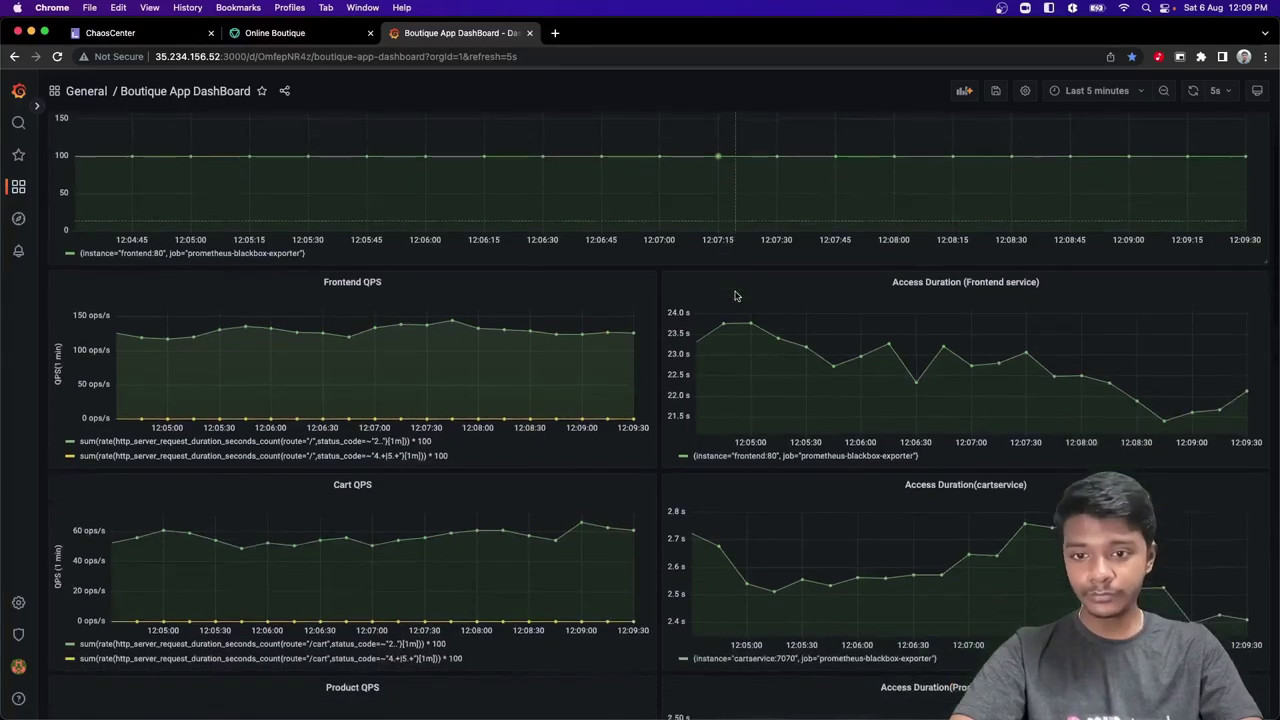
scroll(735, 296, "down", 3)
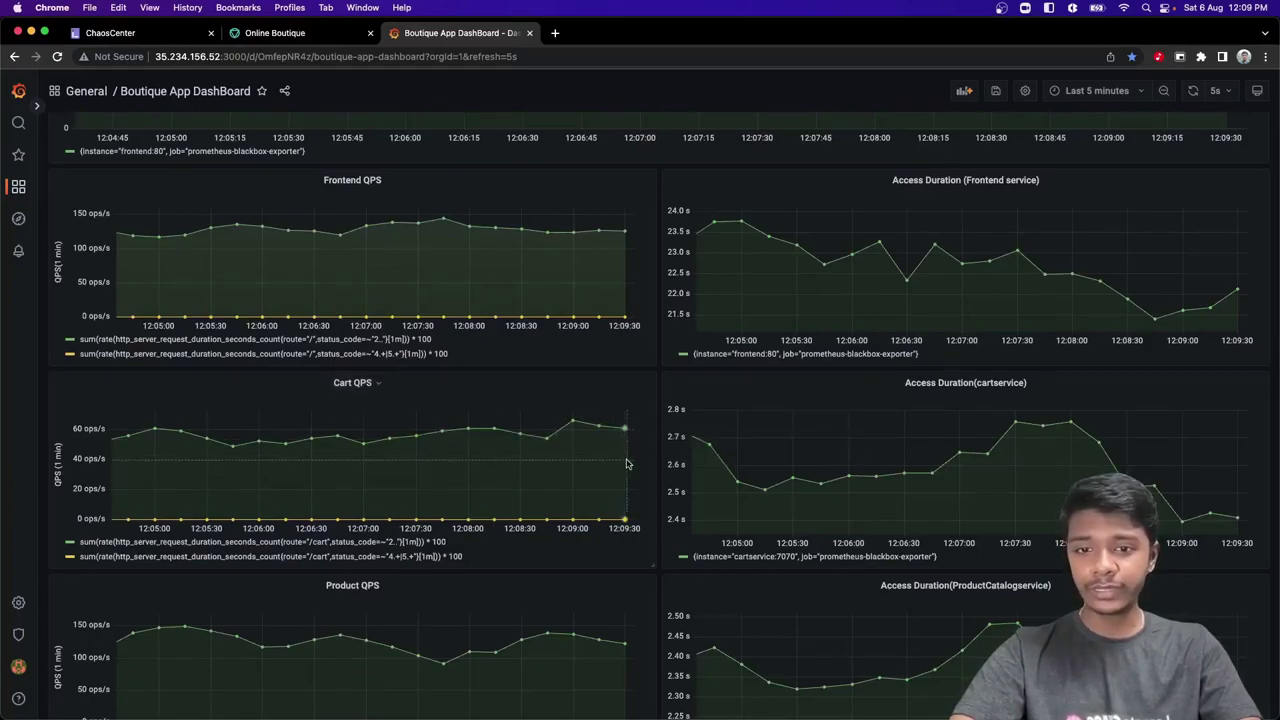
mouse_move(624, 442)
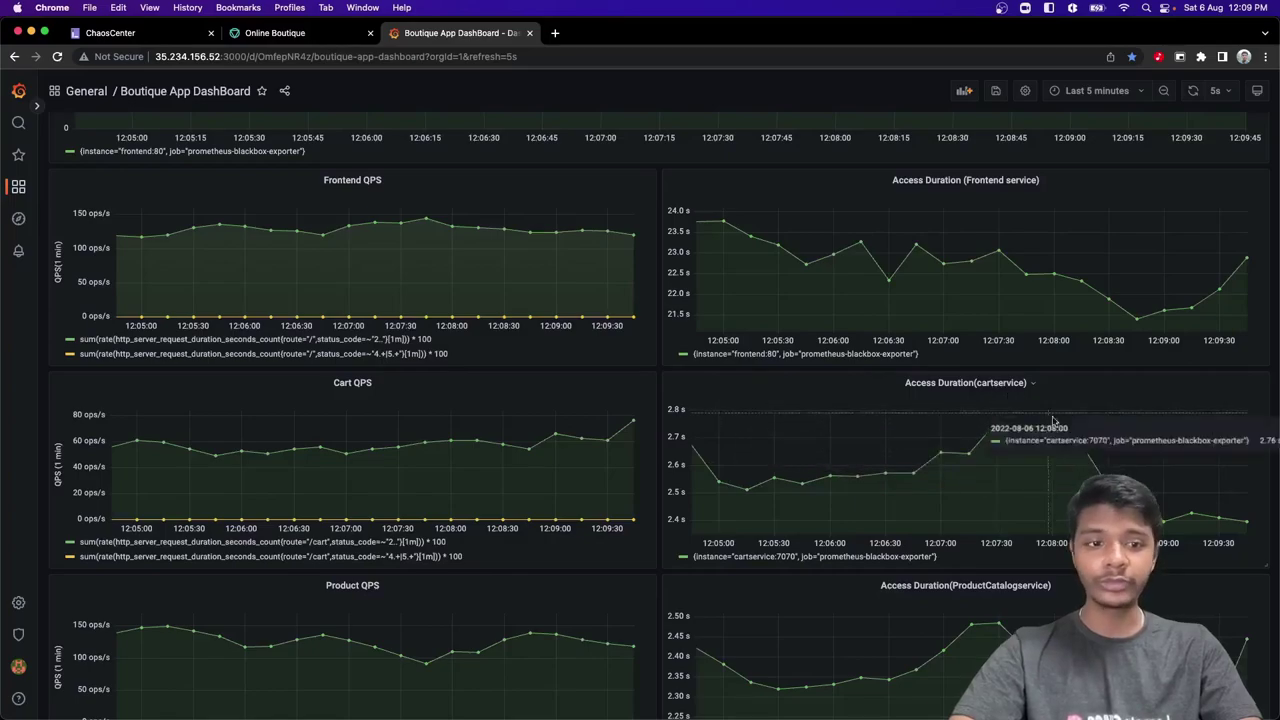
mouse_move(1072, 444)
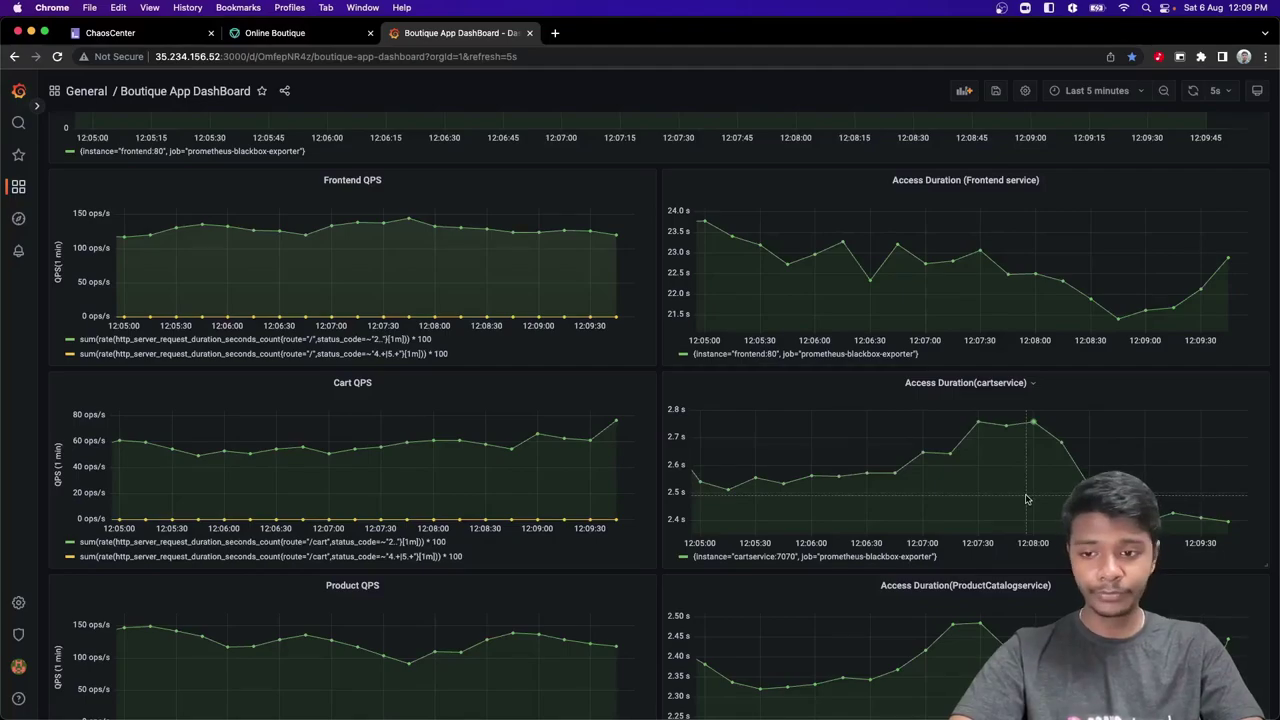
scroll(1025, 498, "up", 5)
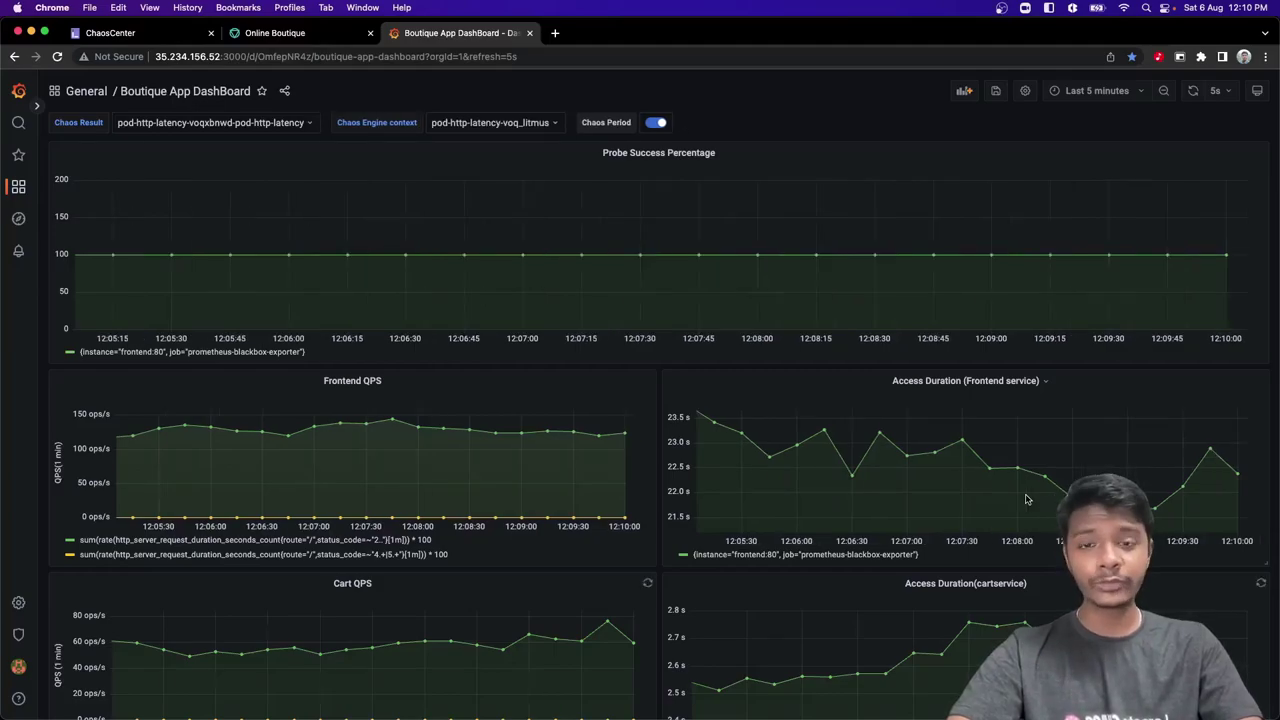
Switch to ChaosCenter and start scheduling a new chaos scenario with Self-Agent as the chaos delegate
key("ctrl+Tab")
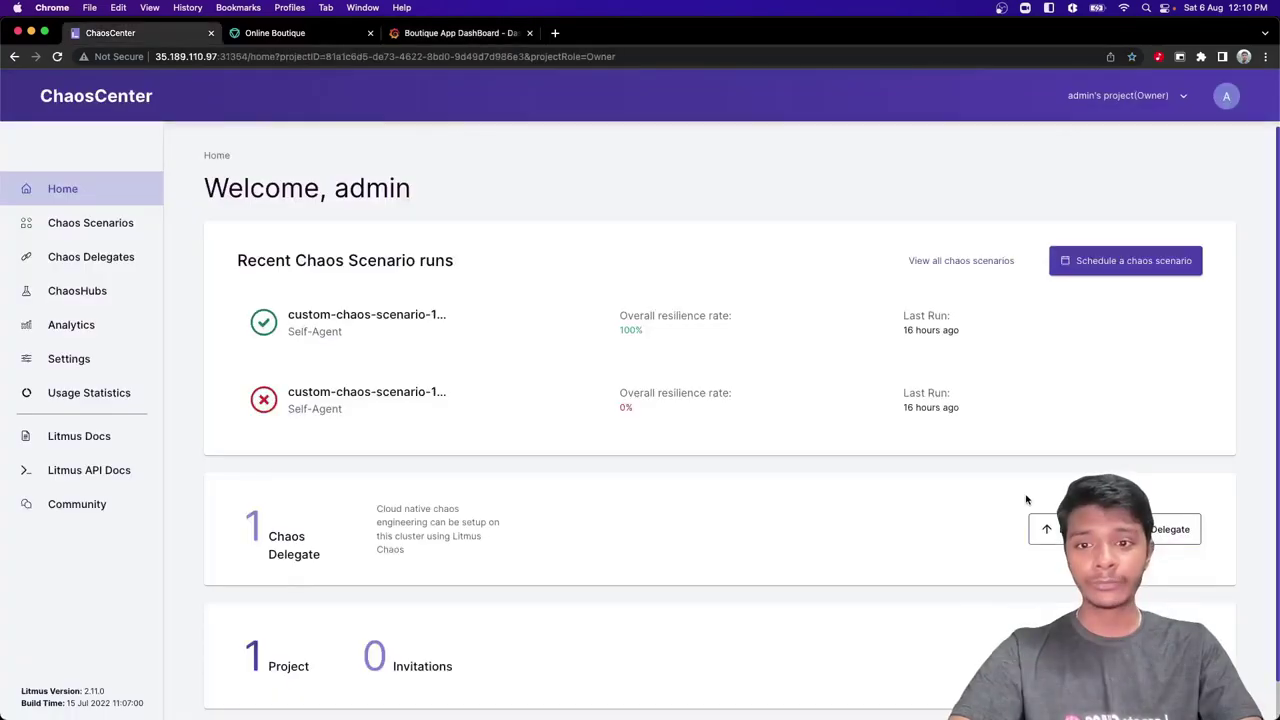
left_click(1139, 272)
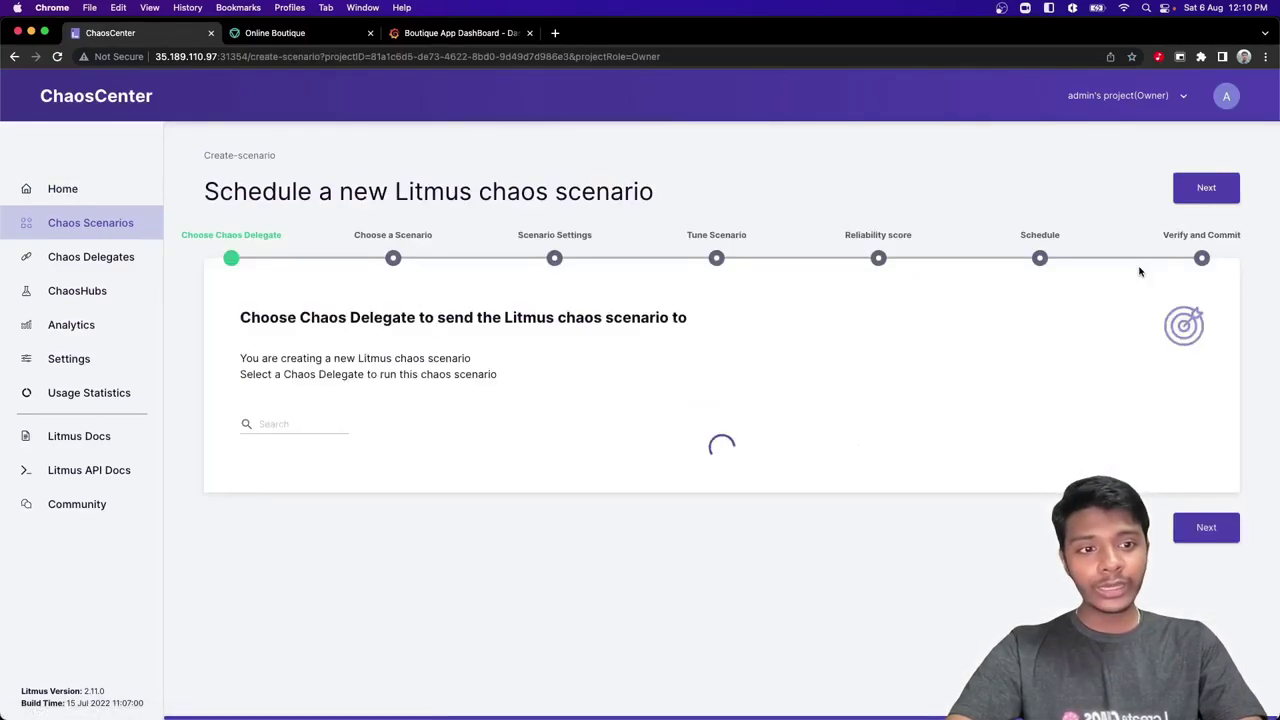
left_click(456, 497)
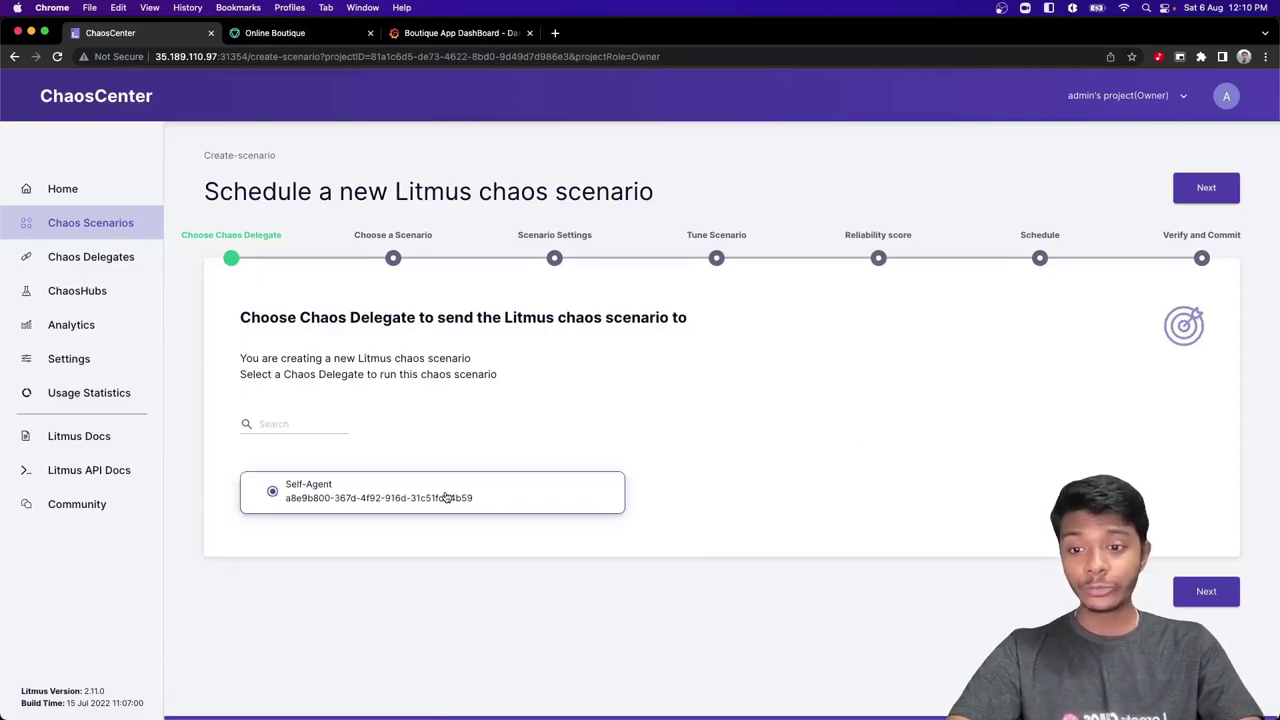
left_click(1226, 597)
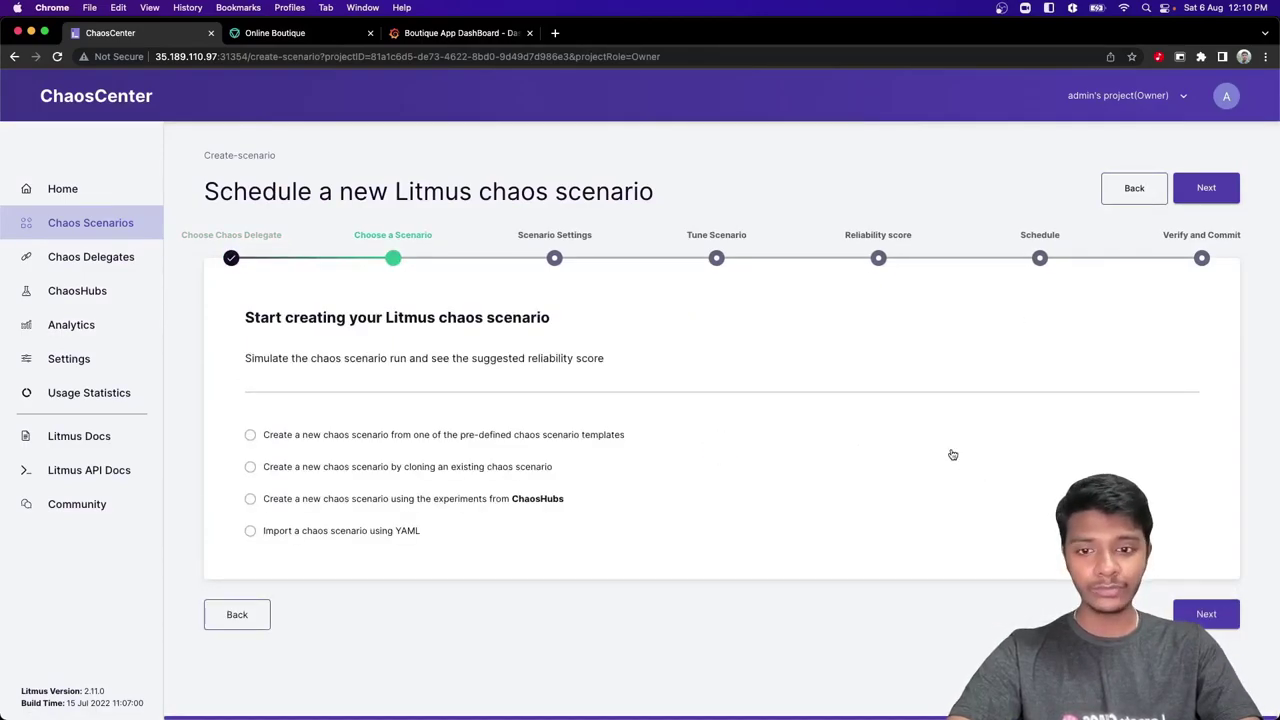
Base the new scenario on experiments from ChaosHubs, using Litmus ChaosHub, and continue to the scenario settings
left_click(505, 503)
scroll(740, 527, "down", 1)
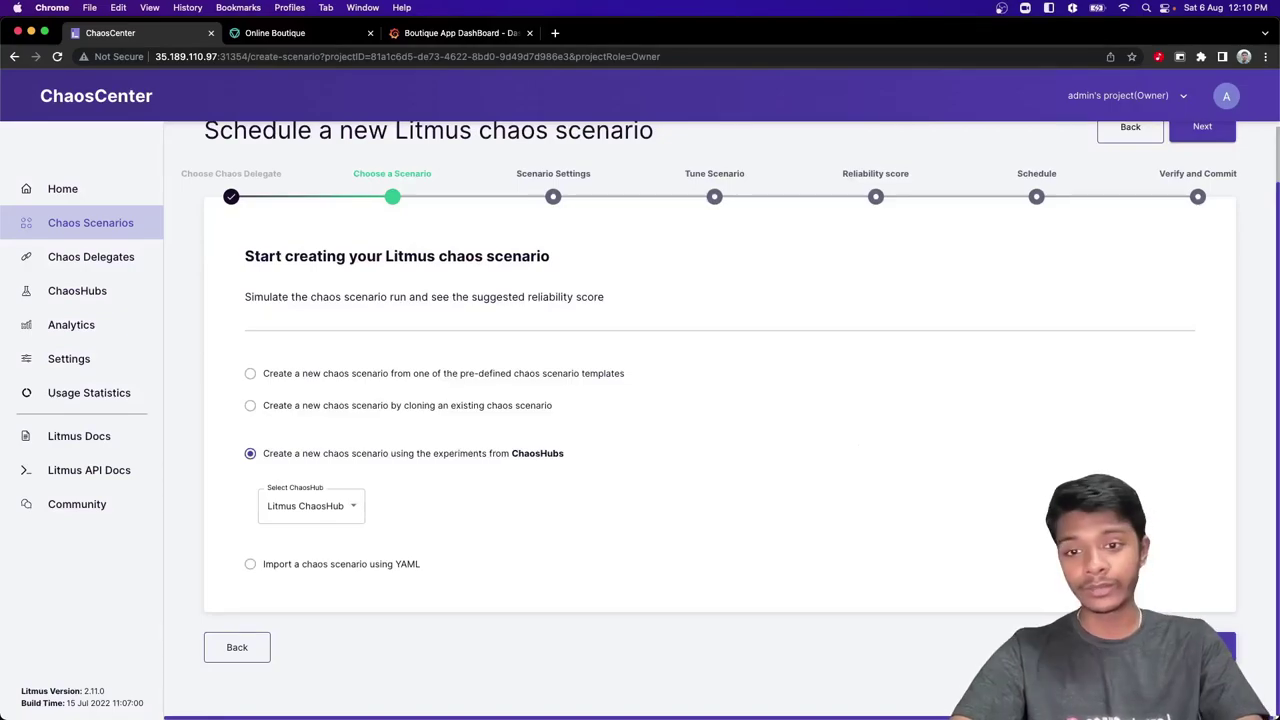
left_click(1226, 647)
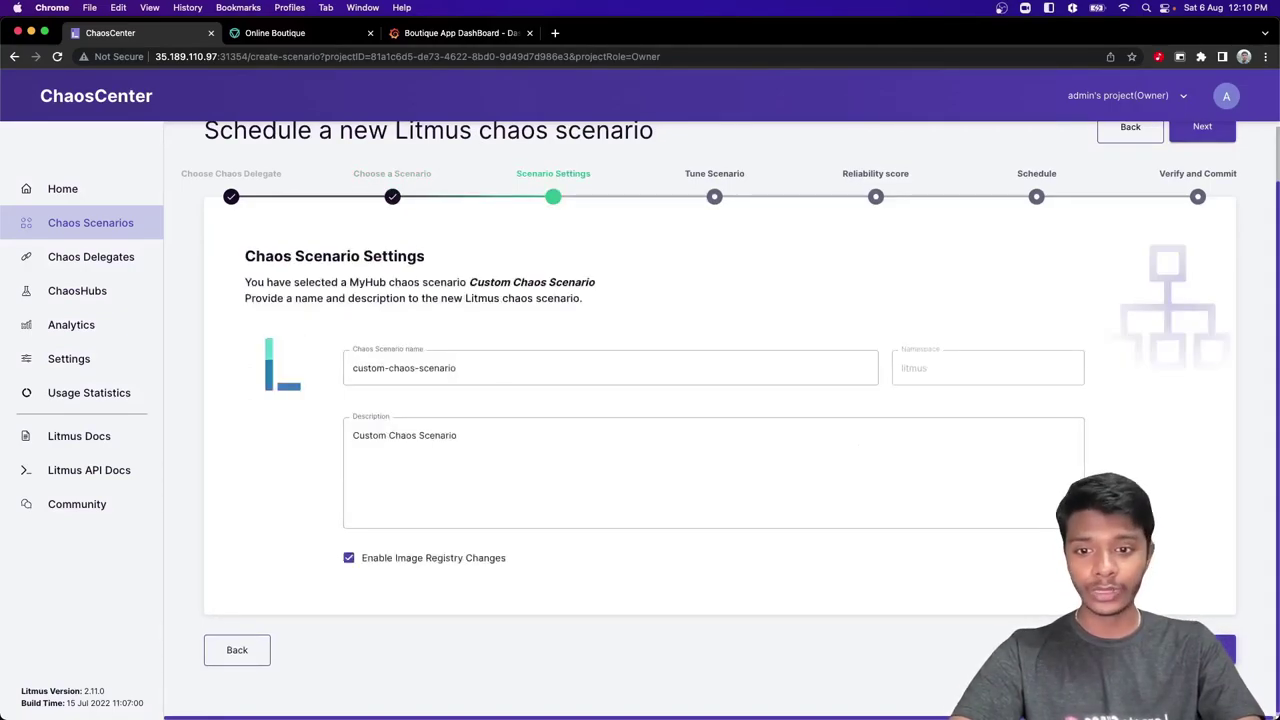
Rename the scenario to cart-chaos-scenario and continue to tuning it
left_click(417, 372)
double_click(380, 368)
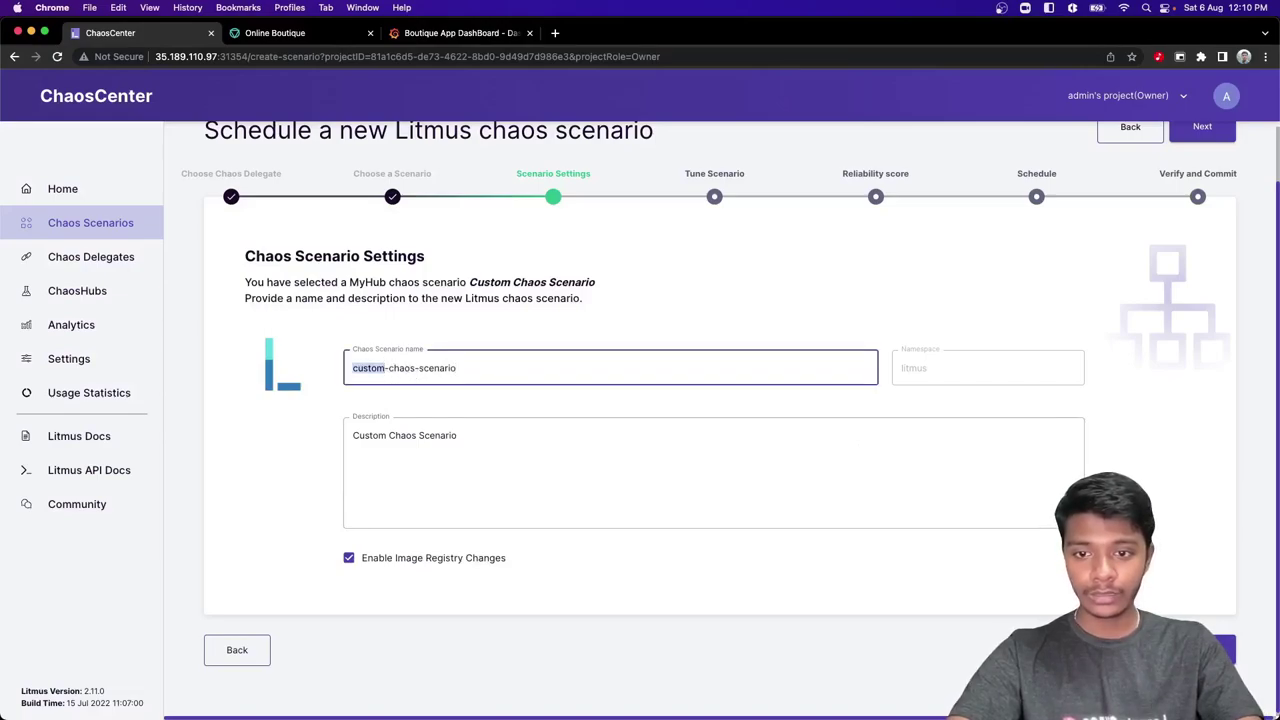
type("cart")
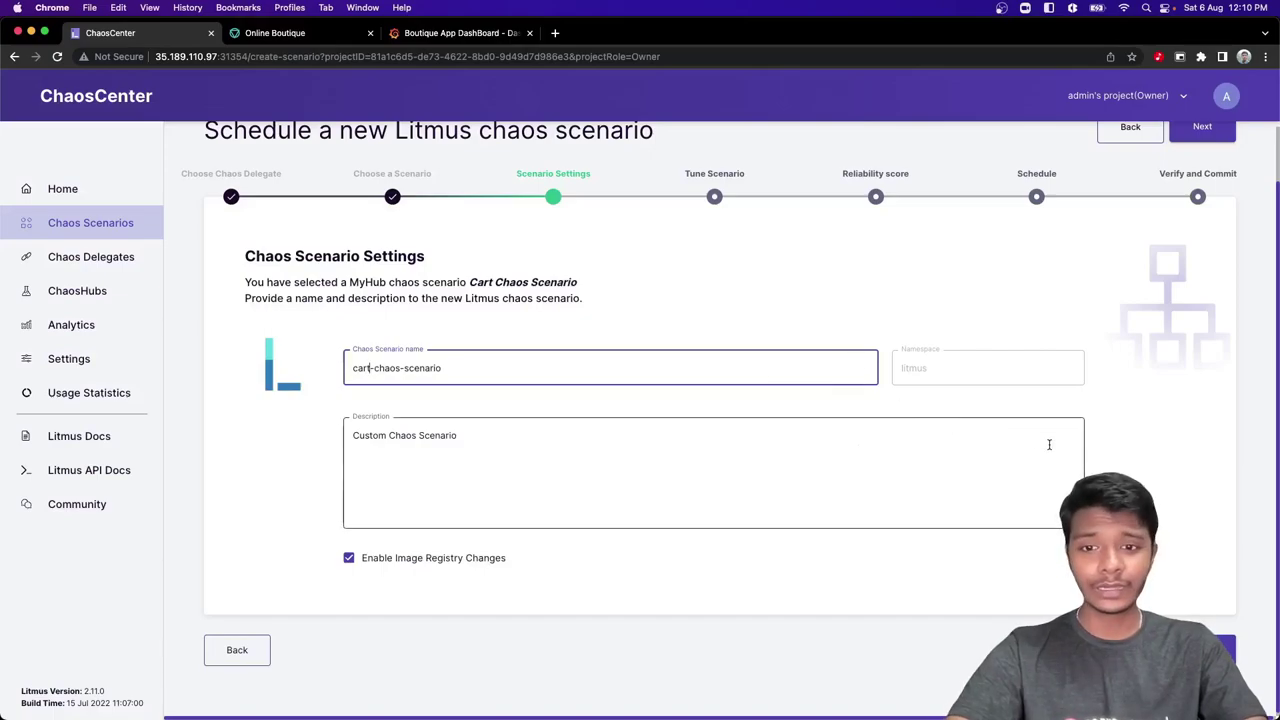
left_click(1218, 648)
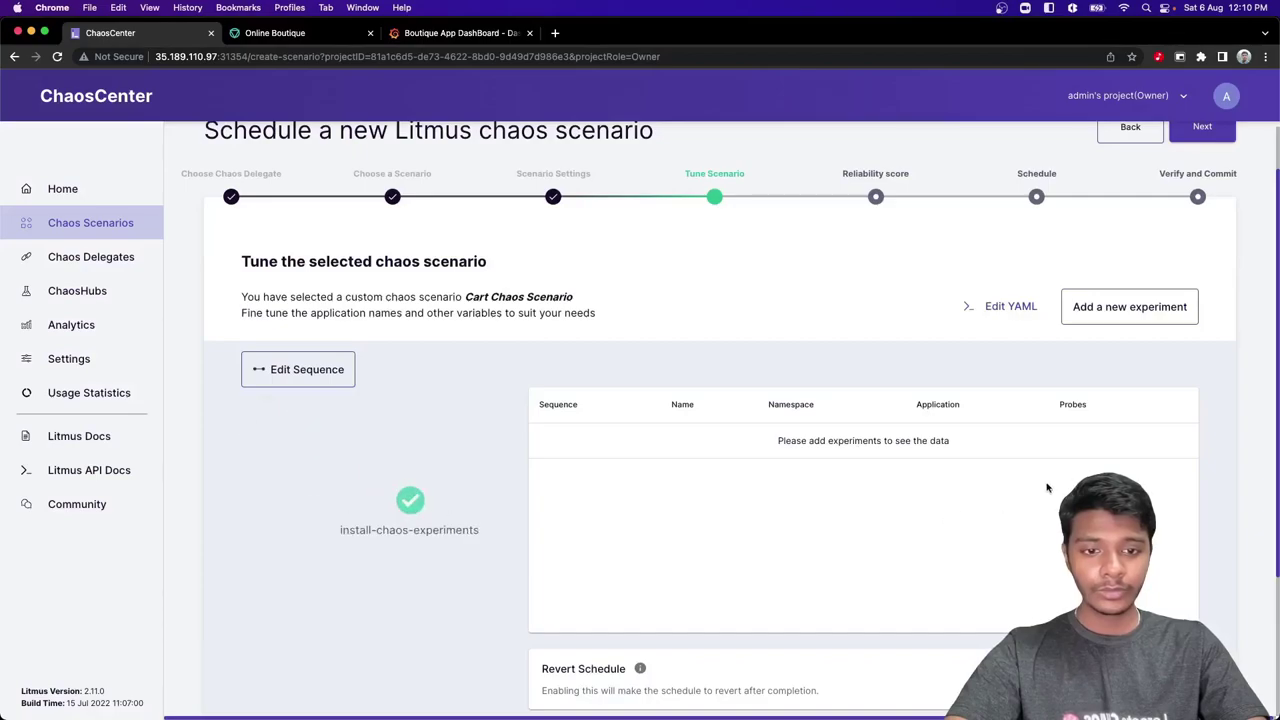
Find the generic/pod-http-latency experiment by searching for "pod-htt" and add it to the scenario
scroll(1086, 412, "down", 2)
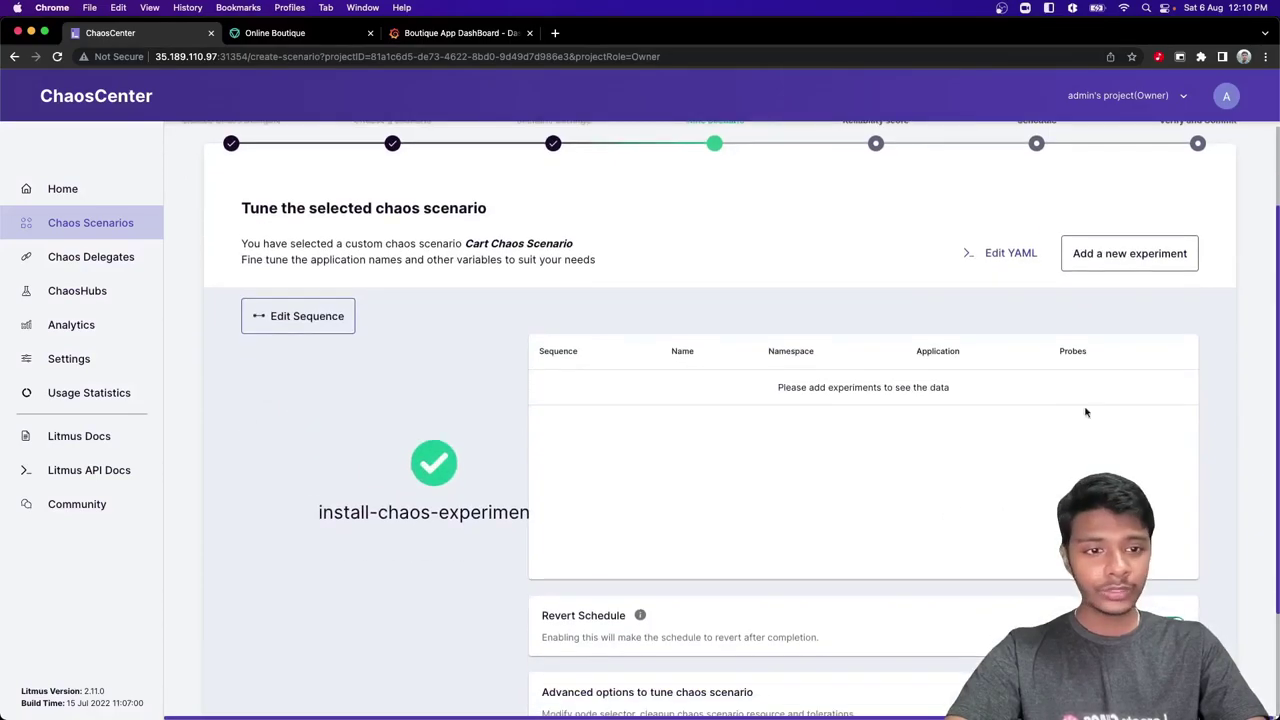
left_click(1130, 258)
left_click(350, 212)
type("p")
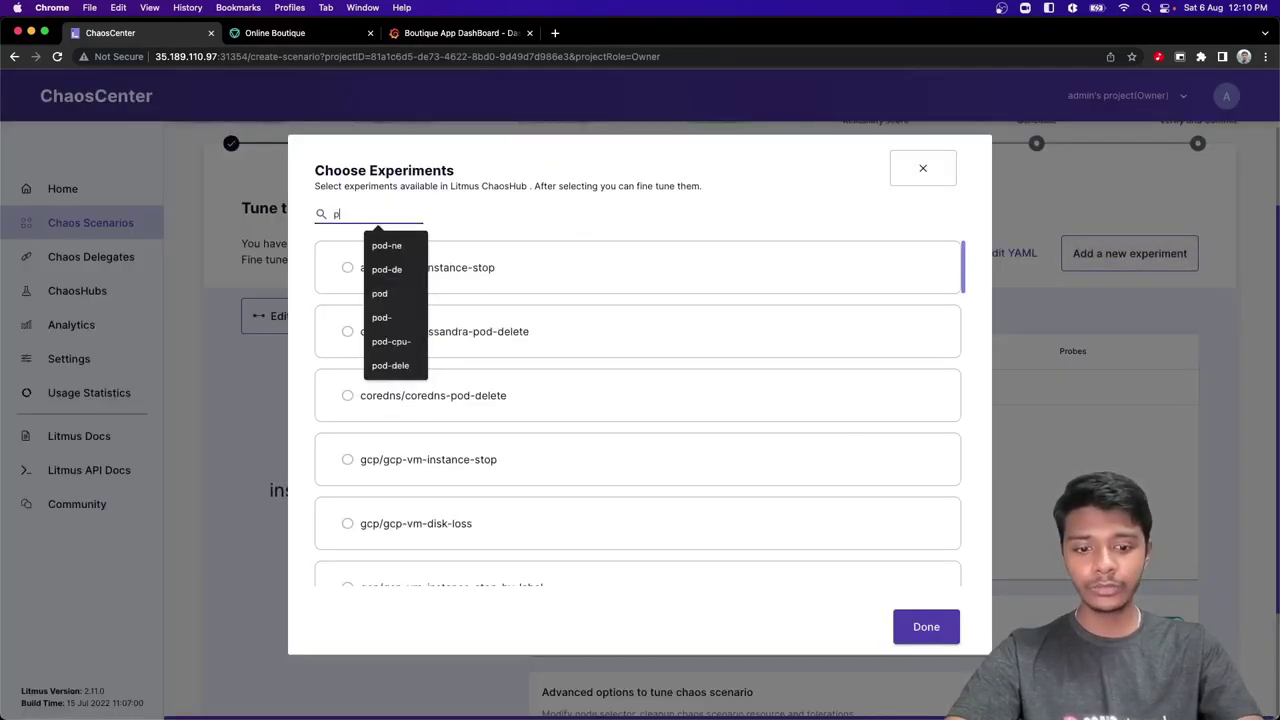
type("od-htt")
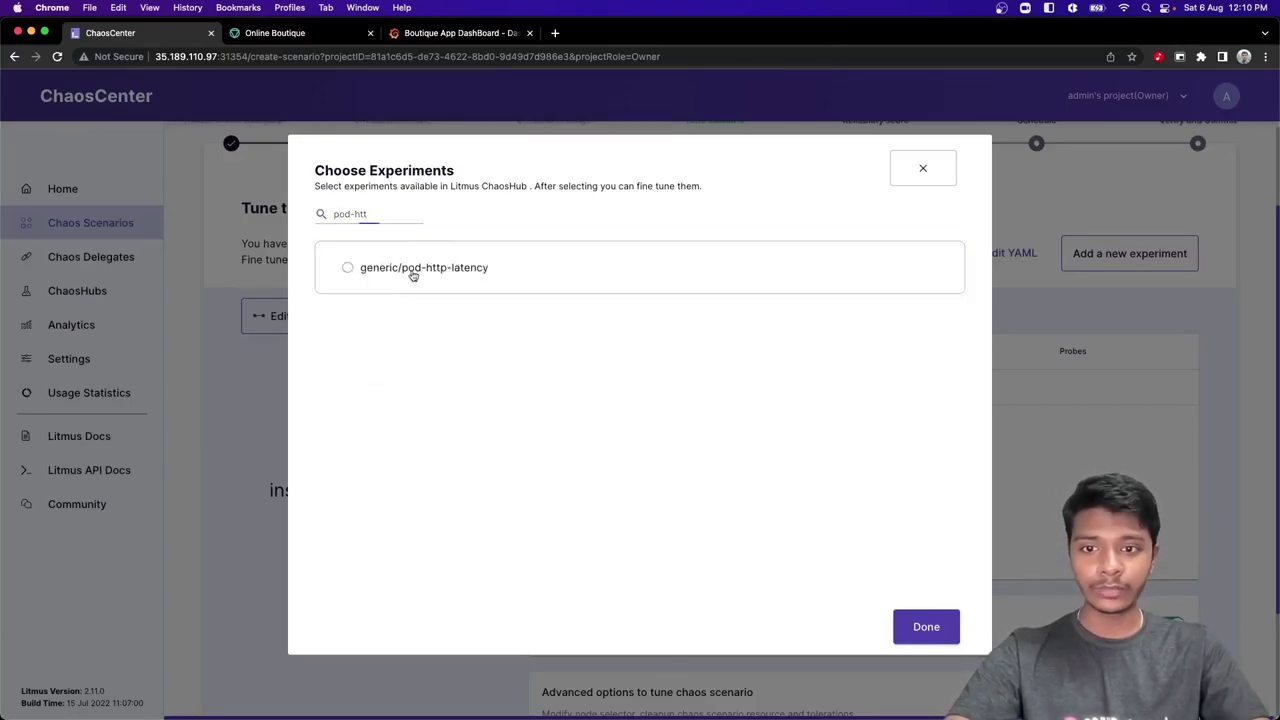
left_click(414, 271)
left_click(922, 624)
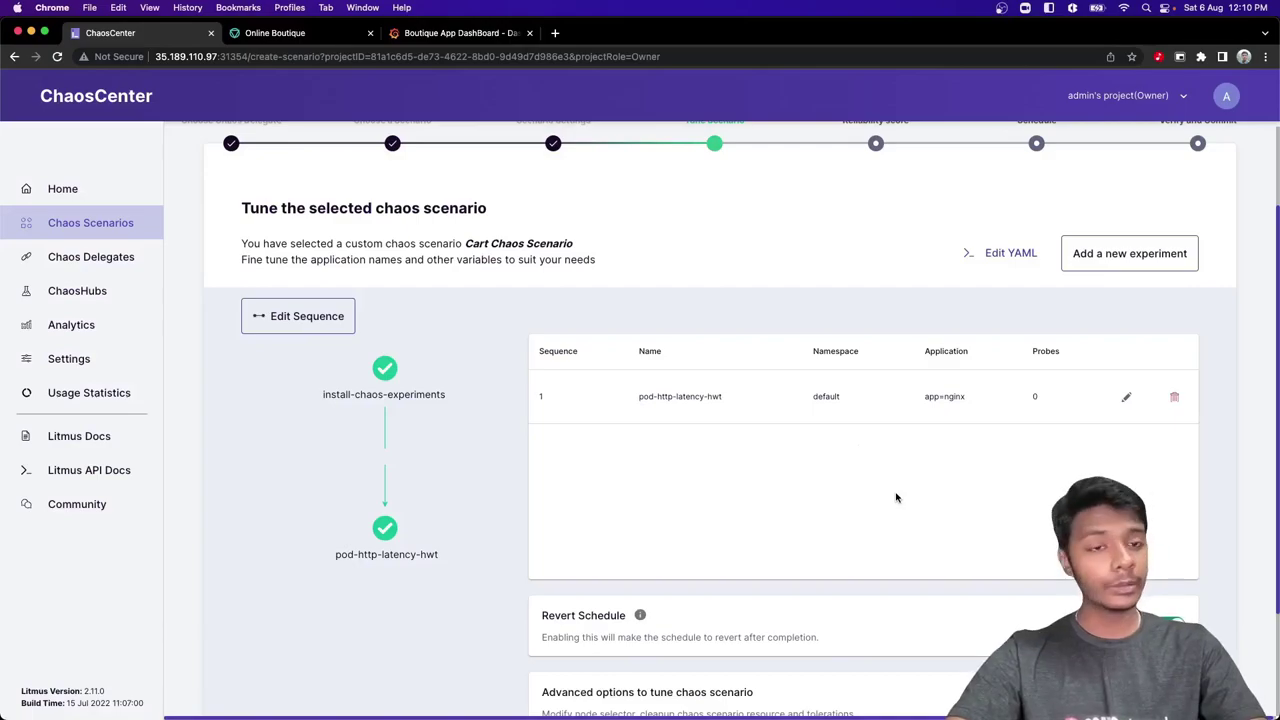
Edit the pod-http-latency experiment to target the litmus namespace with the label app=cartservice, and continue to the steady-state definition
left_click(1126, 399)
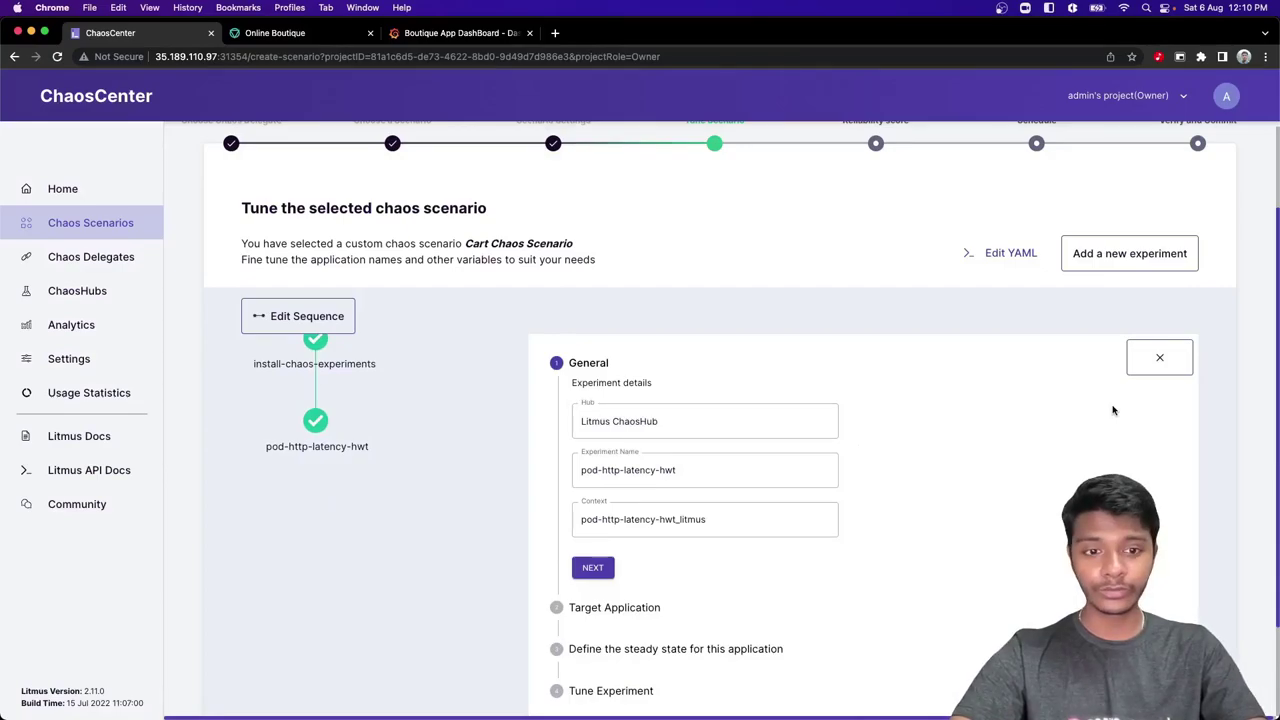
scroll(1114, 410, "down", 2)
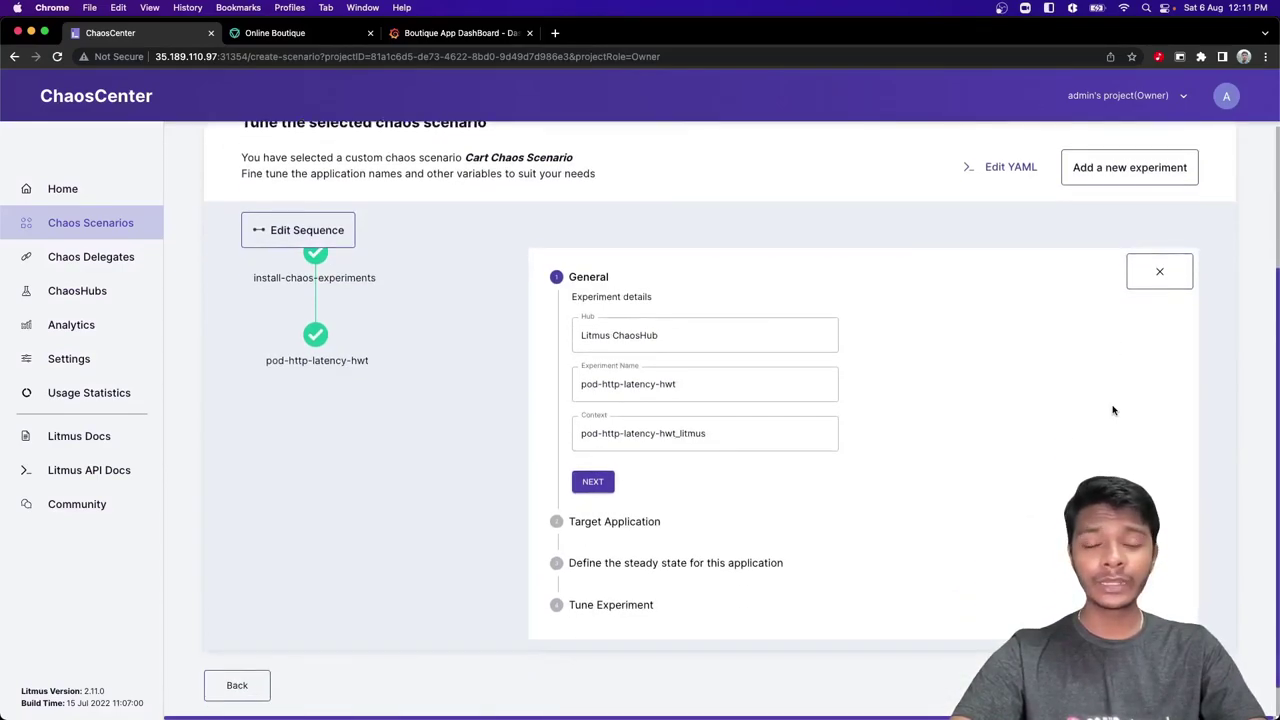
left_click(593, 484)
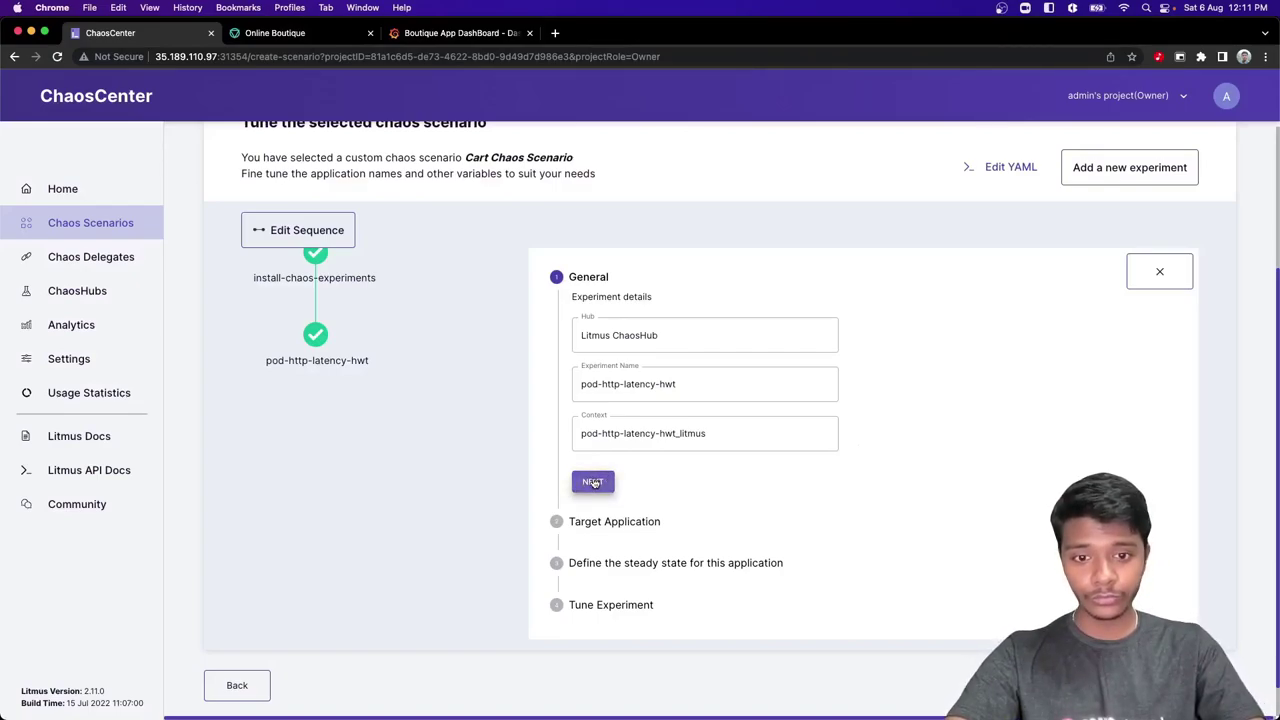
scroll(680, 420, "down", 2)
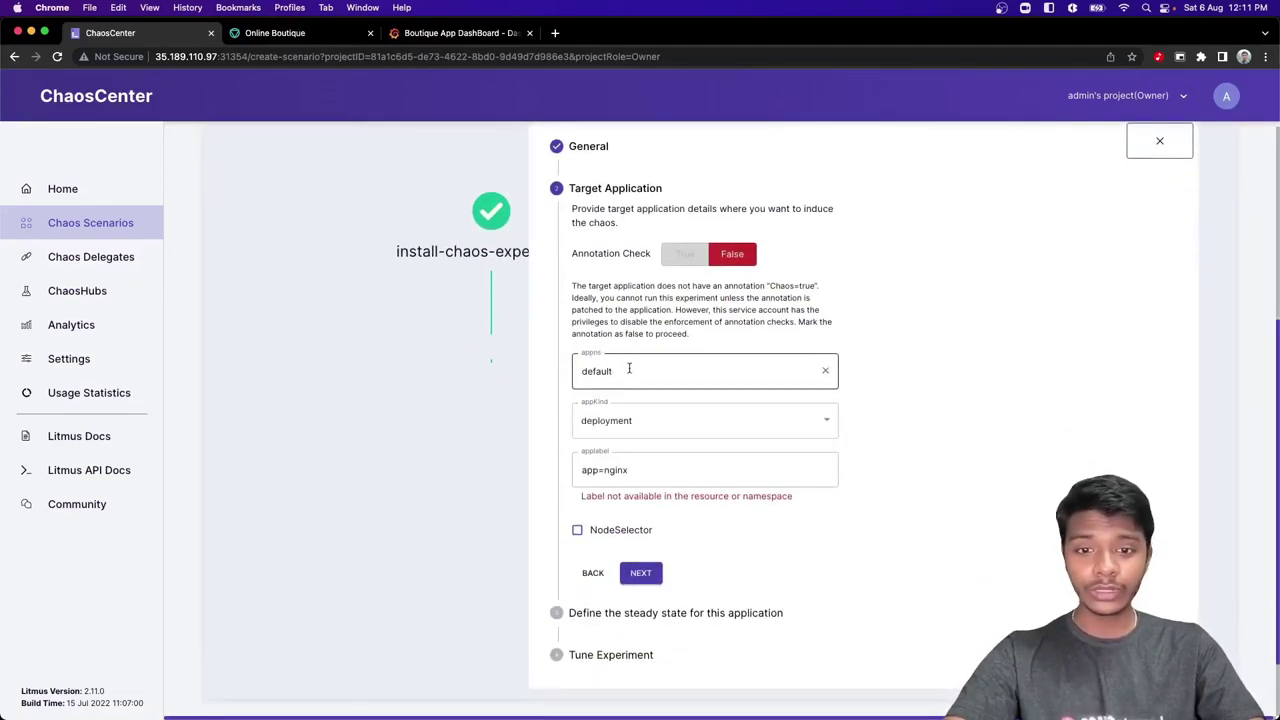
left_click(630, 369)
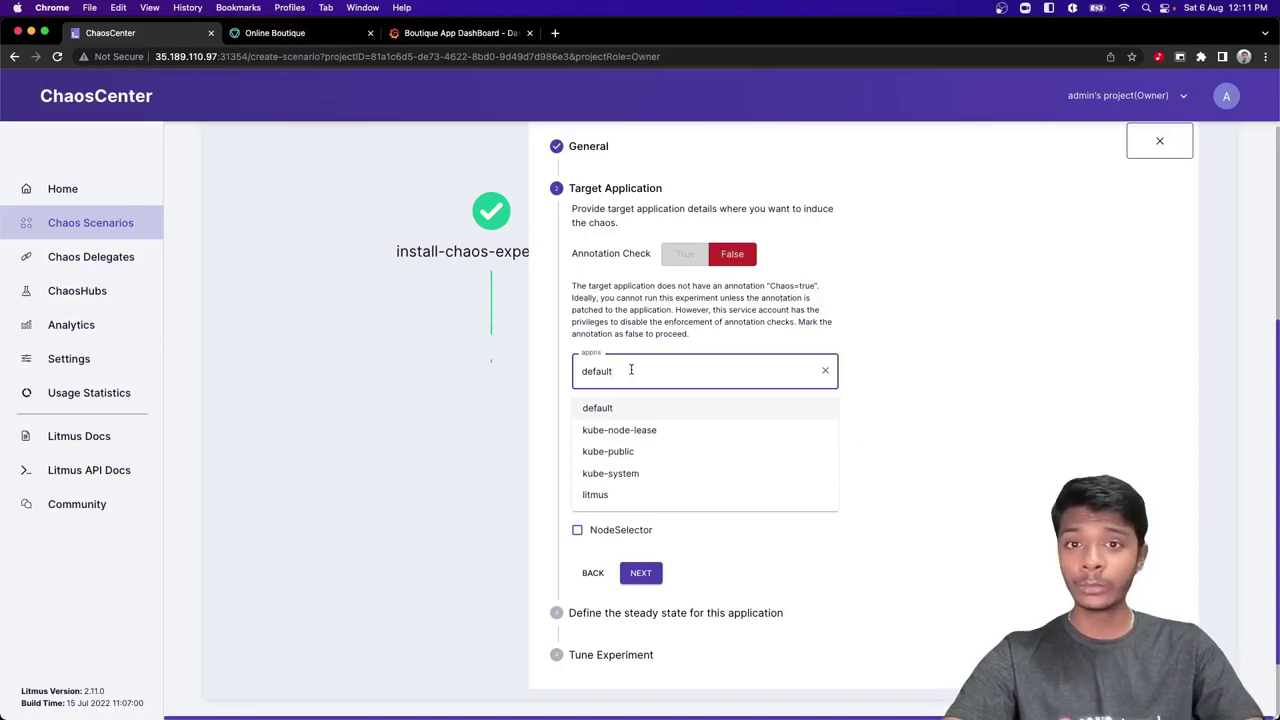
left_click(595, 496)
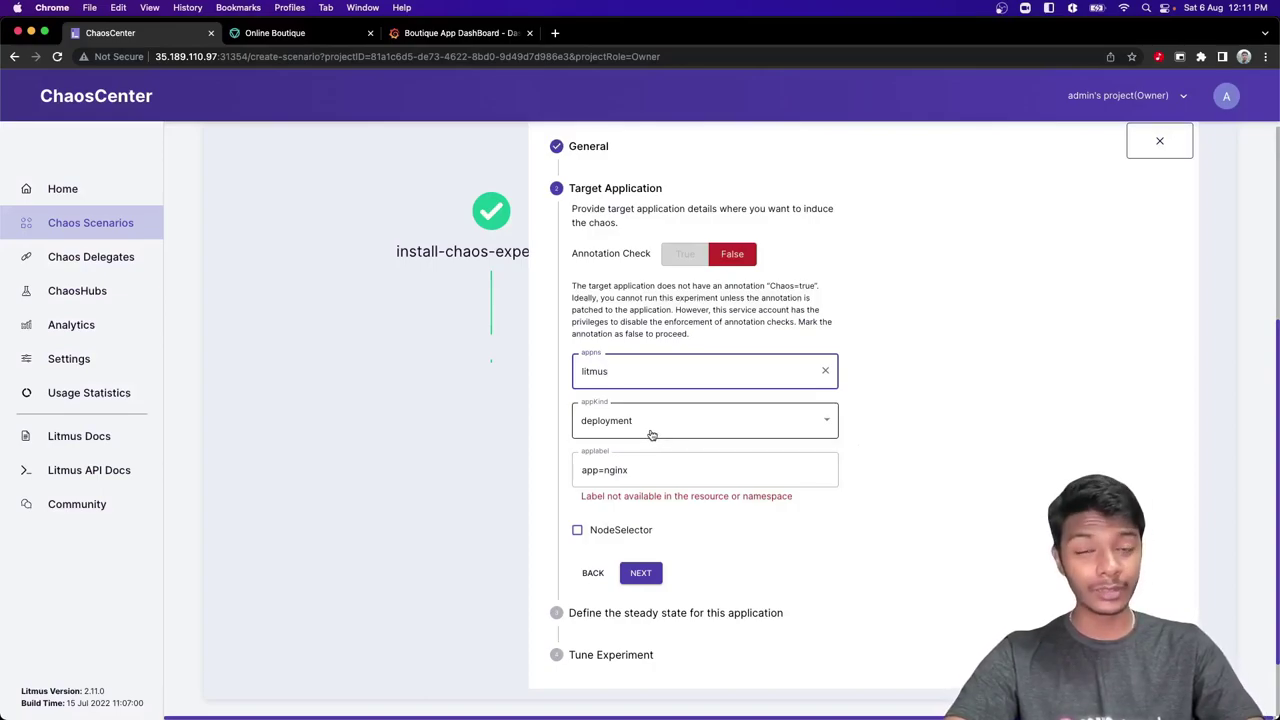
left_click(643, 470)
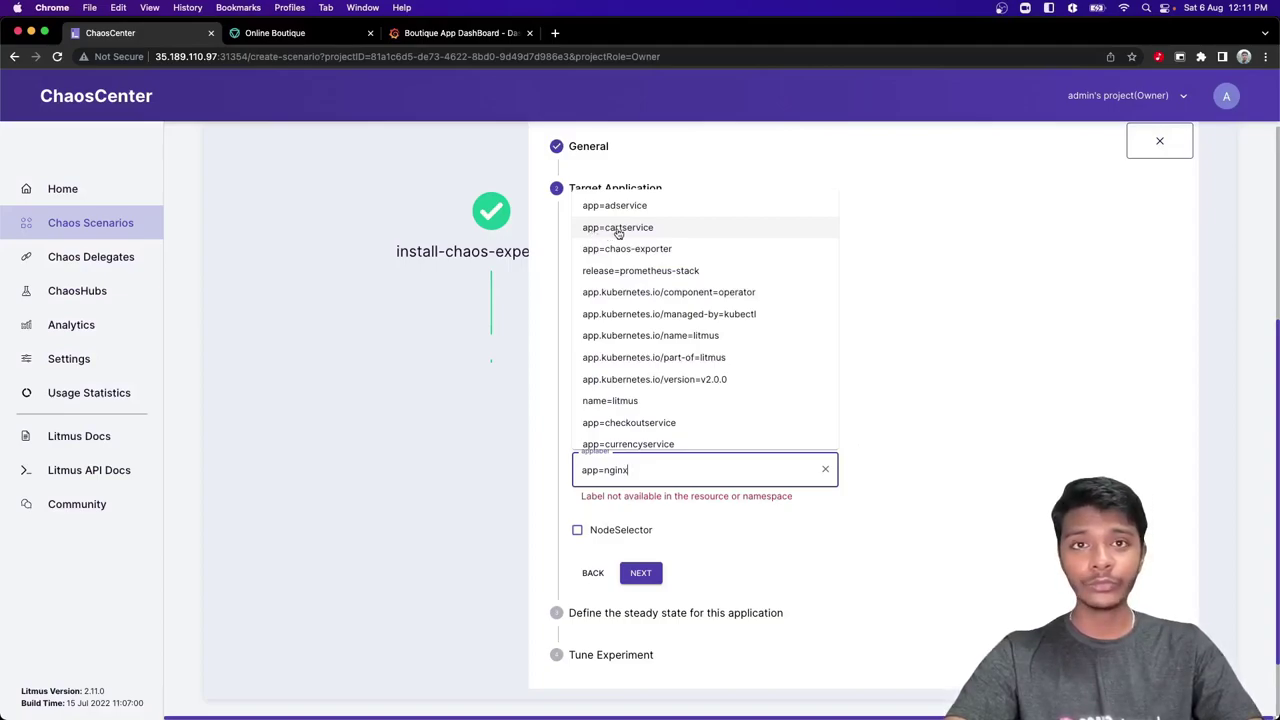
left_click(618, 228)
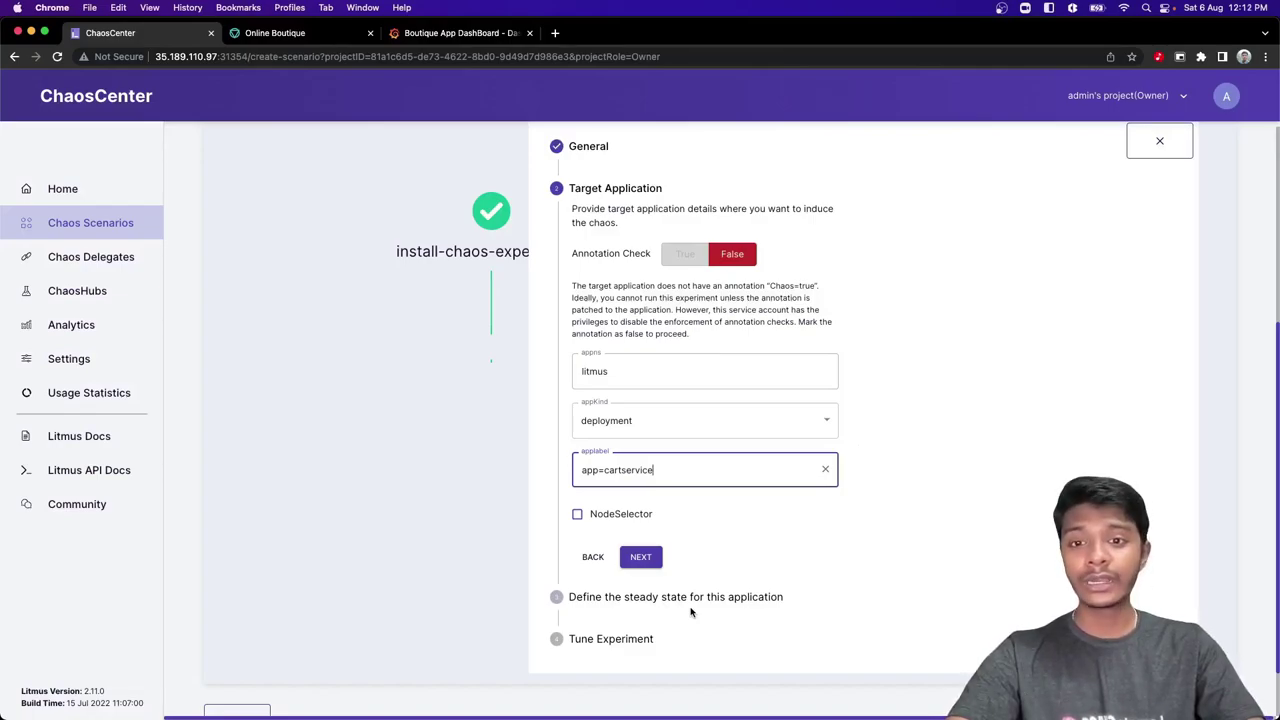
left_click(649, 564)
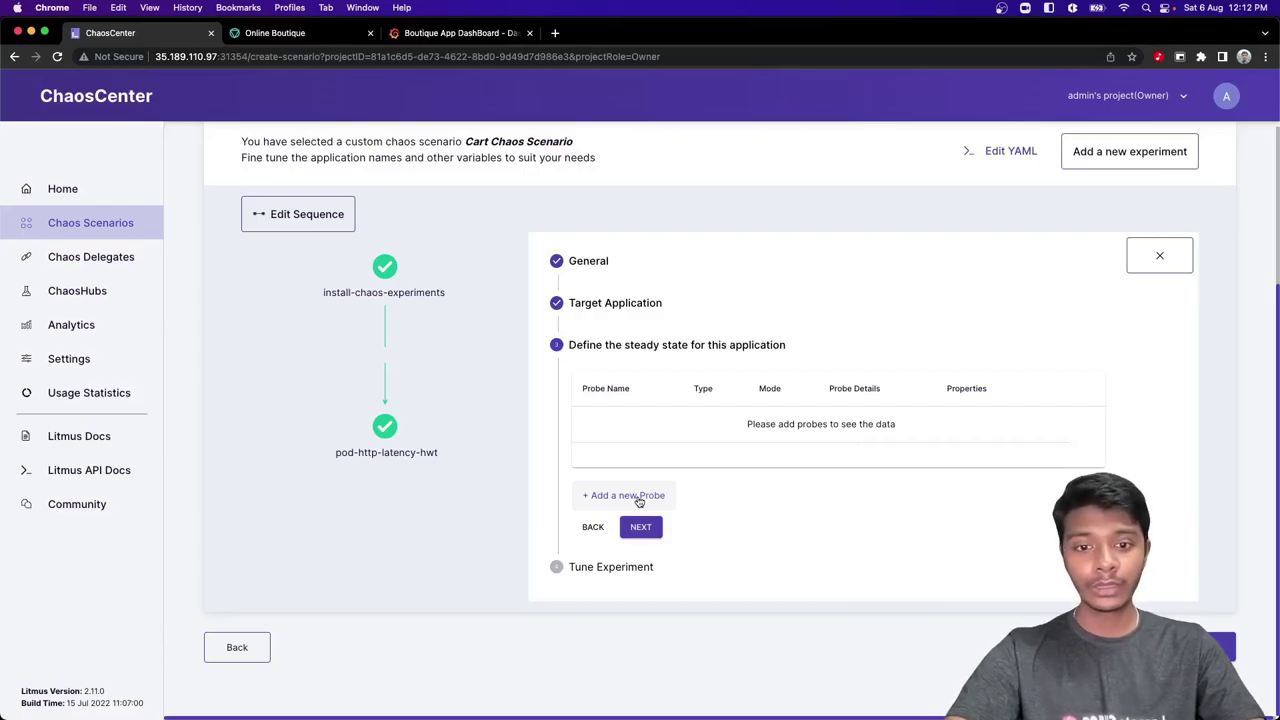
Start adding a new probe to the experiment and name it cart-probe
left_click(639, 497)
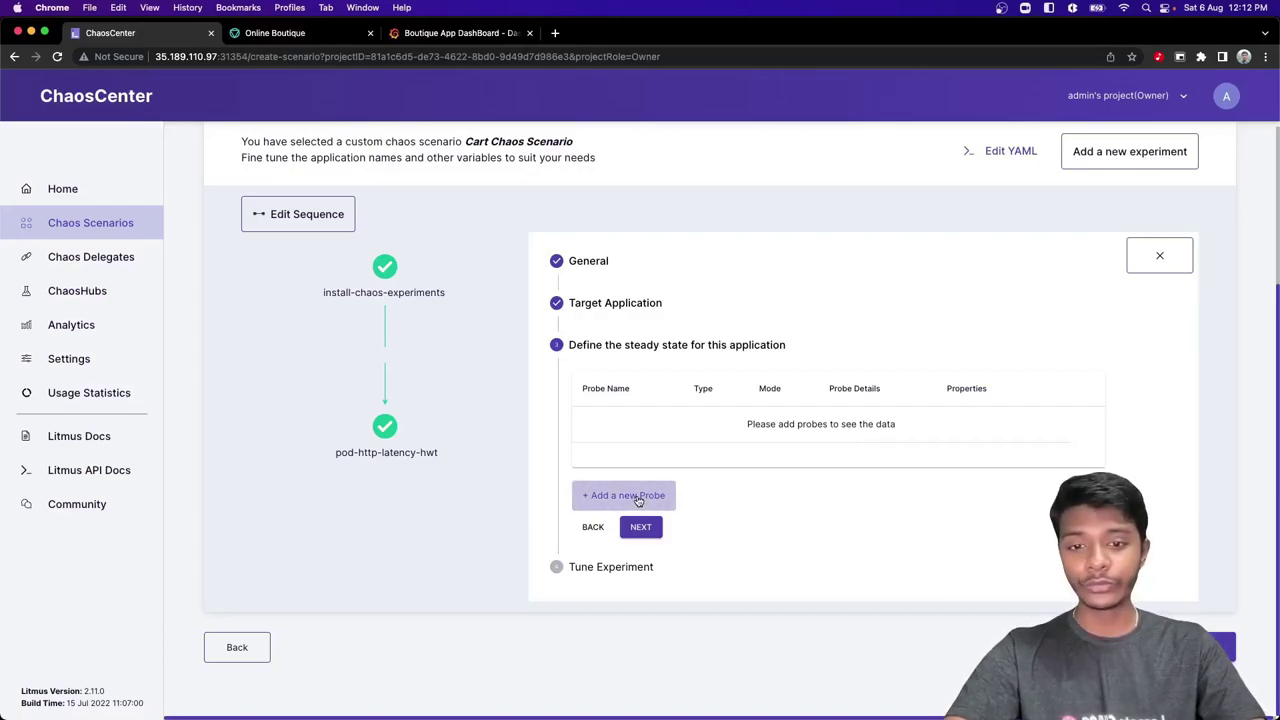
left_click(1046, 174)
left_click(1046, 174)
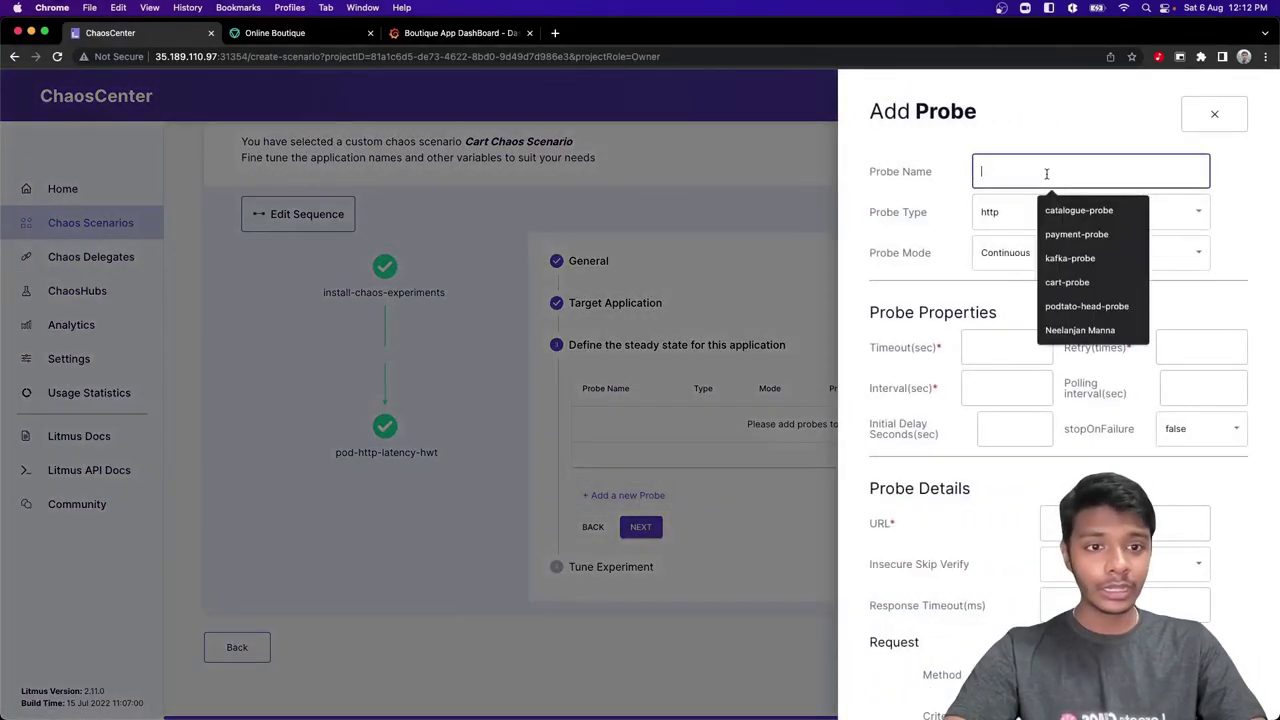
left_click(1066, 283)
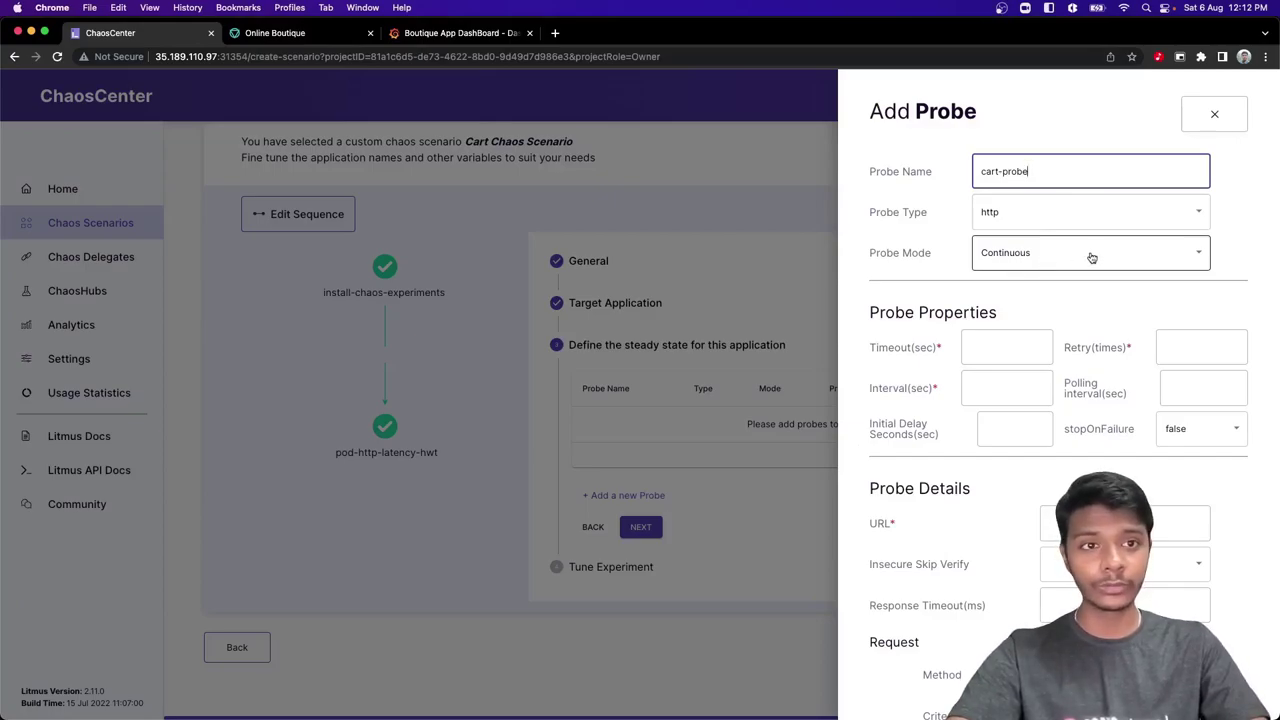
scroll(1040, 257, "down", 2)
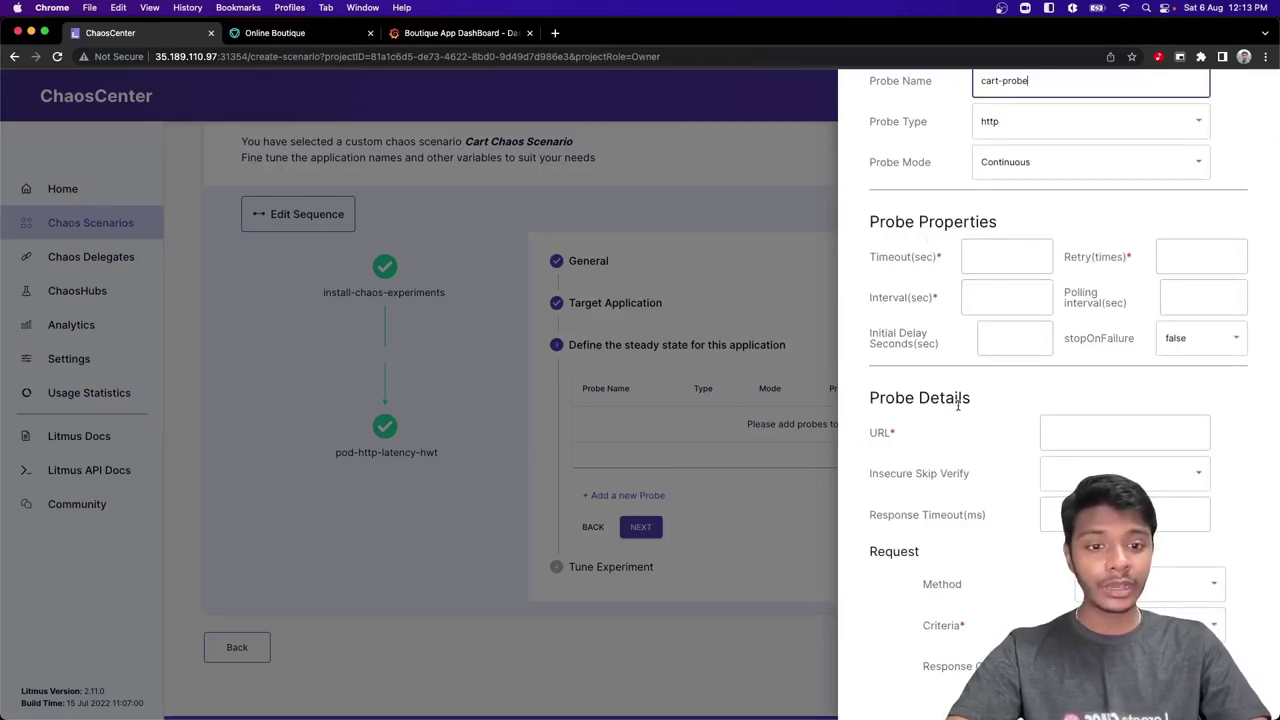
scroll(957, 404, "down", 1)
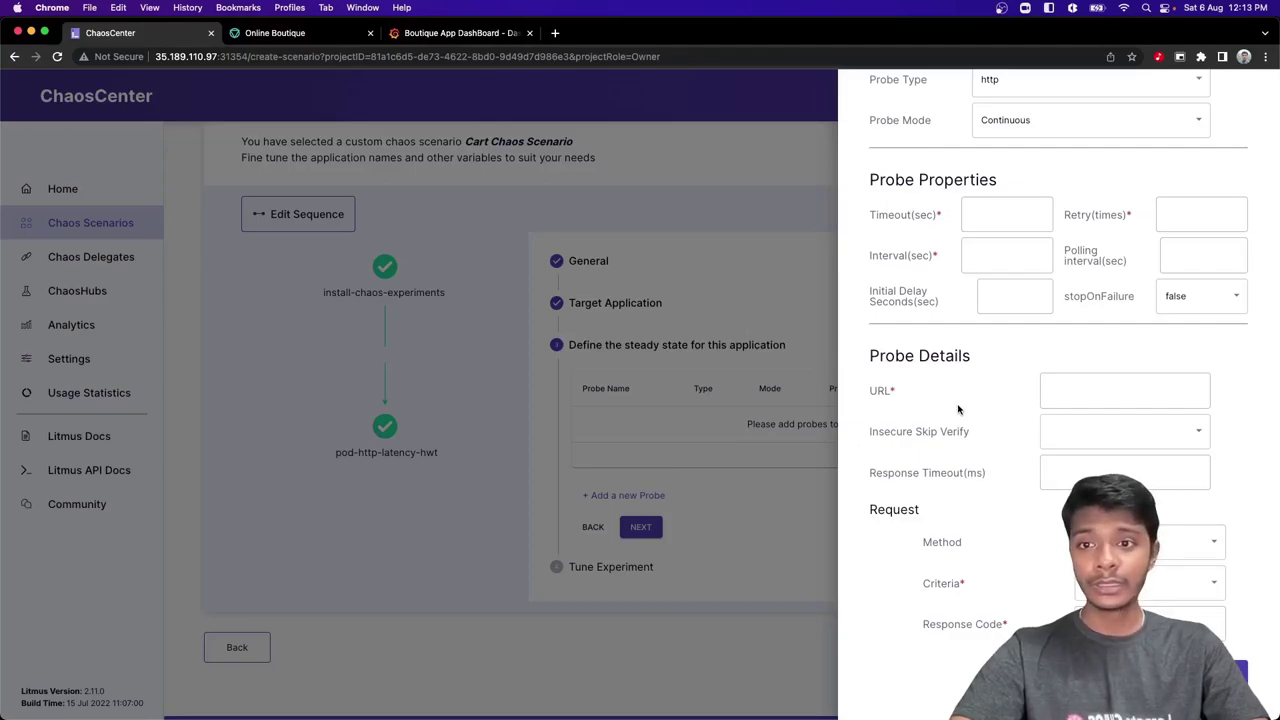
key("ctrl+Tab")
left_click(326, 56)
key("super+c")
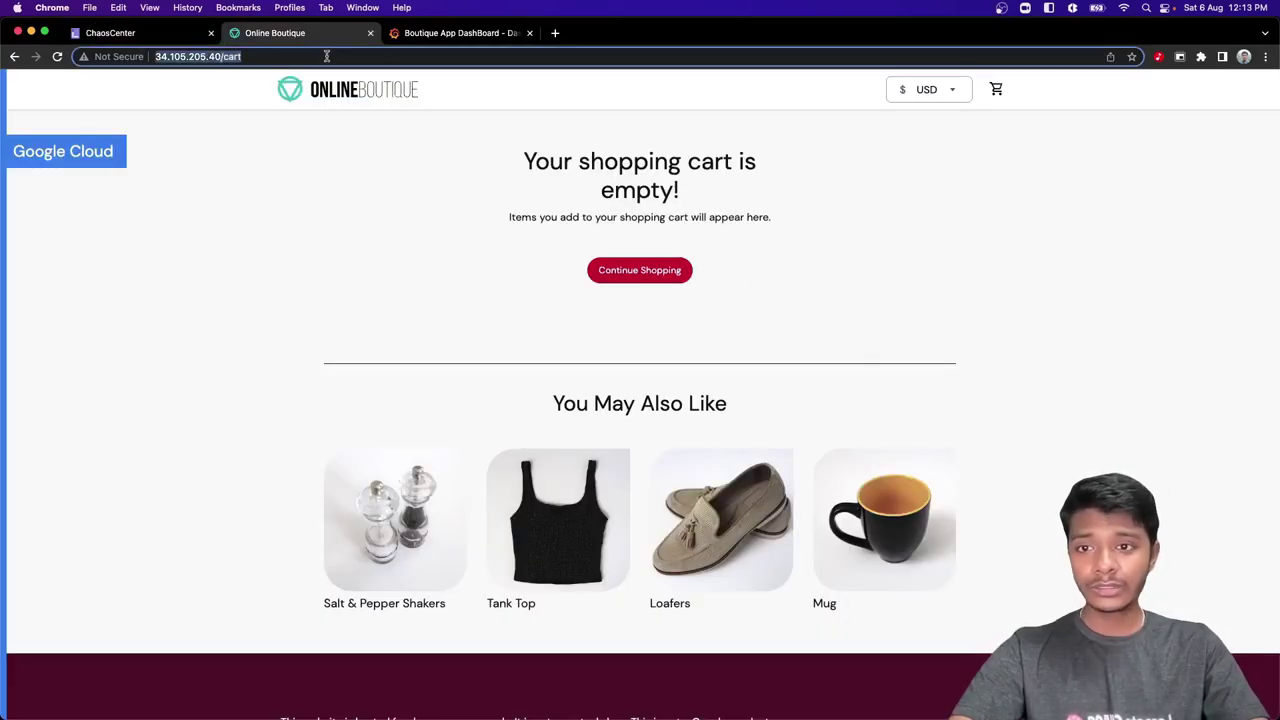
left_click(316, 240)
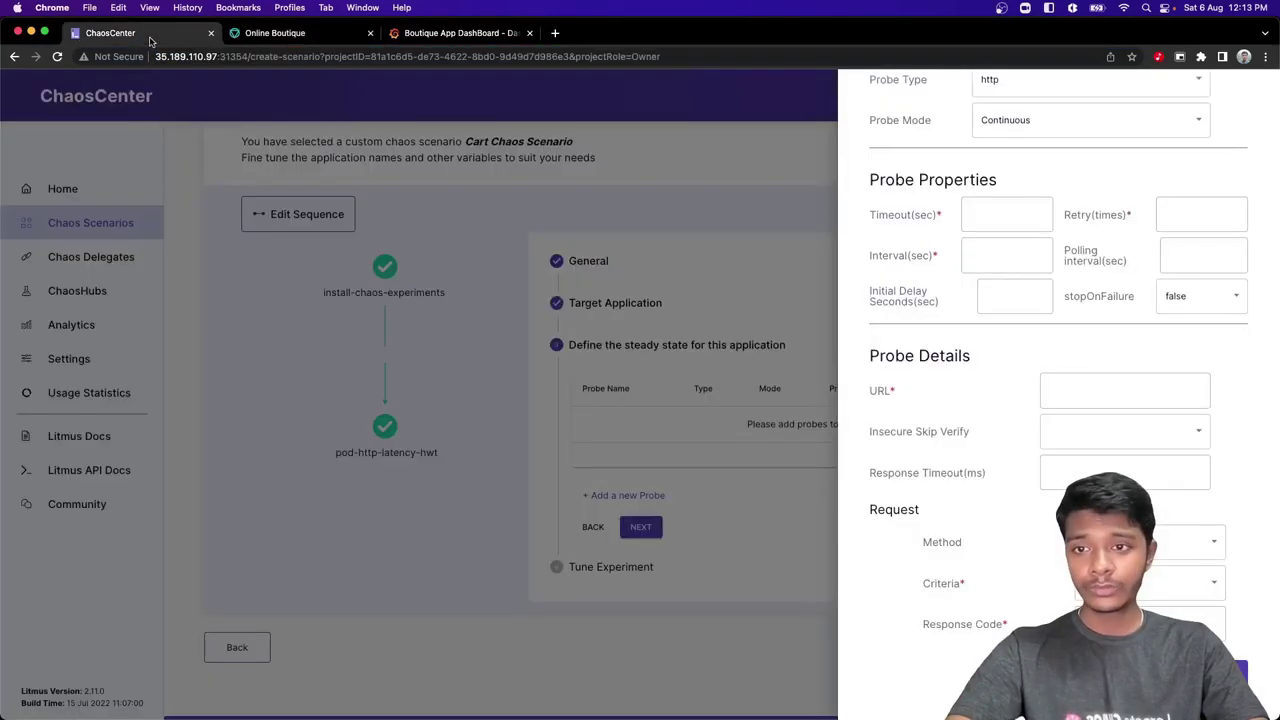
left_click(145, 34)
left_click(1072, 392)
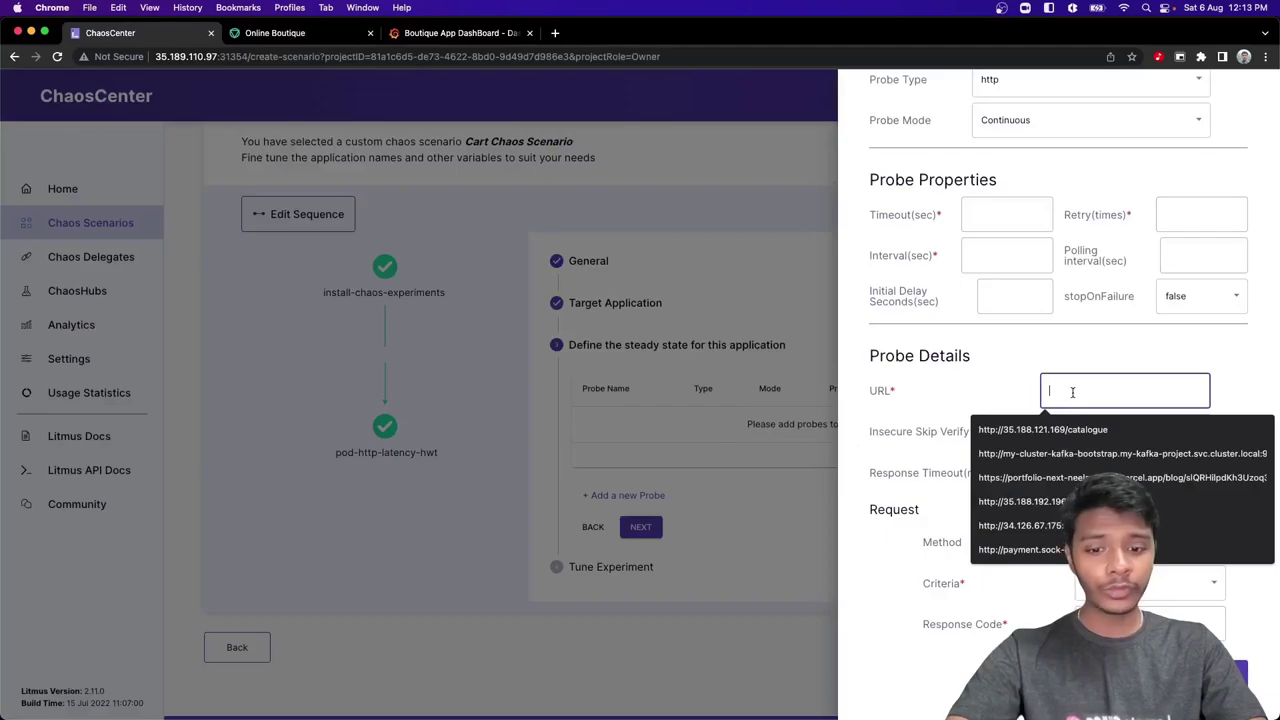
key("super+v")
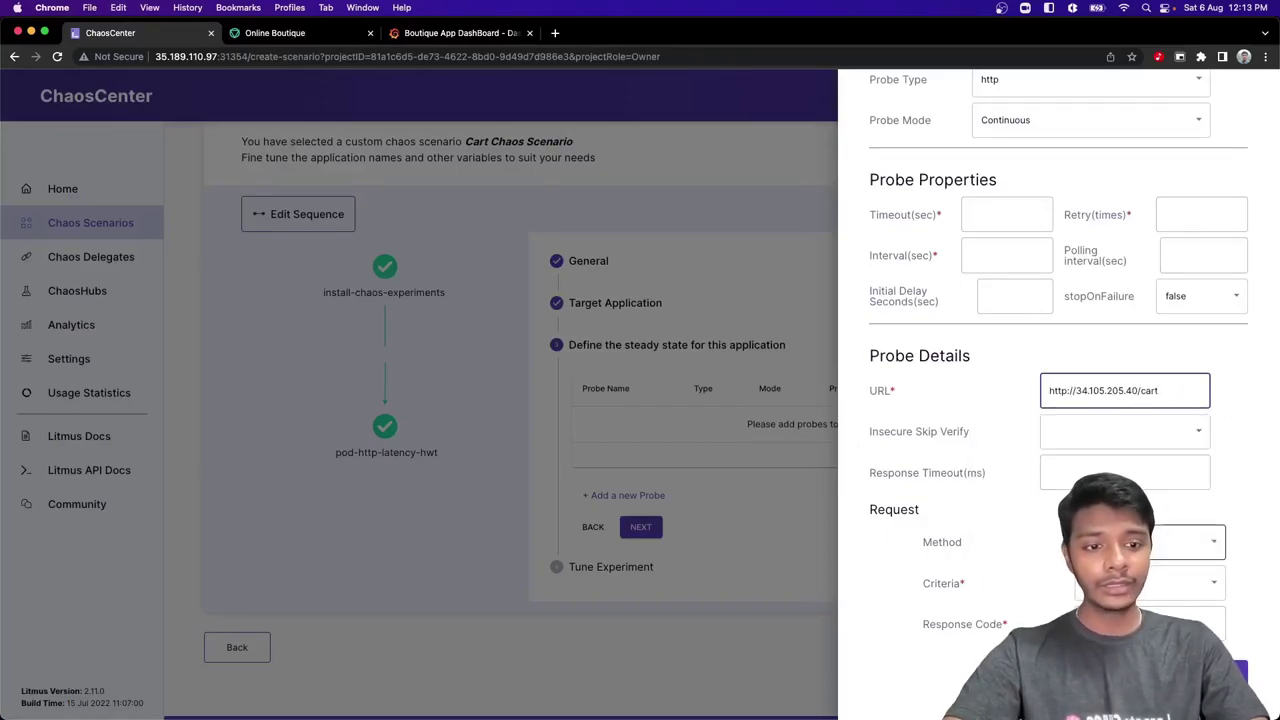
Choose the comparison criteria for the probe's HTTP request, fill in the expected response code, and review the probe URL
left_click(1150, 583)
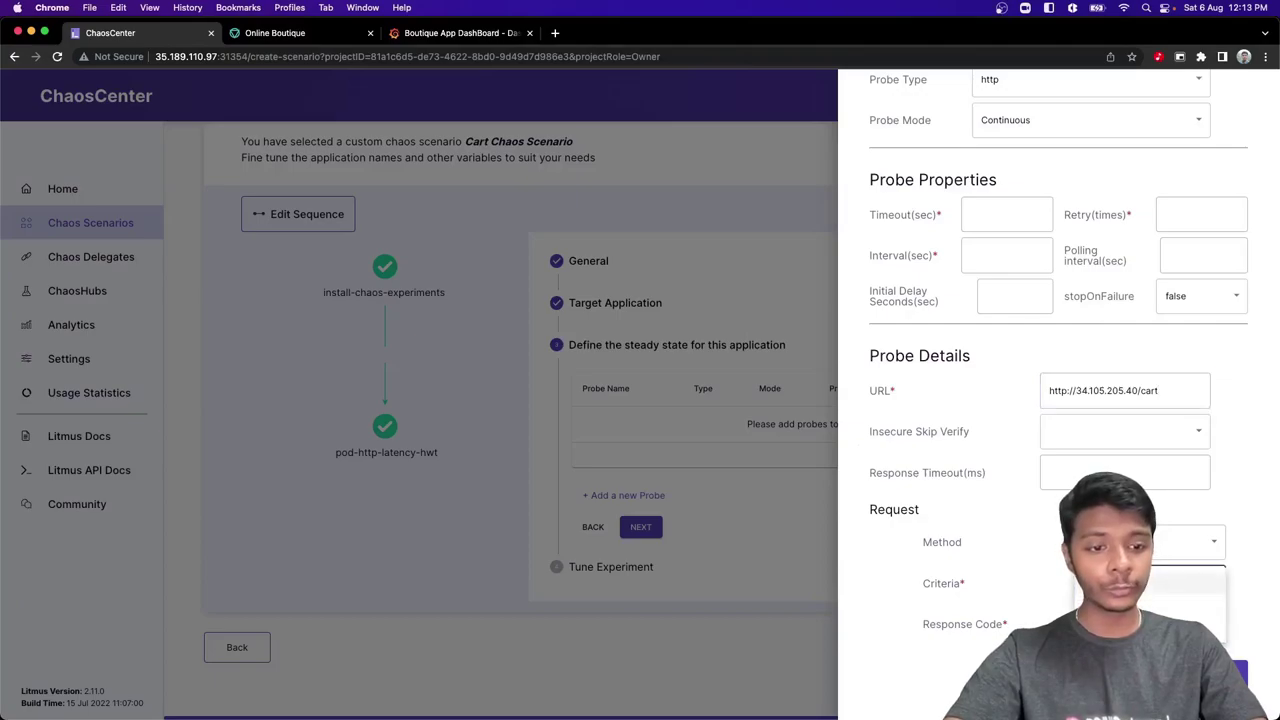
left_click(1150, 624)
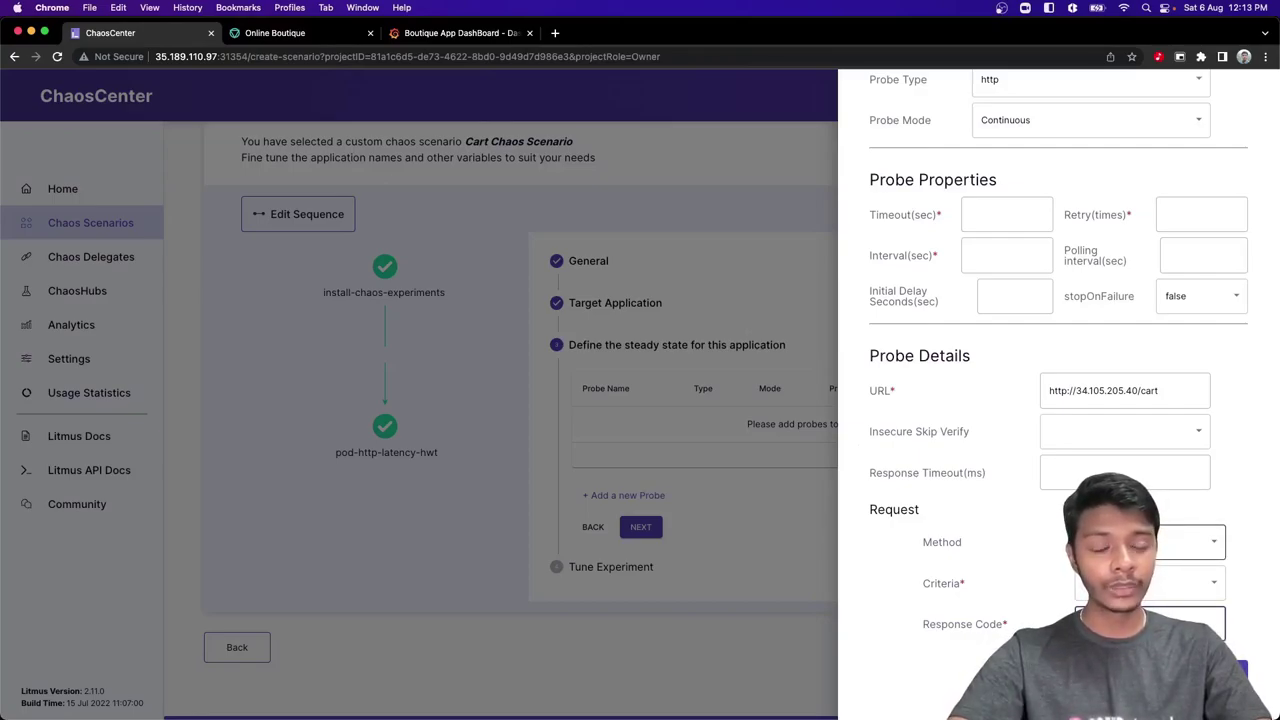
scroll(1077, 405, "up", 3)
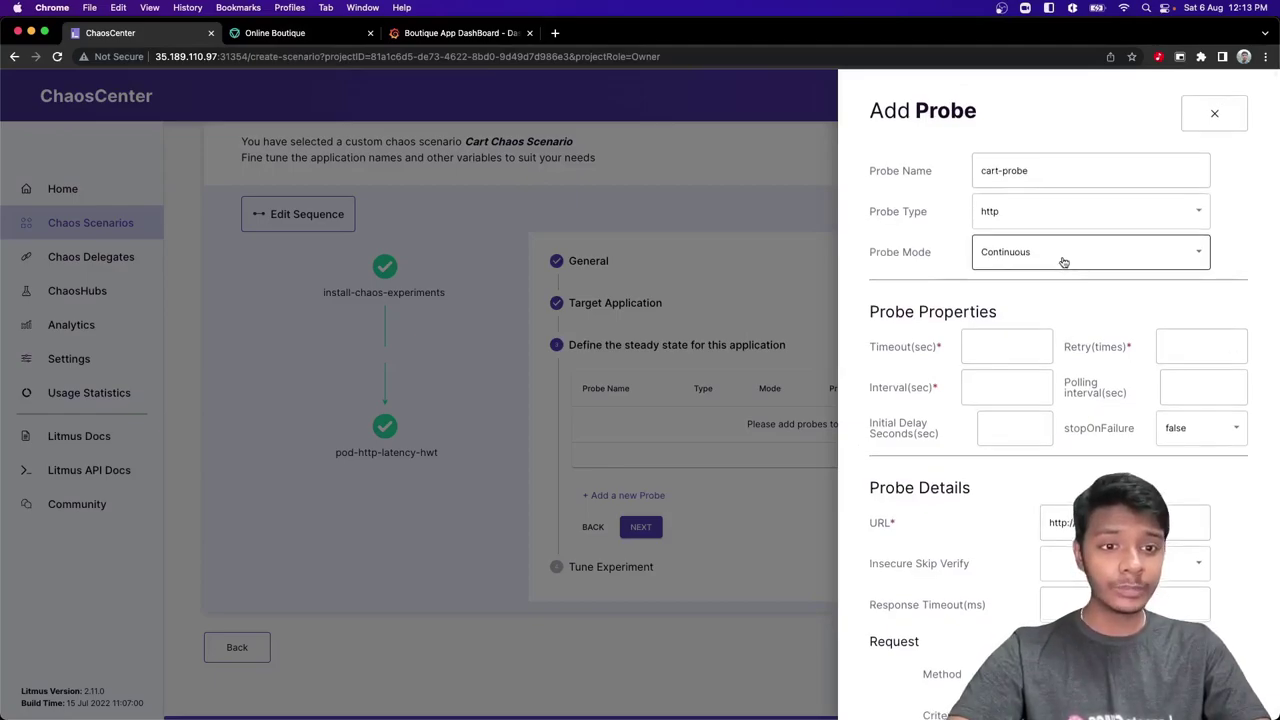
scroll(1063, 262, "down", 2)
triple_click(1074, 427)
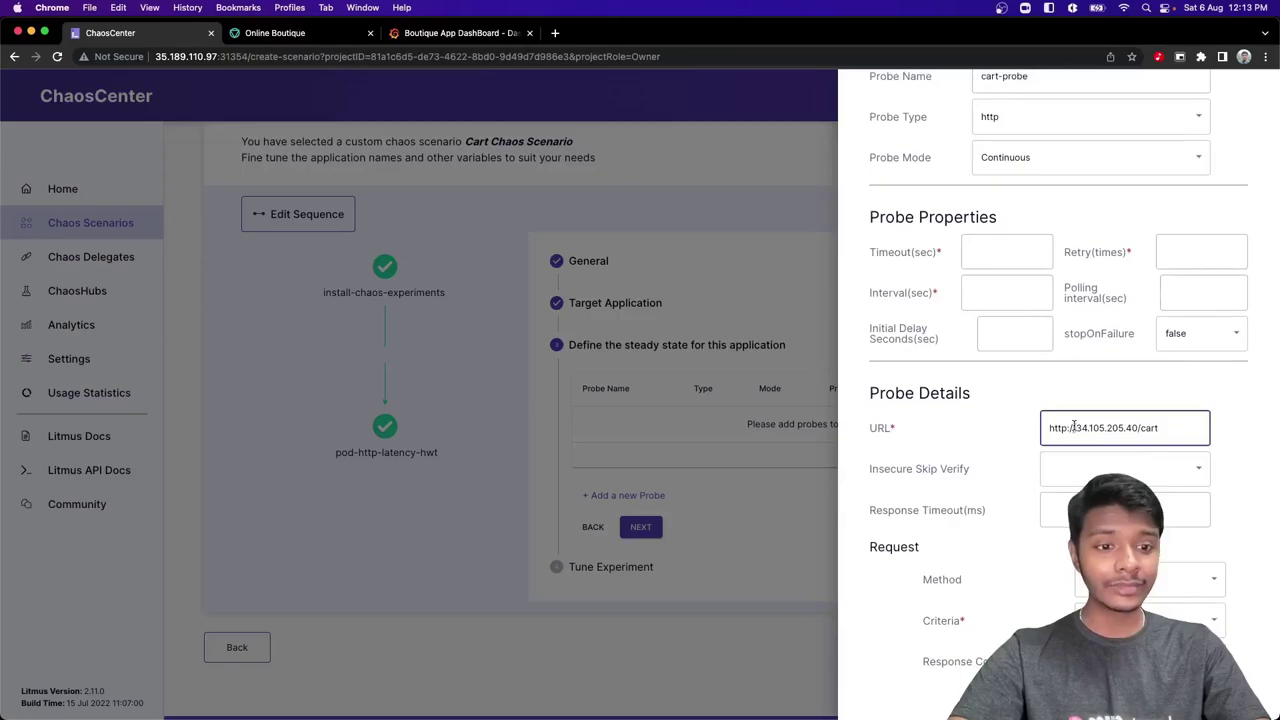
left_click(1074, 427)
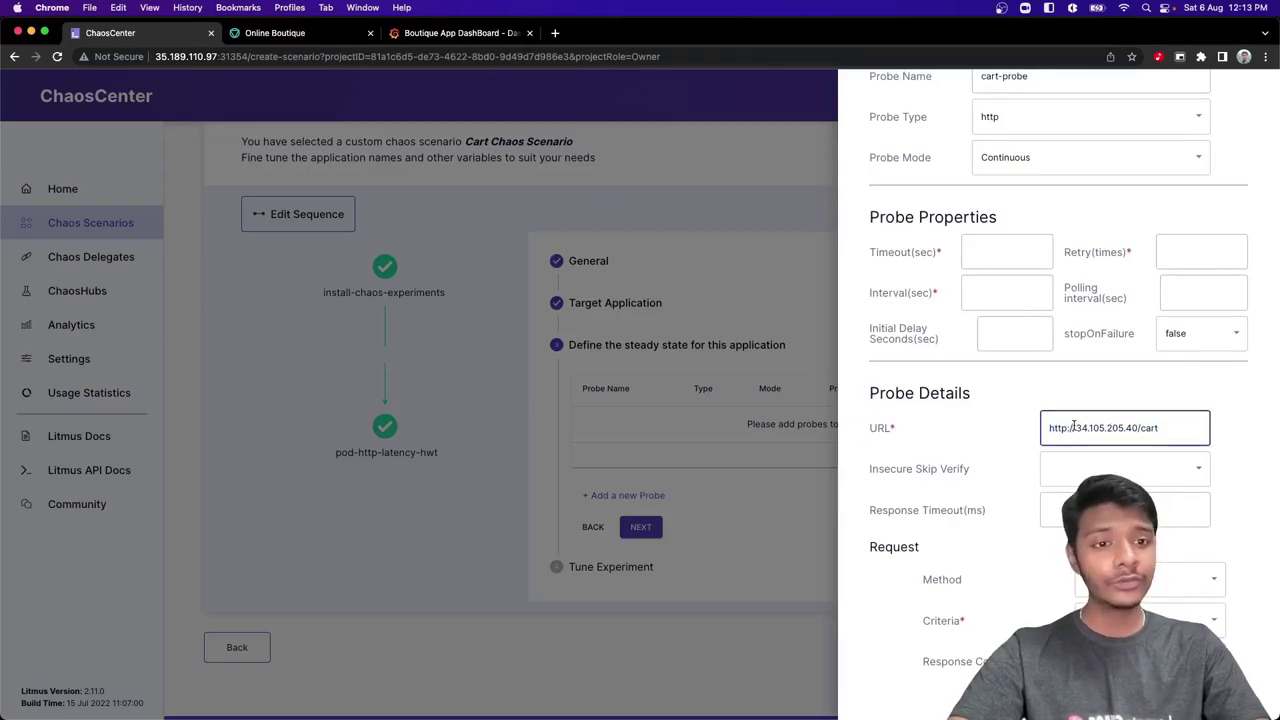
Set the probe's timeout to 3 seconds, retry to 1 and interval to 1 second, and add the probe to the experiment
scroll(1074, 427, "up", 2)
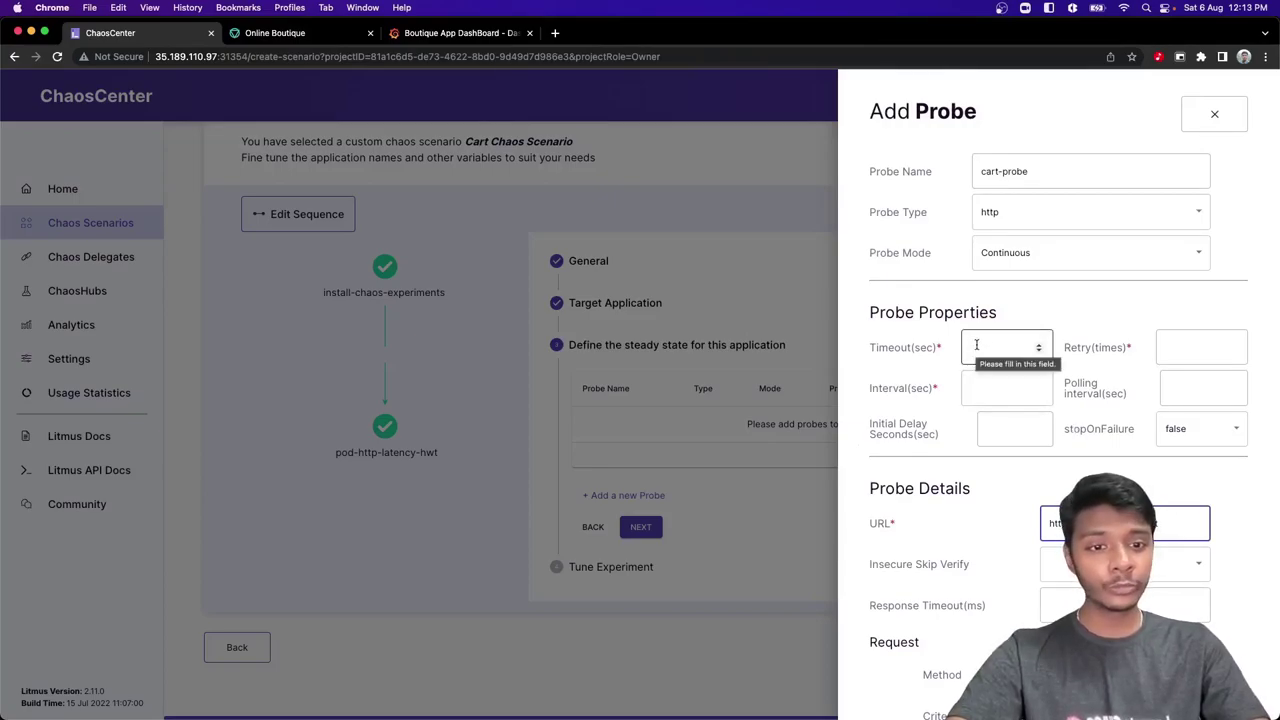
left_click(976, 344)
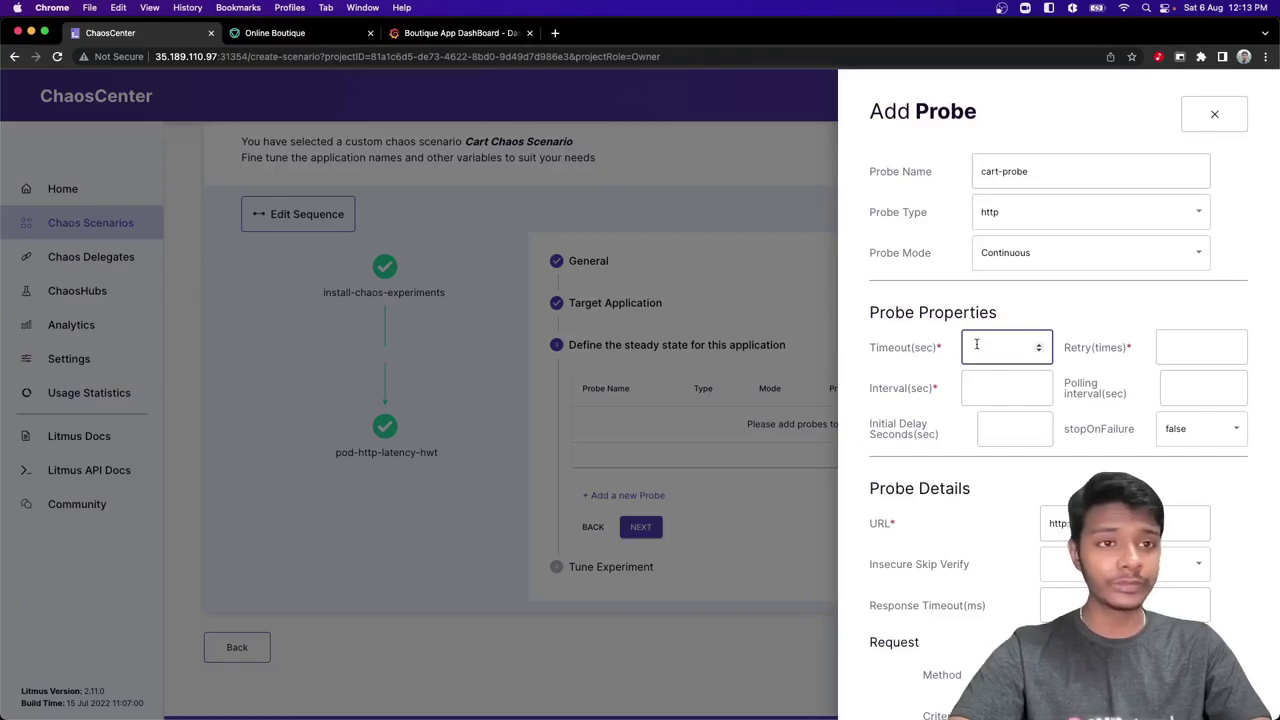
type("3")
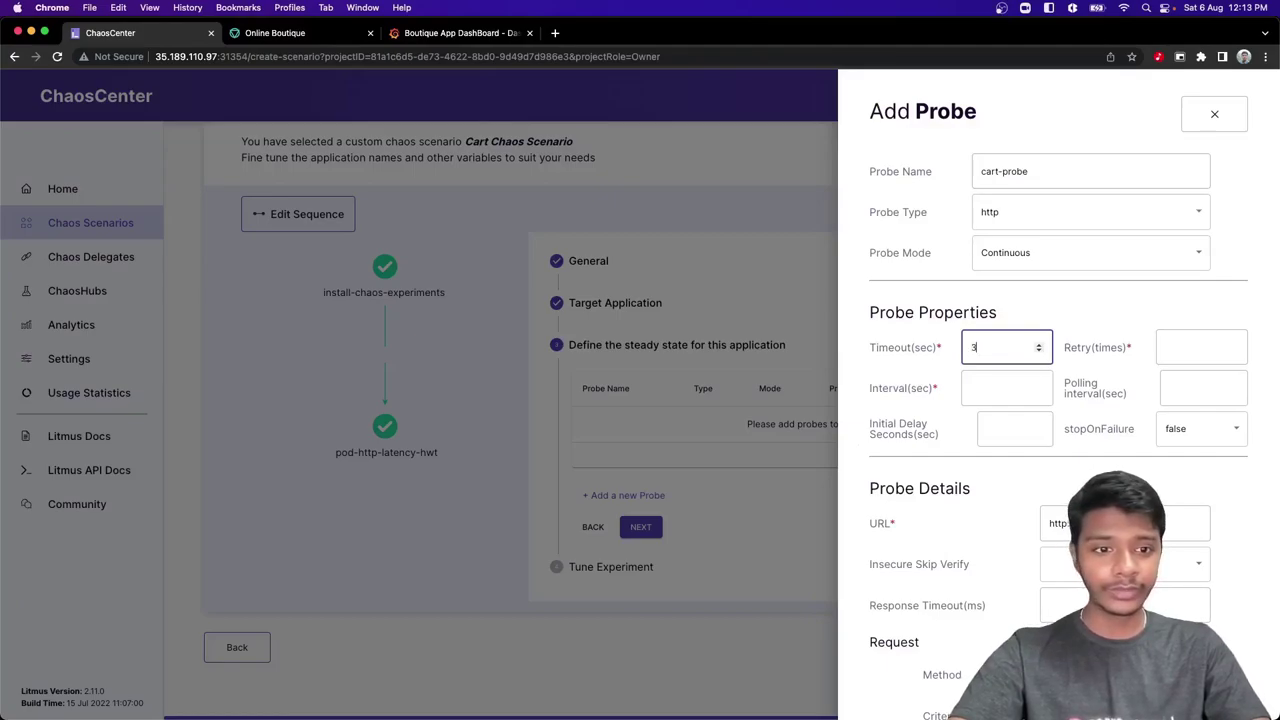
left_click(1200, 347)
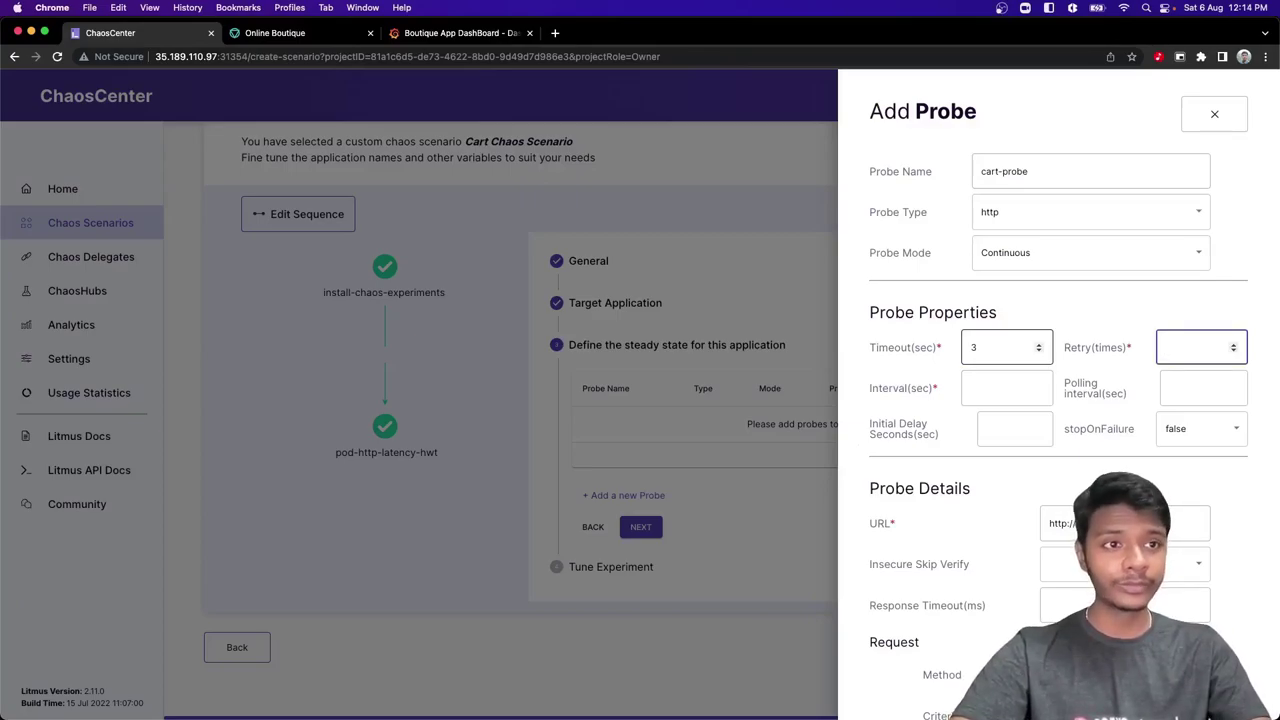
type("1")
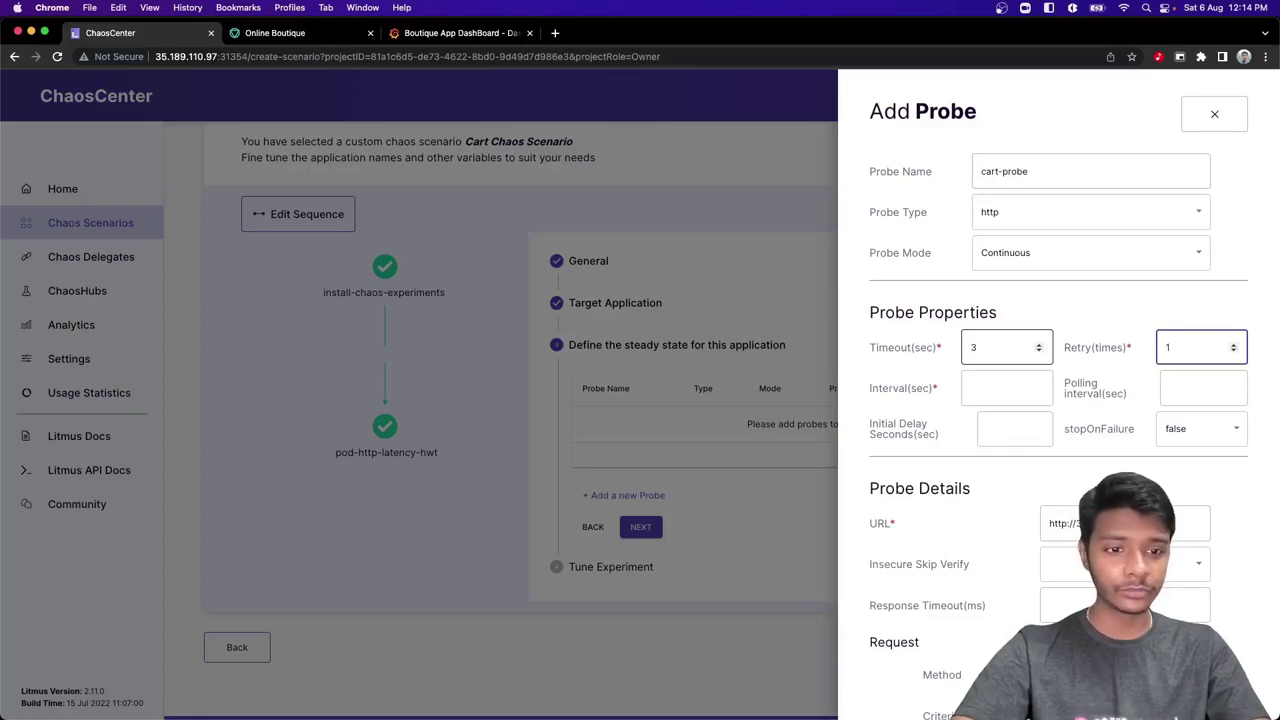
left_click(1005, 388)
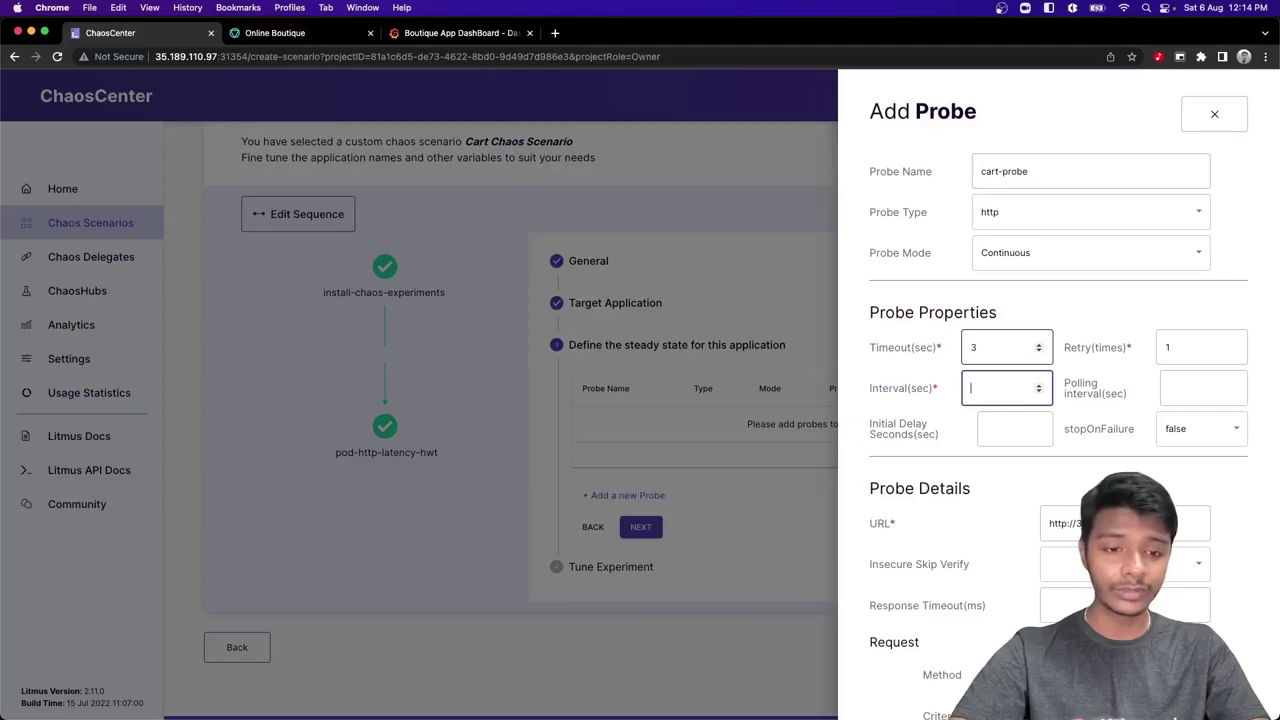
type("1")
scroll(1060, 400, "down", 3)
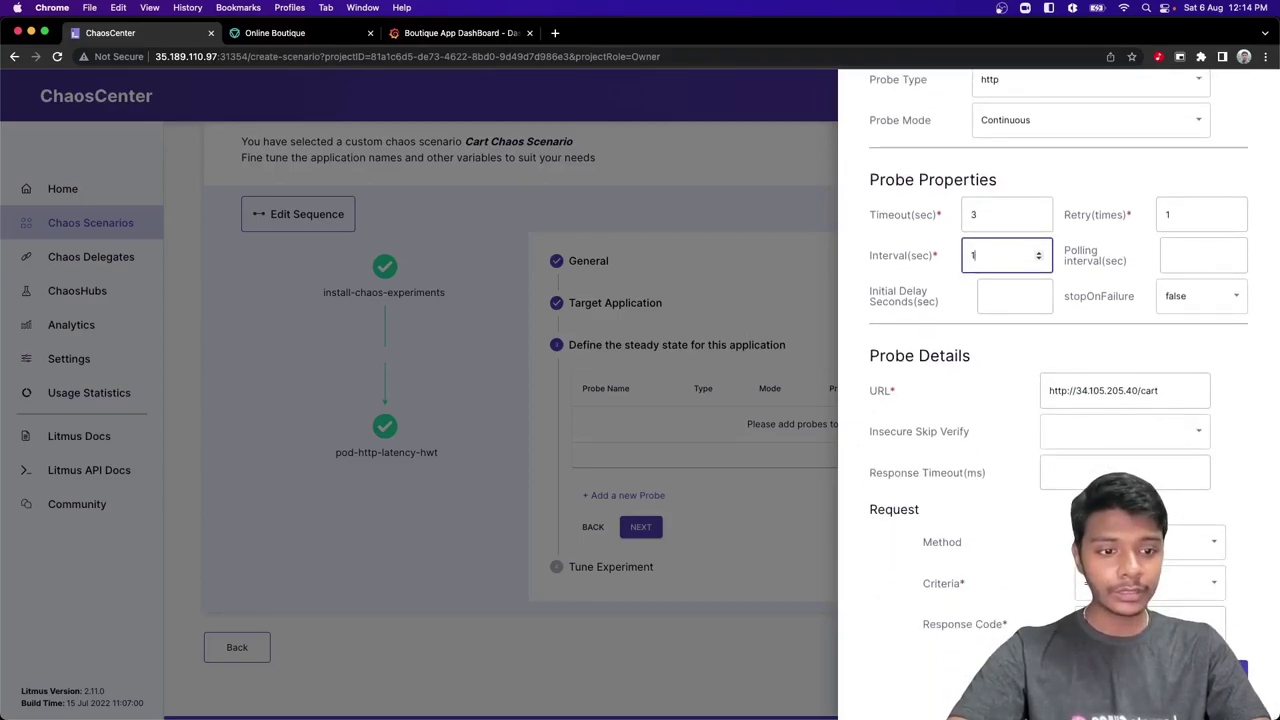
left_click(1015, 354)
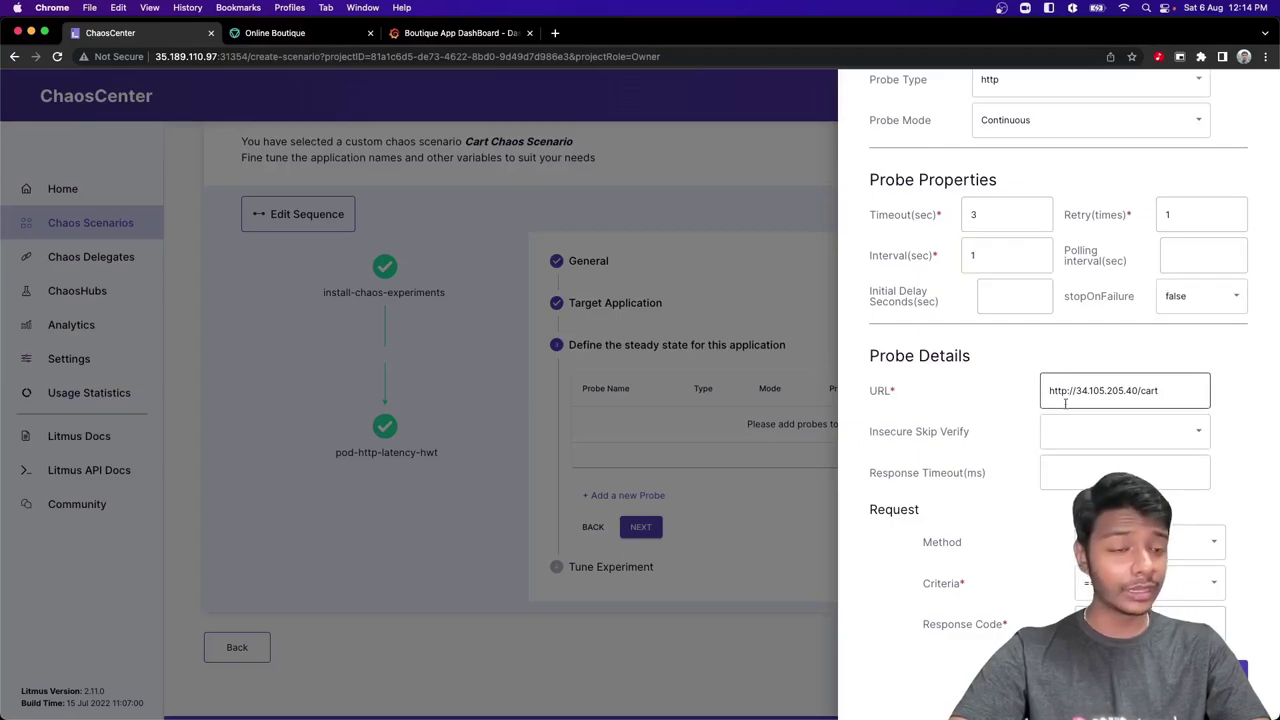
scroll(1062, 420, "up", 3)
scroll(1062, 425, "down", 2)
scroll(1062, 425, "down", 1)
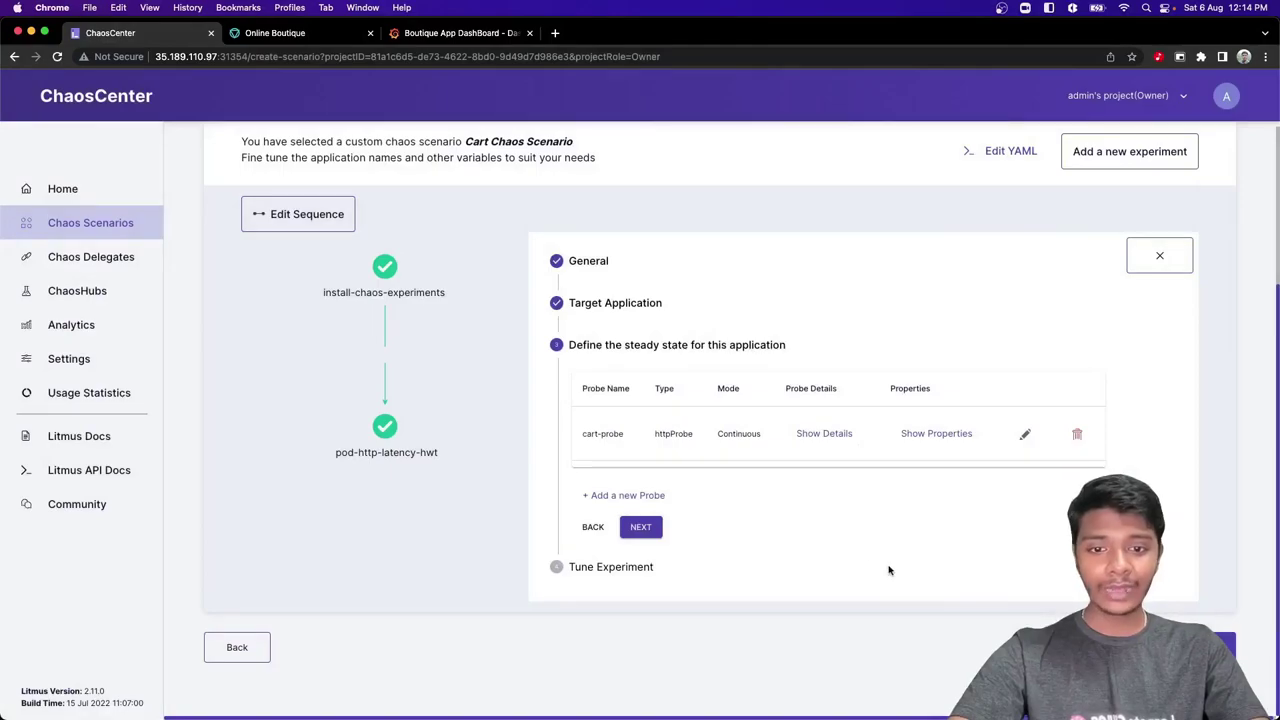
Continue from the steady-state definition to tuning the experiment and show its additional environment variables
left_click(645, 527)
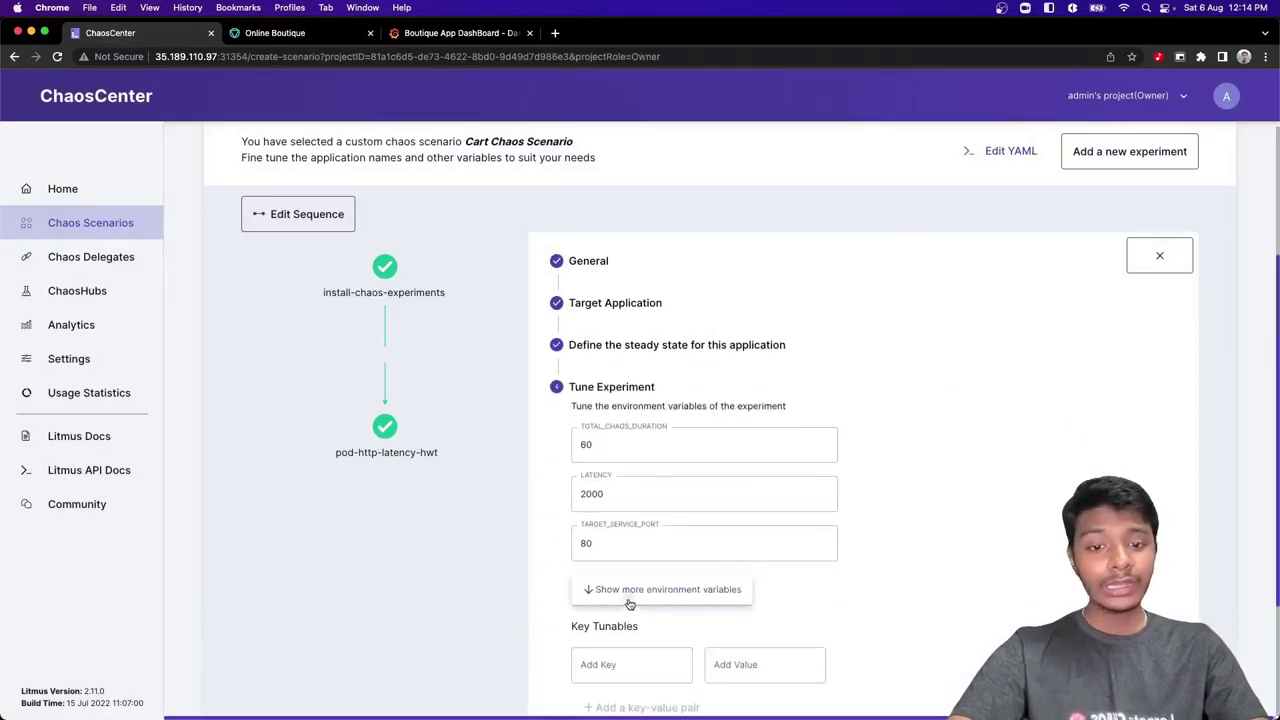
left_click(664, 590)
scroll(628, 598, "down", 1)
scroll(628, 598, "down", 1)
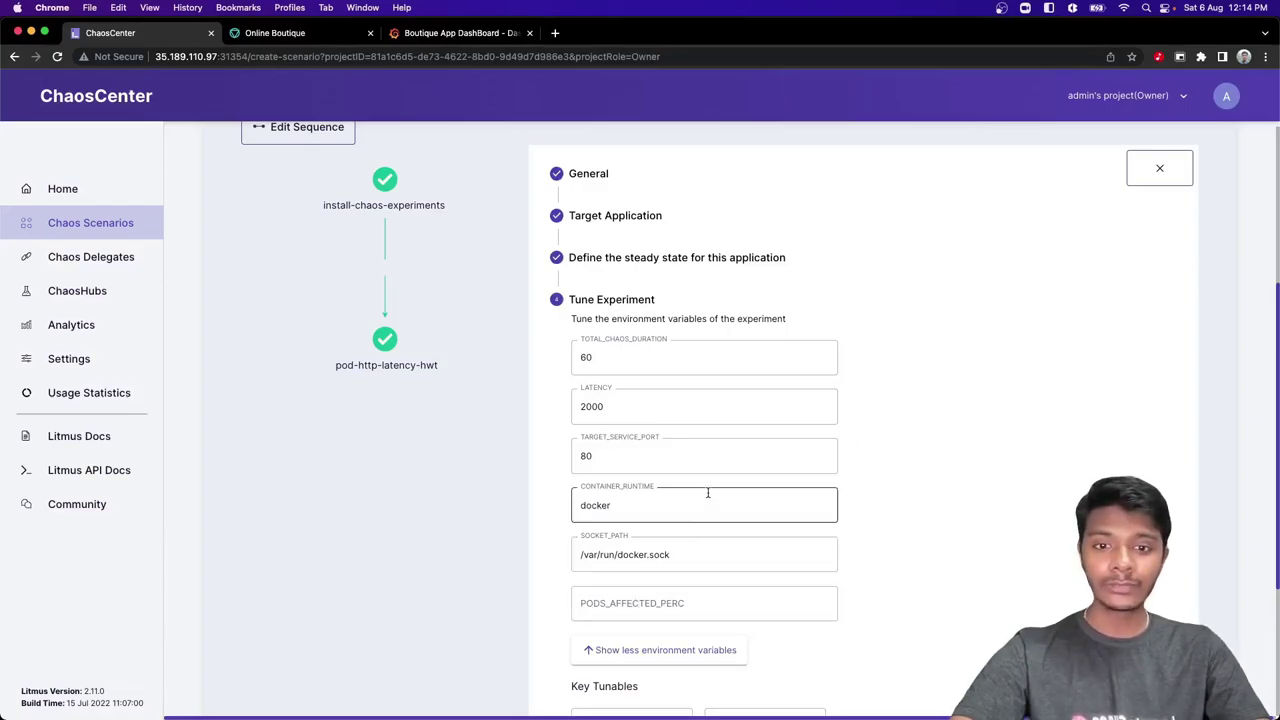
left_click(617, 355)
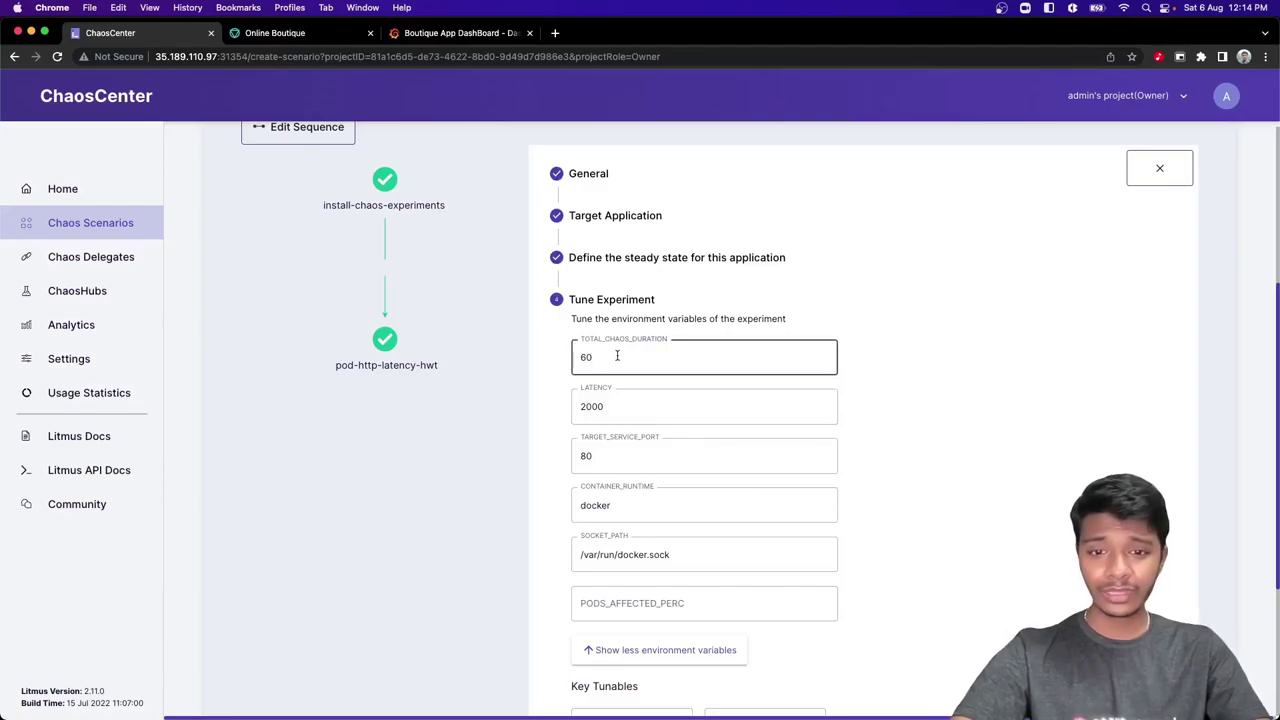
double_click(615, 358)
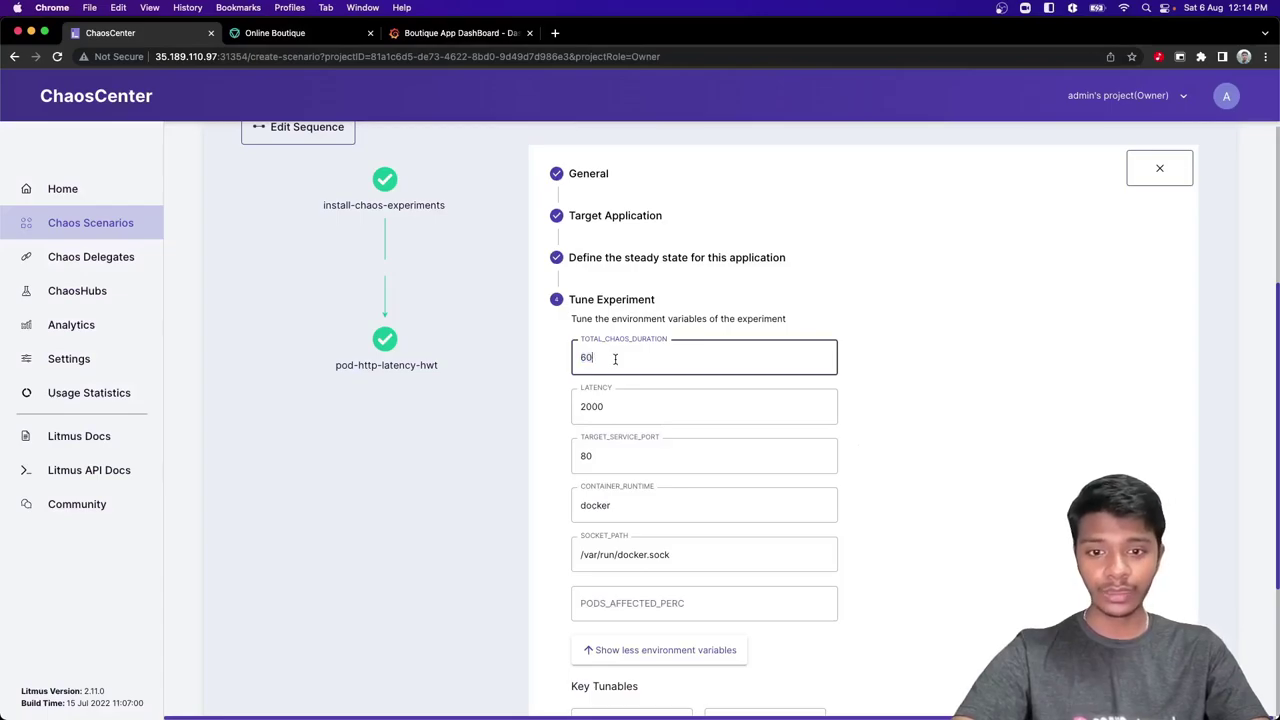
Set the experiment's LATENCY variable to 80000
left_click(649, 412)
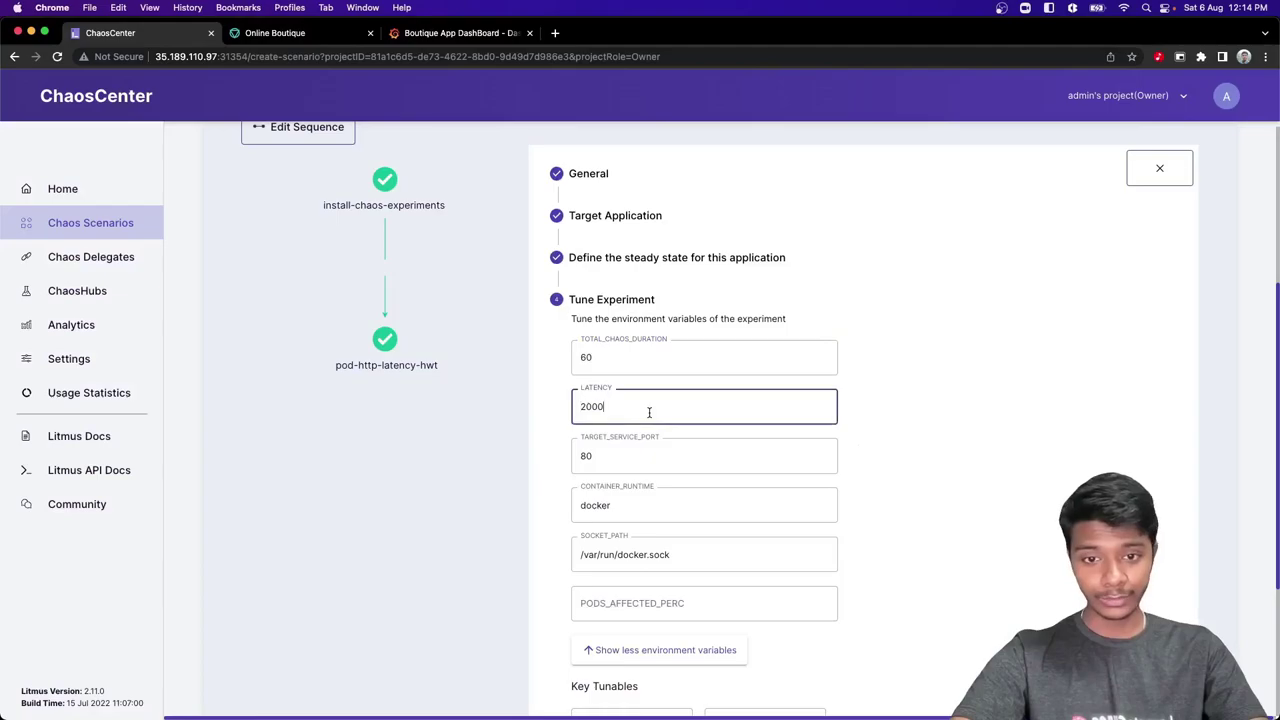
key("Left")
key("Left")
key("Left")
key("BackSpace")
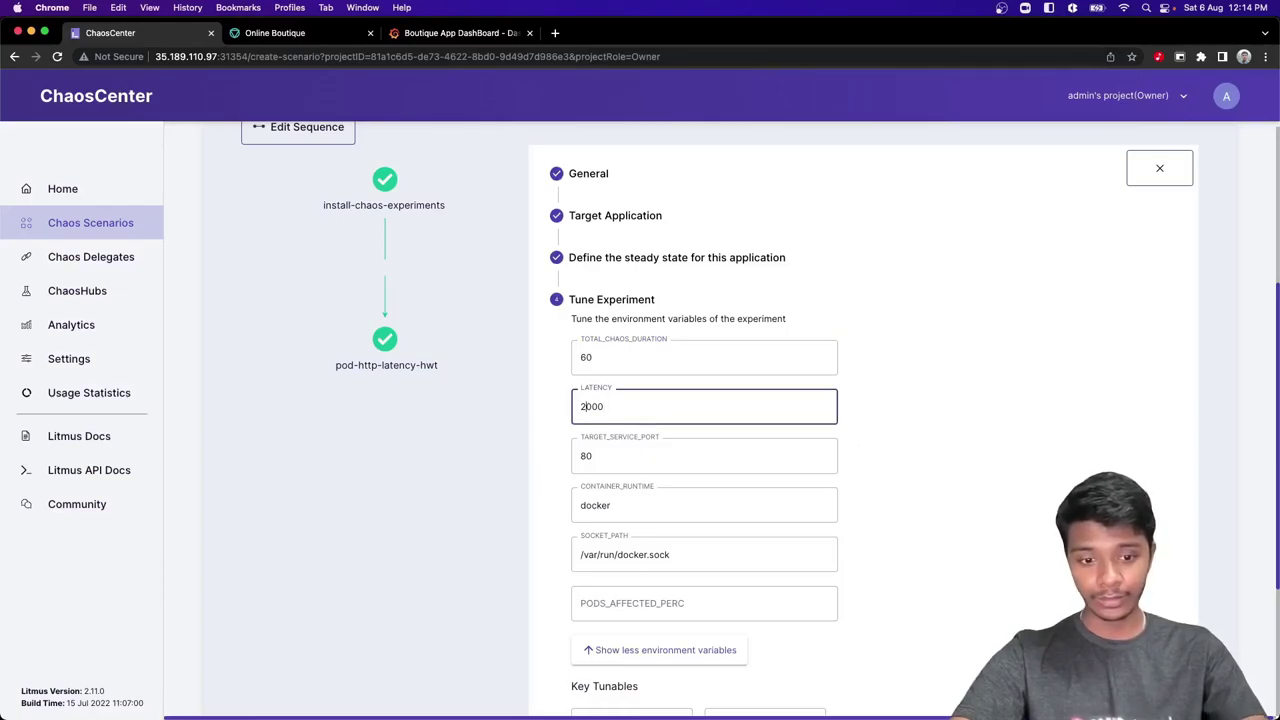
type("80")
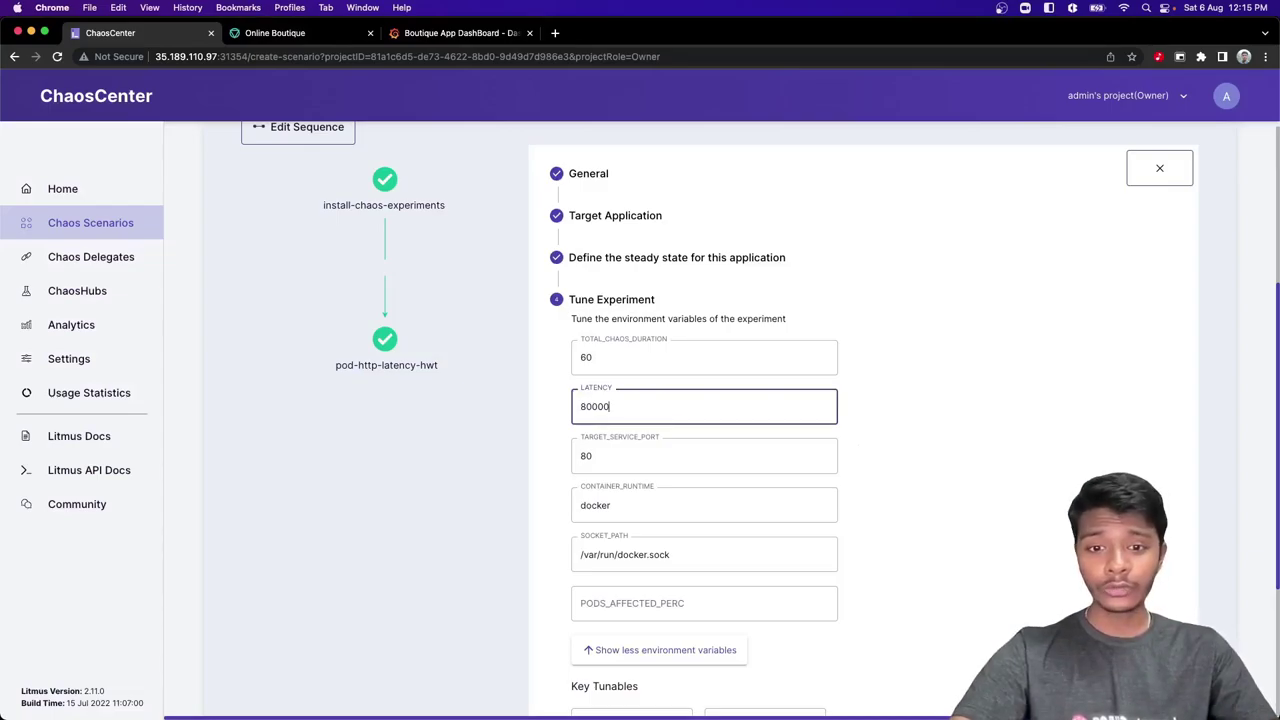
double_click(584, 400)
left_click(591, 404)
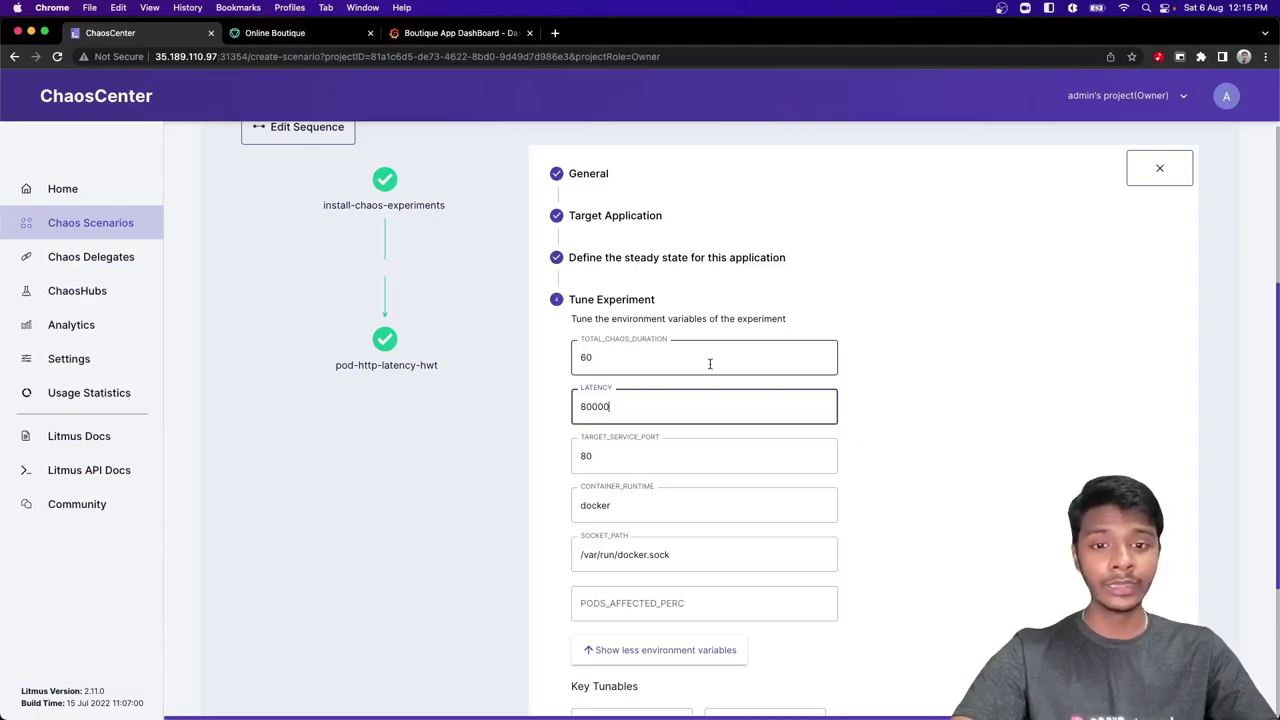
Switch to the Terminal and run kubectl get svc -n litmus to look up the cart service's port for TARGET_SERVICE_PORT
left_click(634, 458)
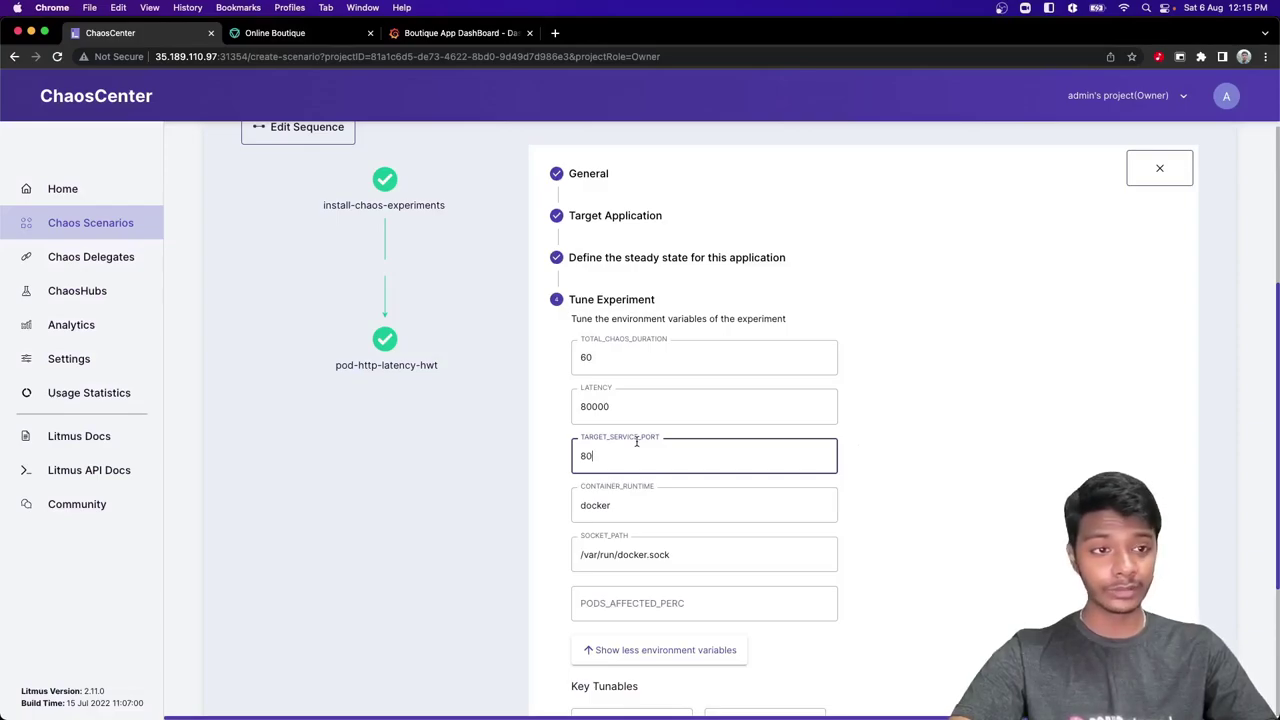
key("super+Tab")
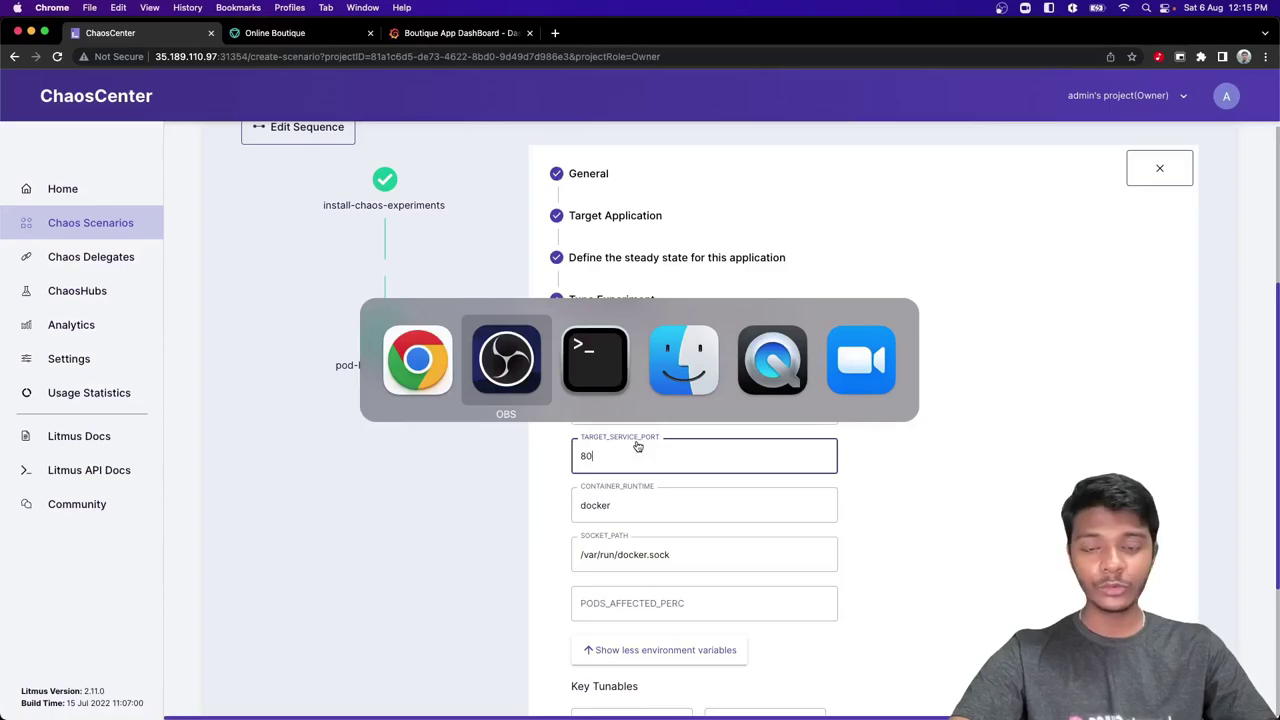
key("super+Tab")
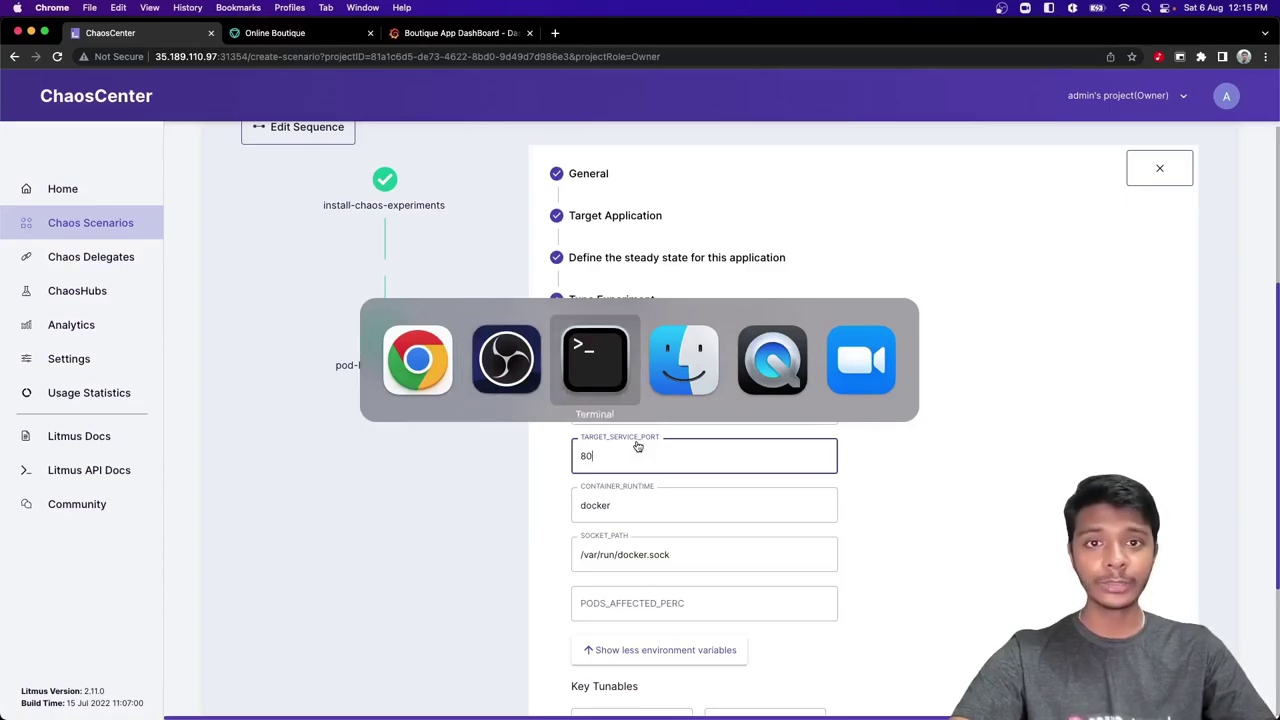
key("super")
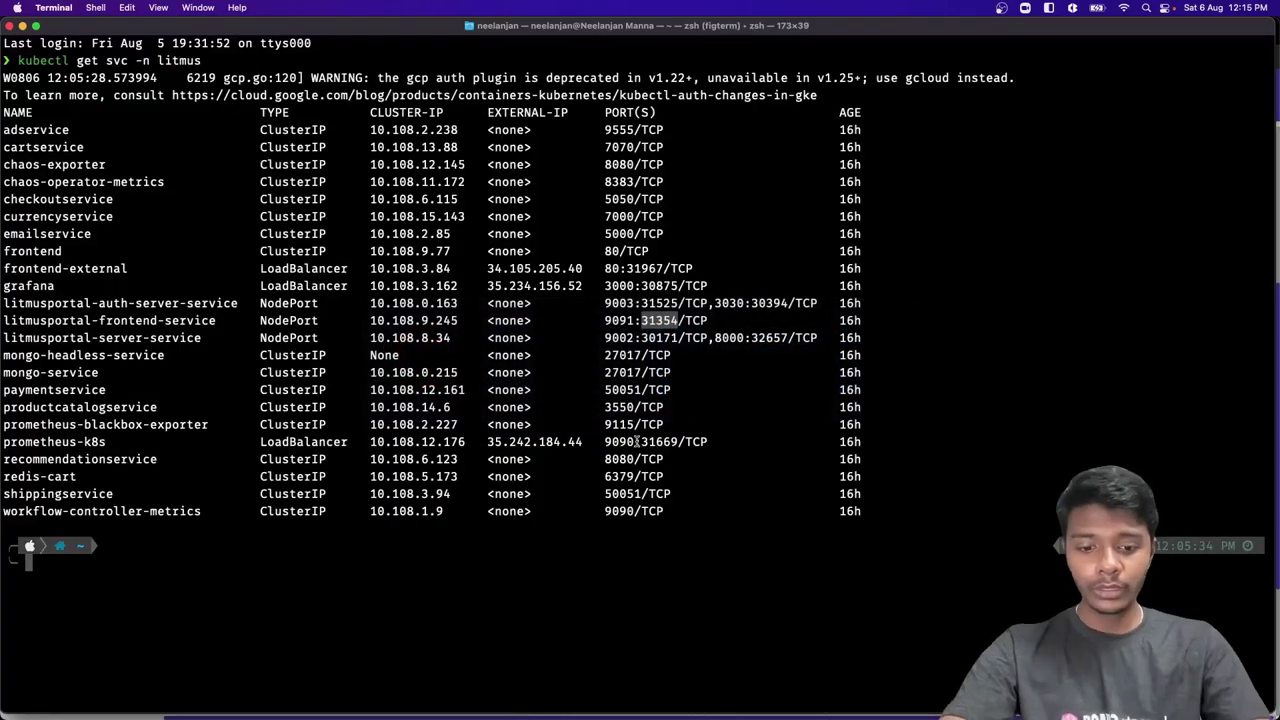
type("kubectl ge")
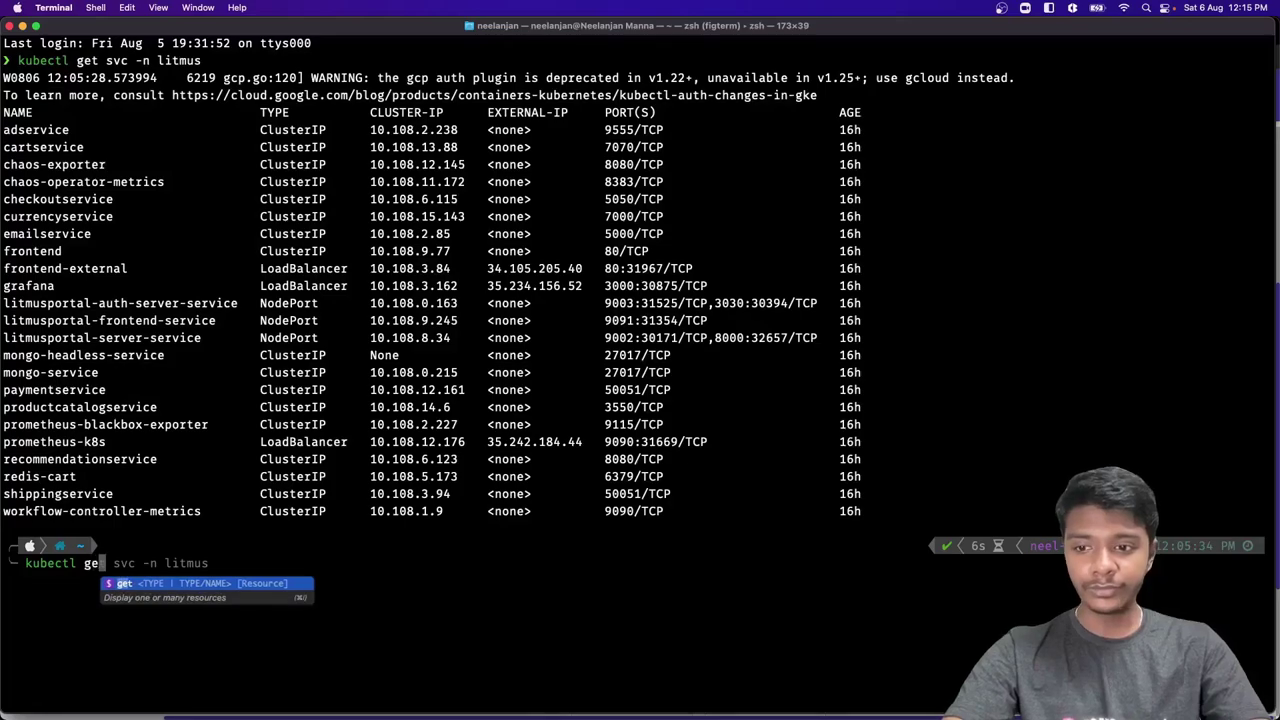
type("t")
key("Right")
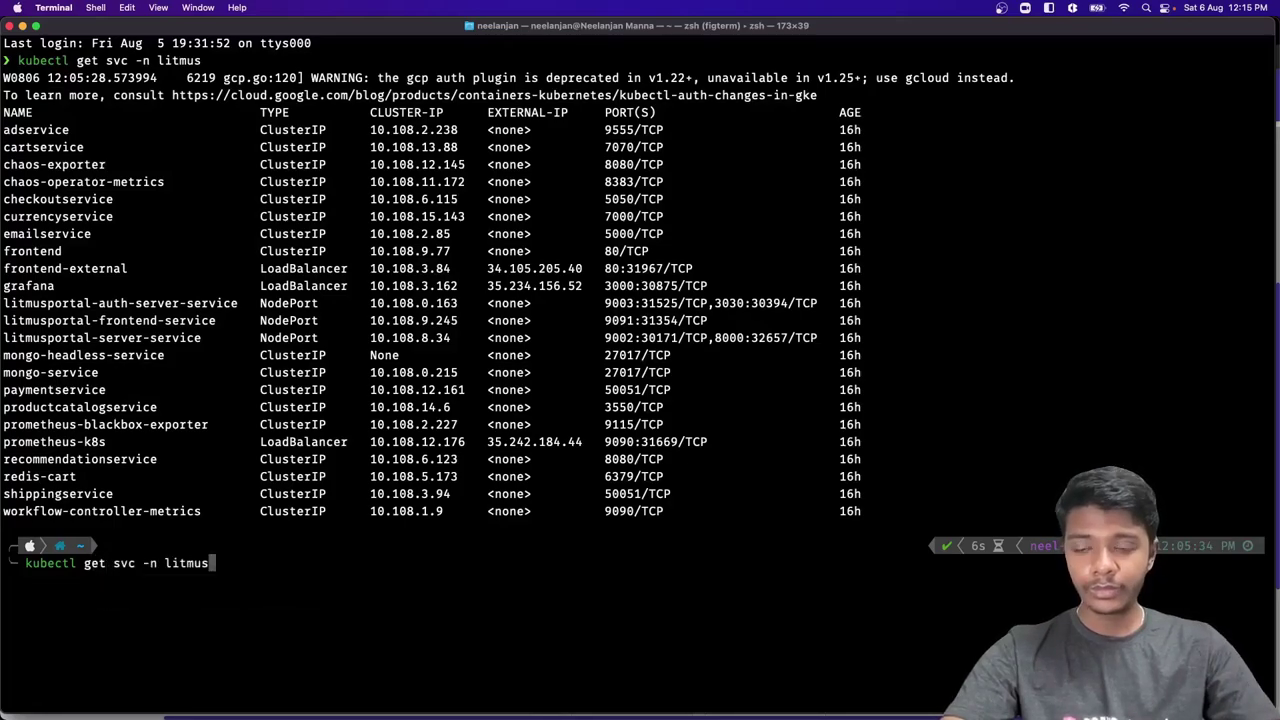
key("Return")
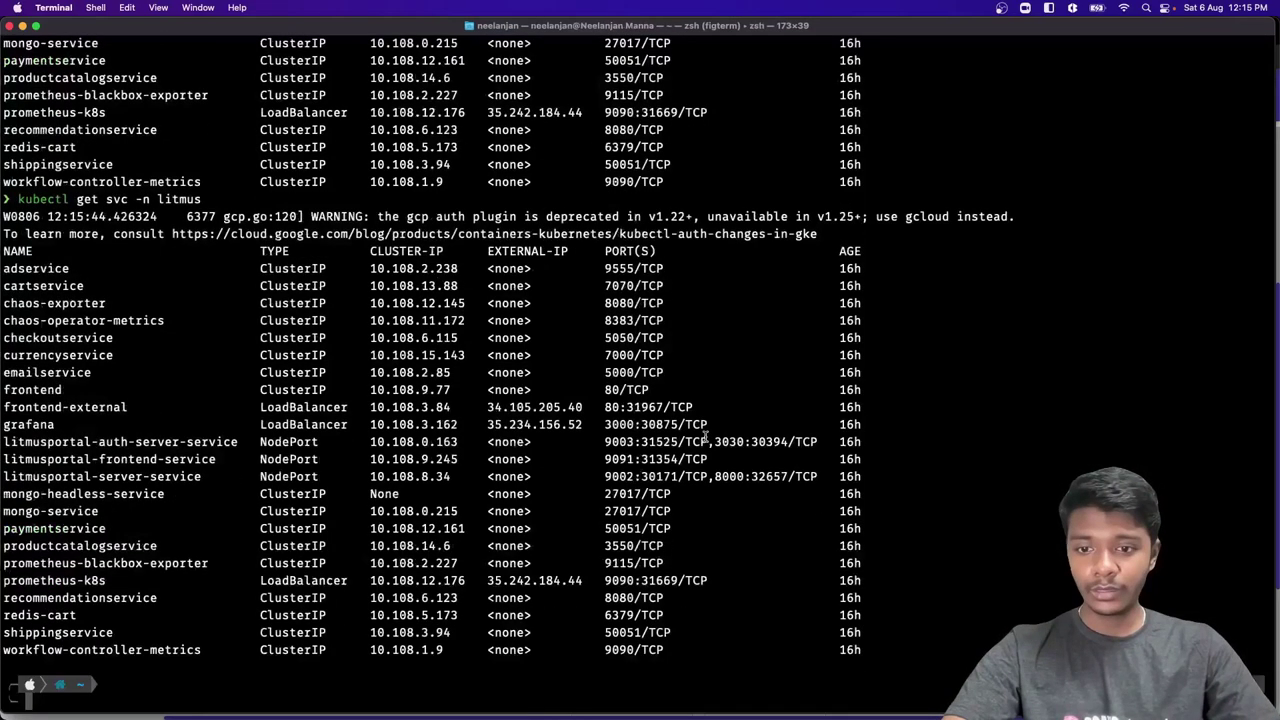
Mark the cartservice entry in the service list, switch to ChaosCenter in Chrome and set TARGET_SERVICE_PORT to 7070
triple_click(41, 286)
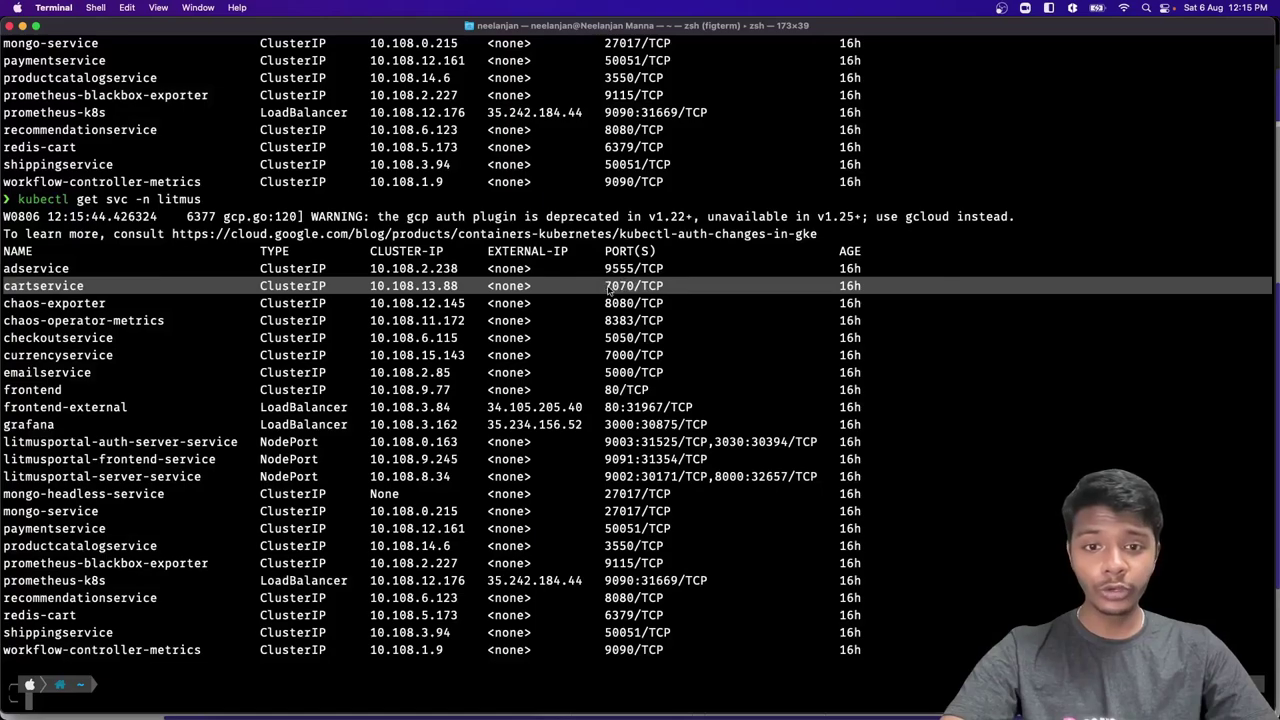
type("cartservice                        ClusterIP      10.108.13.88    <none>          7070/TCP                       16h")
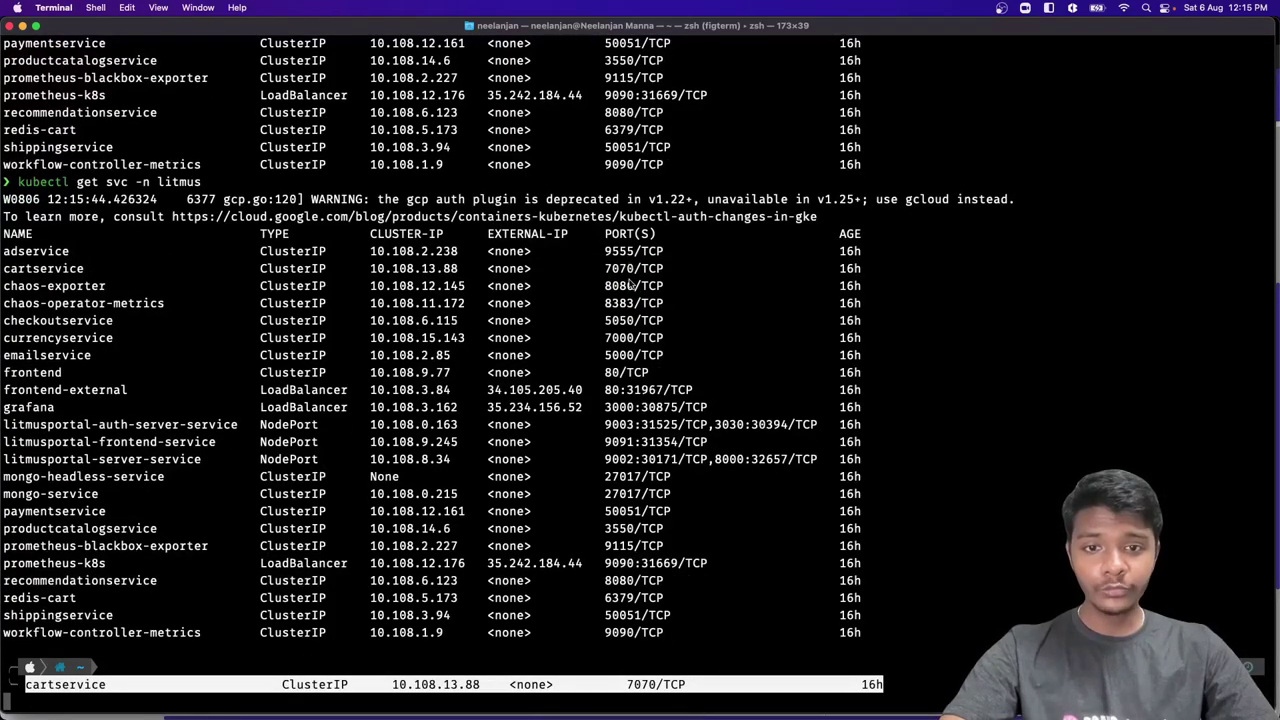
key("super+Tab")
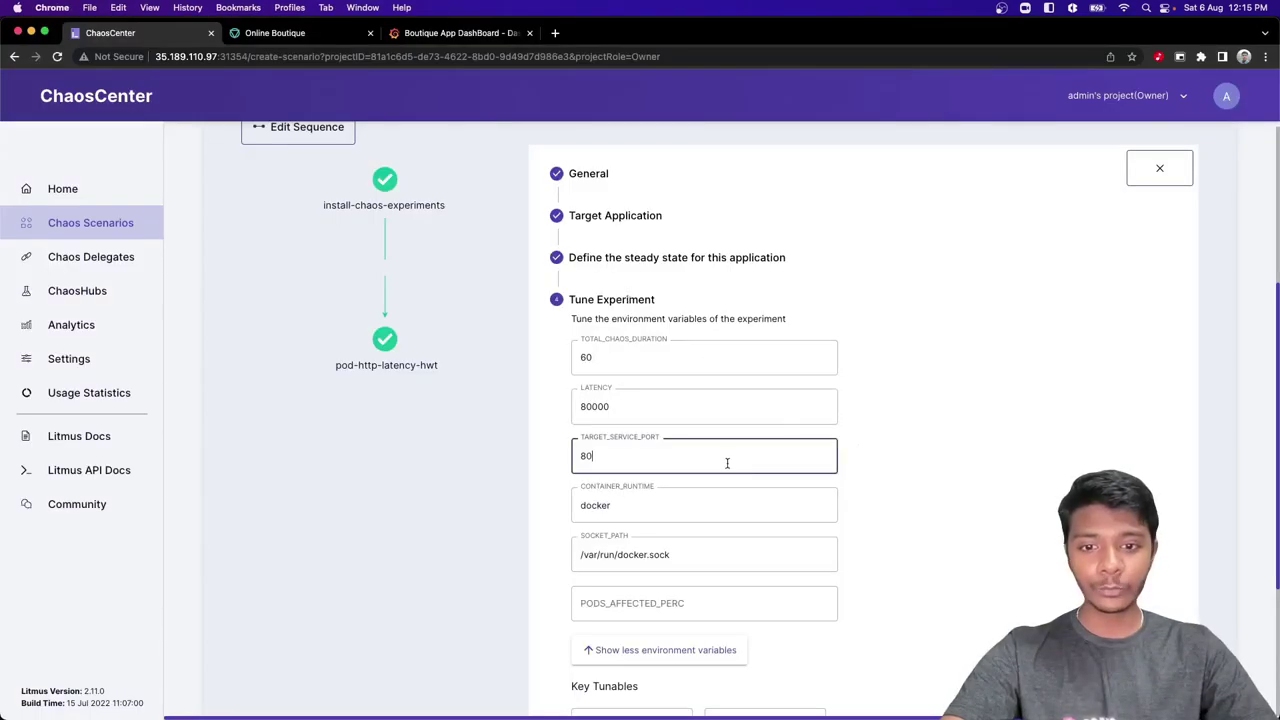
key("BackSpace")
key("BackSpace")
type("7070")
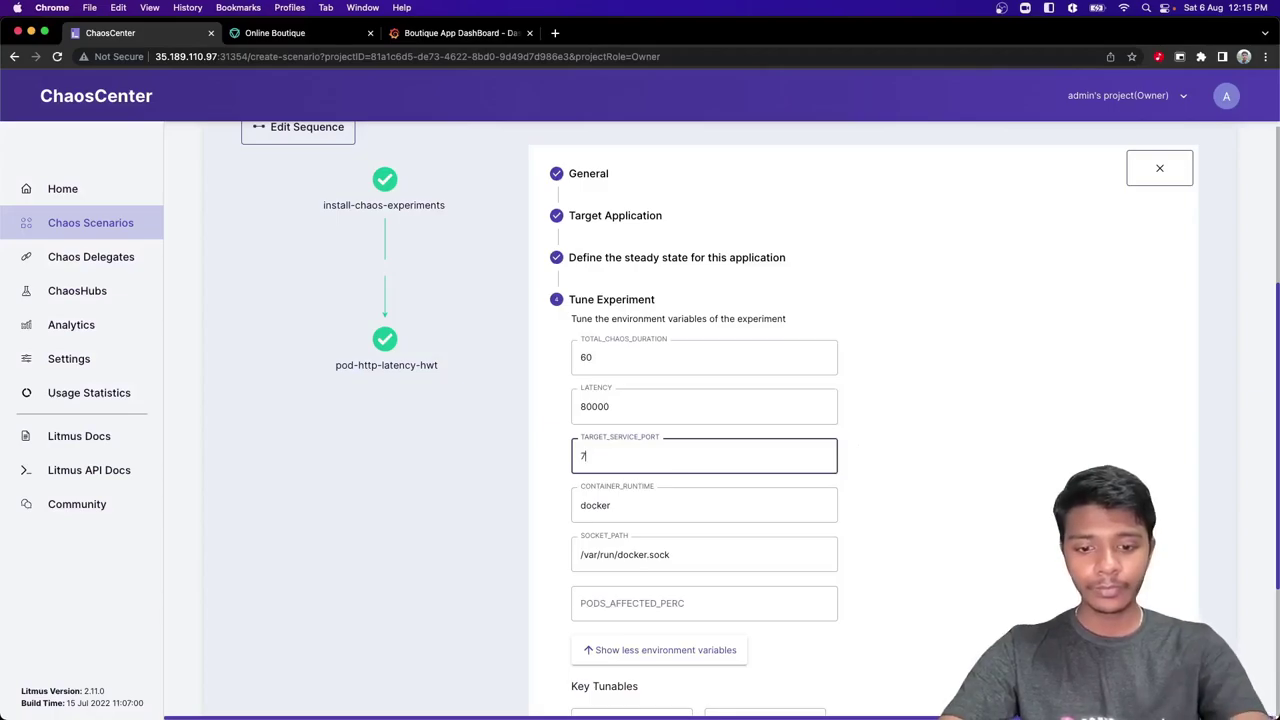
Set the experiment's CONTAINER_RUNTIME variable to containerd and copy that value
left_click(626, 503)
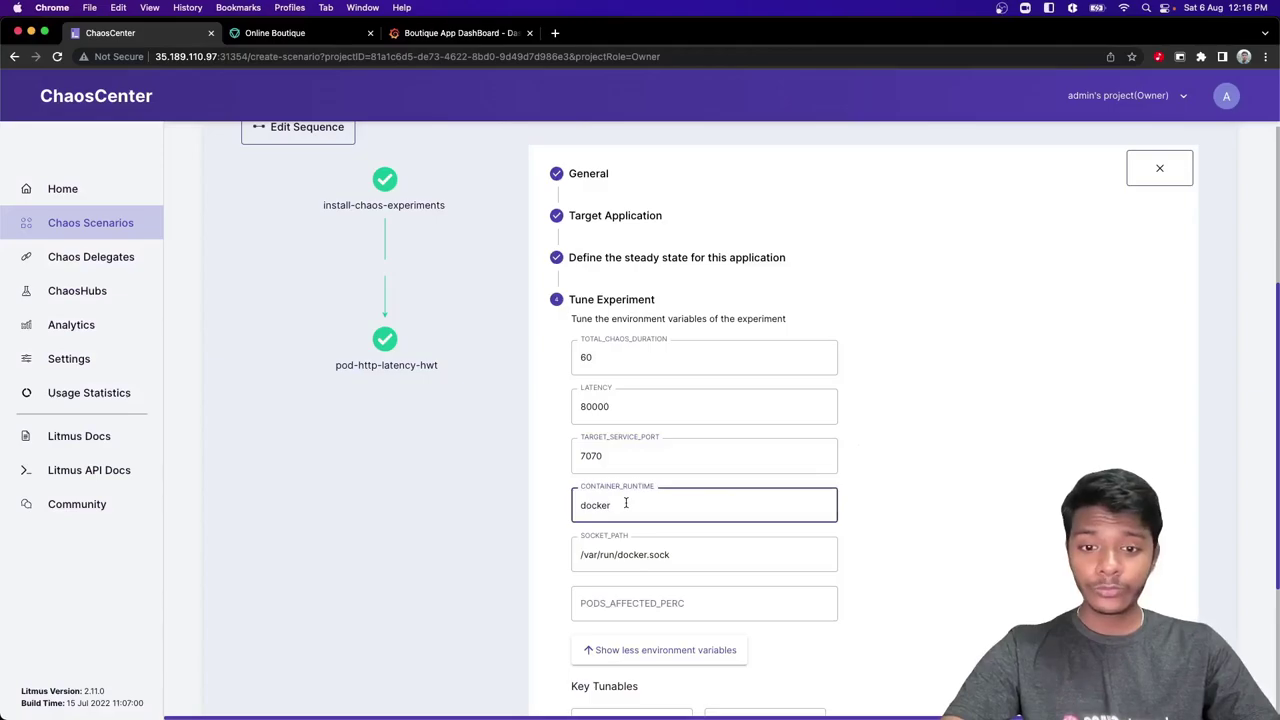
key("super+a")
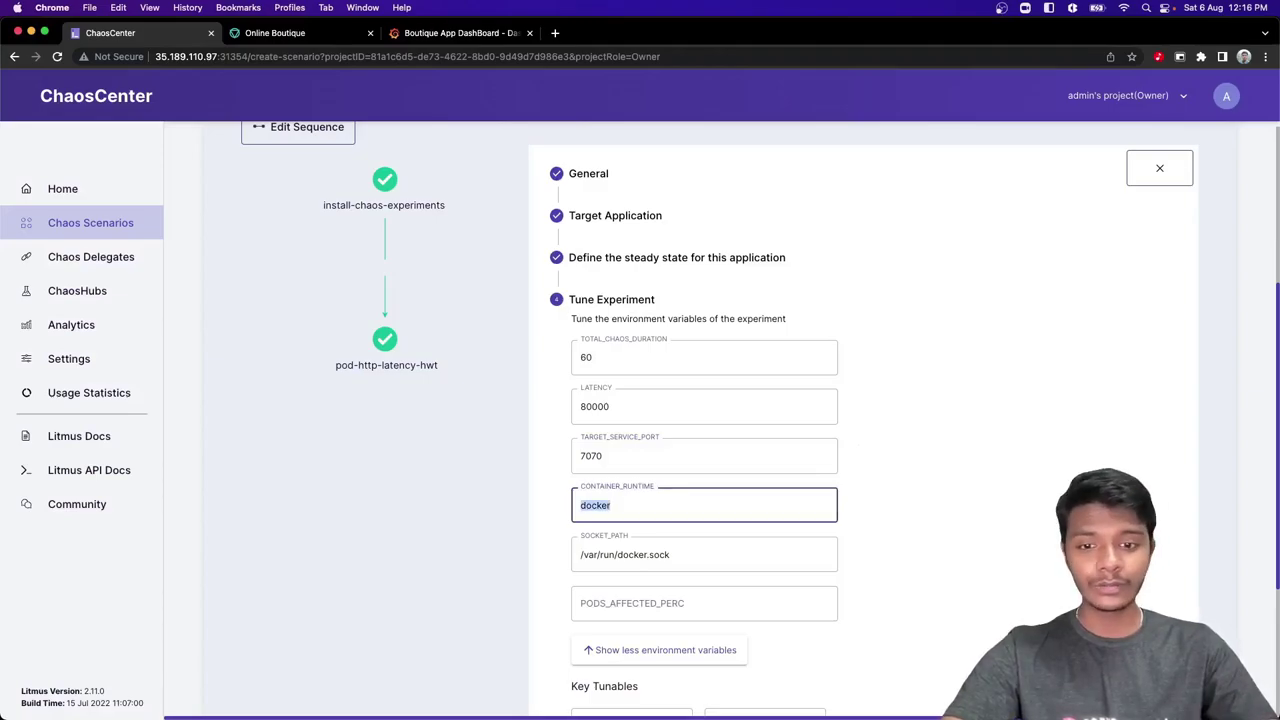
type("containerd")
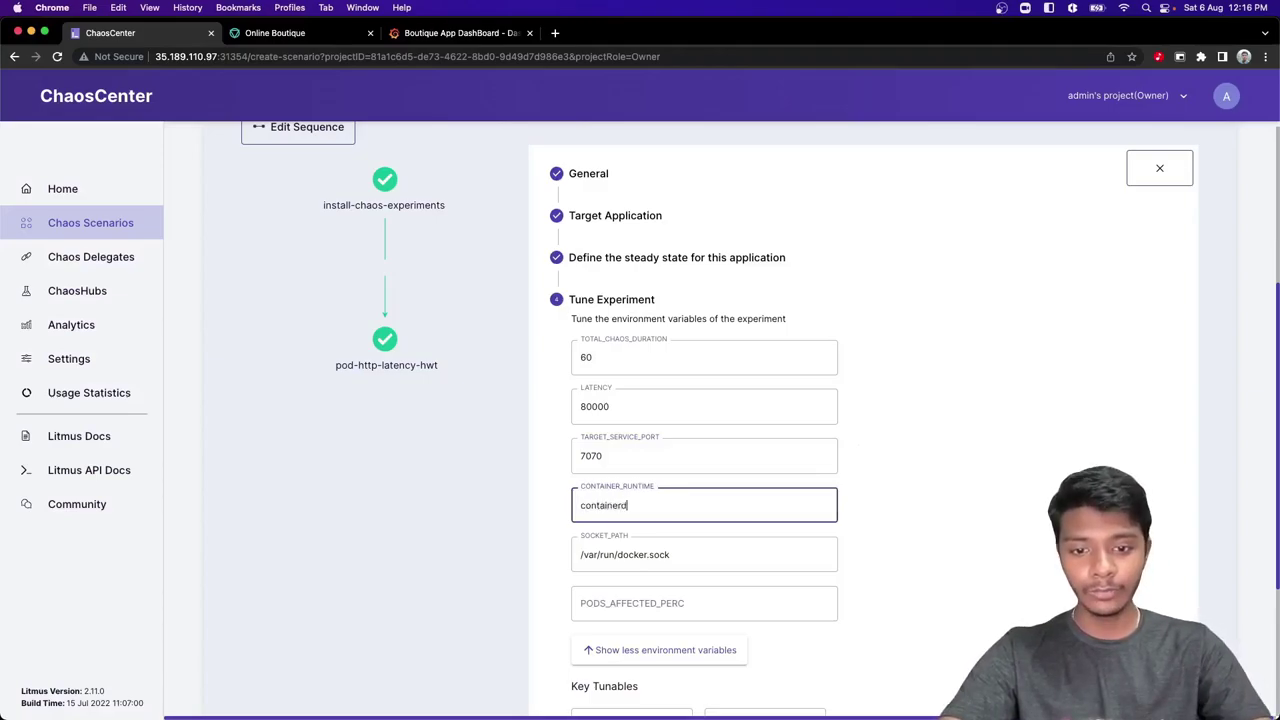
key("super+a")
key("super+c")
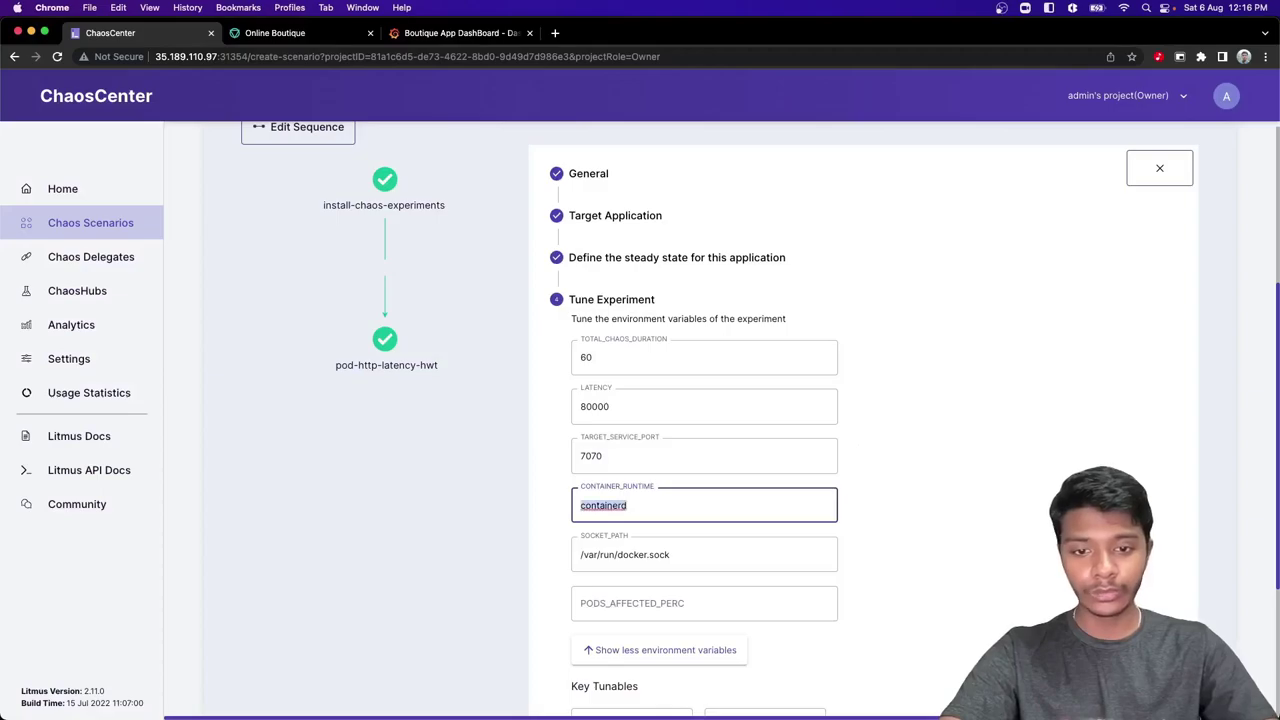
Change the SOCKET_PATH variable to /run/containerd/containerd.sock, reusing the copied runtime name for the socket file
left_click(599, 556)
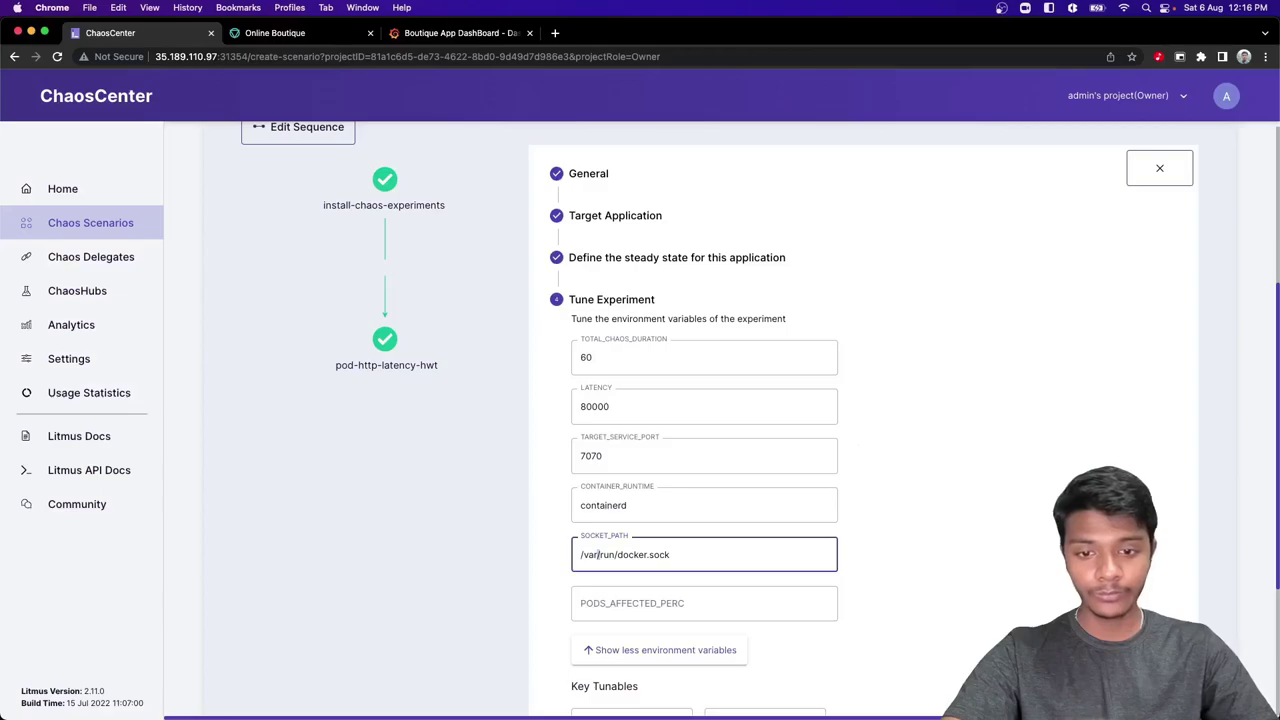
left_click_drag(599, 556, 581, 555)
key("BackSpace")
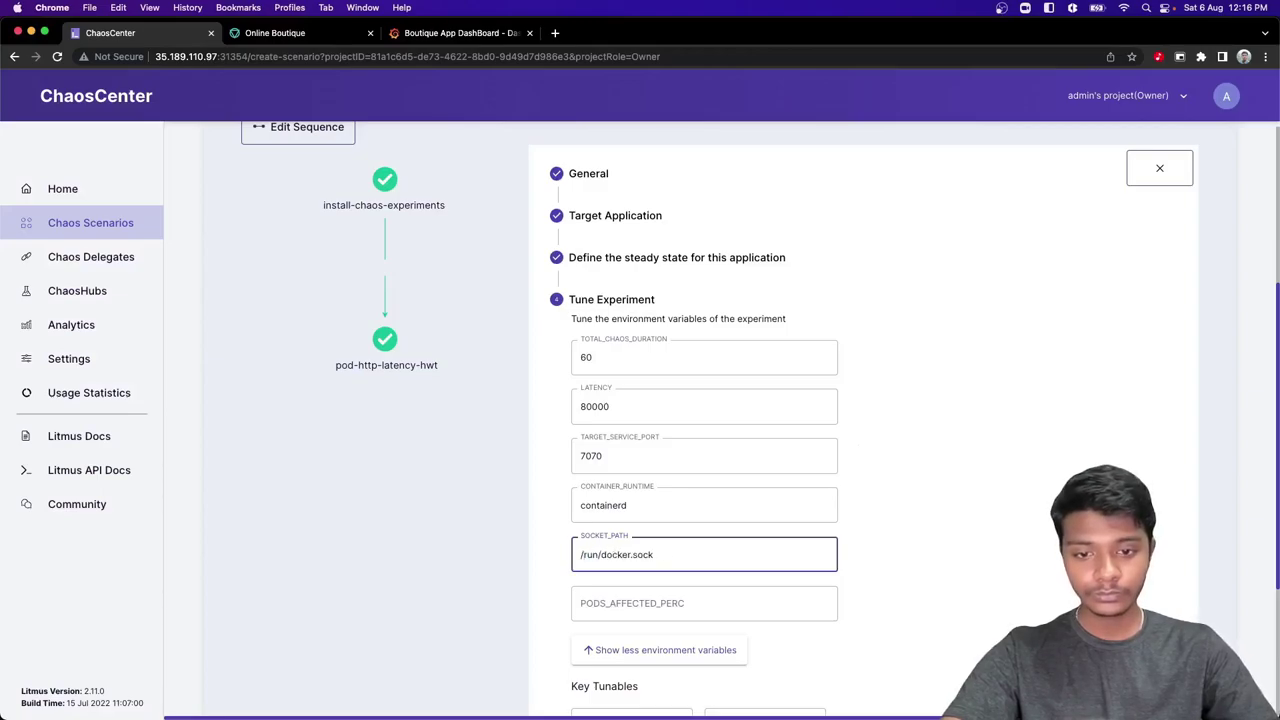
type("/containerd")
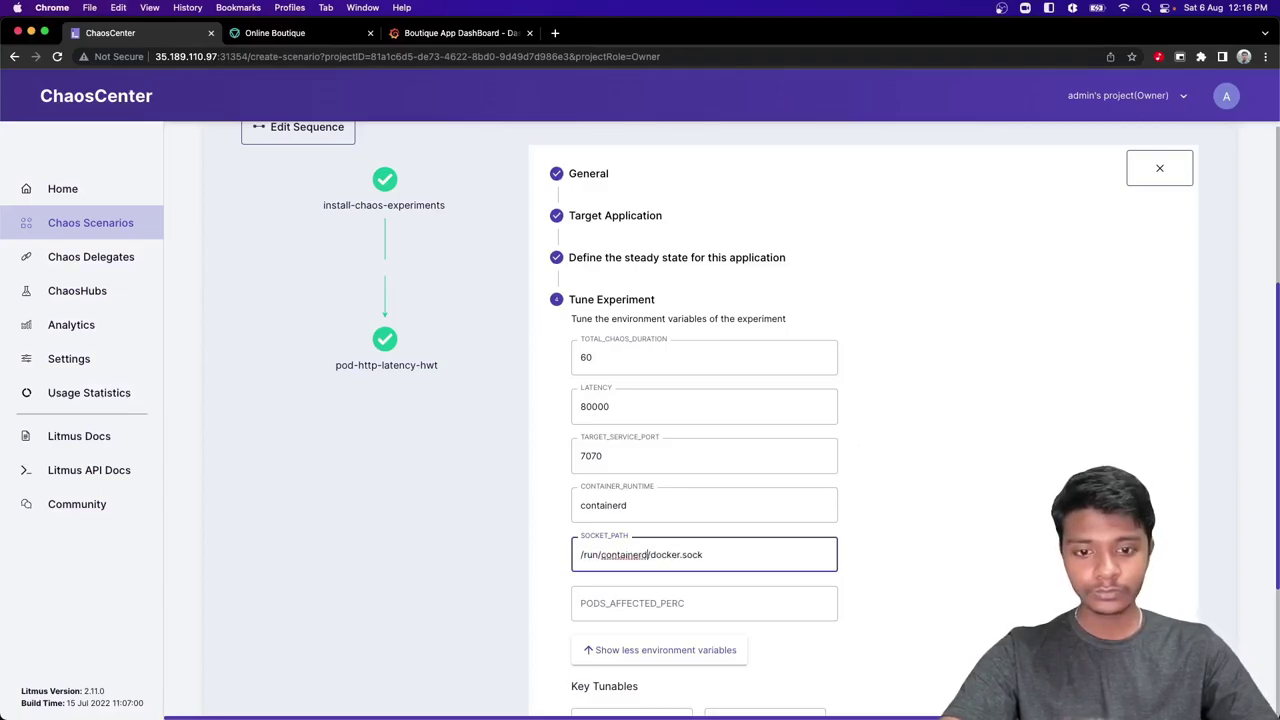
left_click_drag(650, 555, 680, 555)
key("super+v")
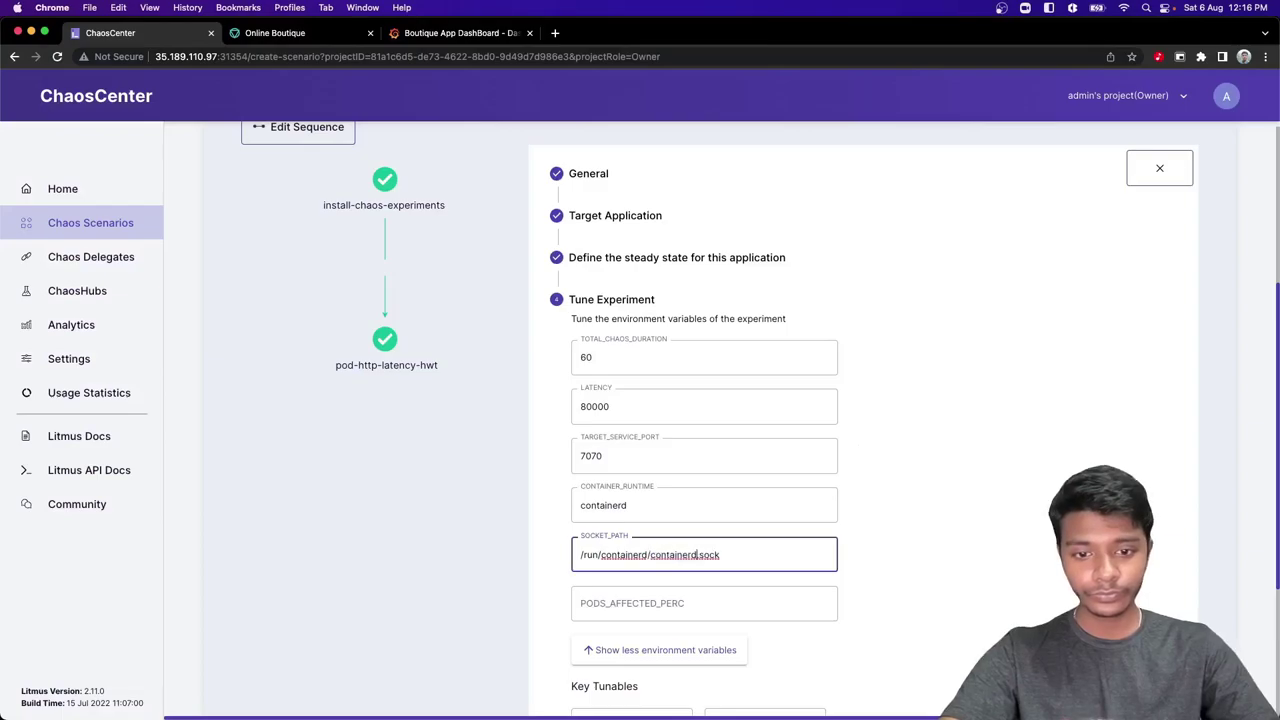
Set PODS_AFFECTED_PERC to 50 and finish tuning the pod-http-latency-hwt experiment
scroll(648, 551, "down", 2)
left_click(651, 546)
scroll(725, 415, "down", 2)
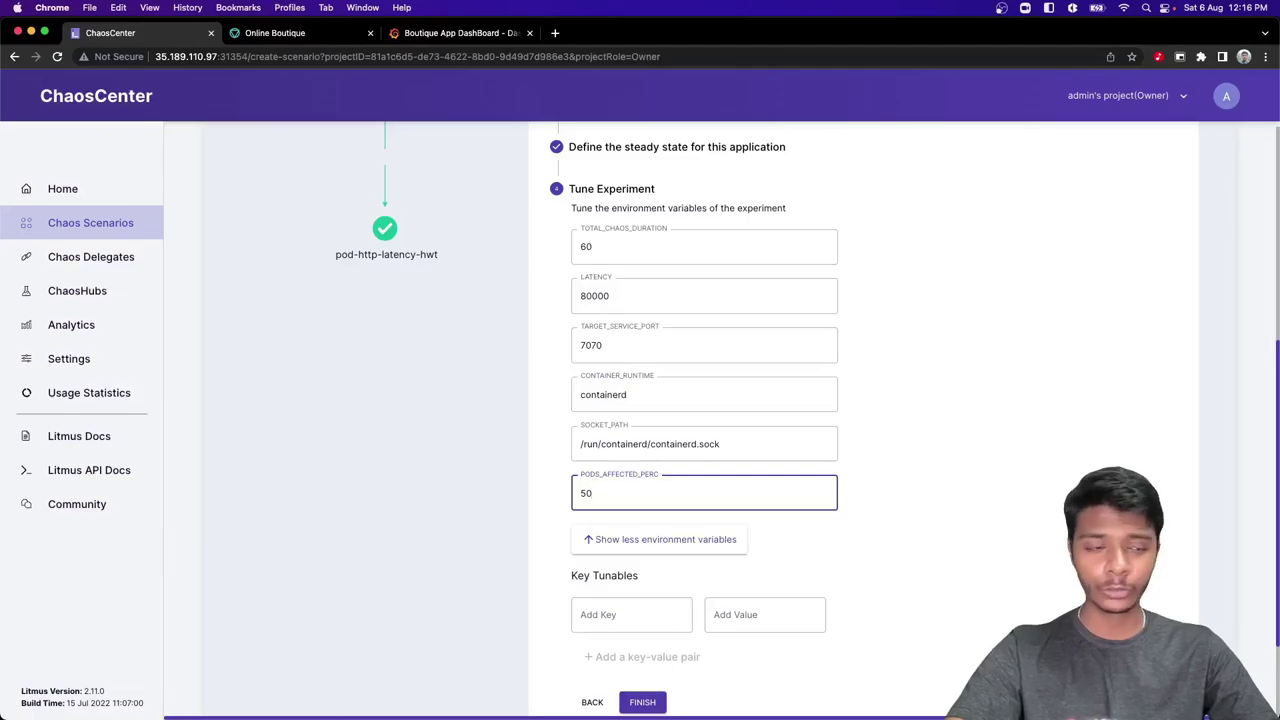
scroll(813, 575, "down", 2)
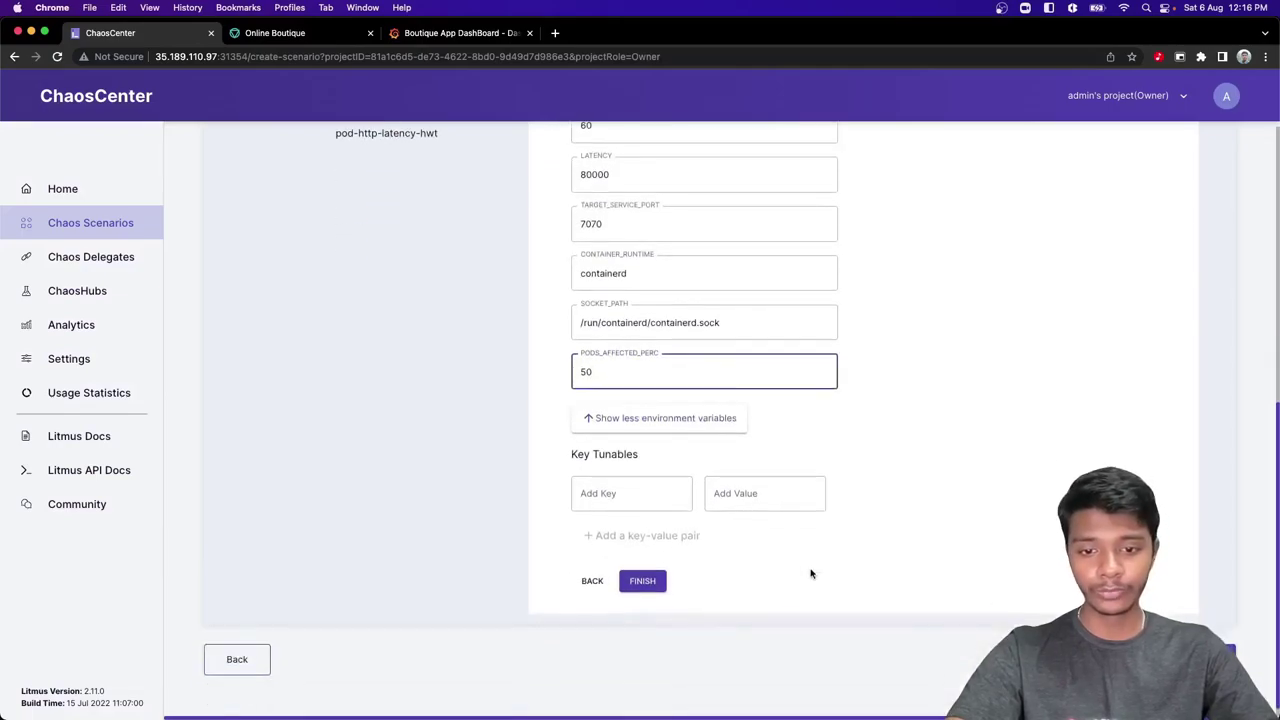
left_click(645, 583)
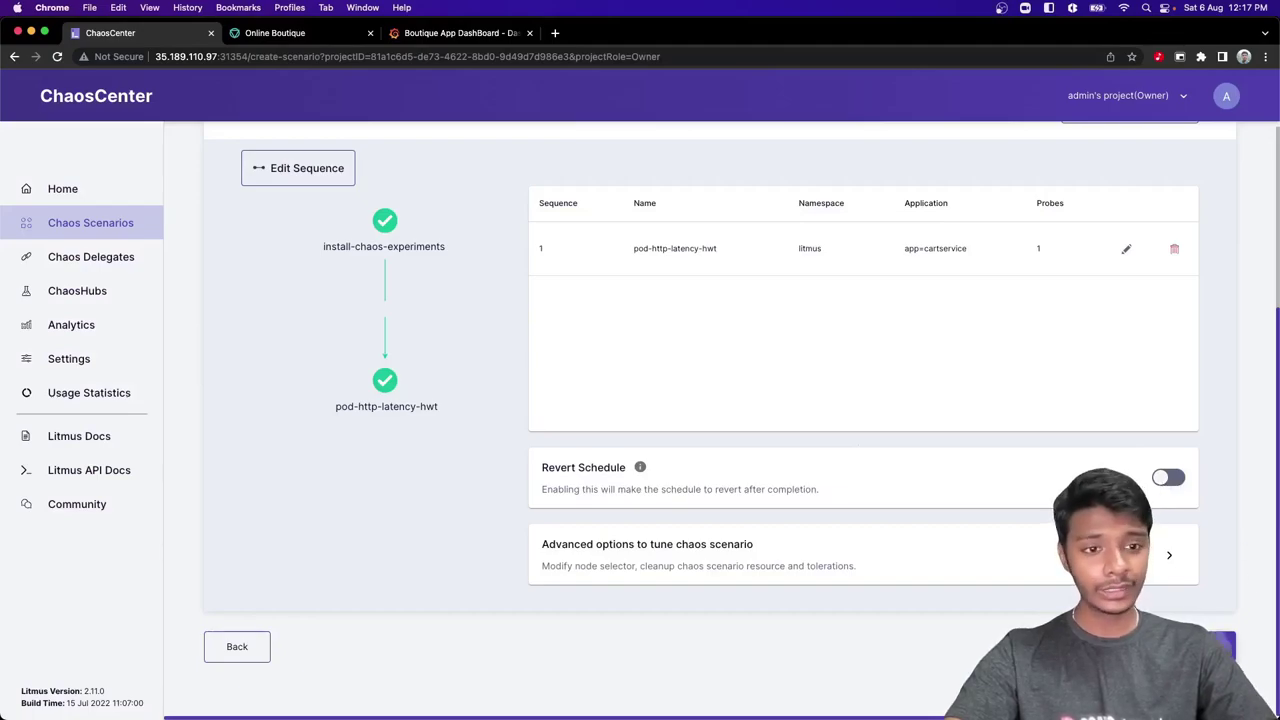
Continue to Verify and Commit, keeping the experiment weight at 10 points and the Schedule now option
left_click(1215, 646)
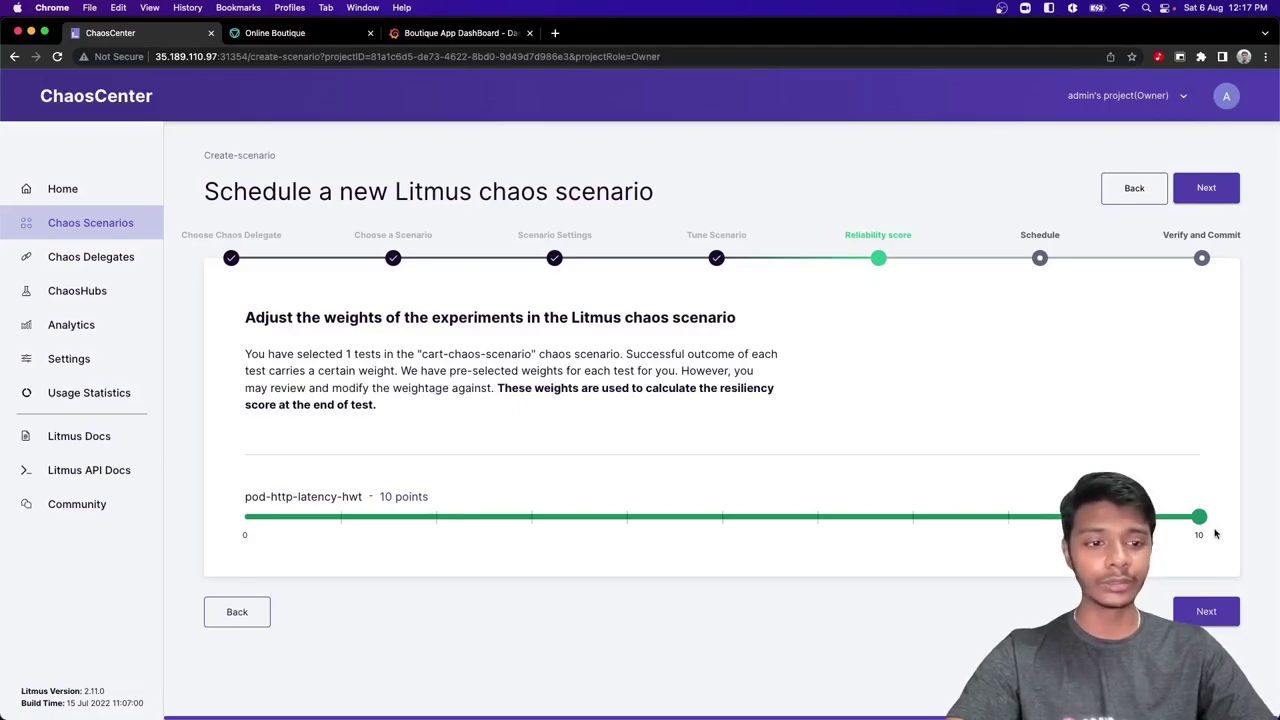
left_click(1205, 611)
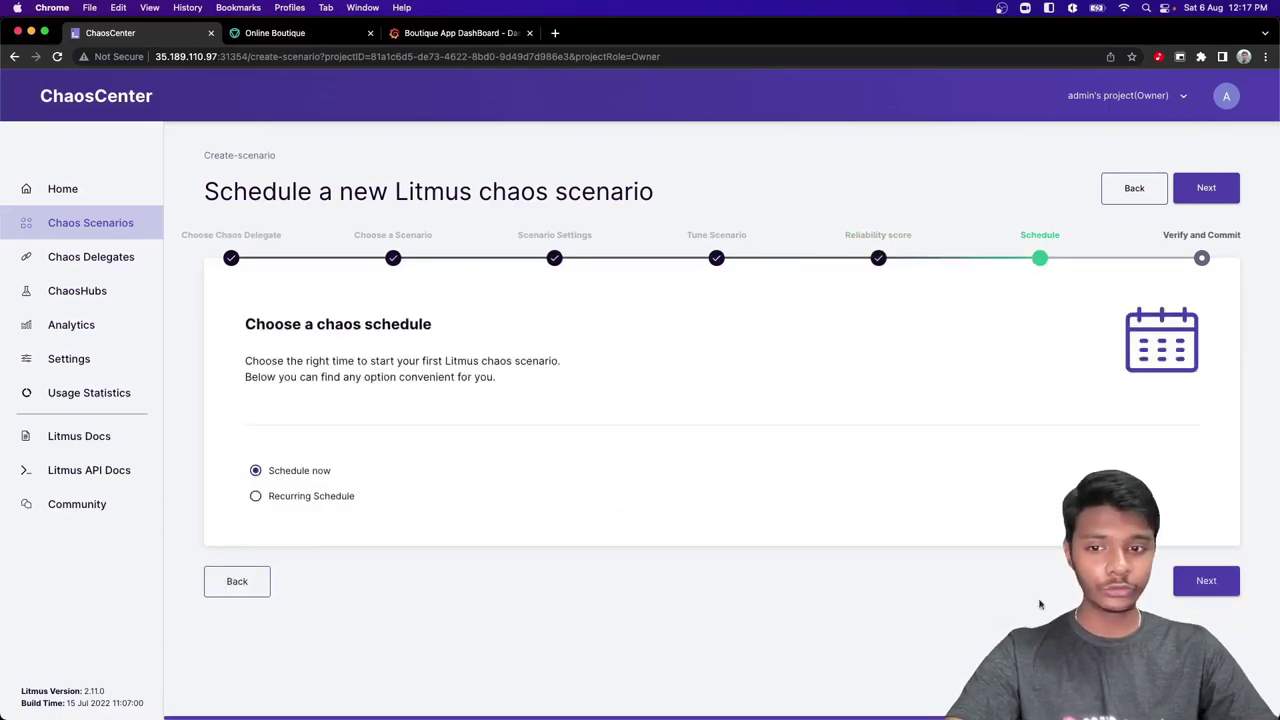
left_click(1206, 582)
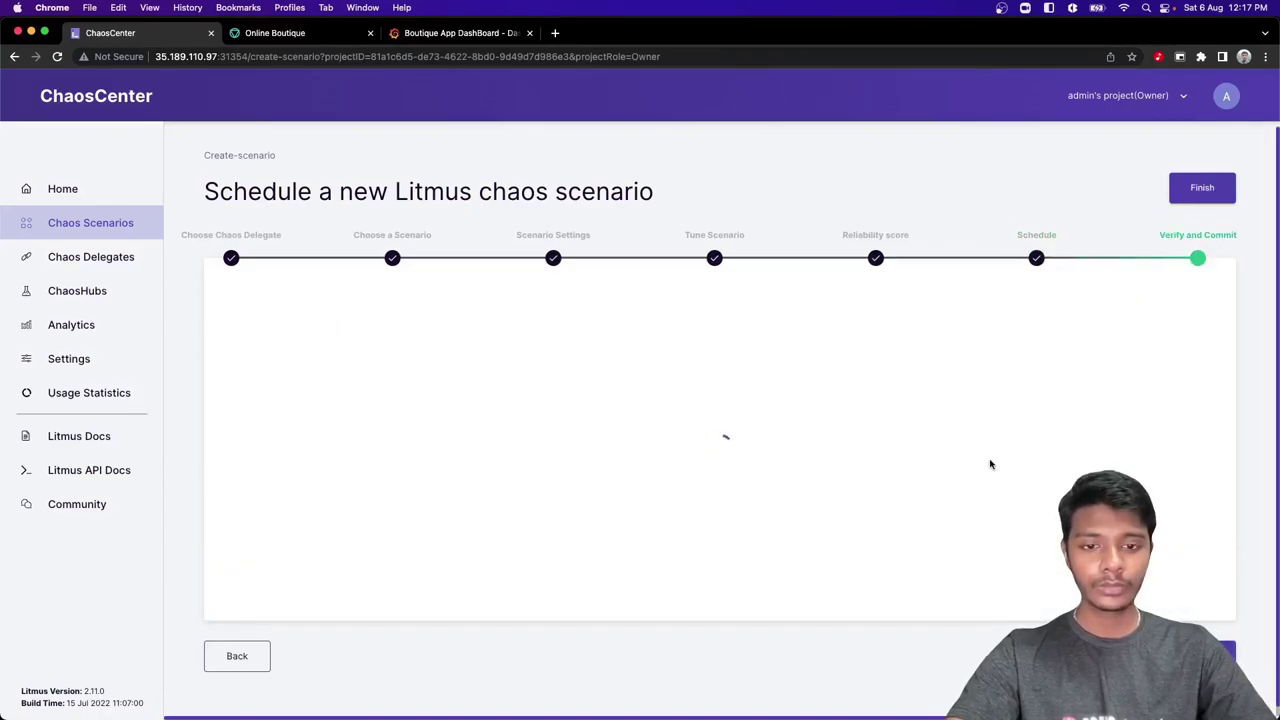
Review the summary of the cart chaos scenario and commit it to run
scroll(990, 464, "down", 1)
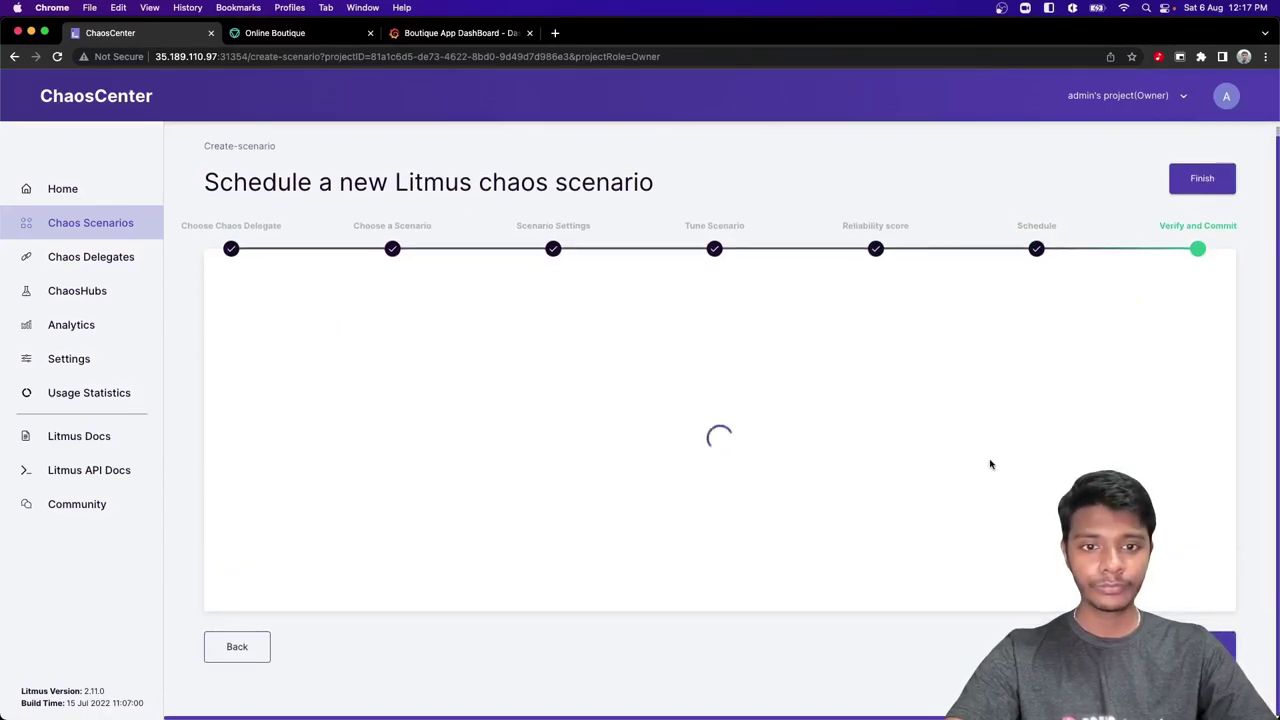
scroll(990, 464, "up", 1)
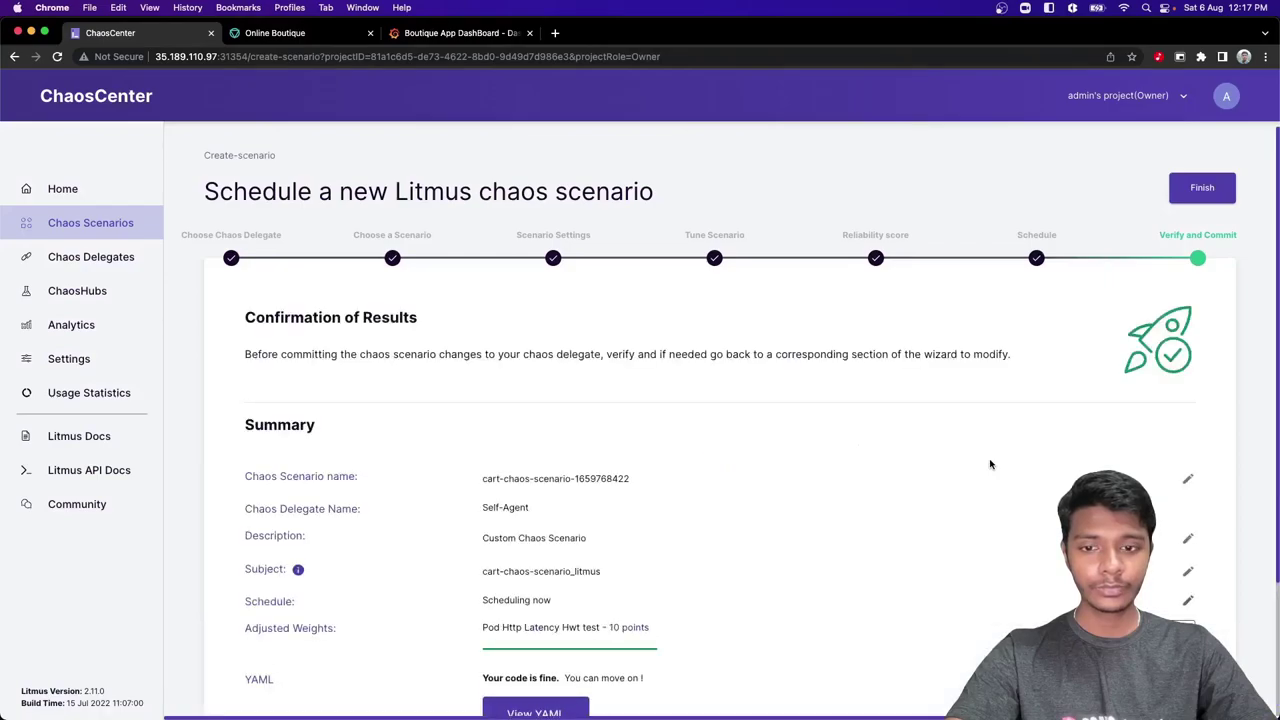
scroll(990, 464, "down", 2)
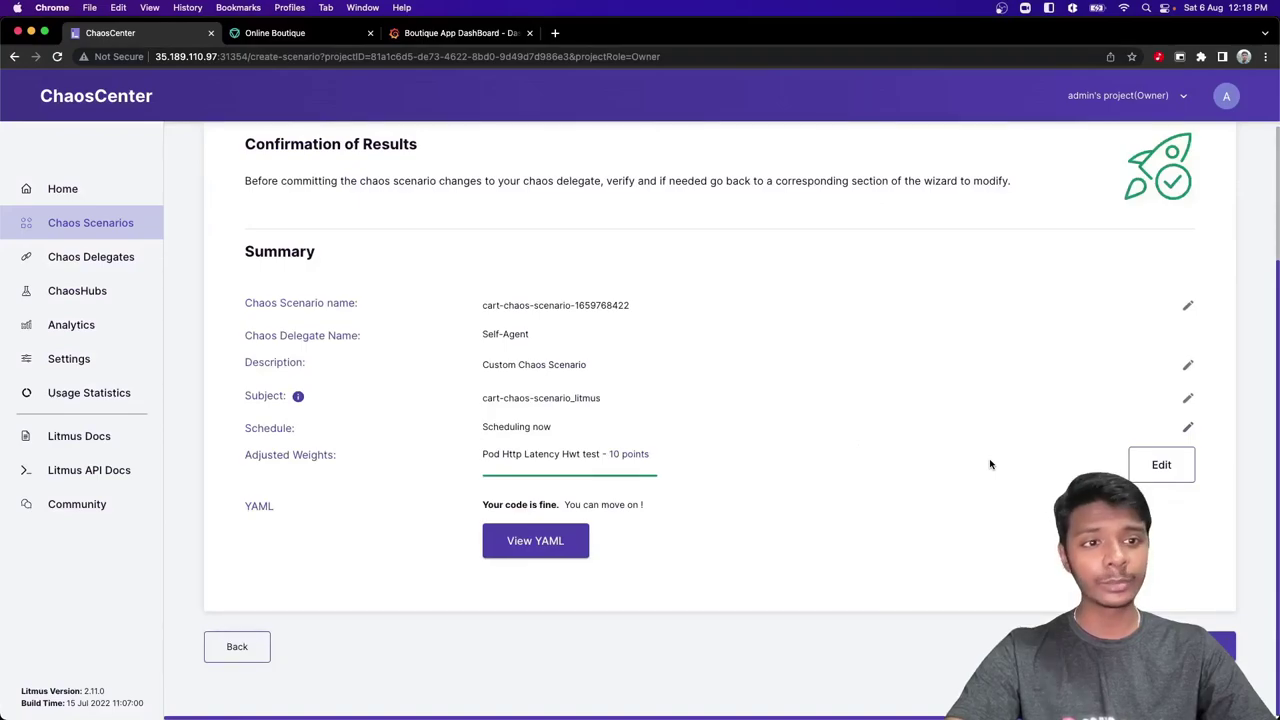
scroll(990, 464, "up", 2)
scroll(990, 464, "down", 2)
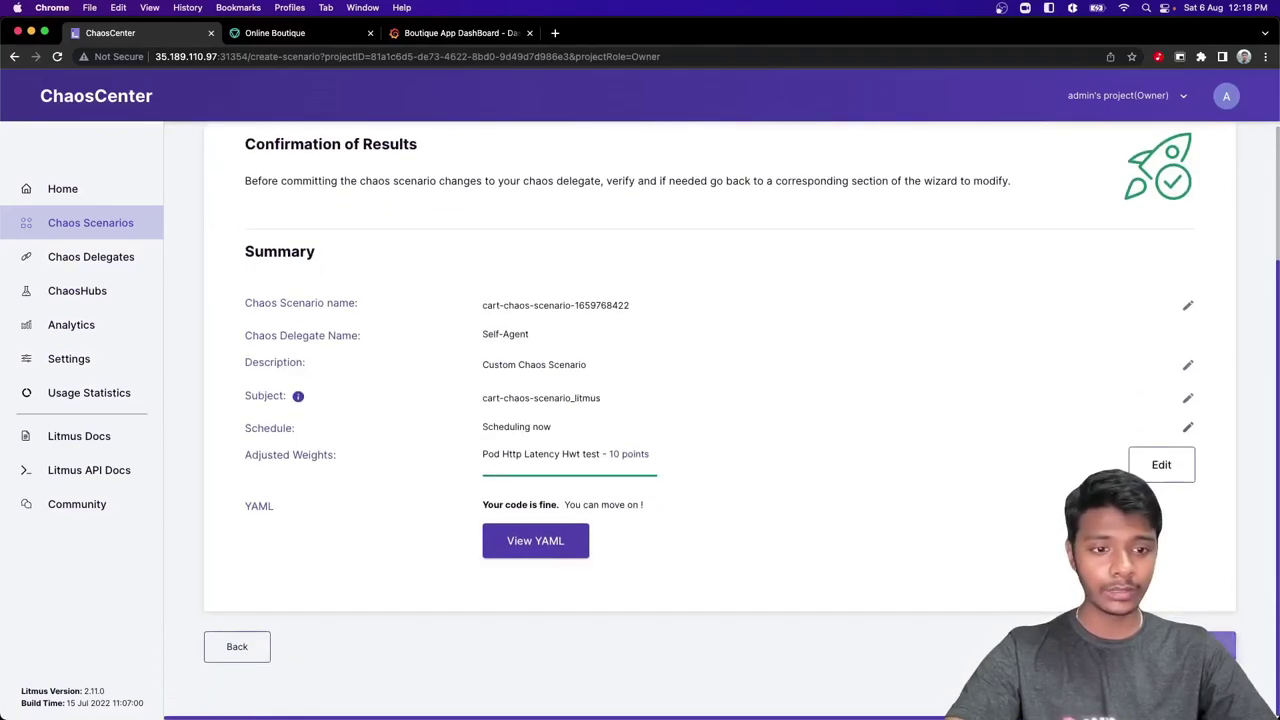
left_click(1220, 646)
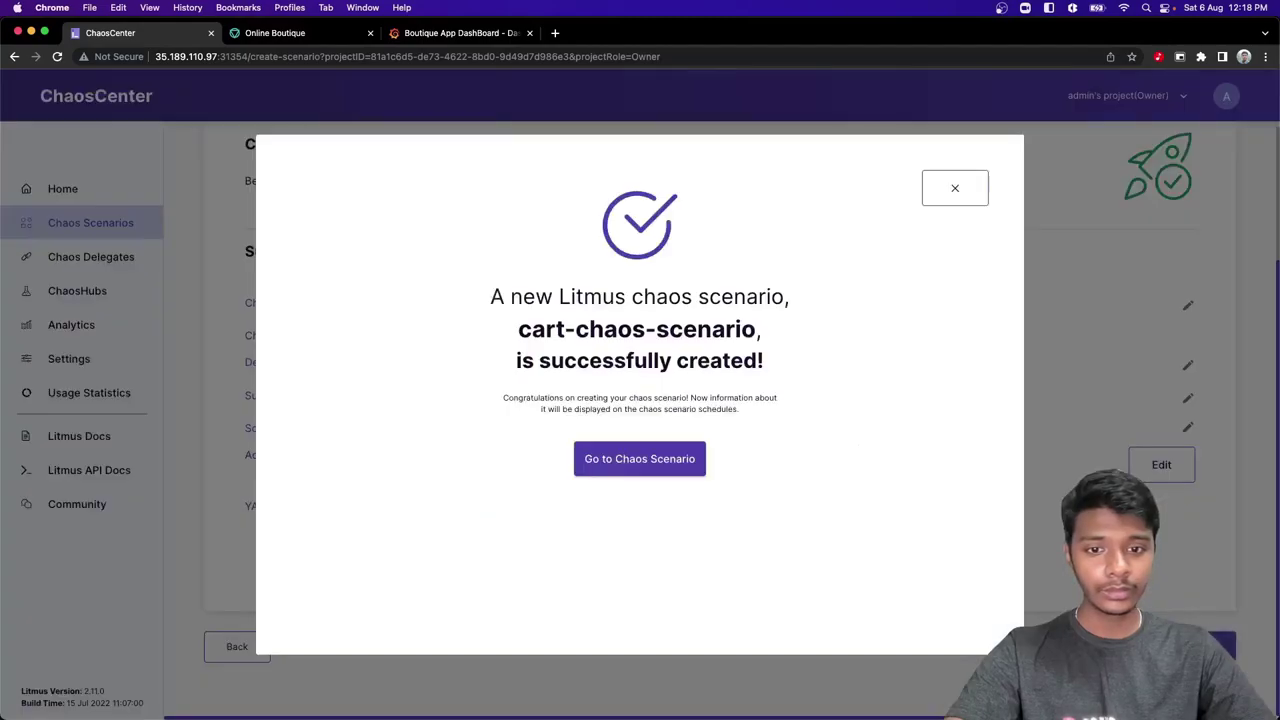
Go to the chaos scenario runs and open the graph view of the new cart-chaos-scenario run
left_click(624, 456)
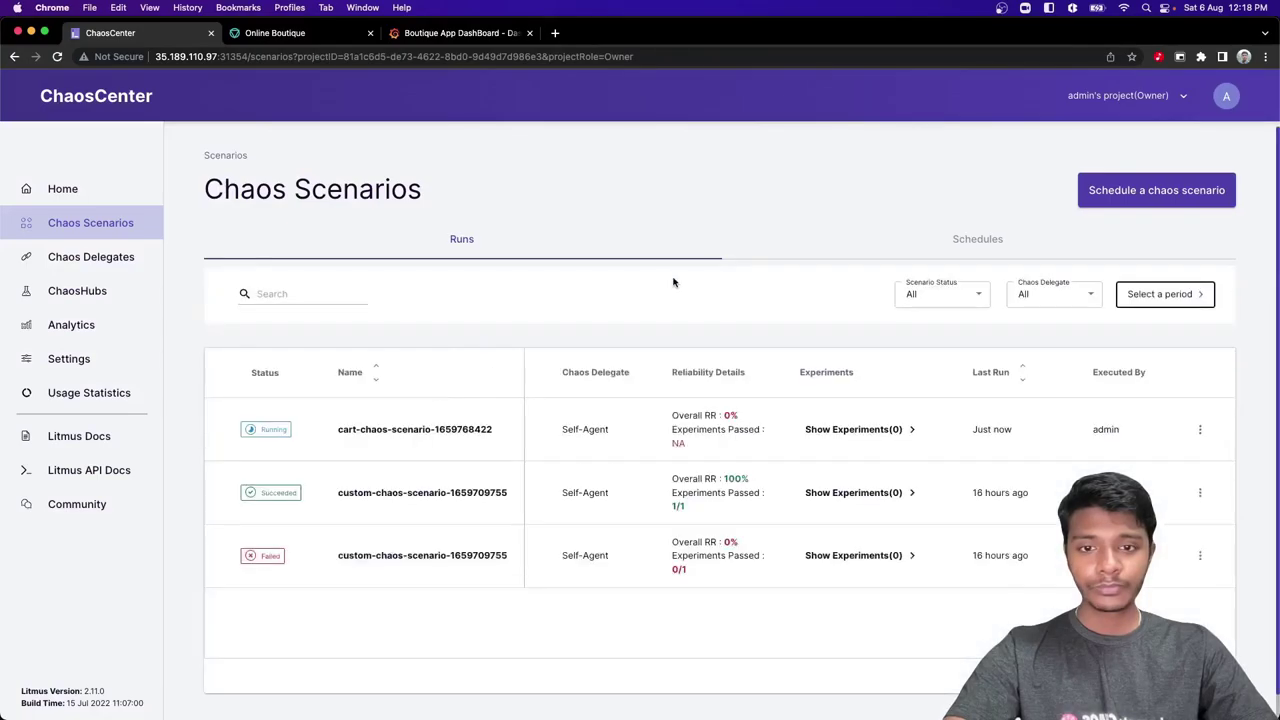
left_click(446, 428)
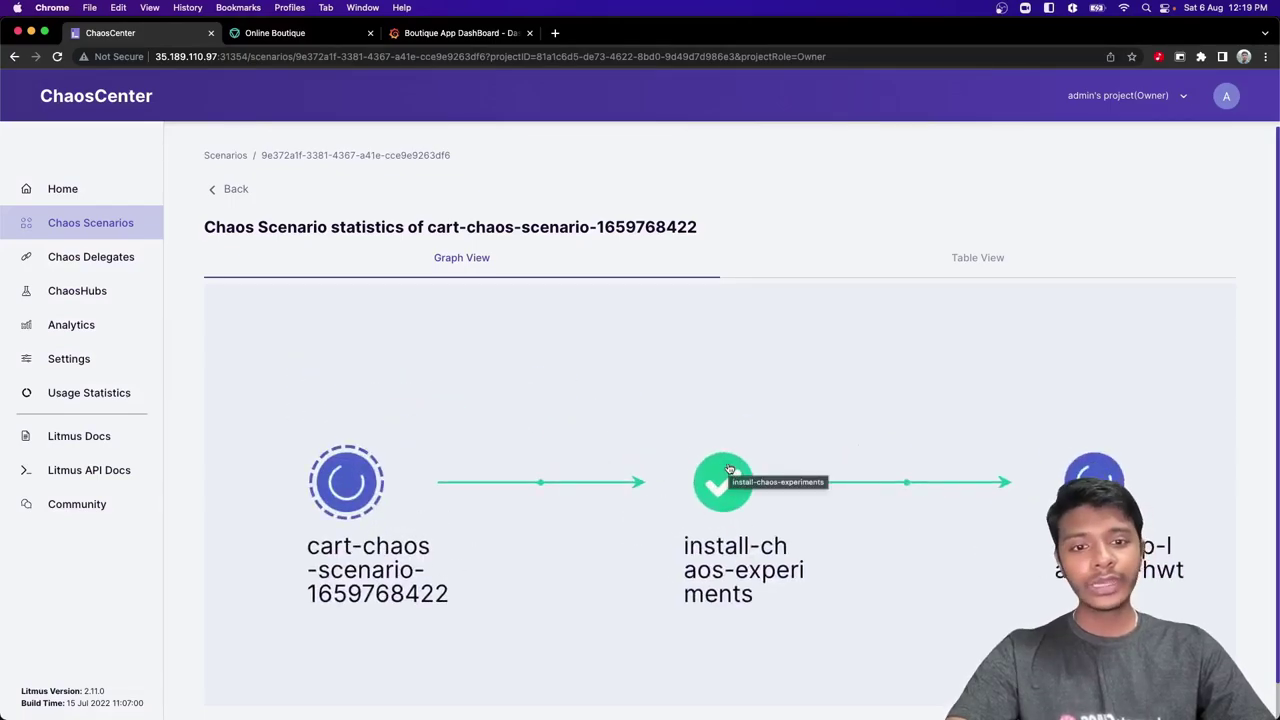
left_click_drag(729, 469, 717, 451)
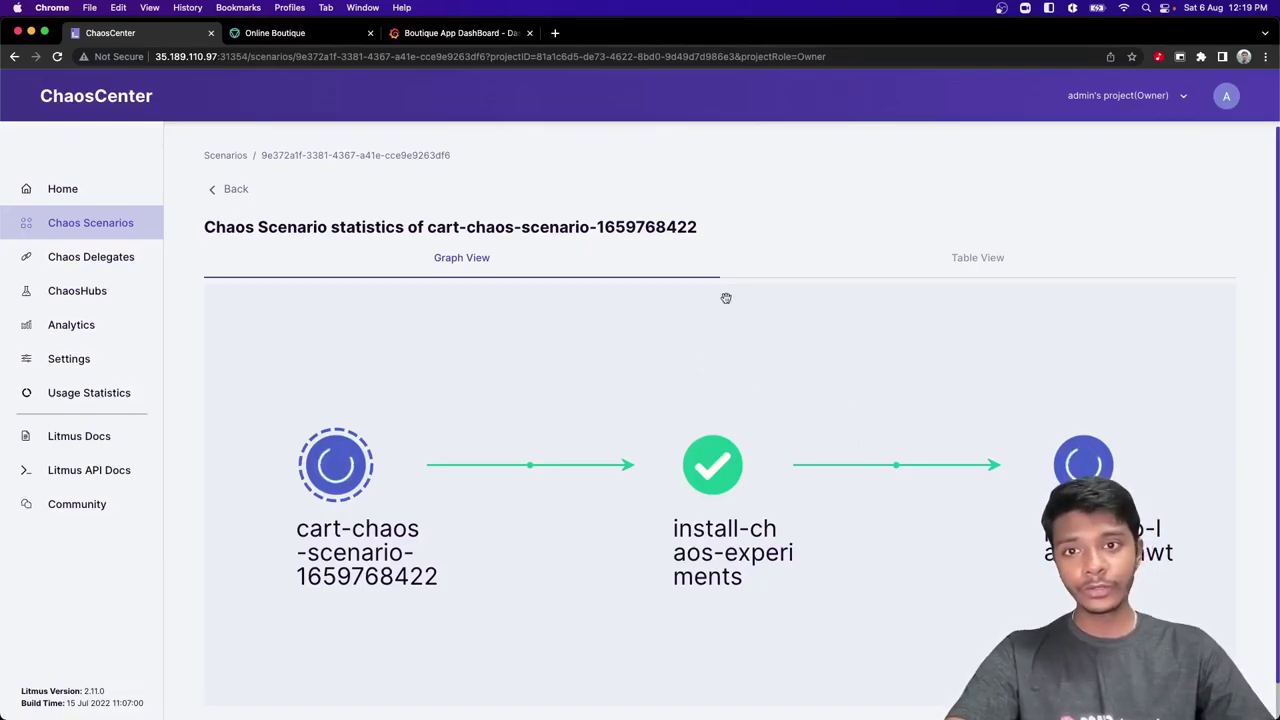
Switch to the Boutique App DashBoard in Grafana and examine the probe success, QPS and access duration charts during the chaos
left_click(476, 42)
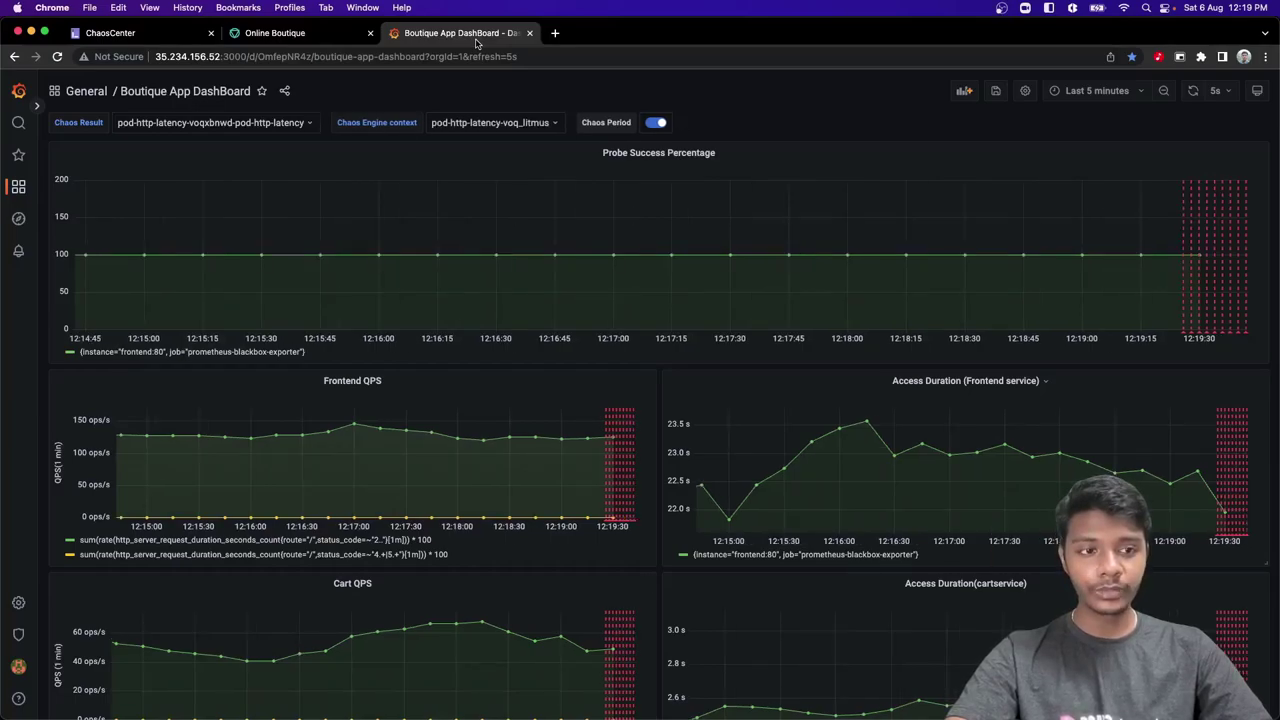
scroll(485, 320, "down", 3)
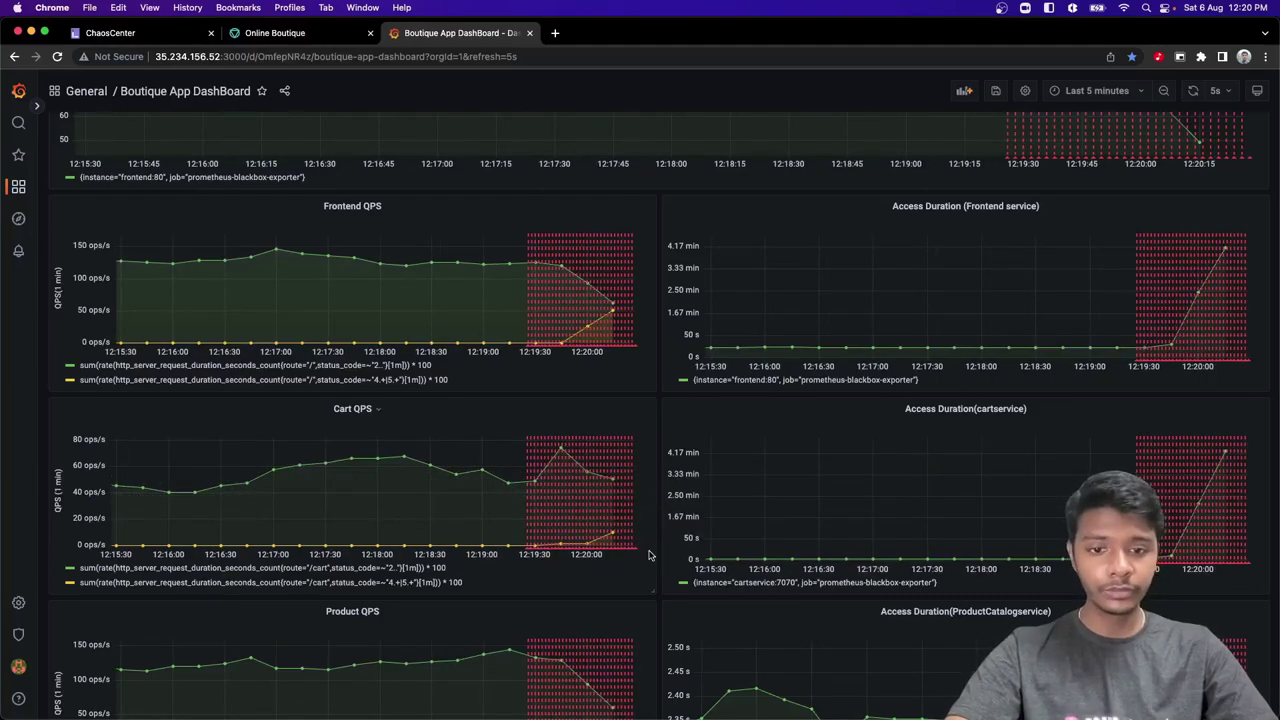
scroll(648, 555, "down", 1)
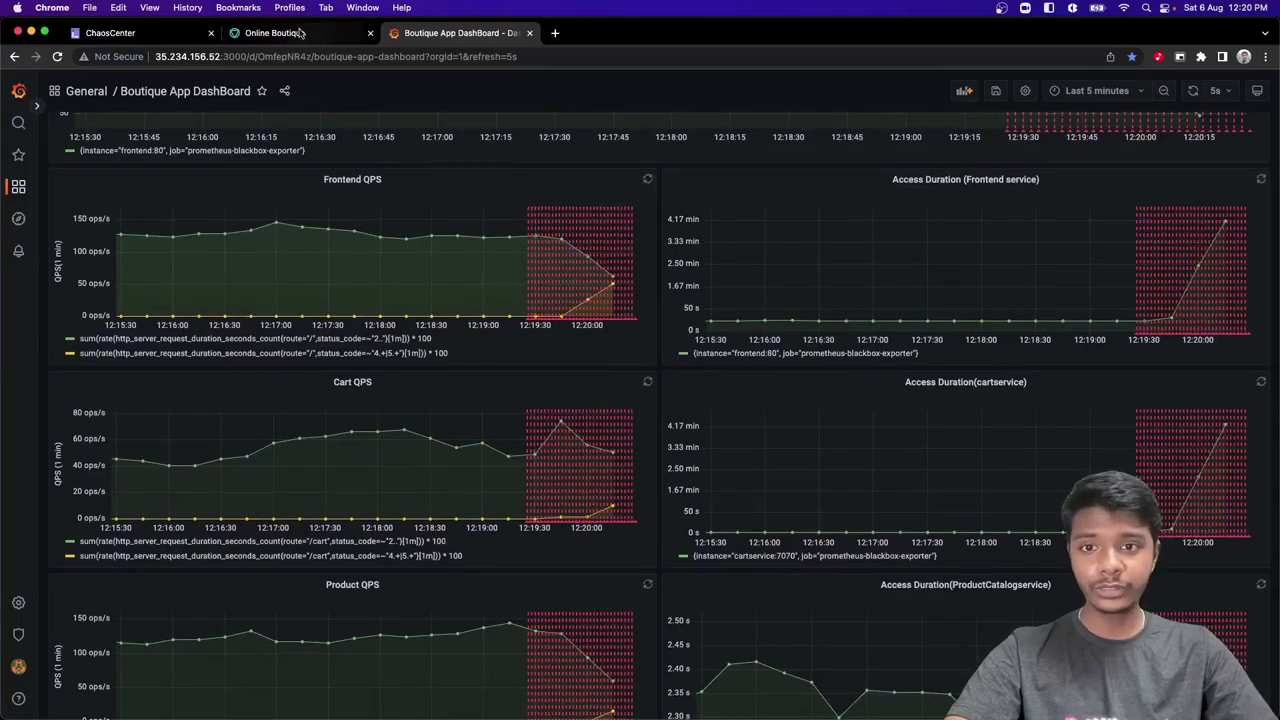
Switch to Online Boutique, reload the cart page and examine the HTTP status and debugging details
left_click(298, 33)
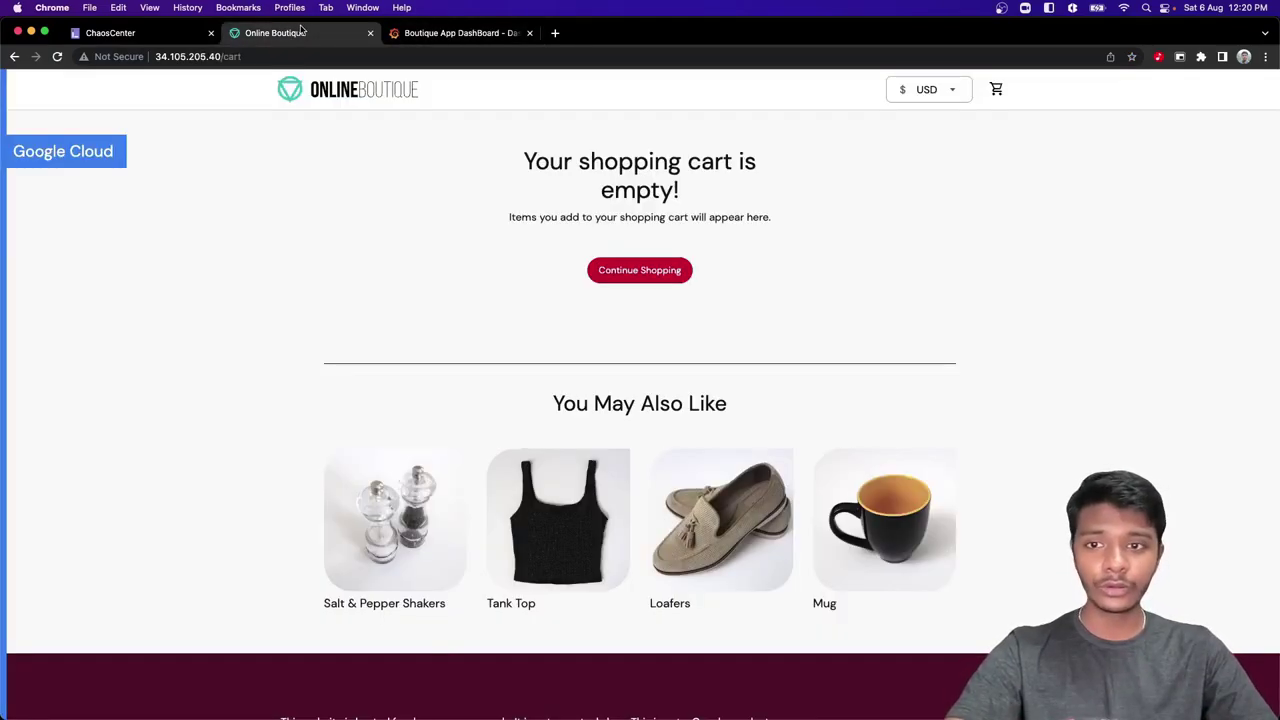
key("super+r")
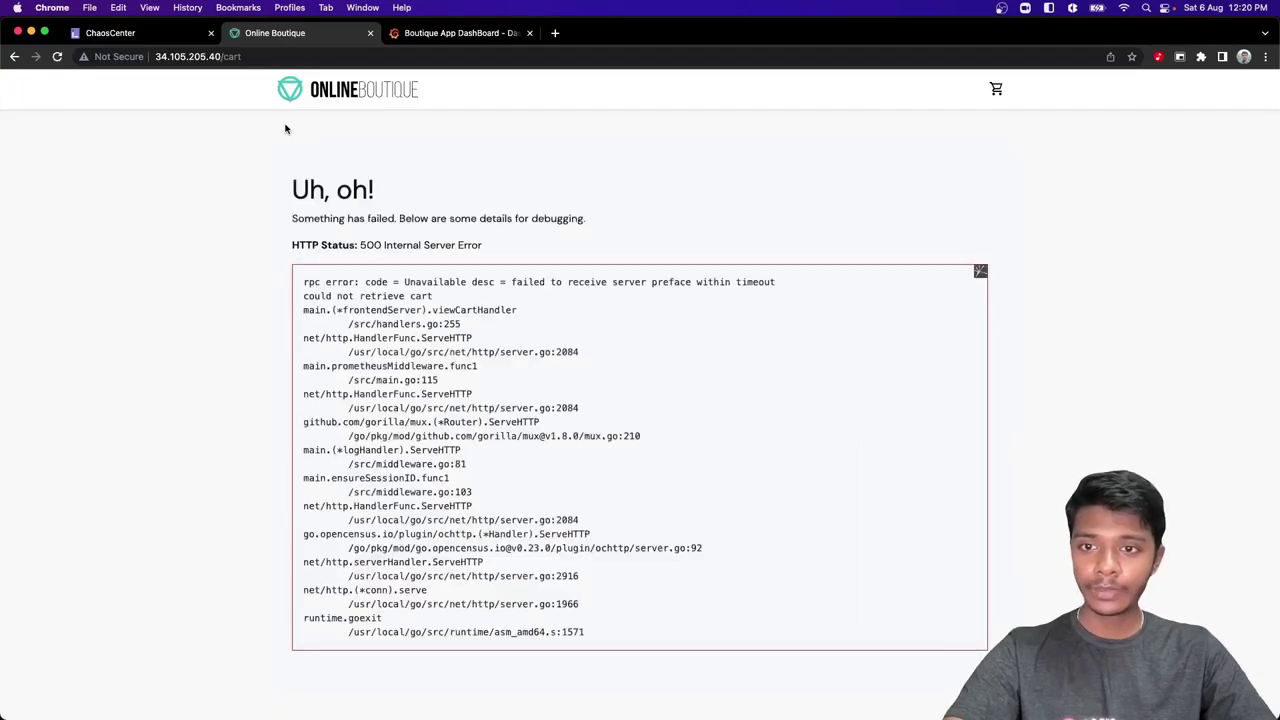
scroll(278, 200, "down", 3)
scroll(274, 266, "up", 3)
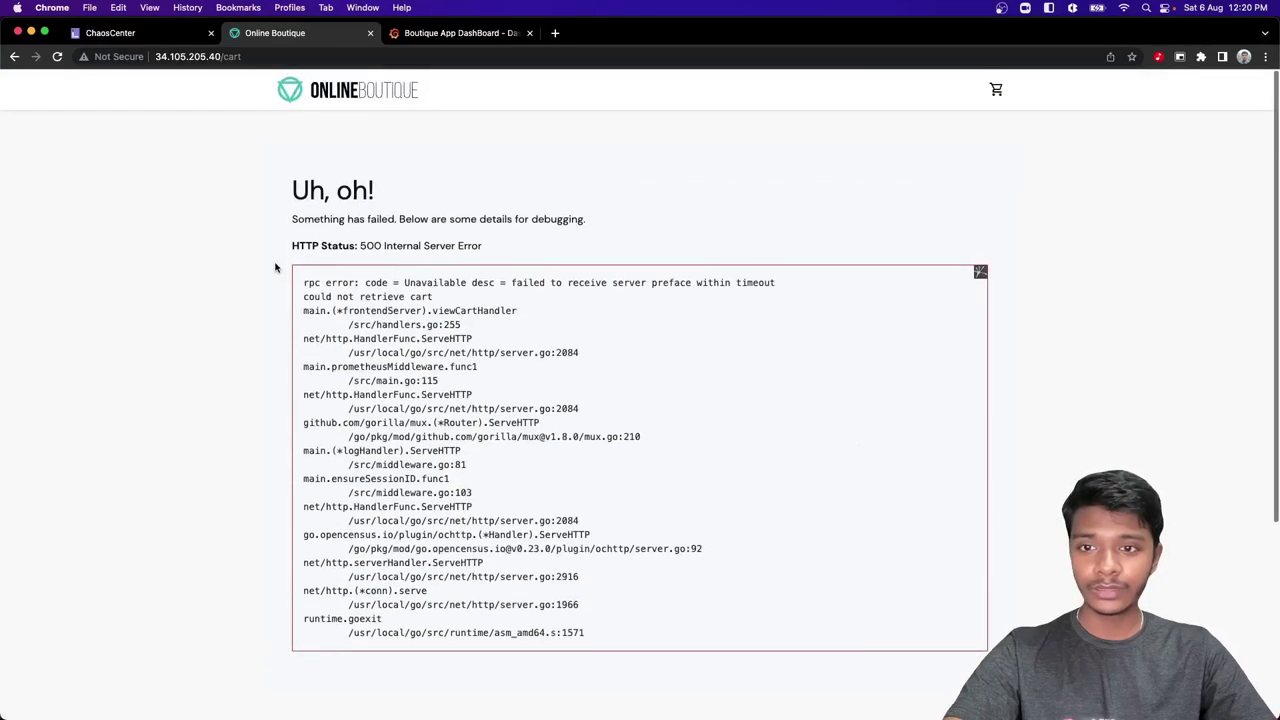
left_click_drag(310, 217, 511, 217)
left_click(500, 217)
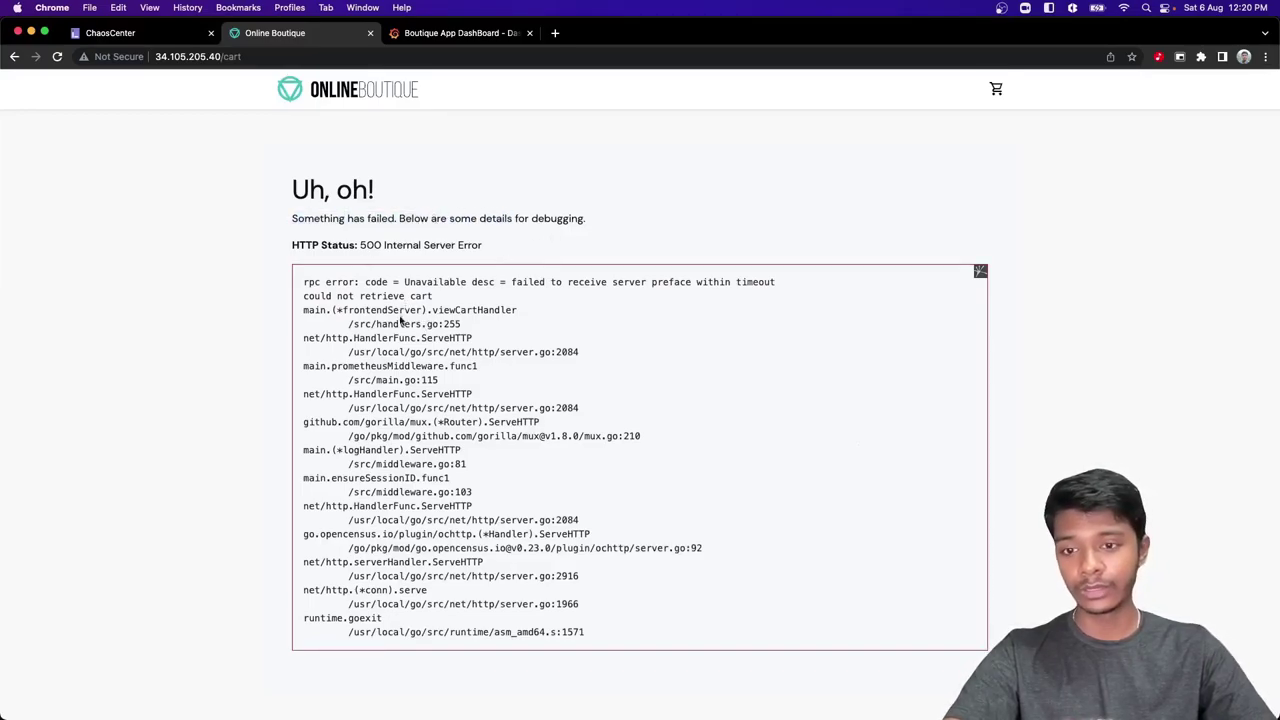
left_click_drag(360, 245, 460, 245)
left_click(467, 246)
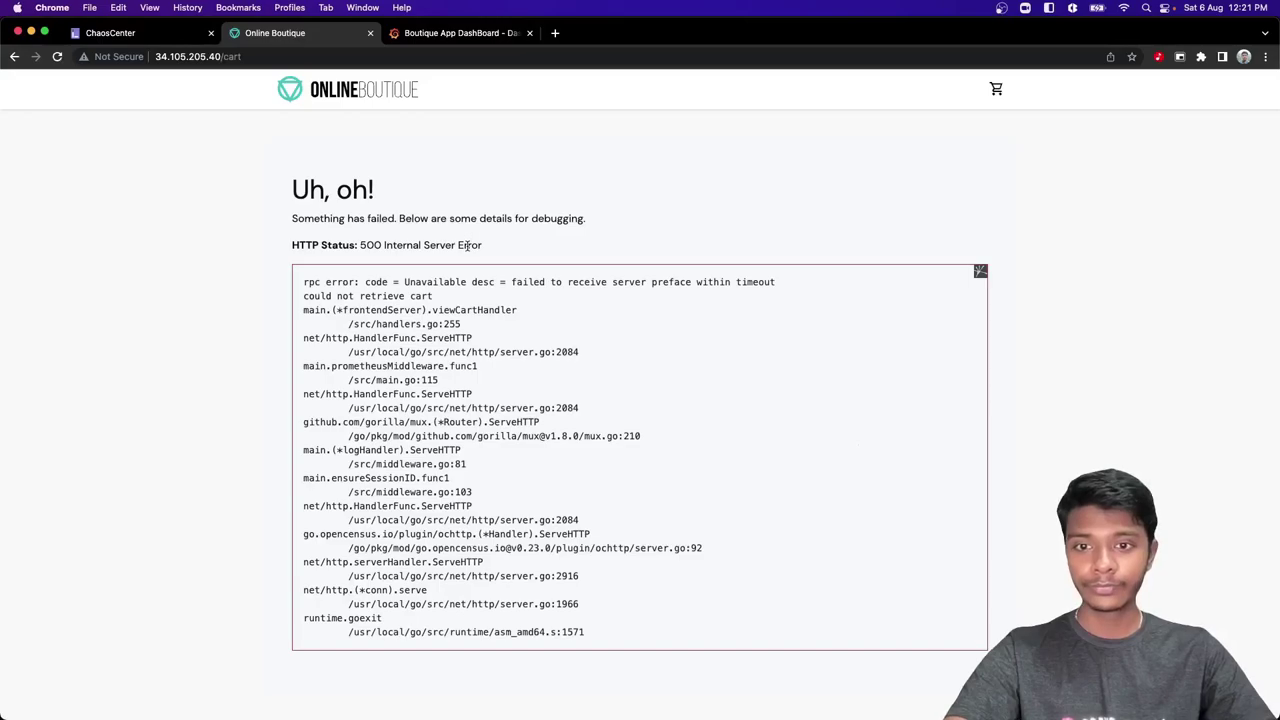
Switch to the Grafana Boutique App DashBoard and examine how the charts recover after the chaos period, checking the scenario graph in ChaosCenter in between
key("ctrl+Tab")
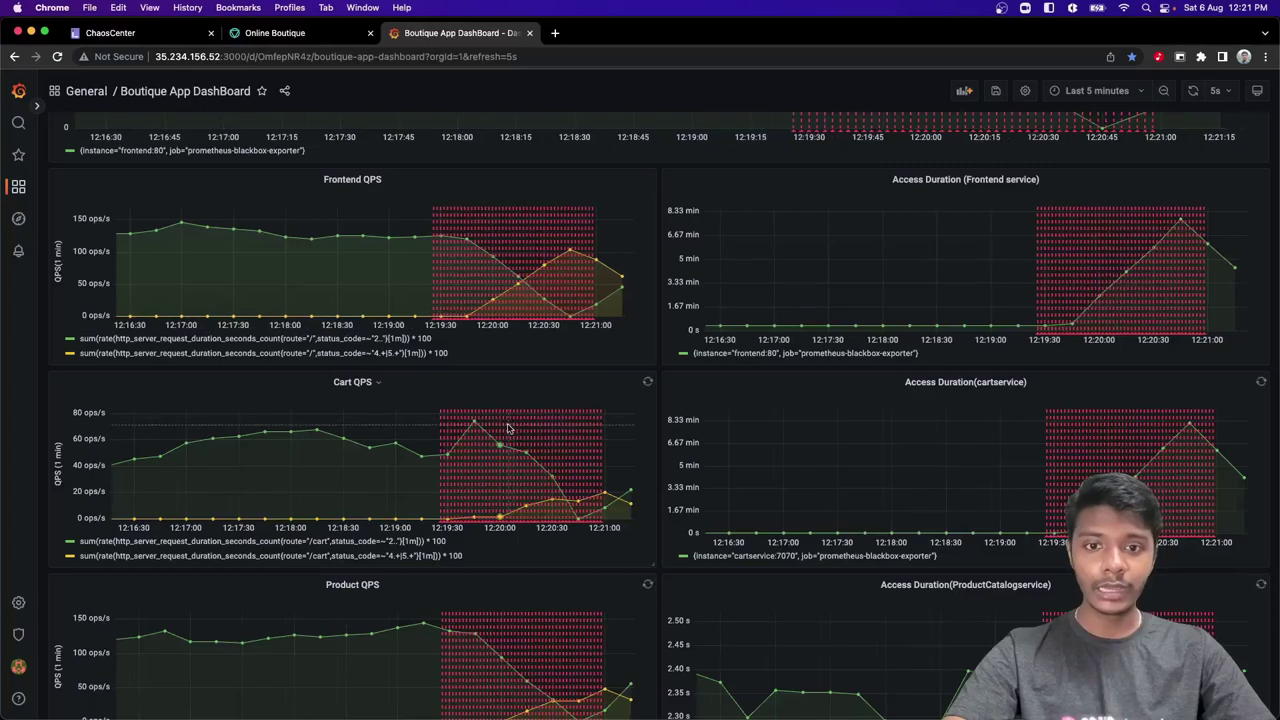
scroll(507, 428, "down", 1)
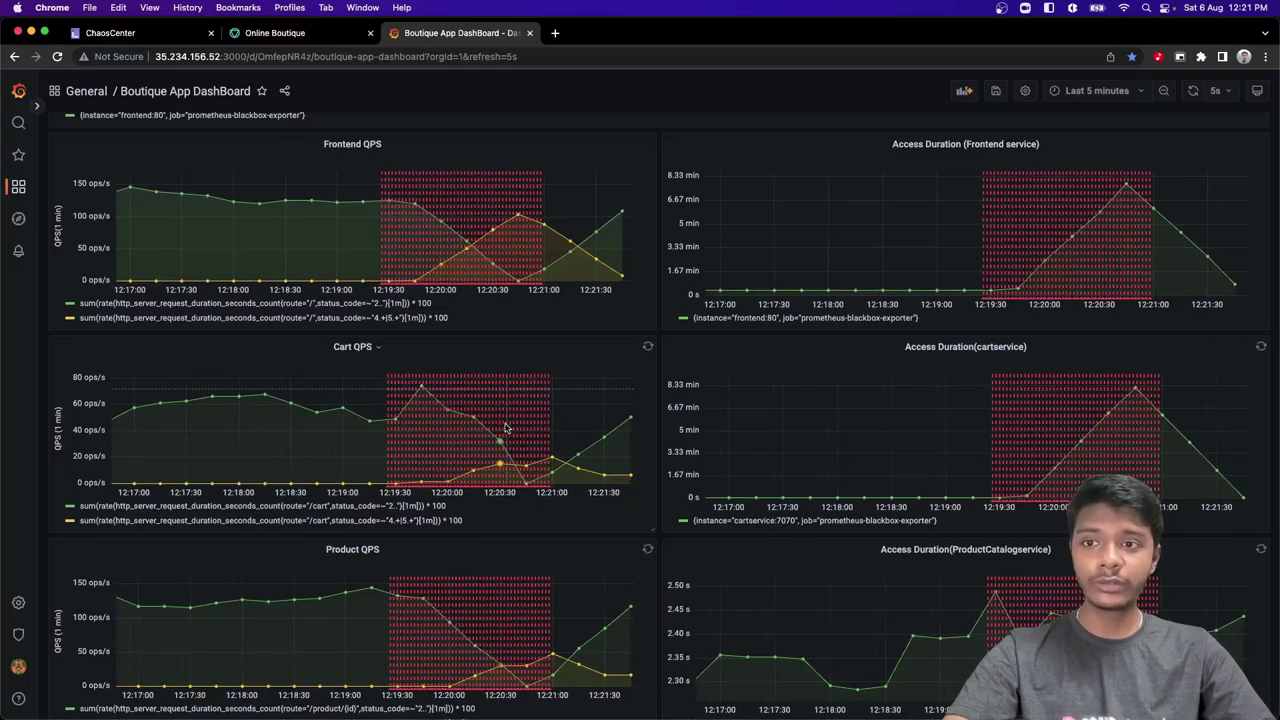
left_click(174, 40)
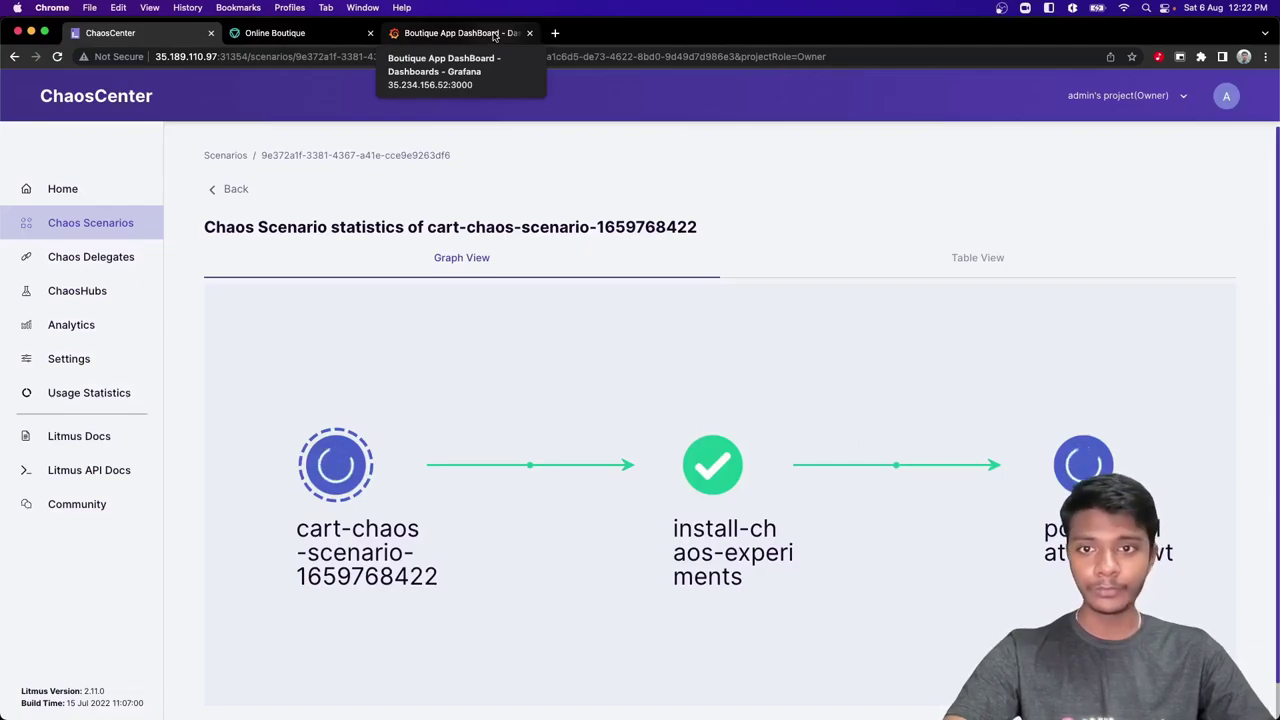
left_click(493, 36)
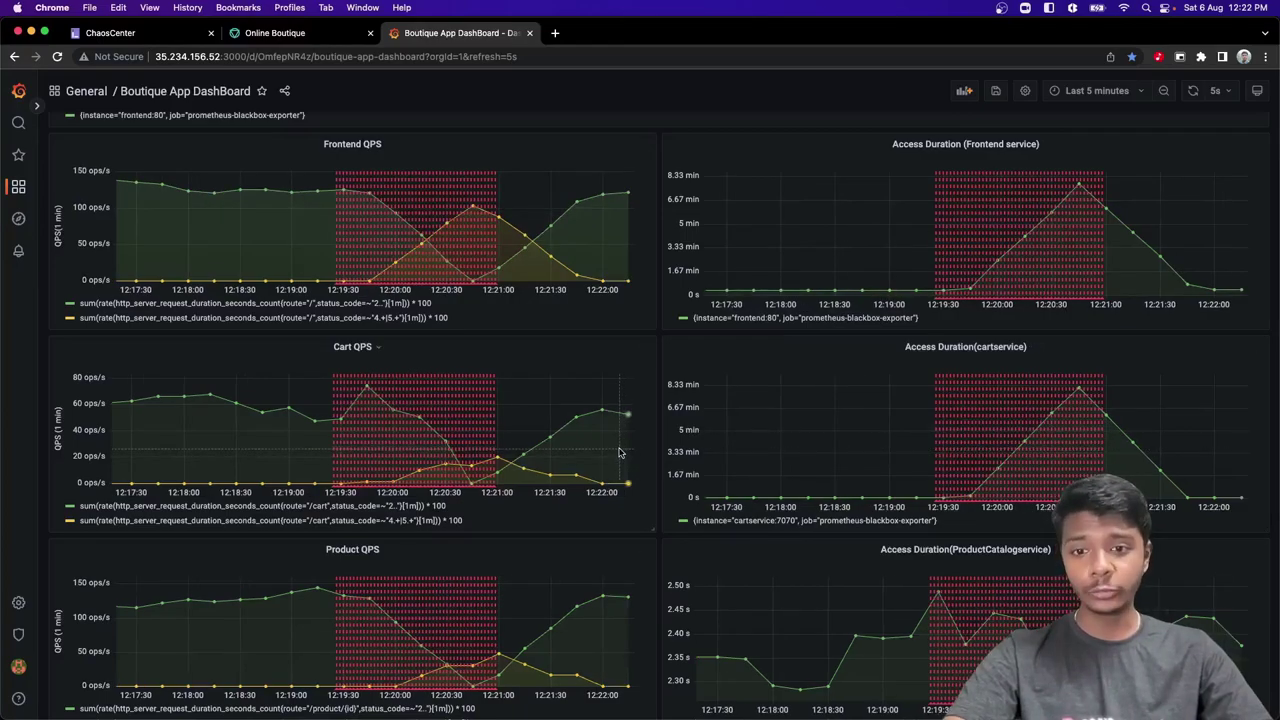
mouse_move(632, 425)
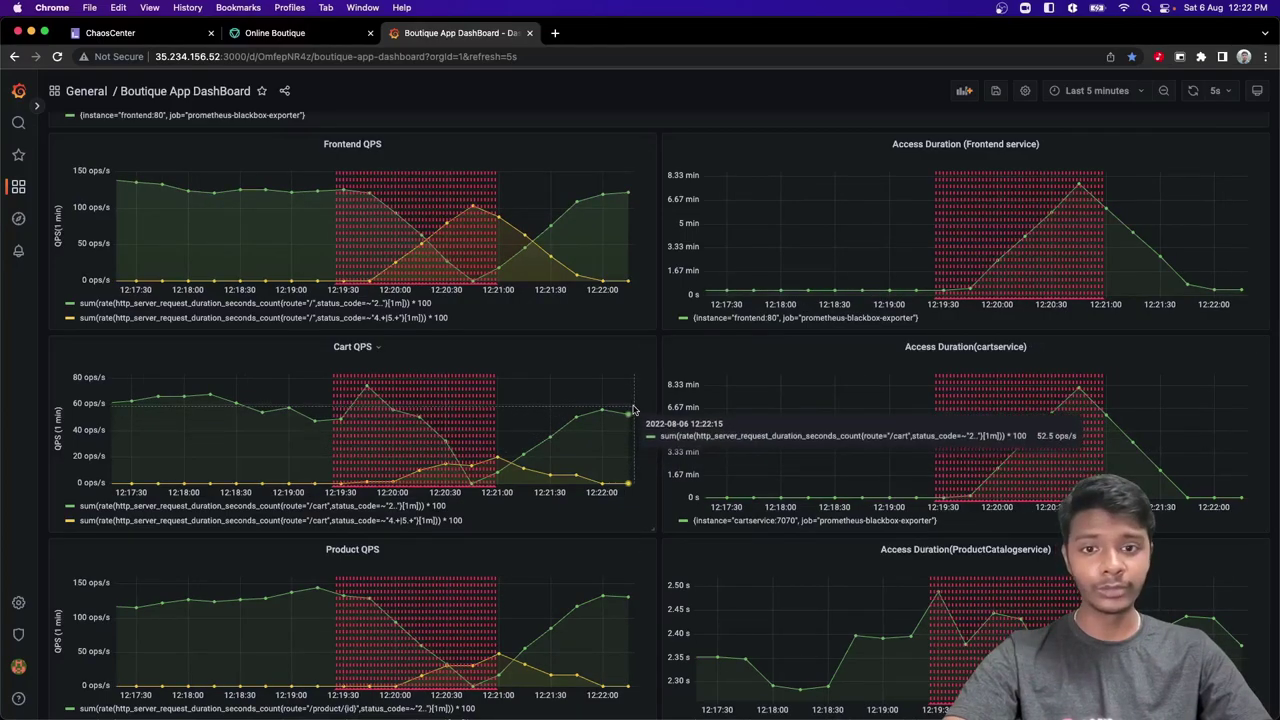
scroll(736, 469, "down", 3)
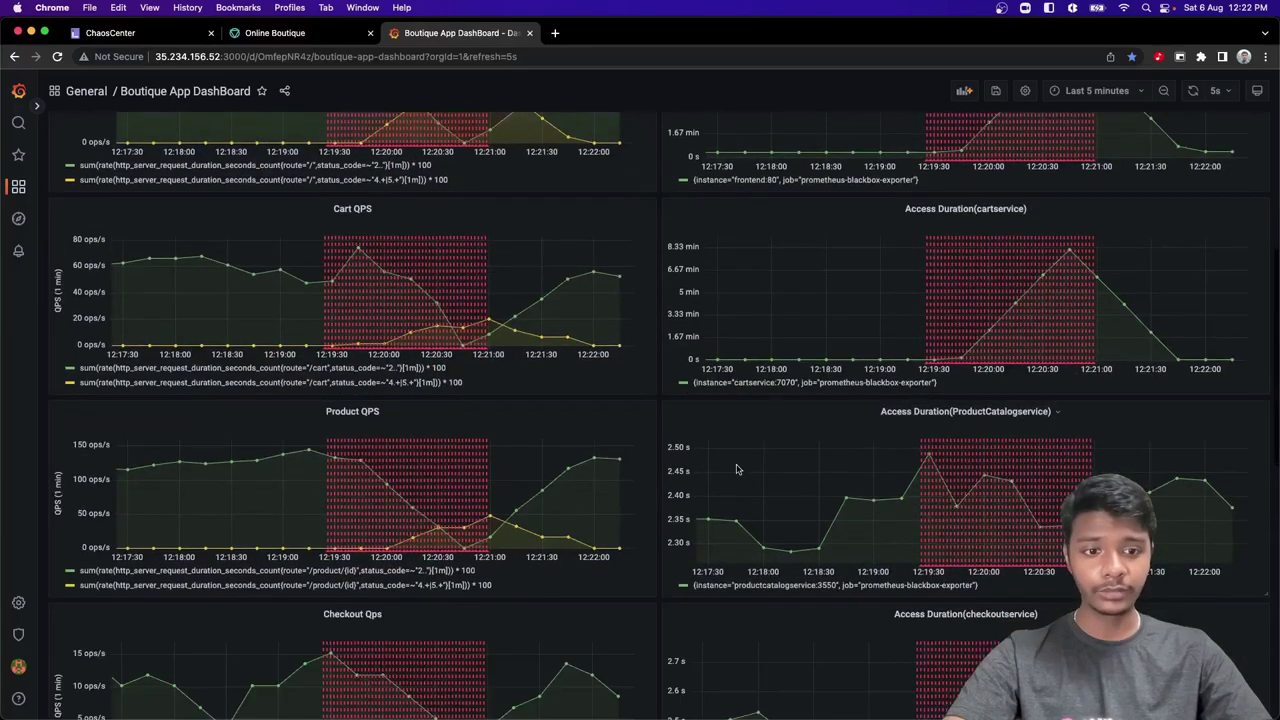
scroll(736, 469, "up", 8)
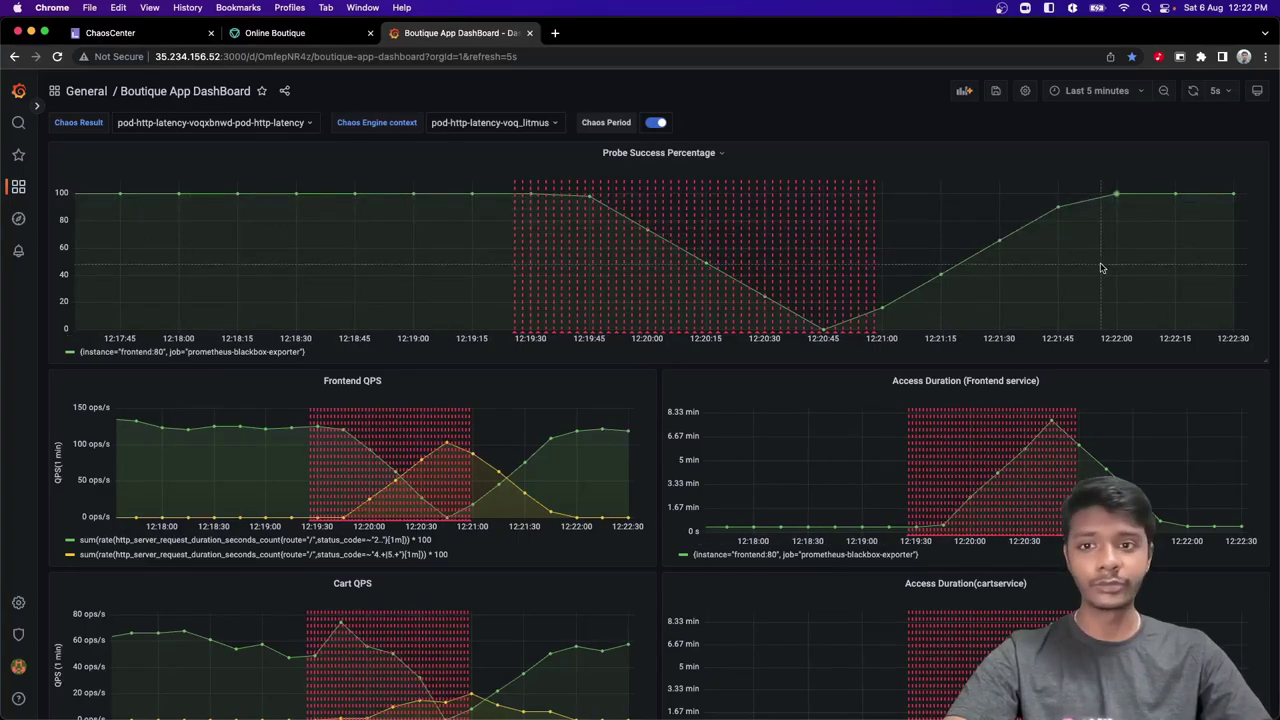
Check the scenario graph in ChaosCenter, then switch to Online Boutique and reload the cart page
key("super+1")
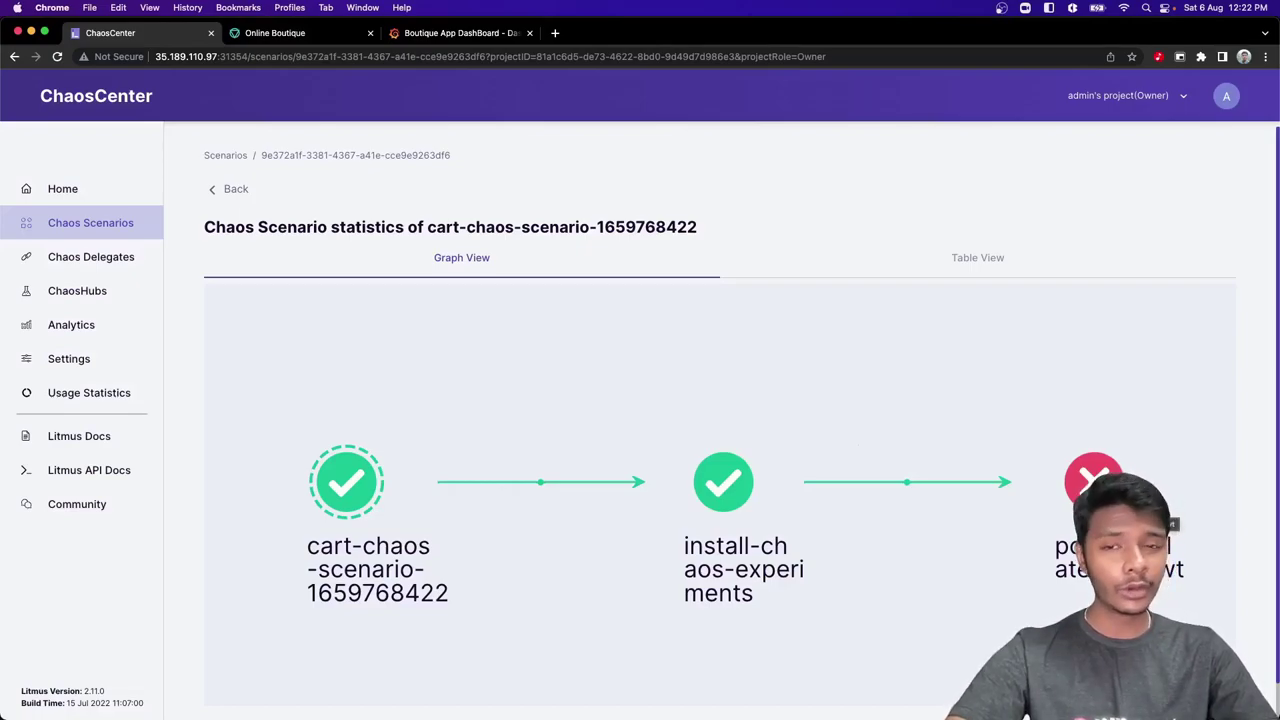
key("super+2")
key("super+r")
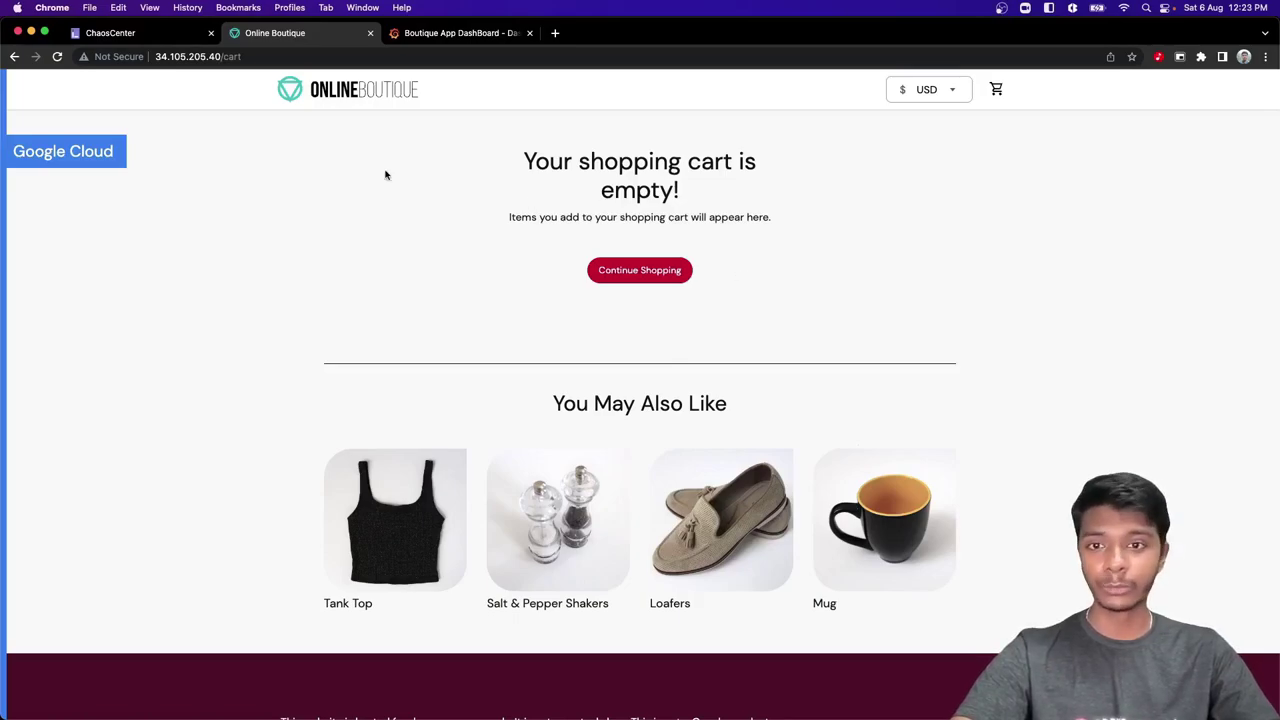
Return to ChaosCenter, show the cart-chaos-scenario run as a table and open the logs of the pod-http-latency-hwt step
left_click(120, 33)
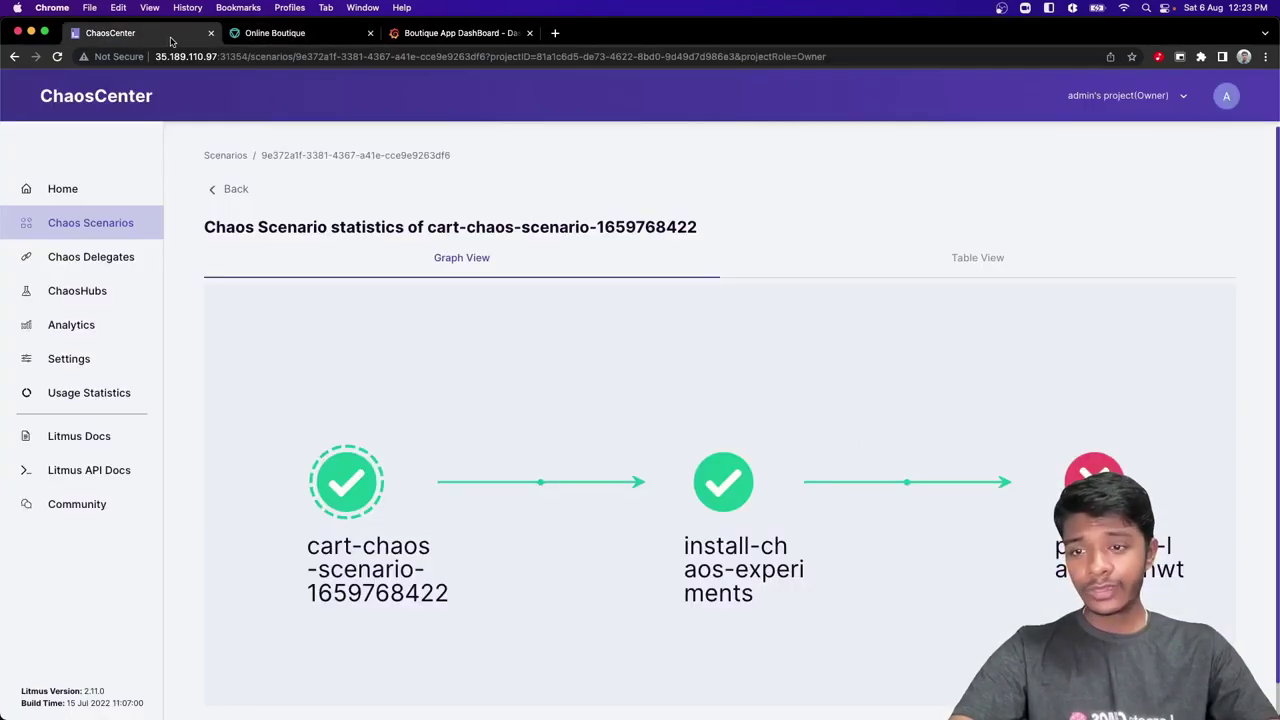
scroll(520, 340, "down", 2)
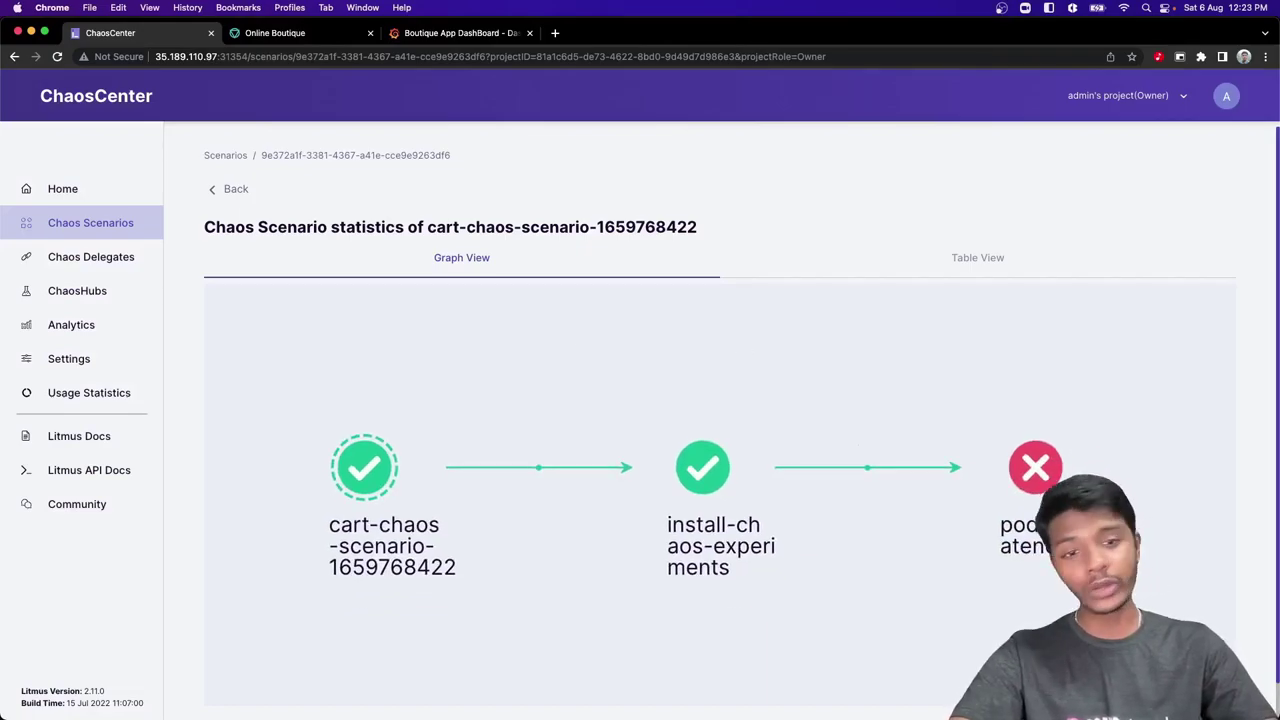
left_click(1045, 479)
left_click(950, 258)
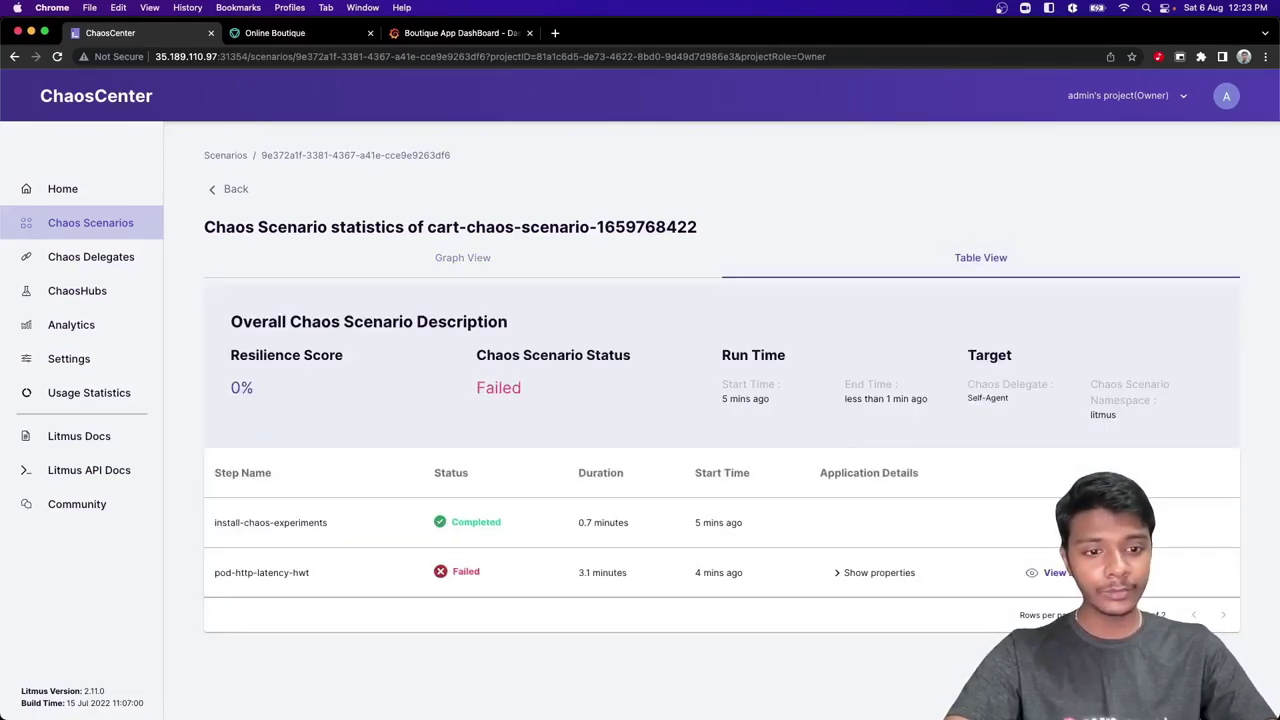
left_click(1055, 573)
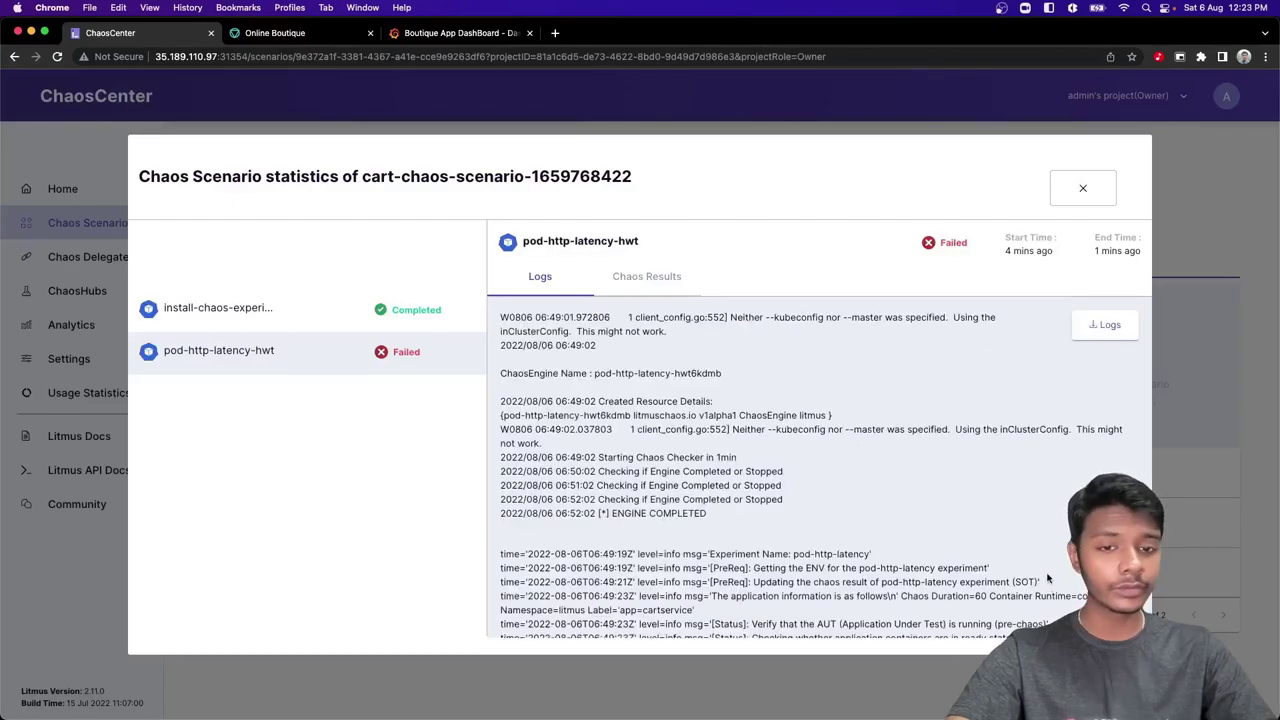
Examine the pod-http-latency-hwt logs for the targeted cartservice pod, the chaos tunables and the initial cart-probe values
scroll(778, 409, "down", 3)
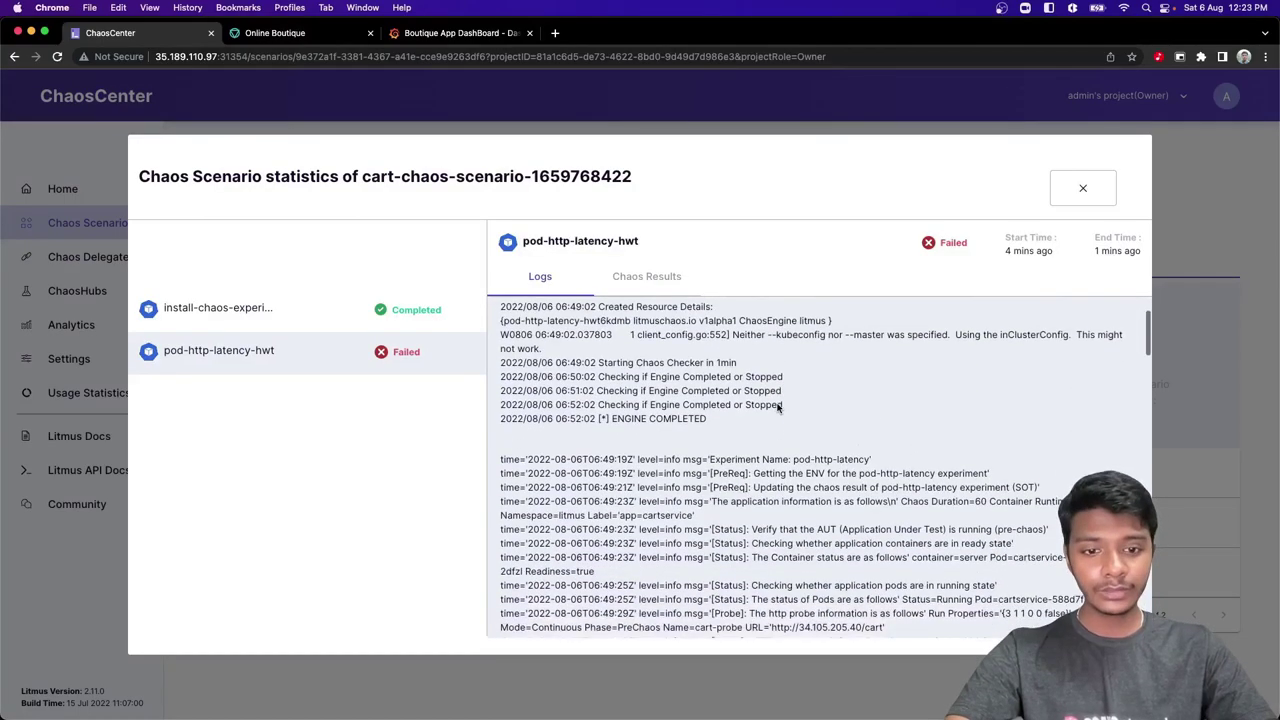
scroll(778, 409, "down", 3)
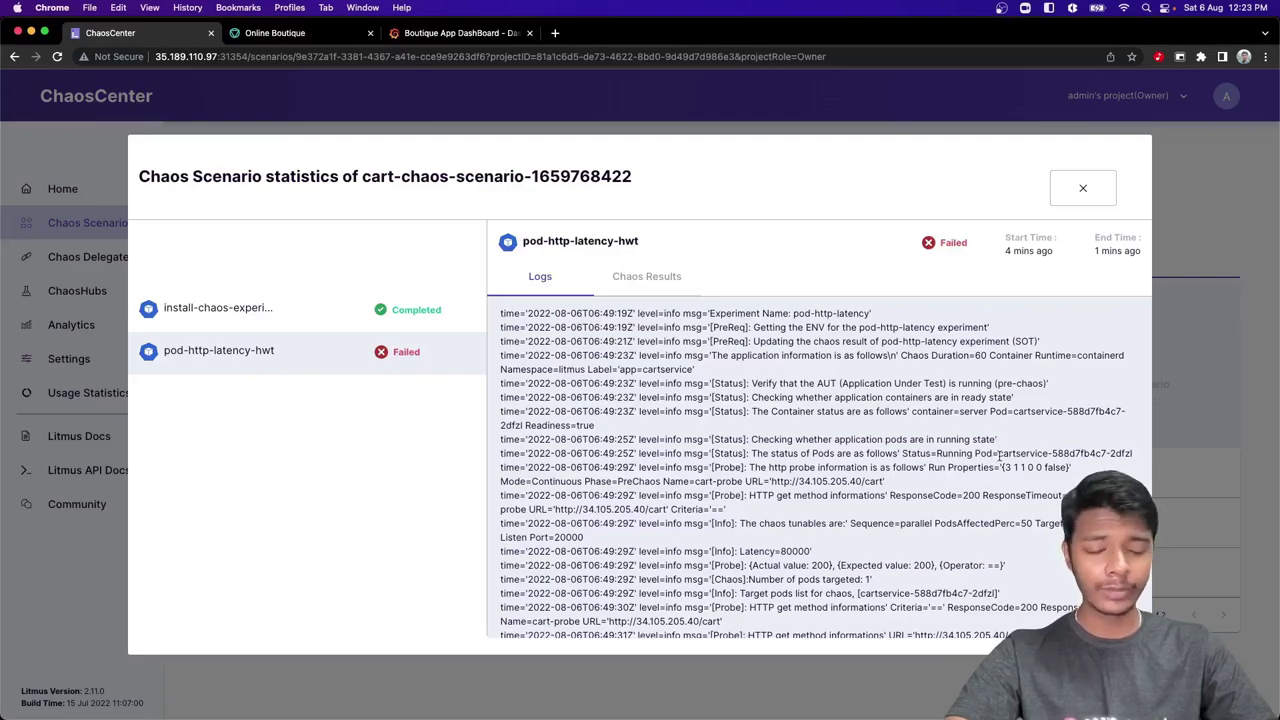
left_click_drag(1000, 453, 1042, 453)
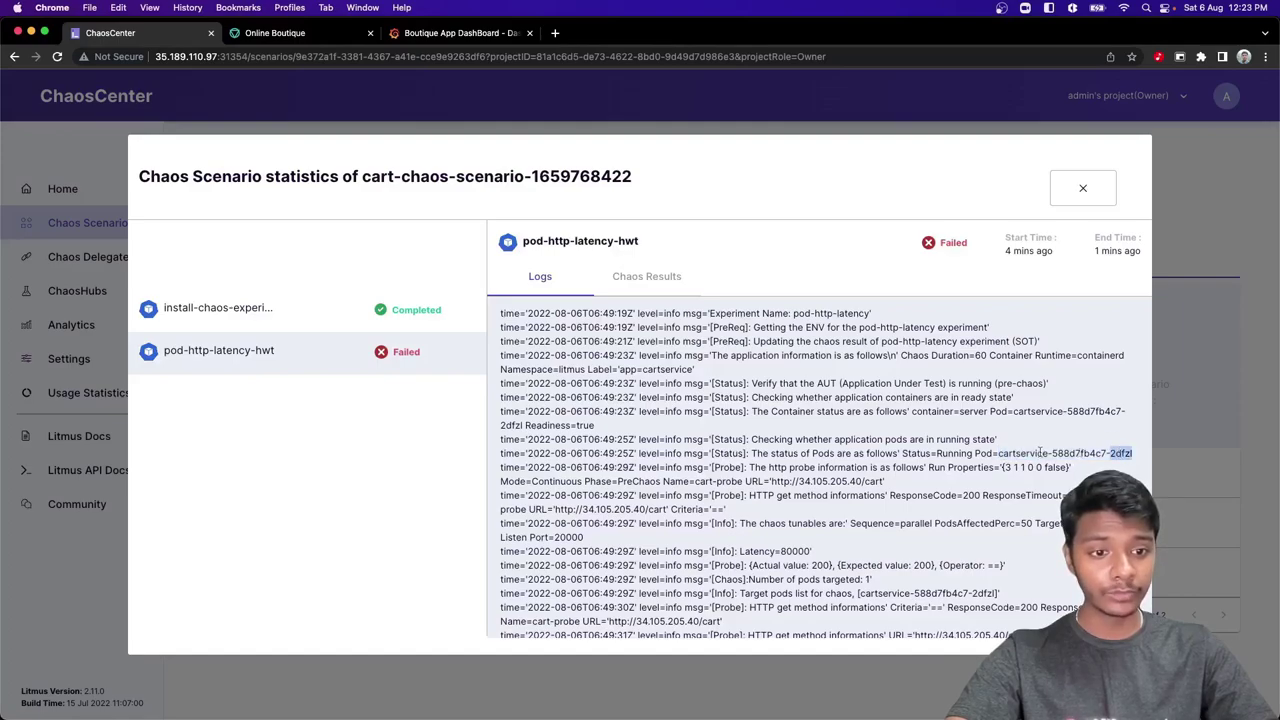
left_click_drag(997, 453, 1093, 453)
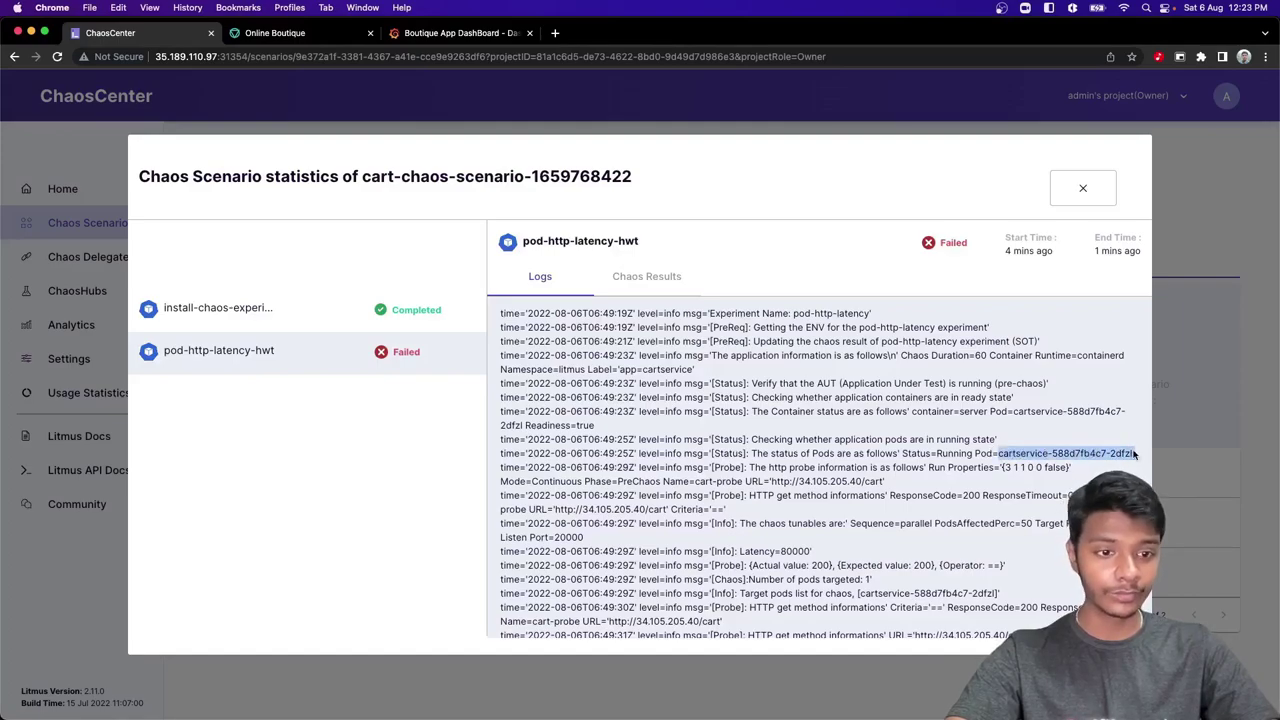
left_click(1135, 453)
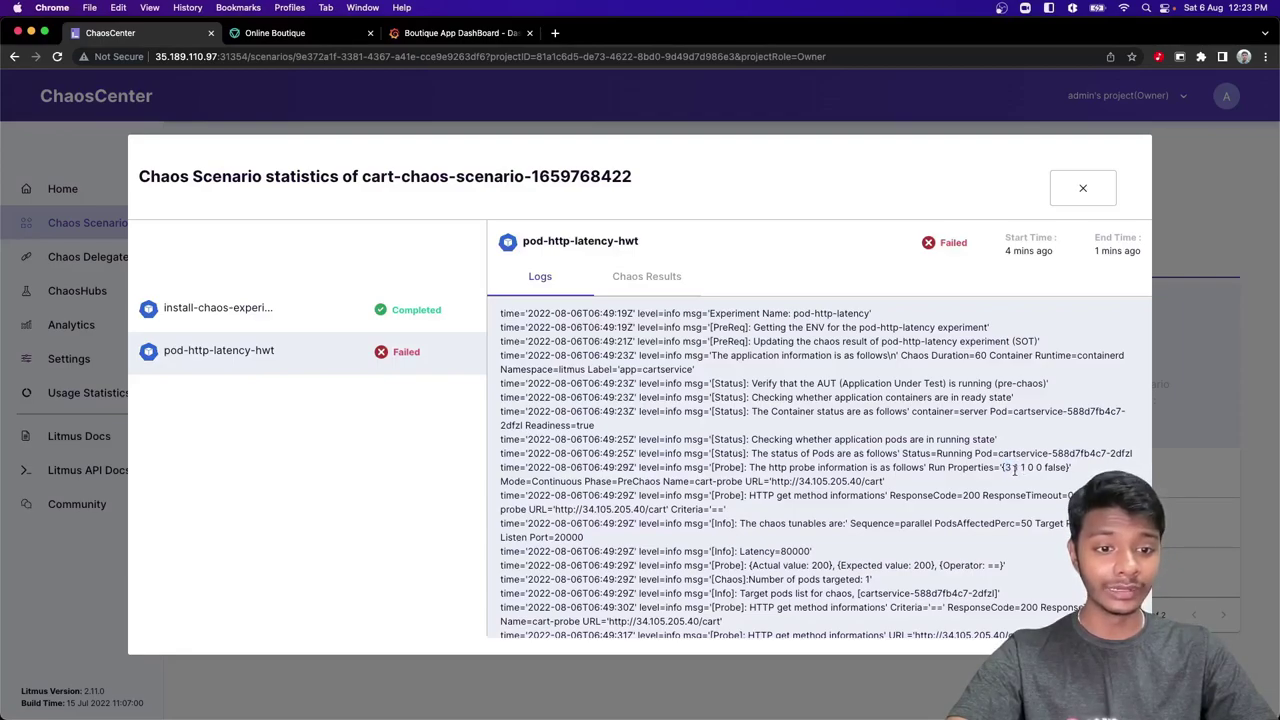
scroll(948, 497, "down", 3)
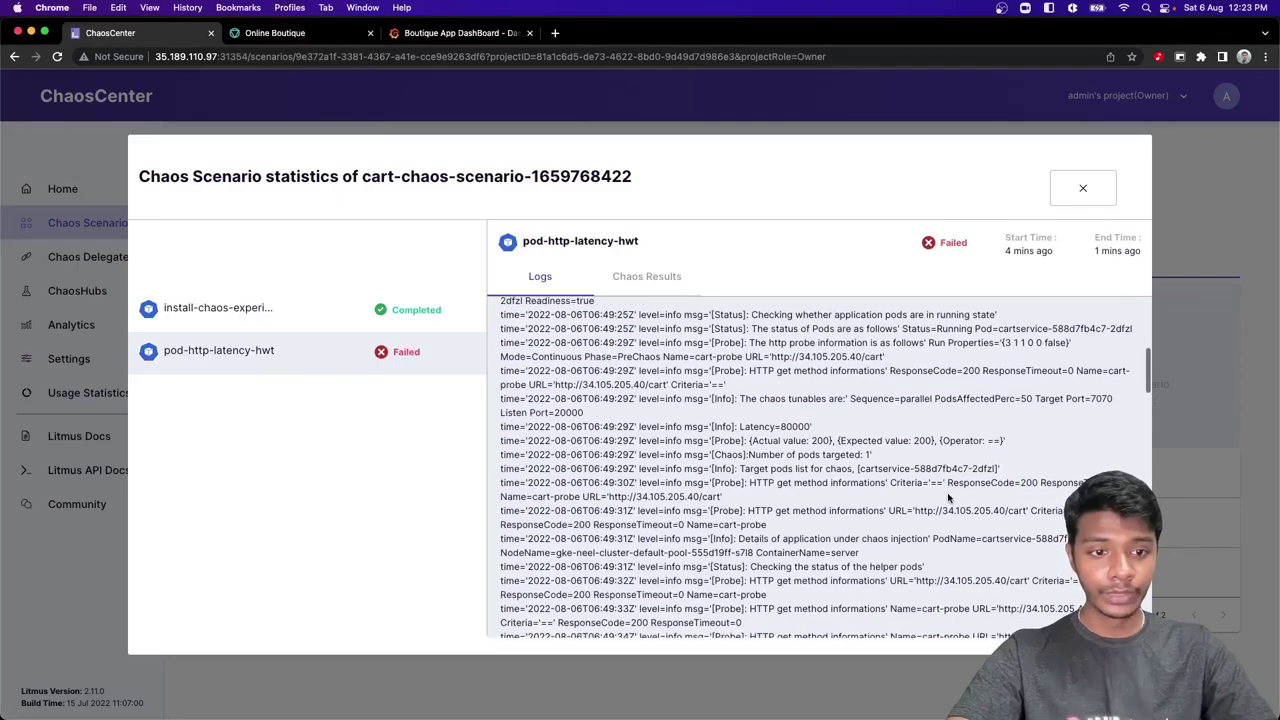
scroll(948, 497, "down", 1)
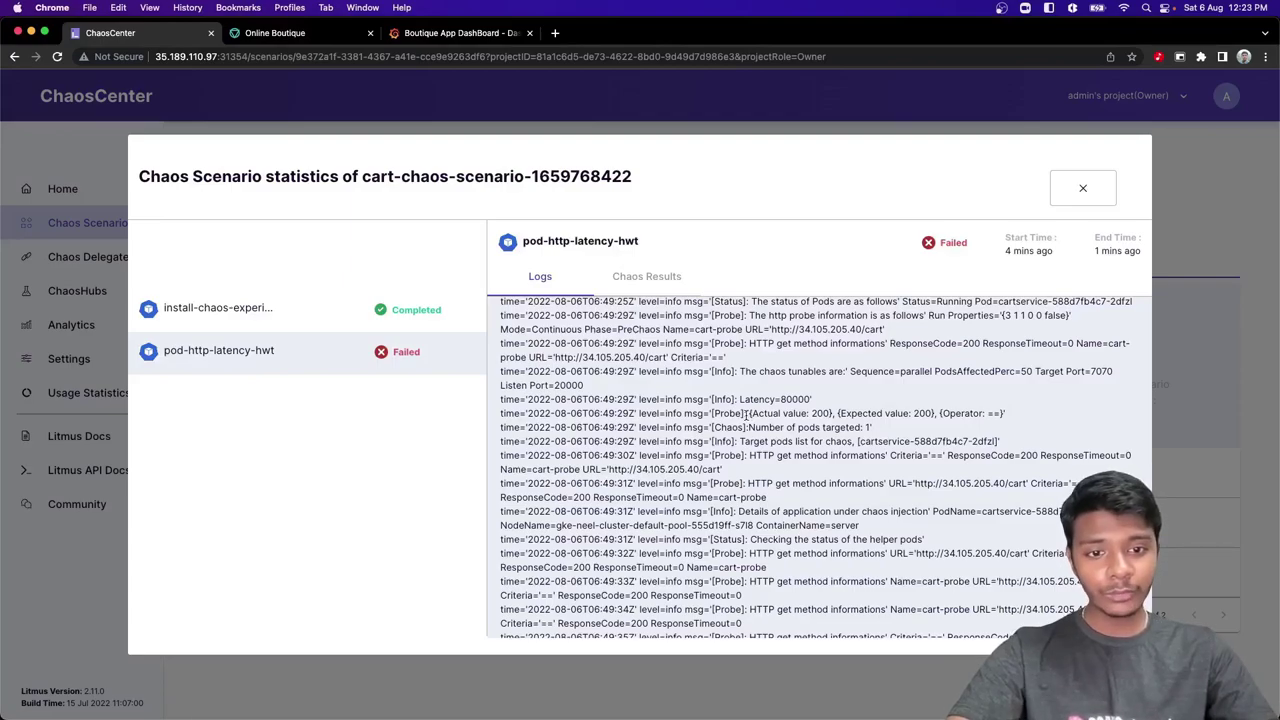
left_click_drag(749, 414, 833, 413)
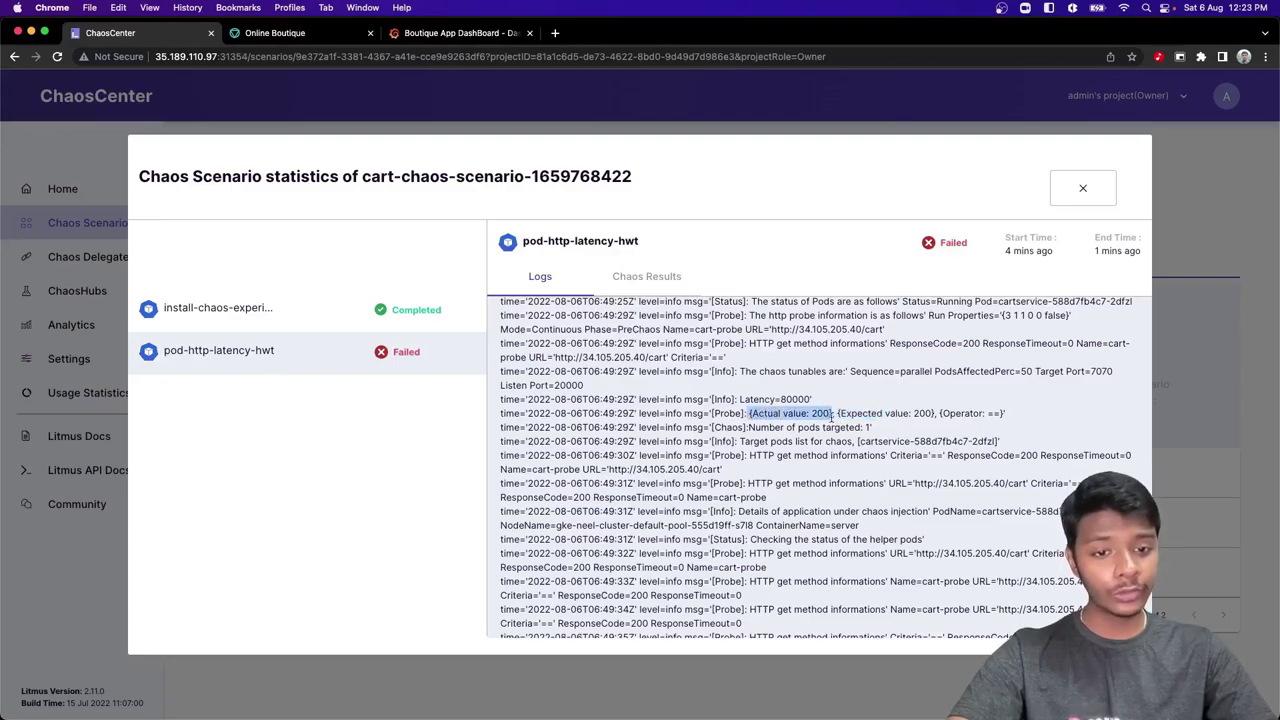
left_click(832, 420)
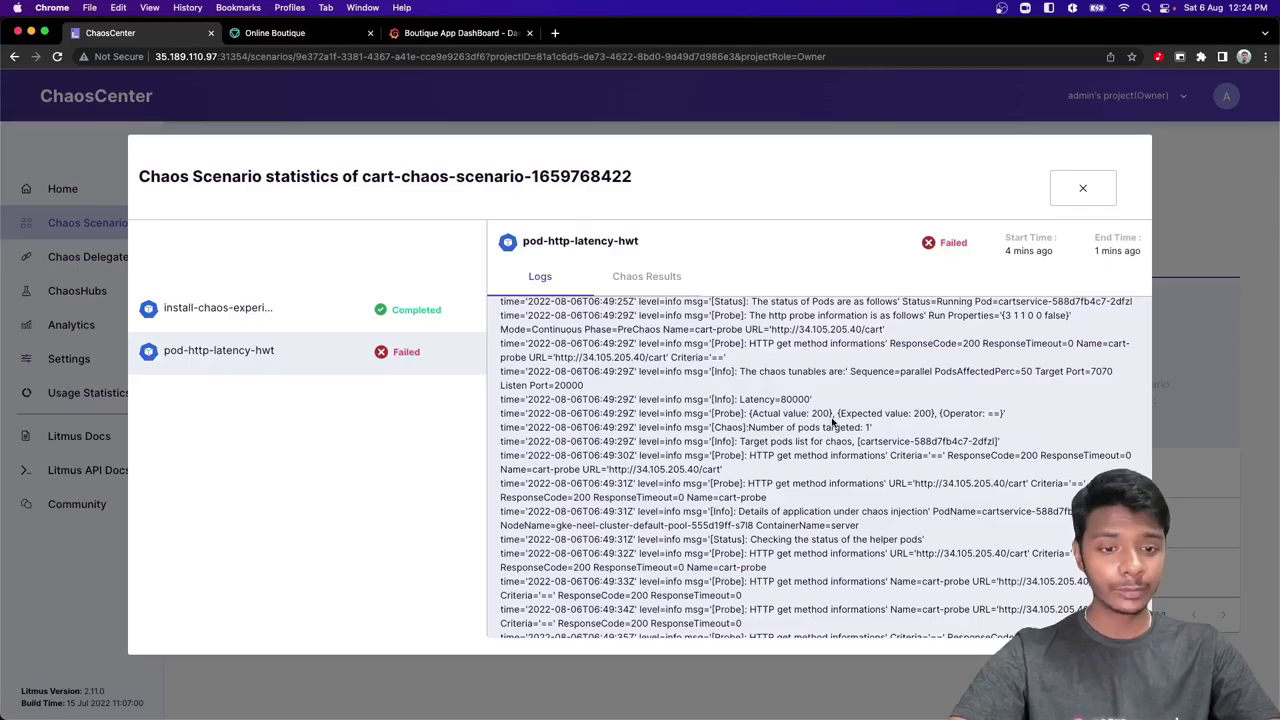
Read further through the logs to the cart-probe error entries and compare the actual and expected response values
scroll(832, 422, "down", 5)
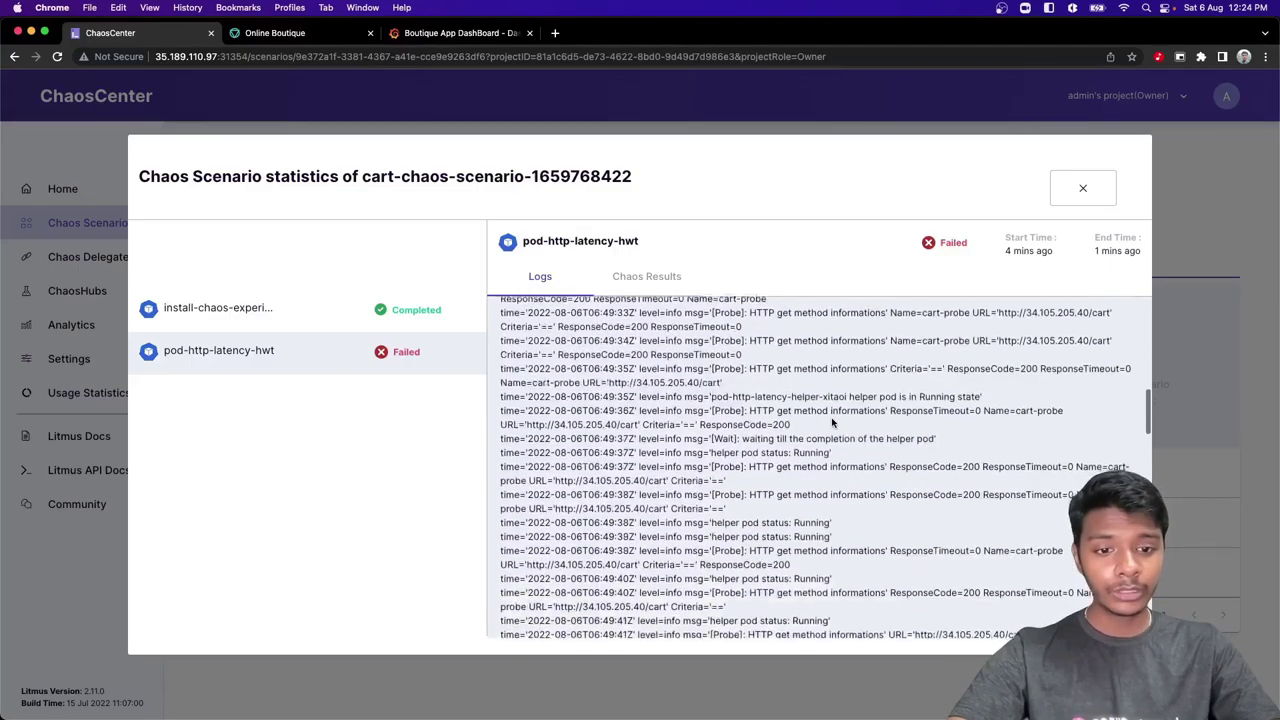
scroll(832, 422, "down", 1)
scroll(832, 420, "down", 5)
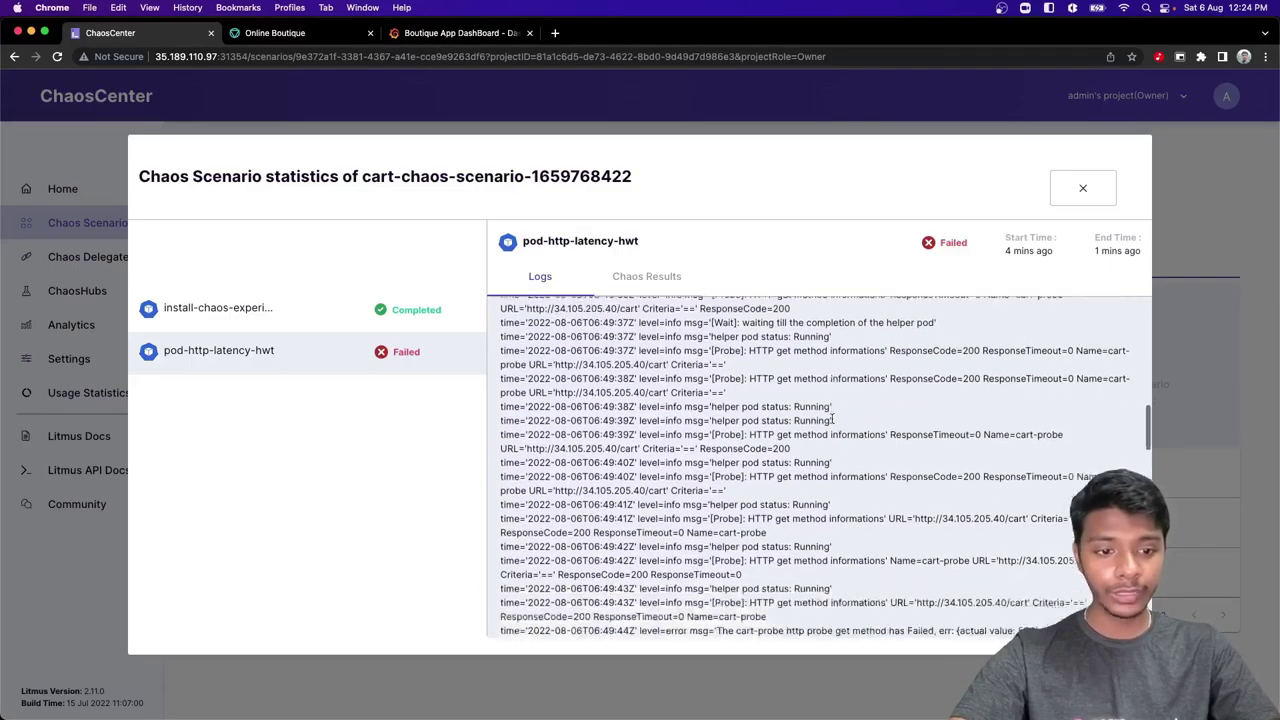
scroll(832, 422, "down", 3)
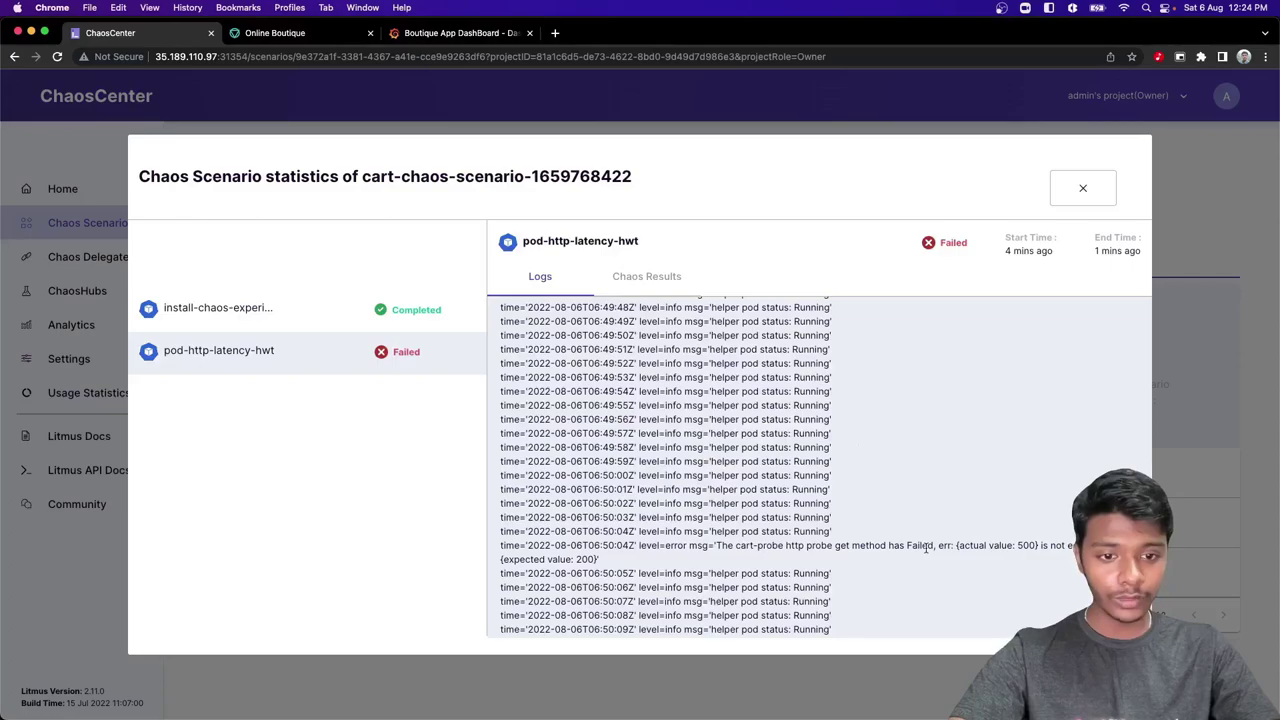
left_click_drag(955, 545, 1024, 545)
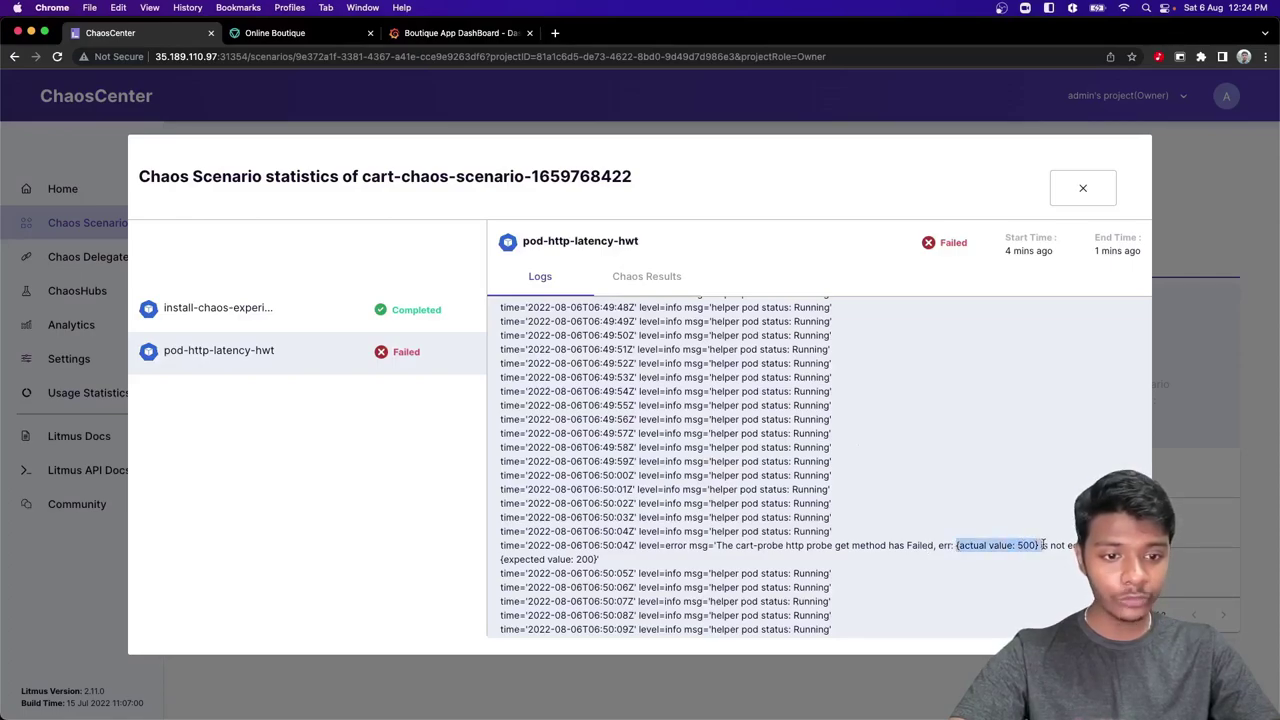
left_click(1037, 545)
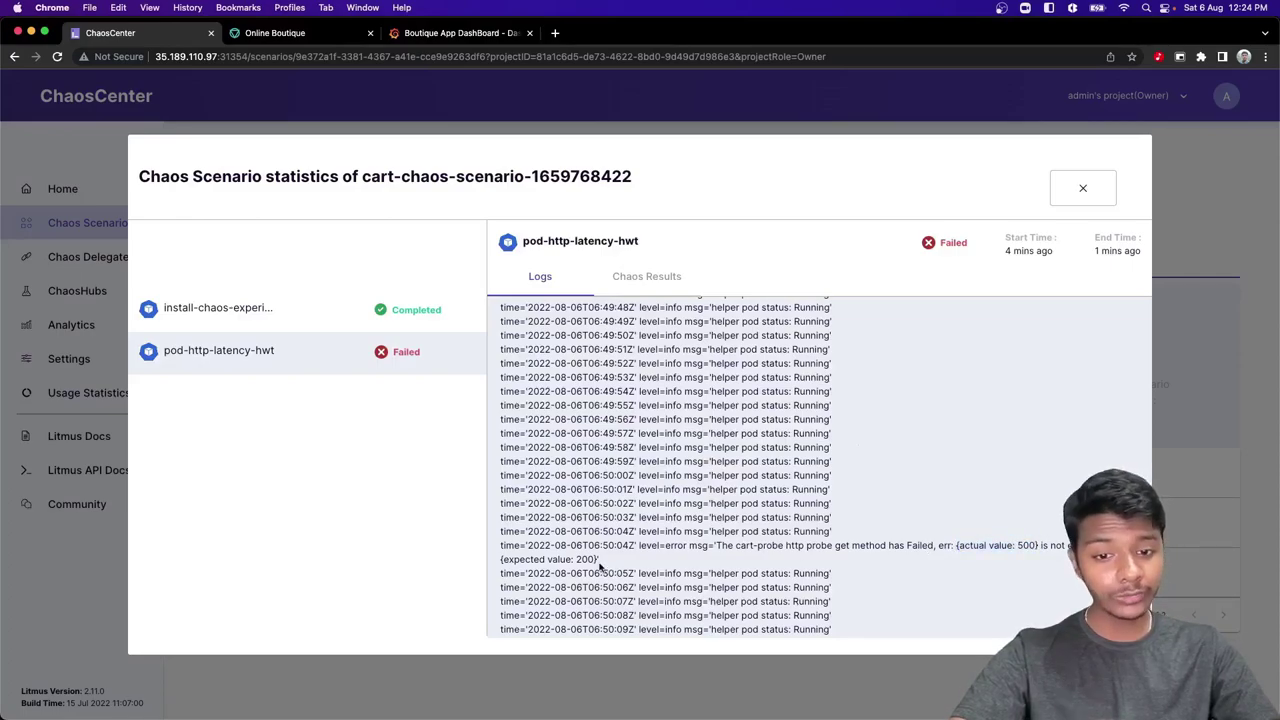
triple_click(596, 563)
left_click(596, 563)
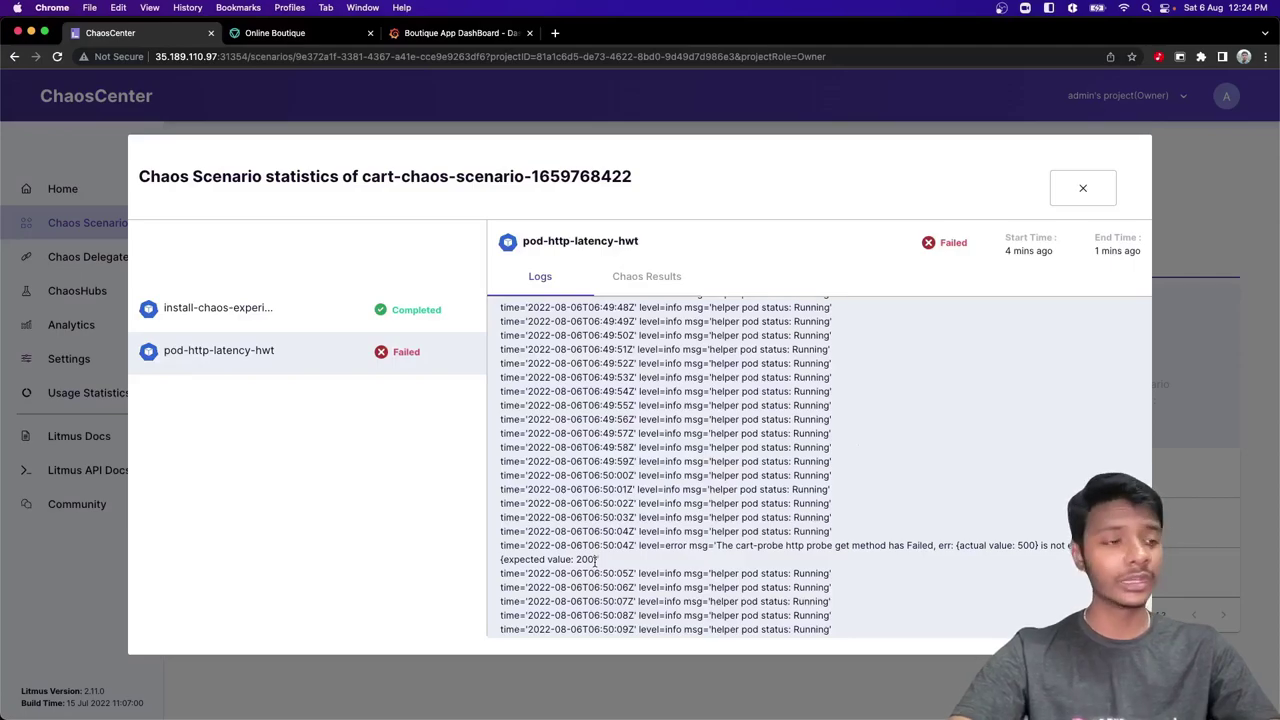
Examine the remaining log entries for the repeated cart-probe checks, the chaos cleanup and the post-chaos probe status
scroll(791, 535, "up", 2)
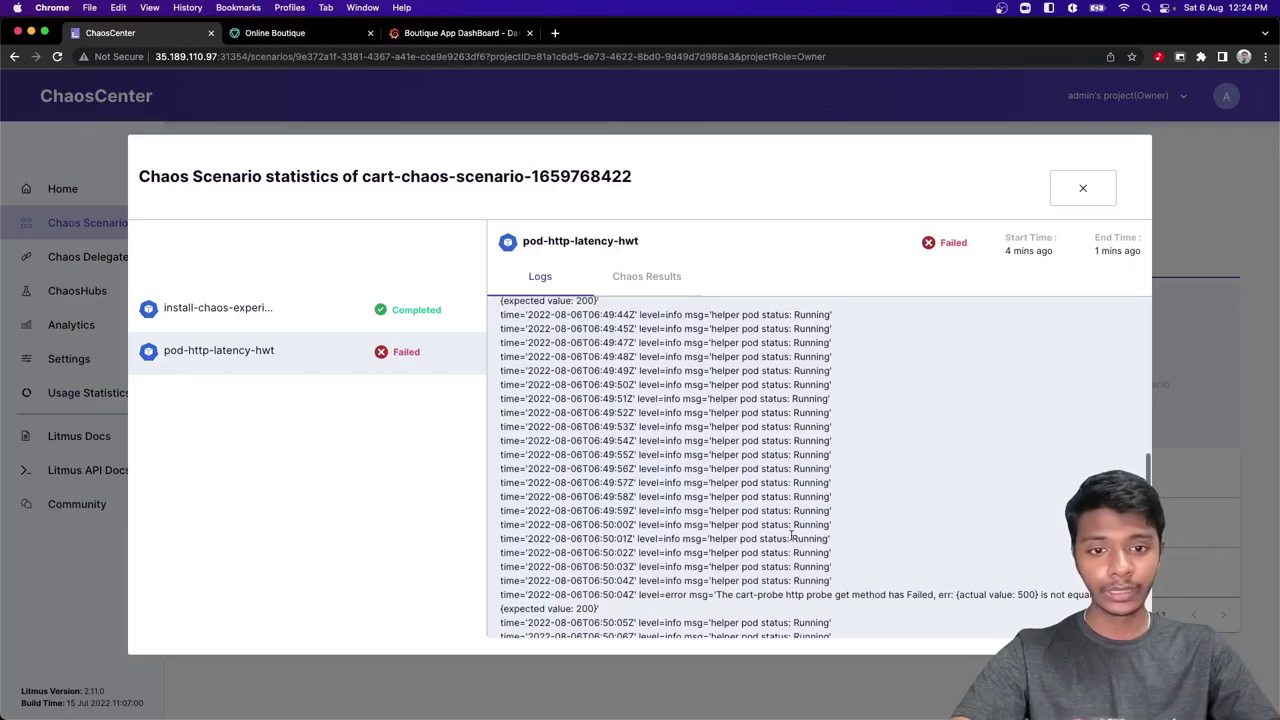
scroll(778, 420, "down", 12)
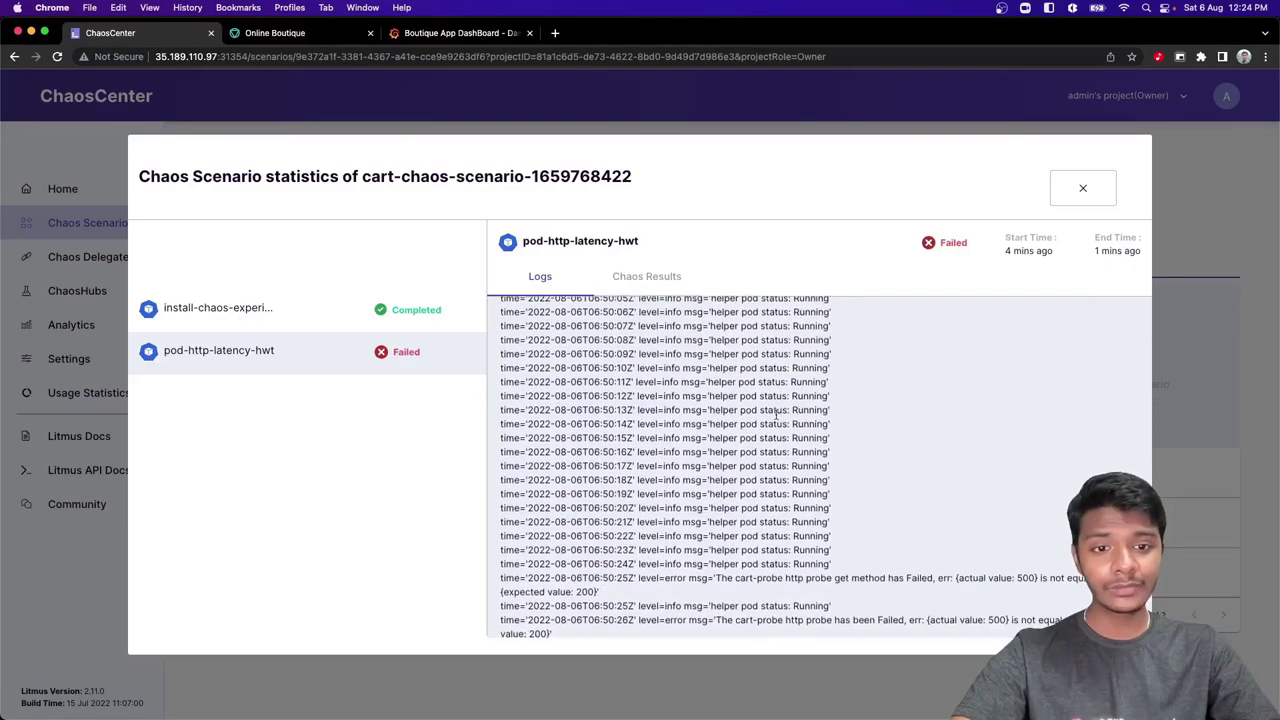
scroll(776, 416, "down", 10)
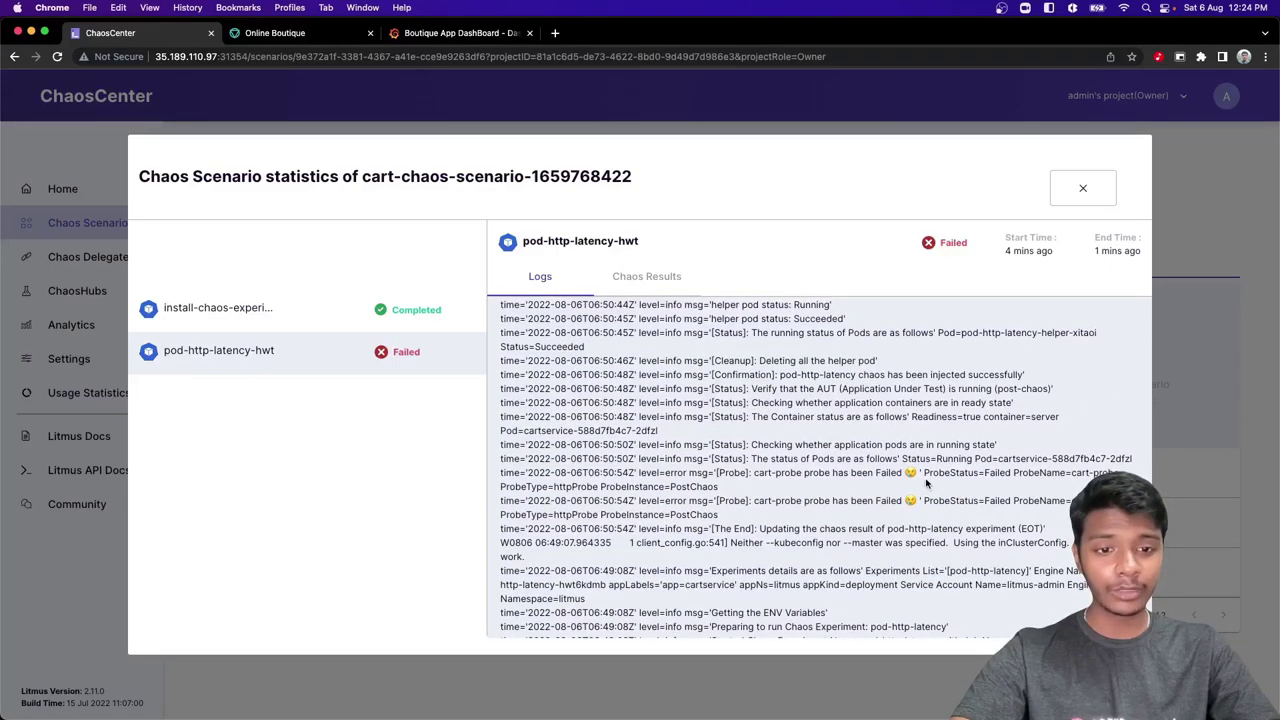
left_click_drag(924, 473, 1011, 478)
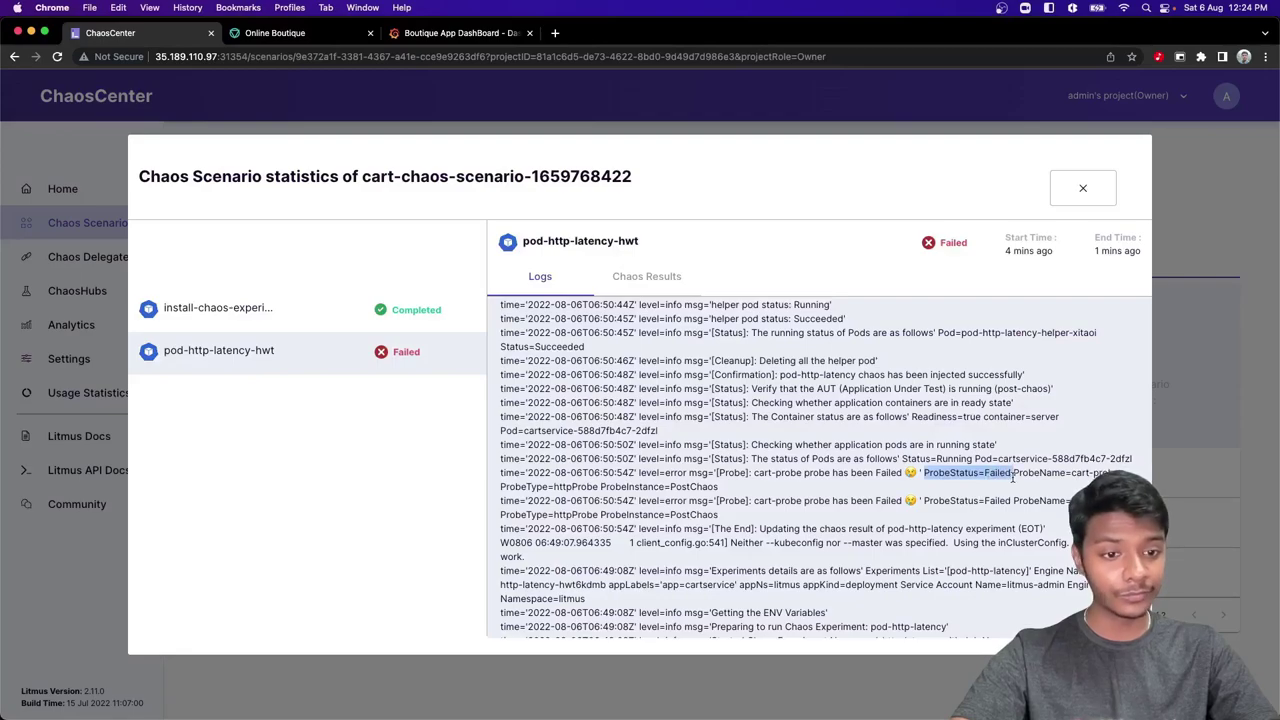
left_click(1013, 478)
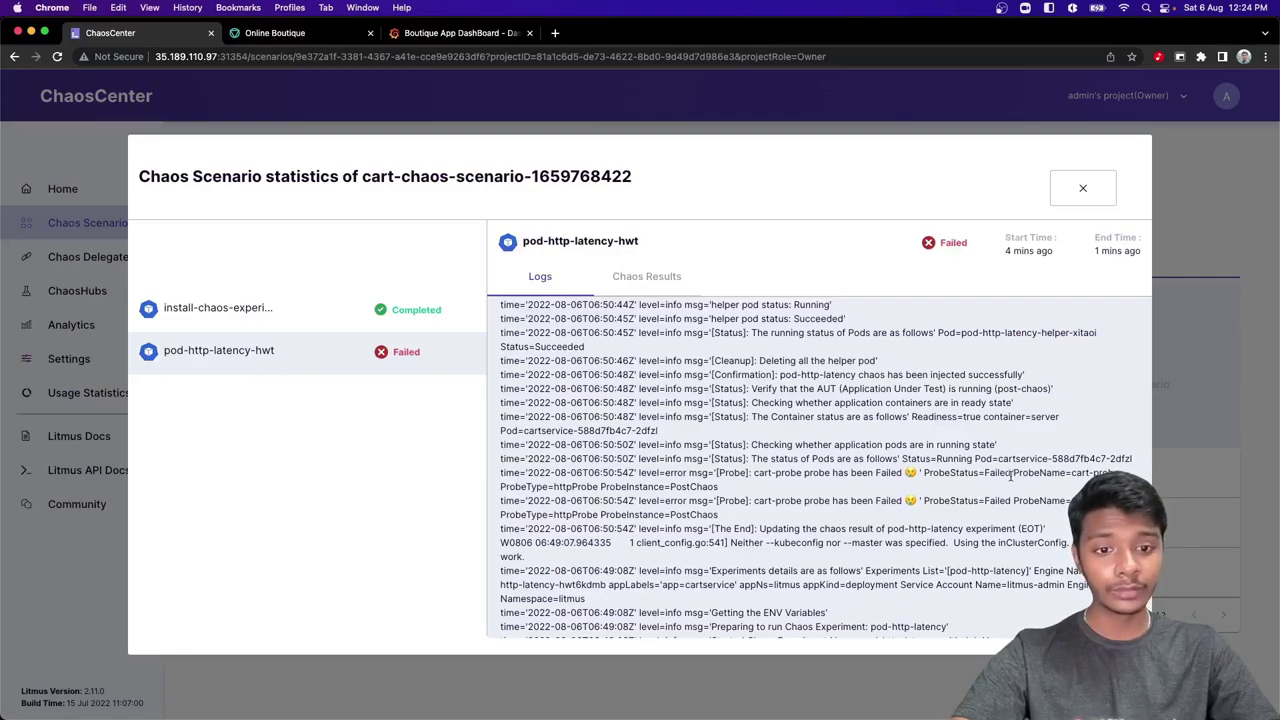
scroll(952, 527, "down", 1)
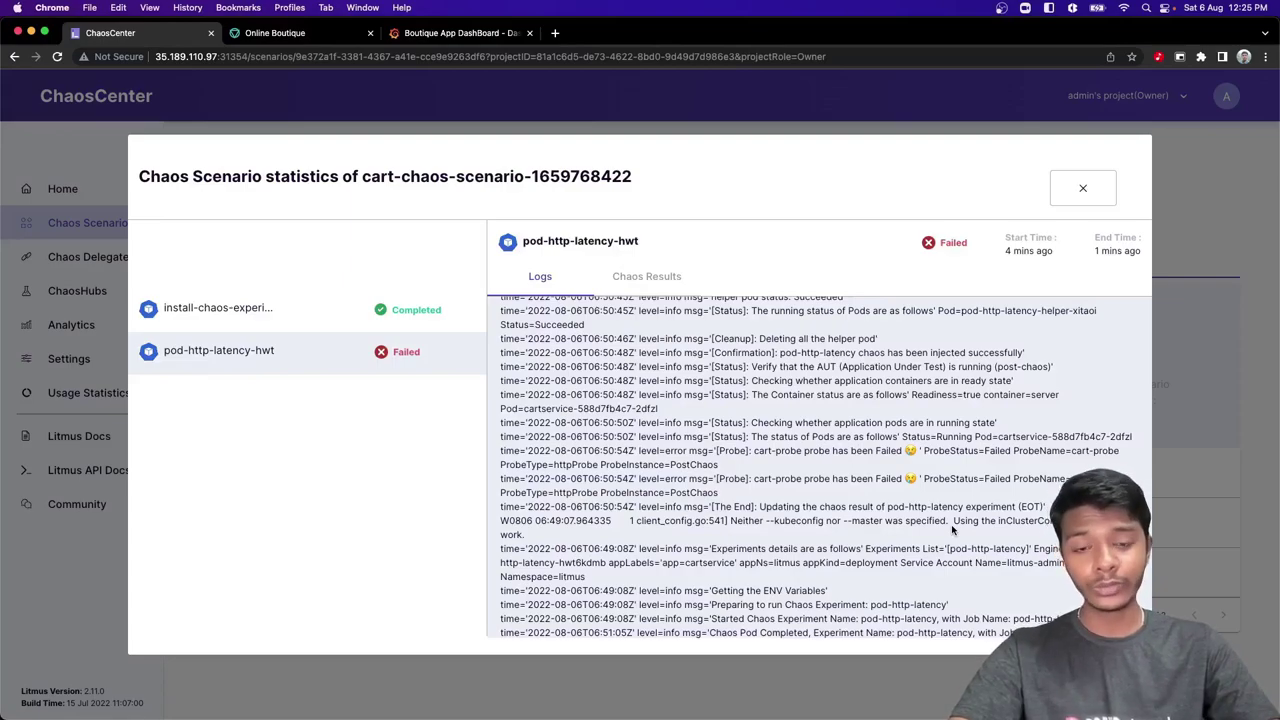
Open the chaos results of pod-http-latency-hwt and check the experiment's phase, verdict and probe success percentage
left_click(656, 285)
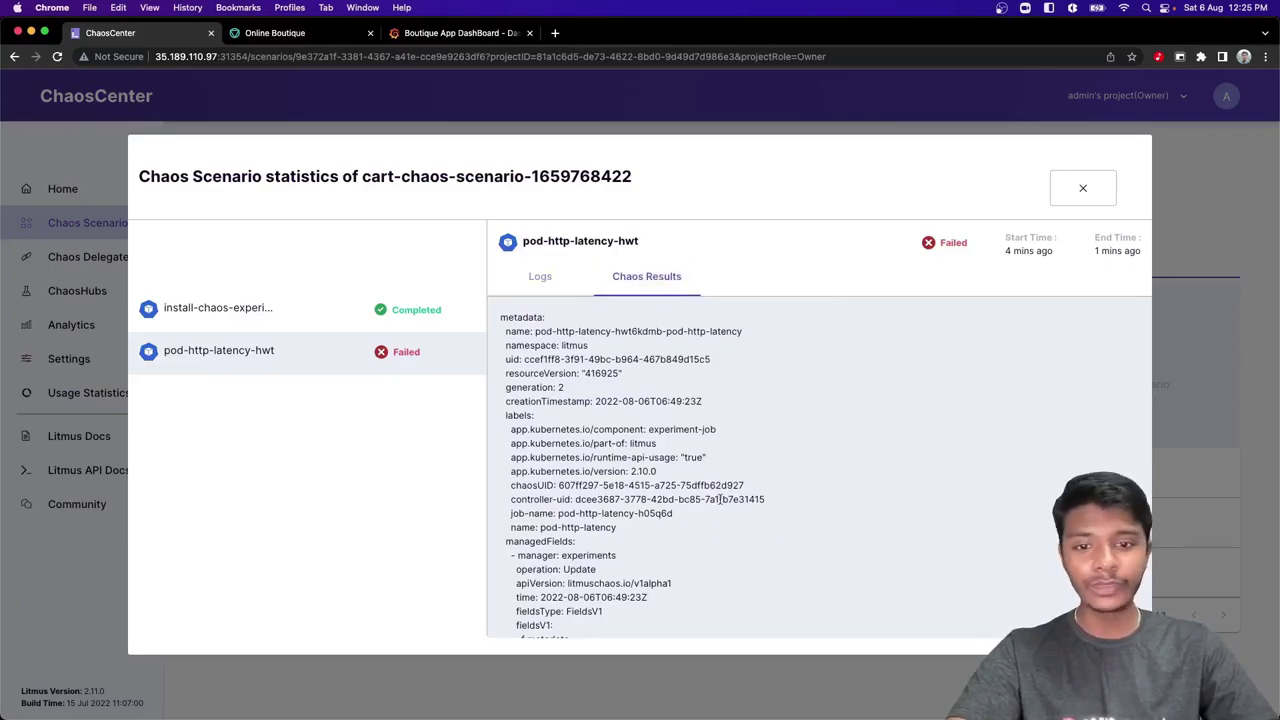
scroll(719, 499, "down", 5)
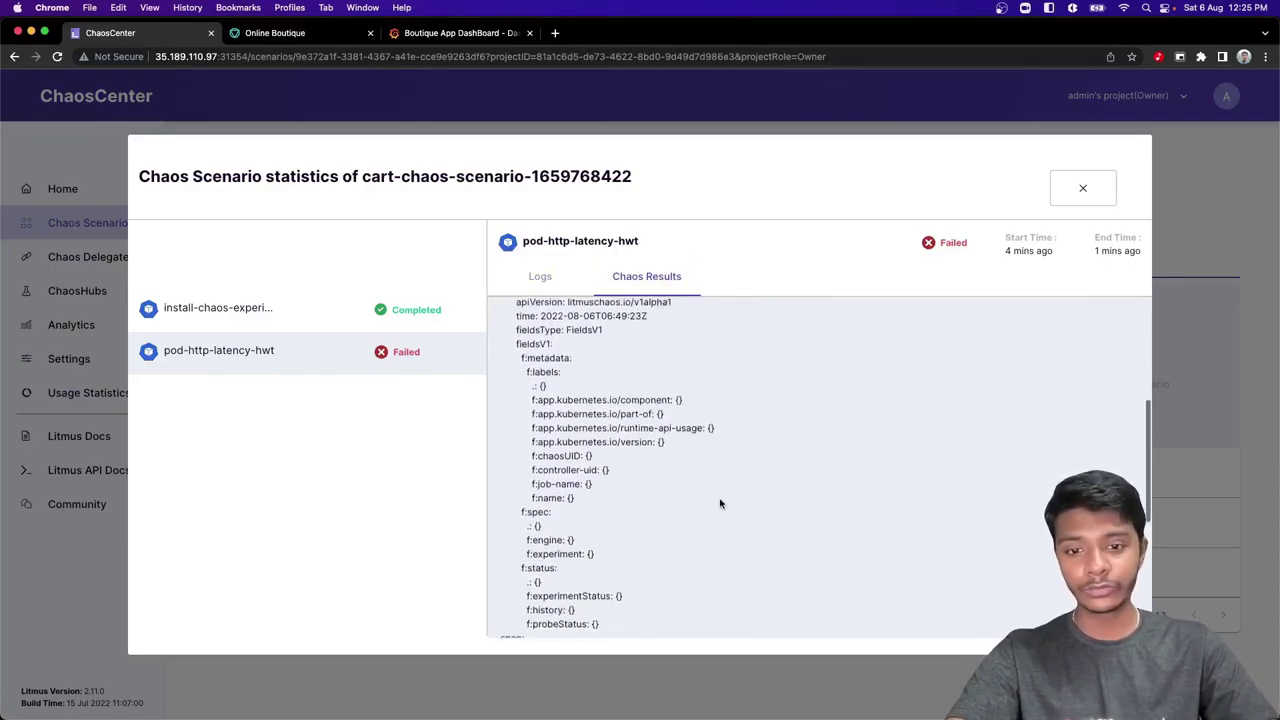
scroll(719, 503, "down", 5)
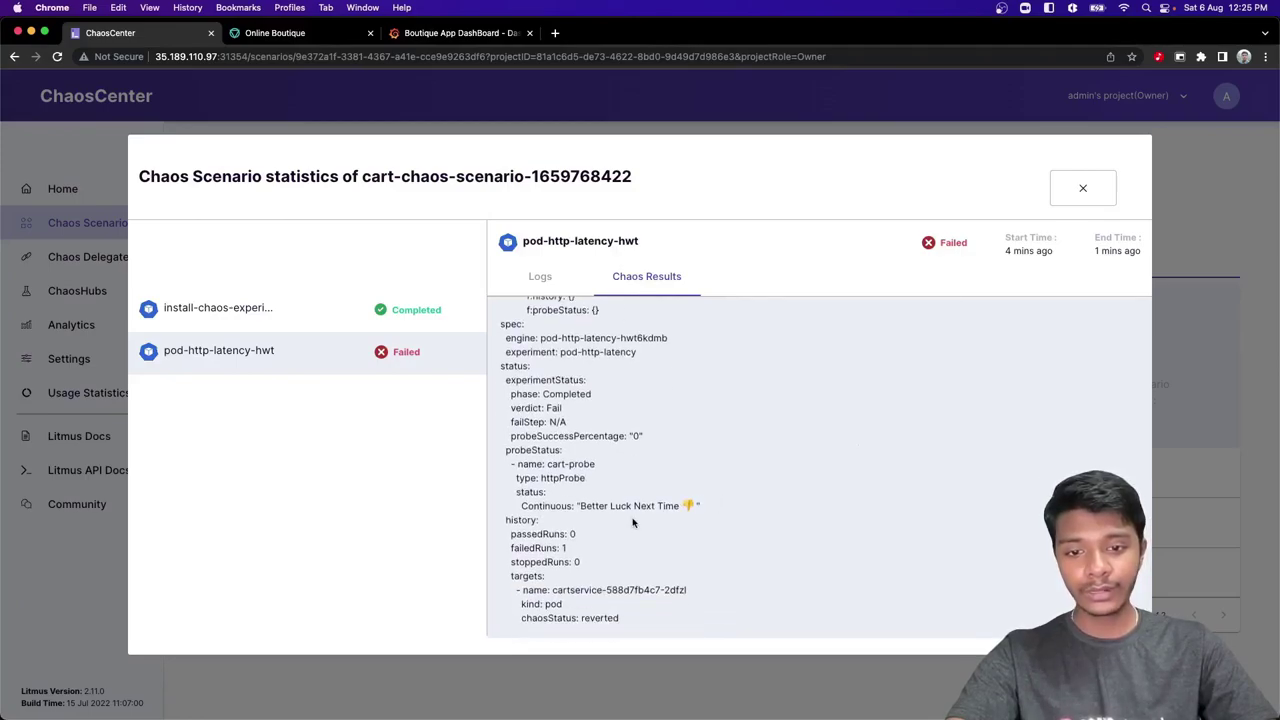
double_click(549, 395)
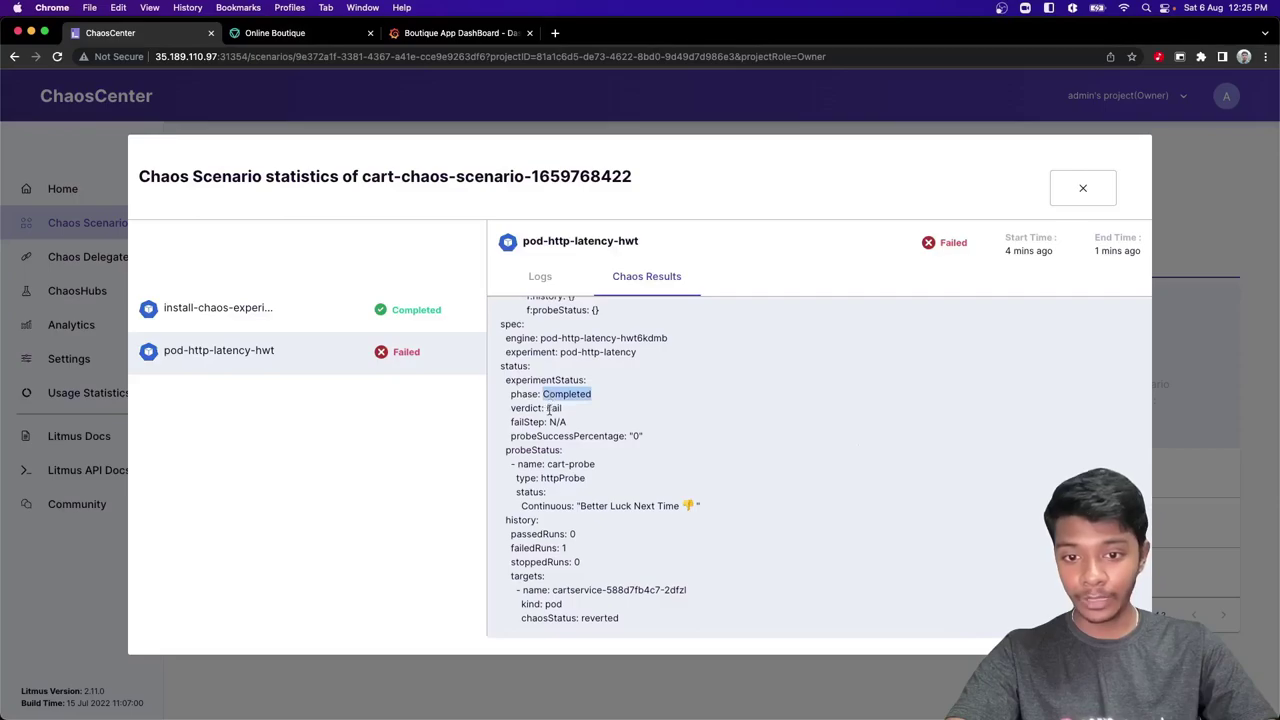
double_click(551, 409)
left_click(594, 442)
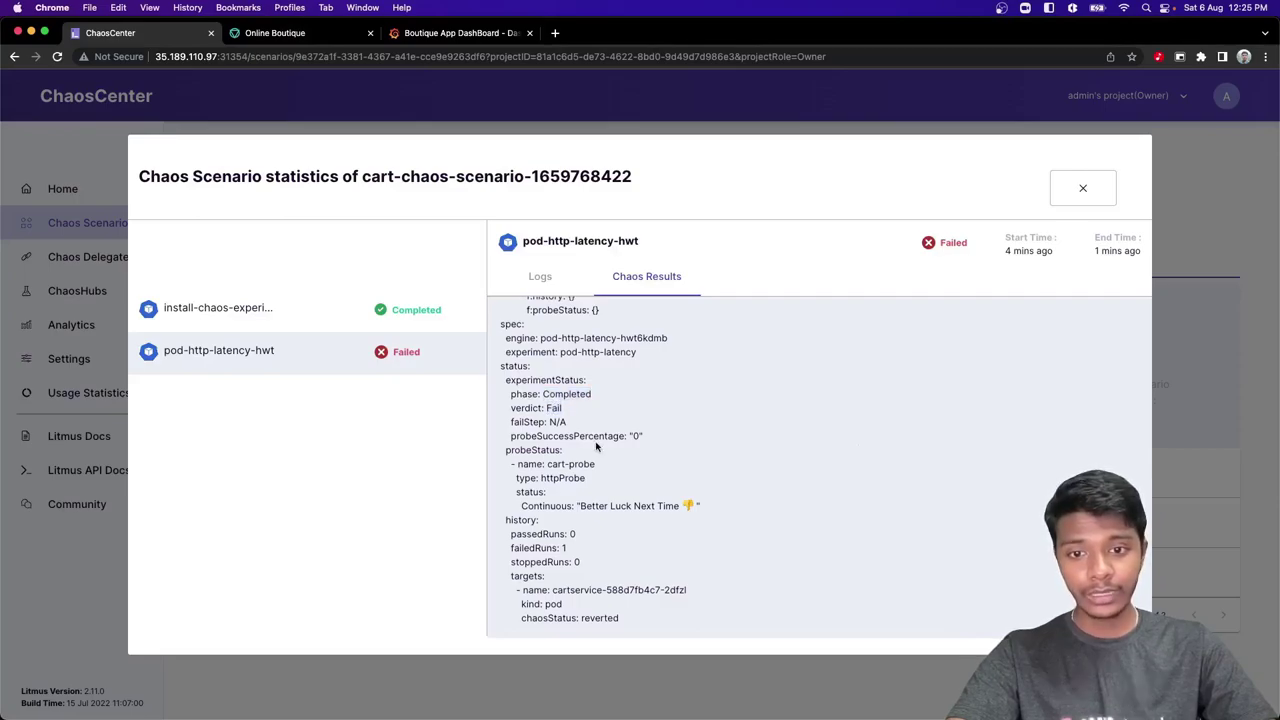
triple_click(589, 437)
left_click(638, 438)
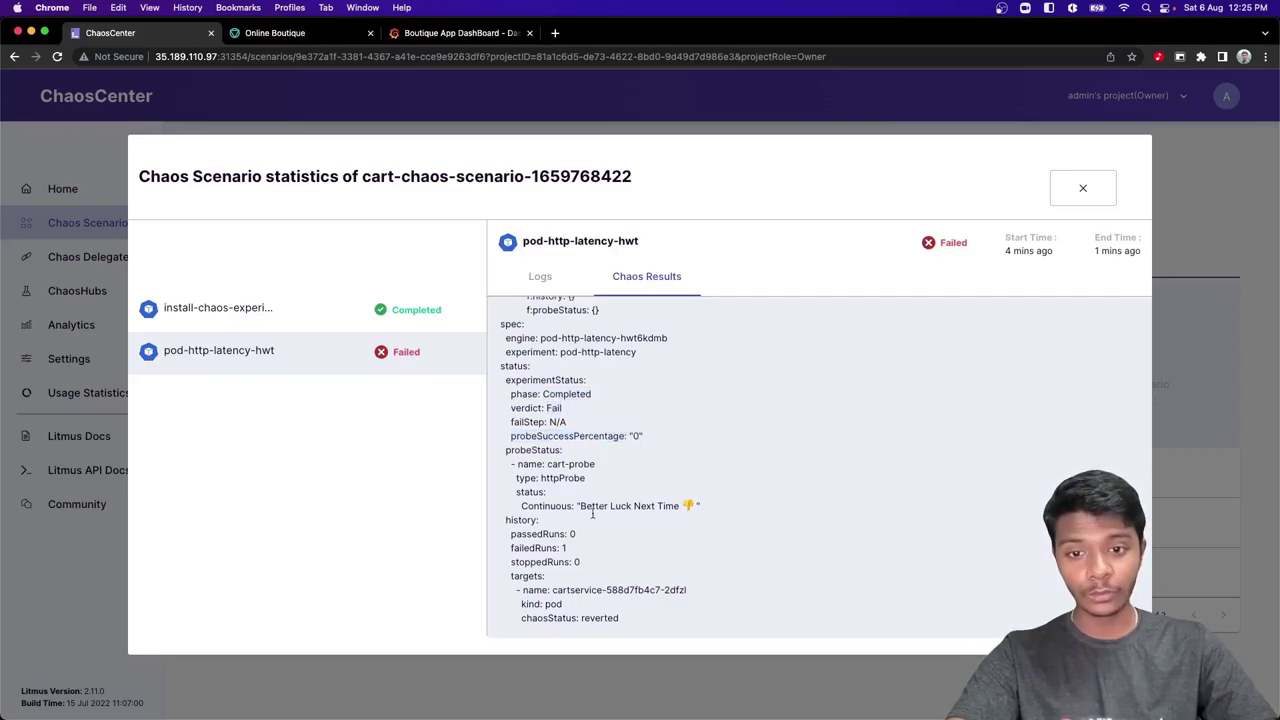
Check the cart-probe entry in the chaos results, including its continuous-mode status
left_click_drag(548, 464, 584, 466)
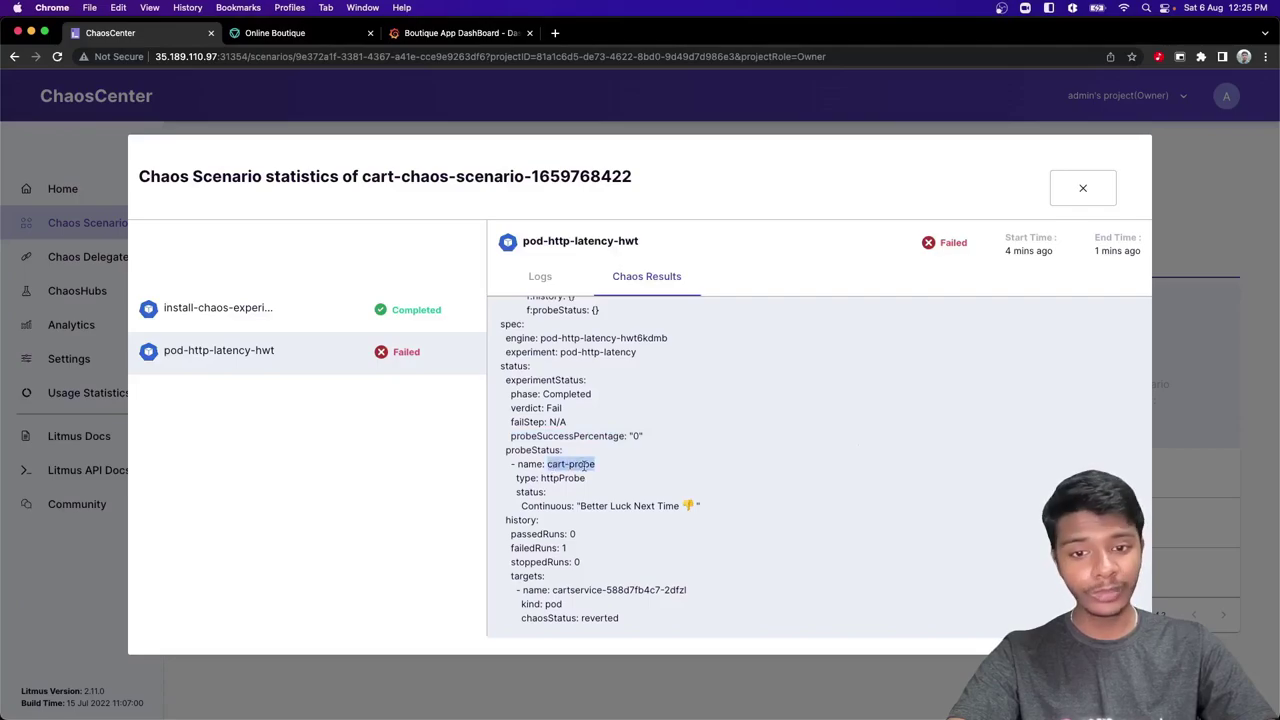
left_click(584, 465)
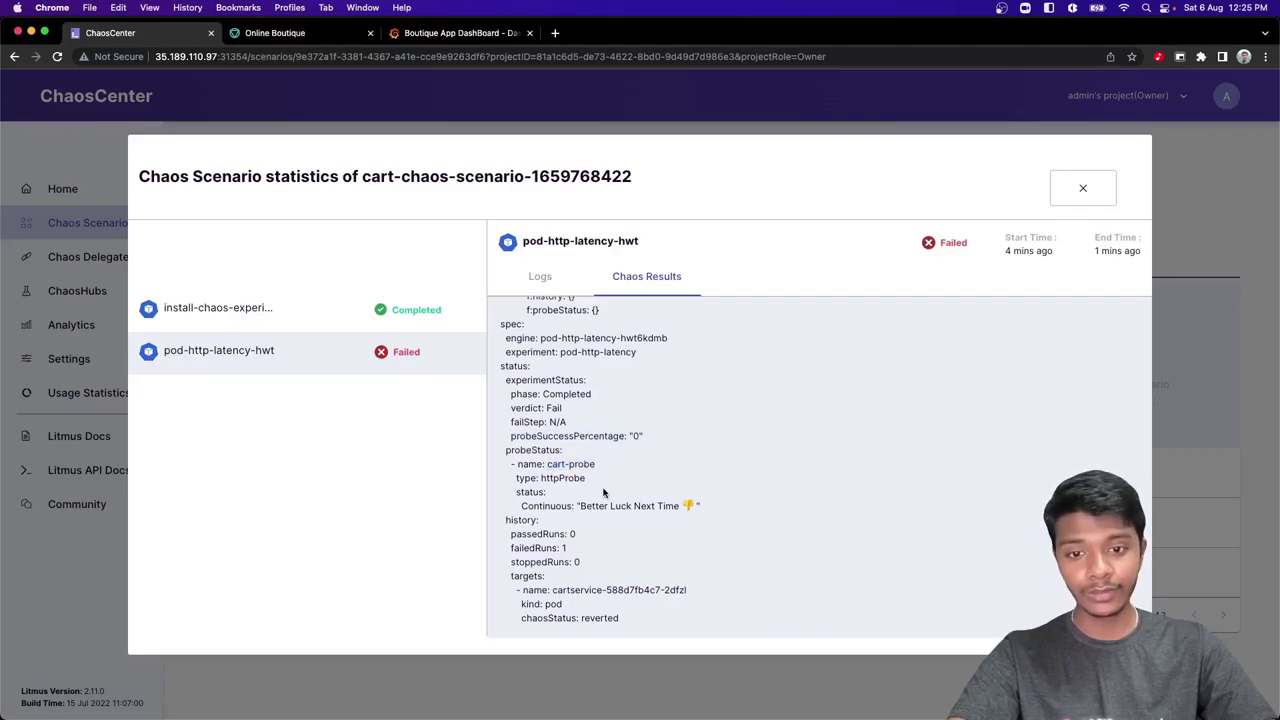
double_click(547, 506)
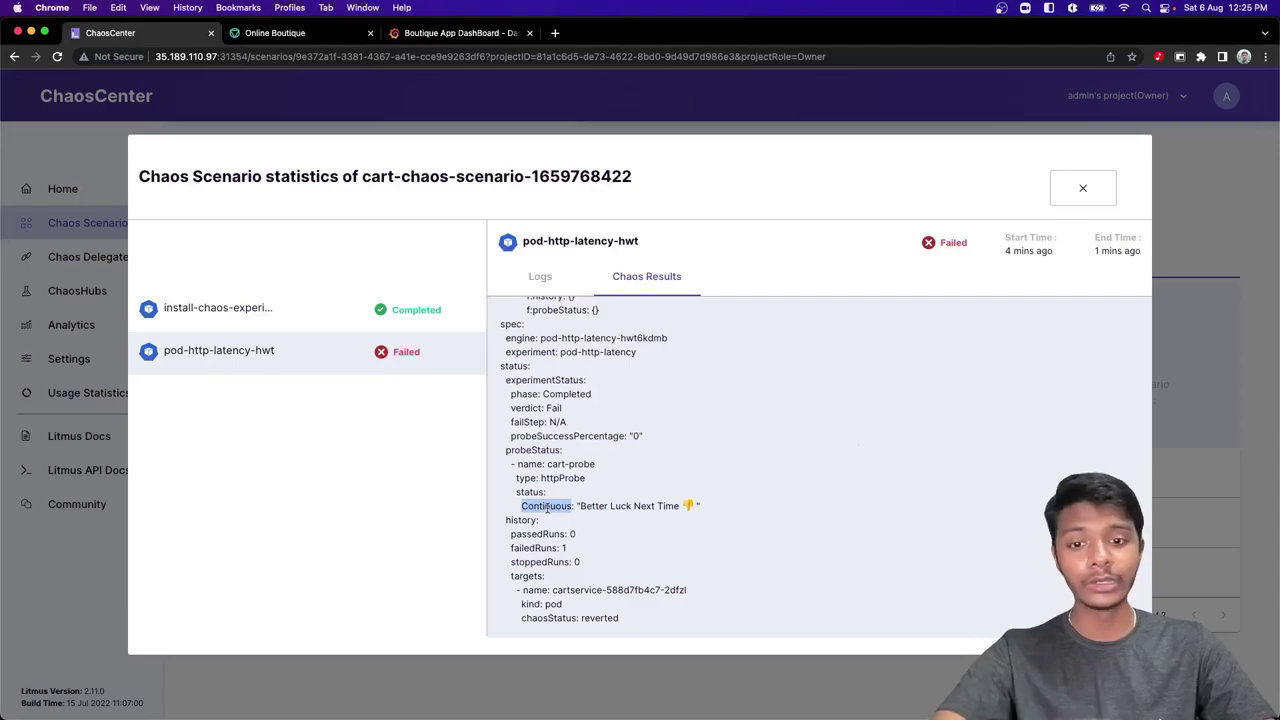
left_click(547, 506)
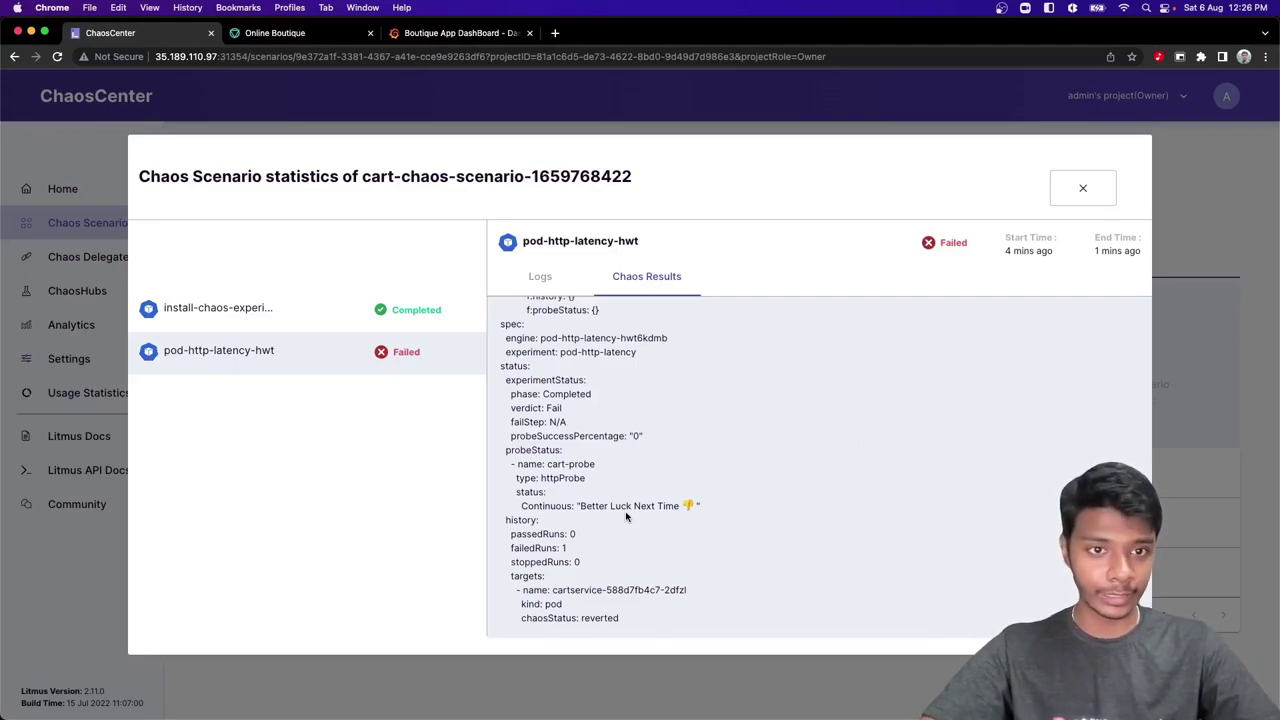
Switch to Terminal and scale the cartservice deployment to 2 replicas in the litmus namespace with kubectl
key("super+Tab")
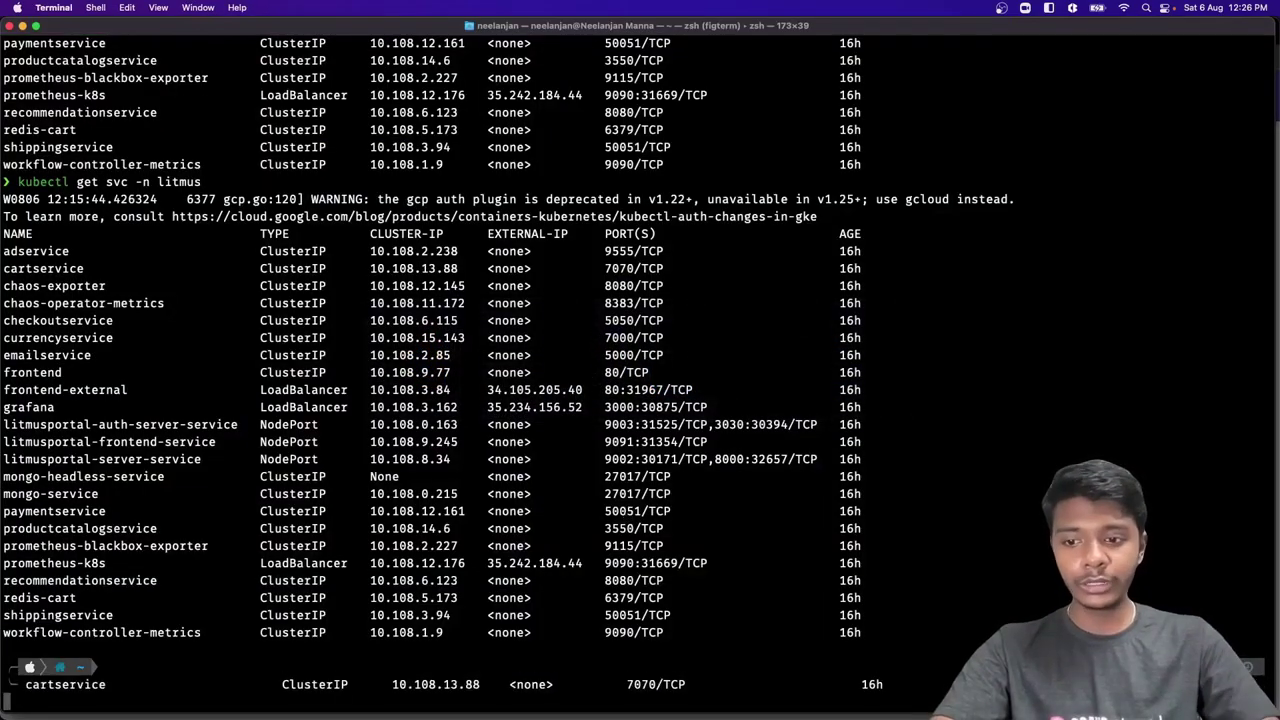
key("Return")
type("kubec")
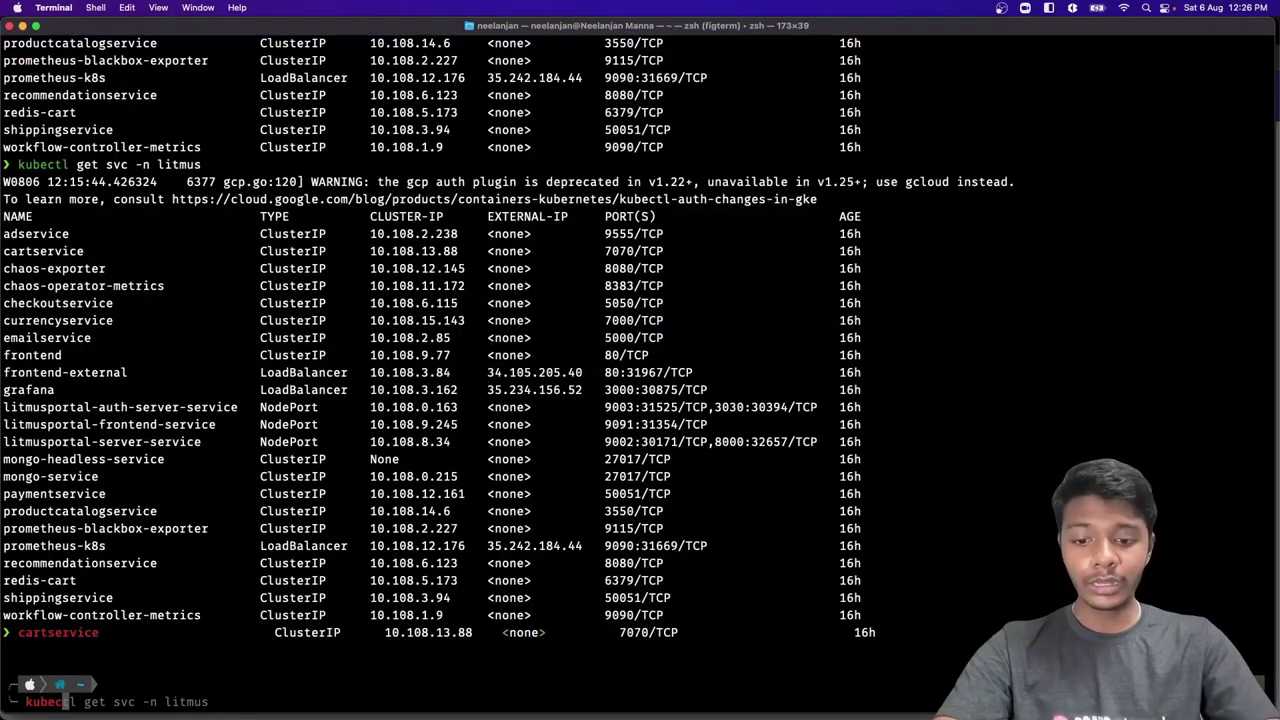
type("tl scale deployment cartservice --replicas=1 -n litmus")
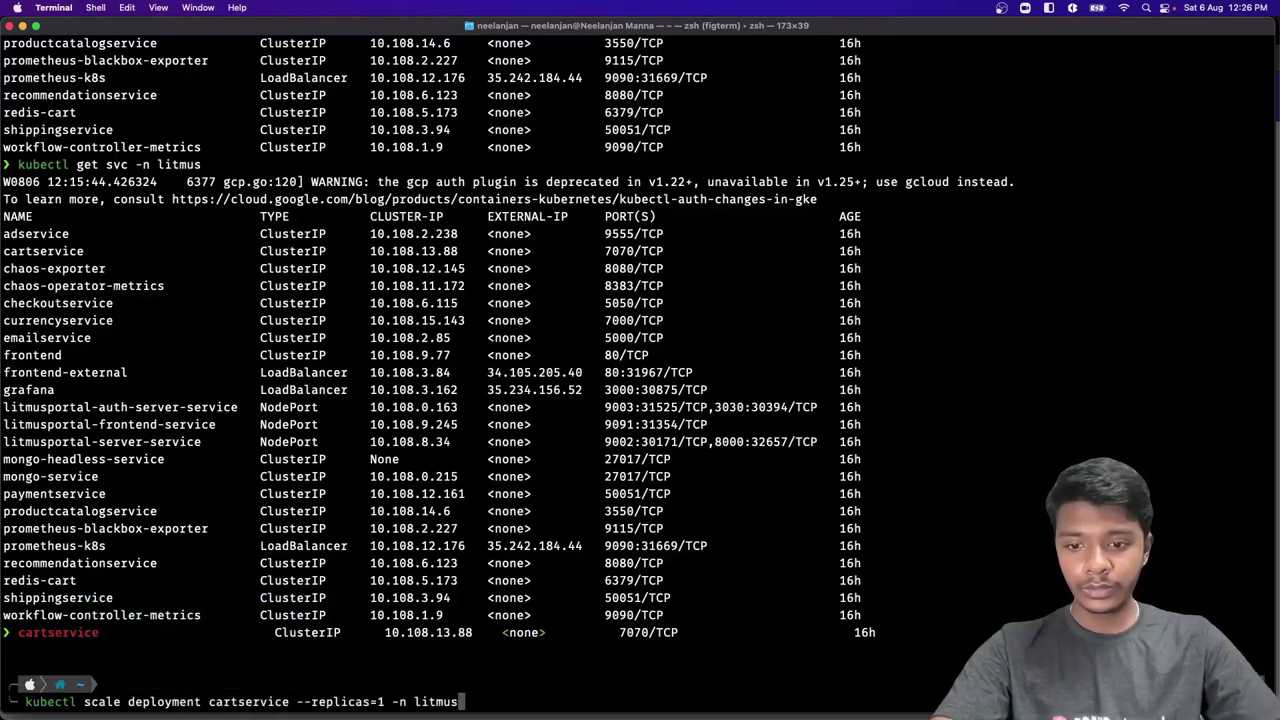
key("alt+Left")
key("alt+Left")
key("alt+Left")
key("alt+Left")
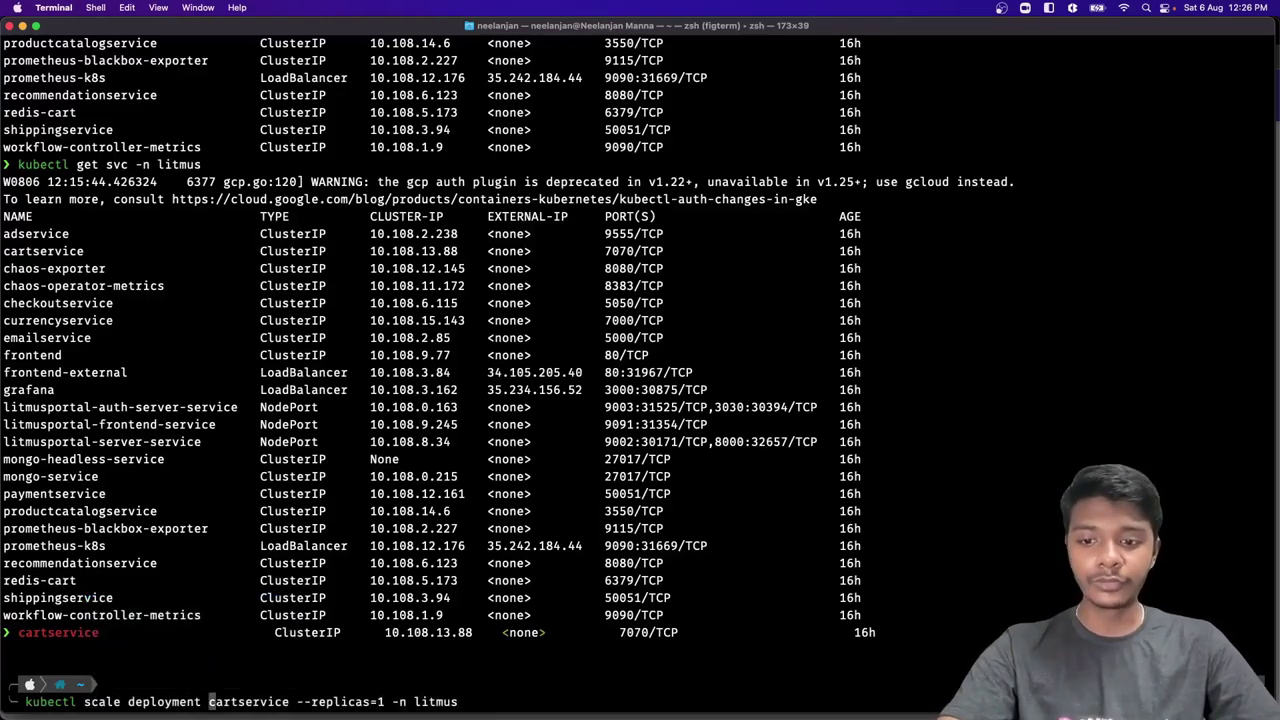
key("alt+Right")
key("alt+Right")
key("alt+Right")
key("alt+Right")
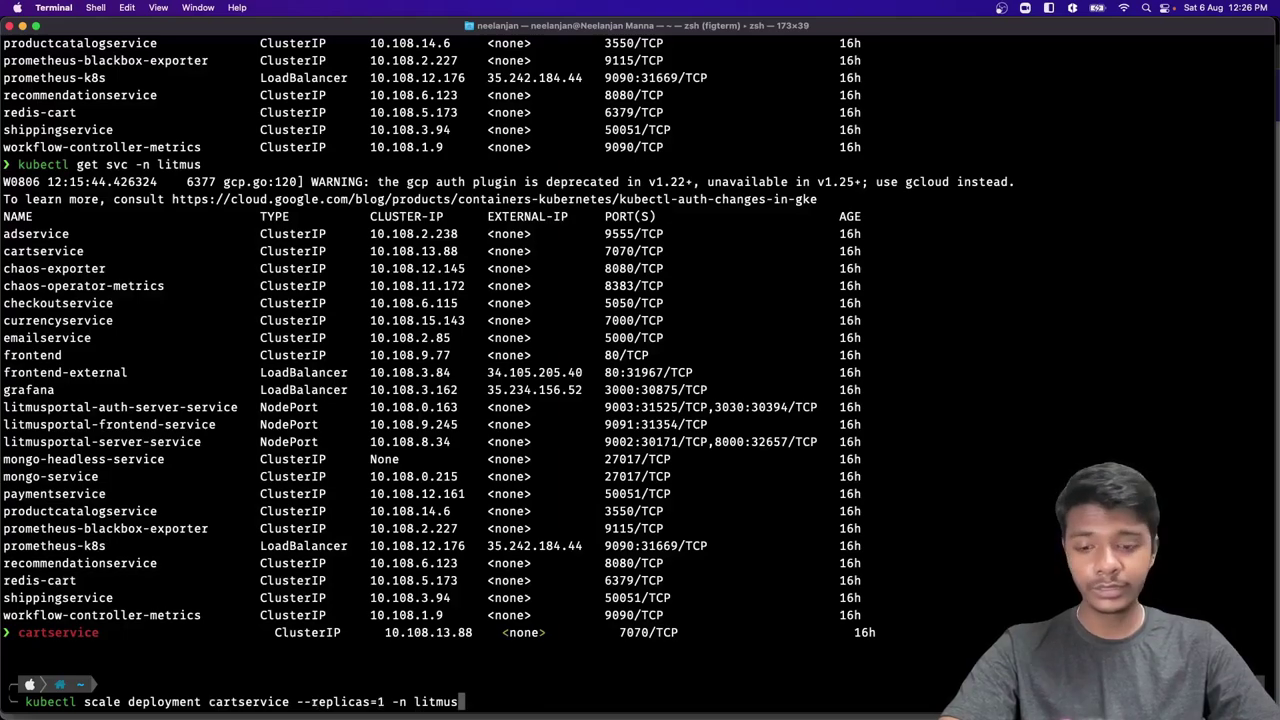
key("Left")
key("Left")
key("Left")
key("Left")
key("Left")
key("Left")
key("Left")
key("Left")
key("Left")
key("Left")
key("BackSpace")
type("2")
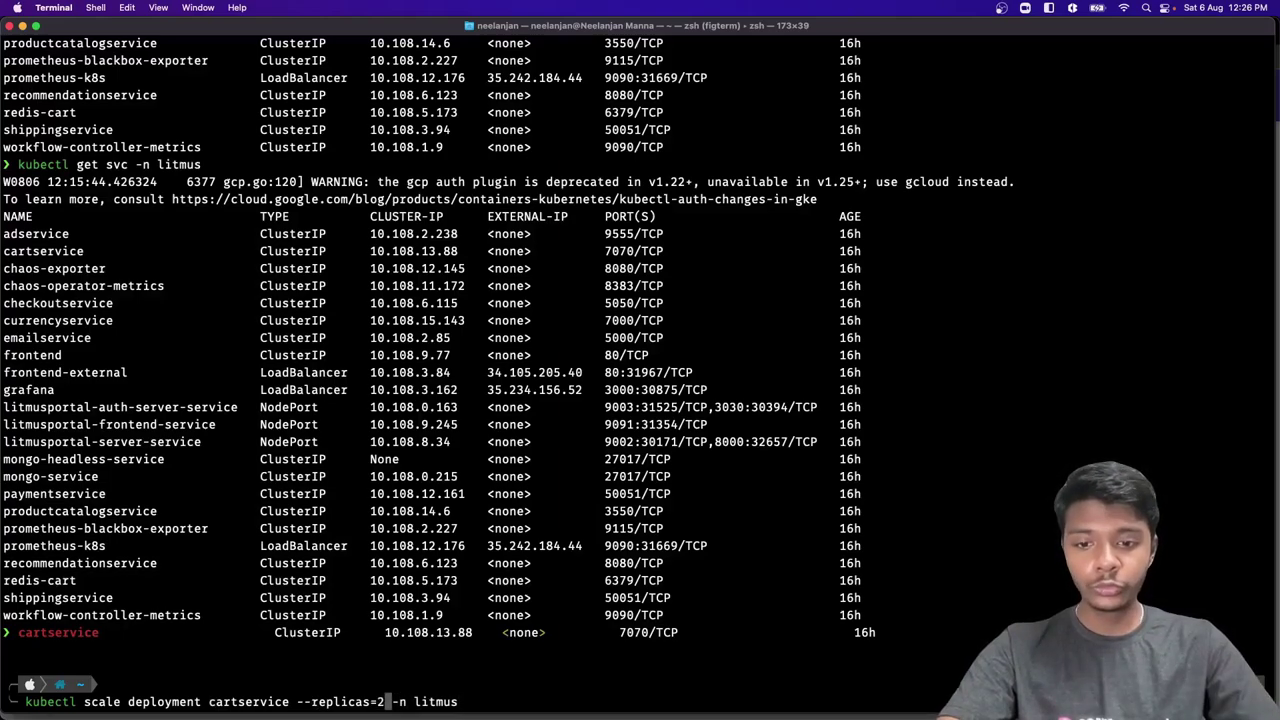
key("Return")
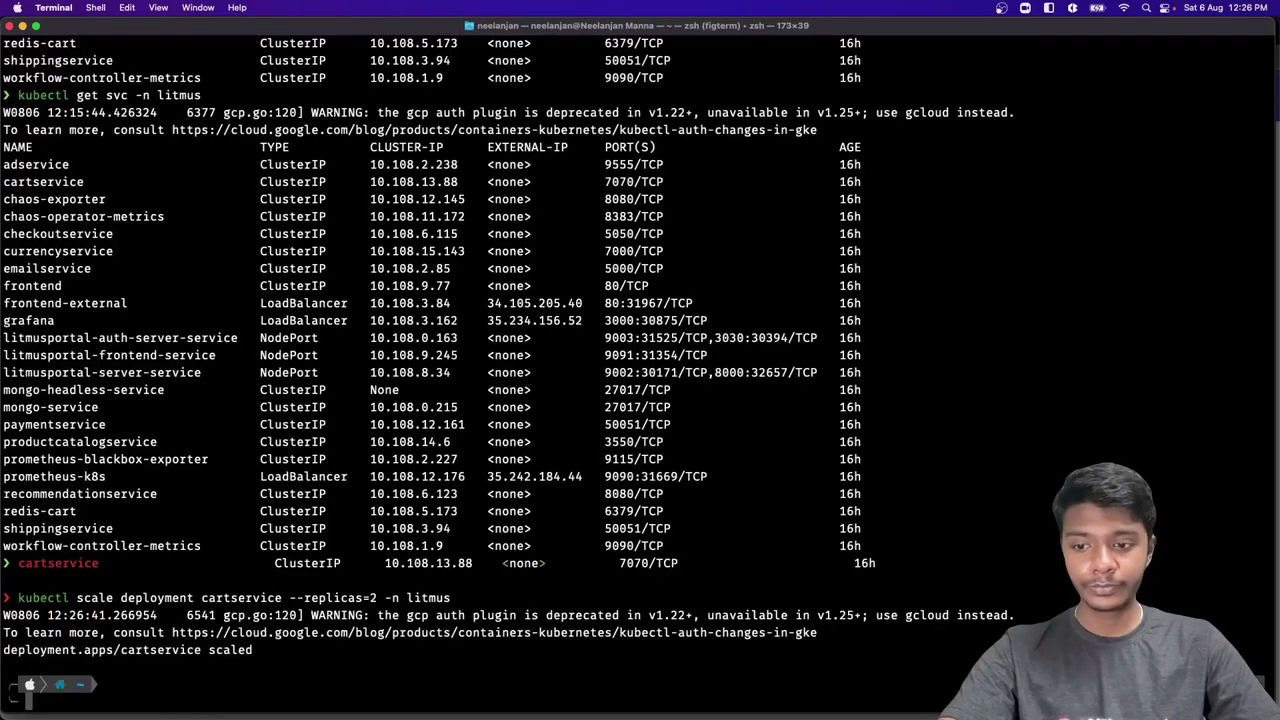
Run watch kubectl get deploy -n litmus and monitor the cartservice deployment's ready replicas
key("Up")
key("ctrl+a")
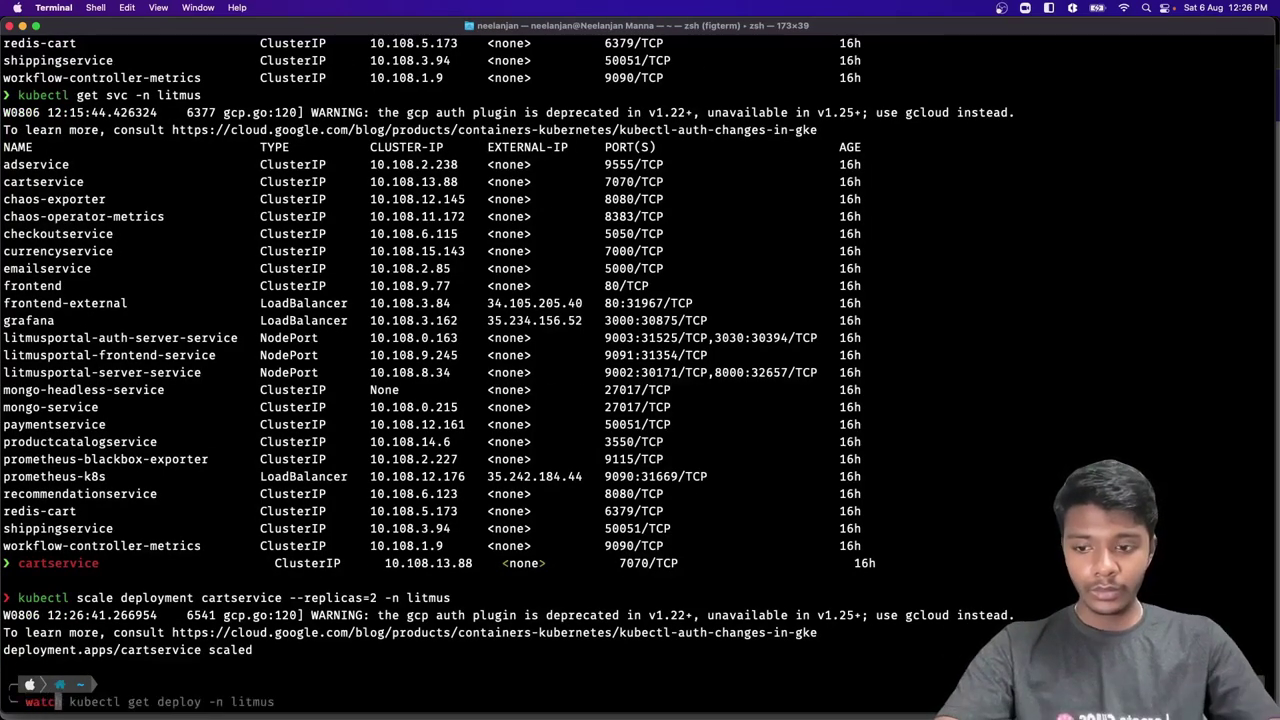
type("watch")
key("Return")
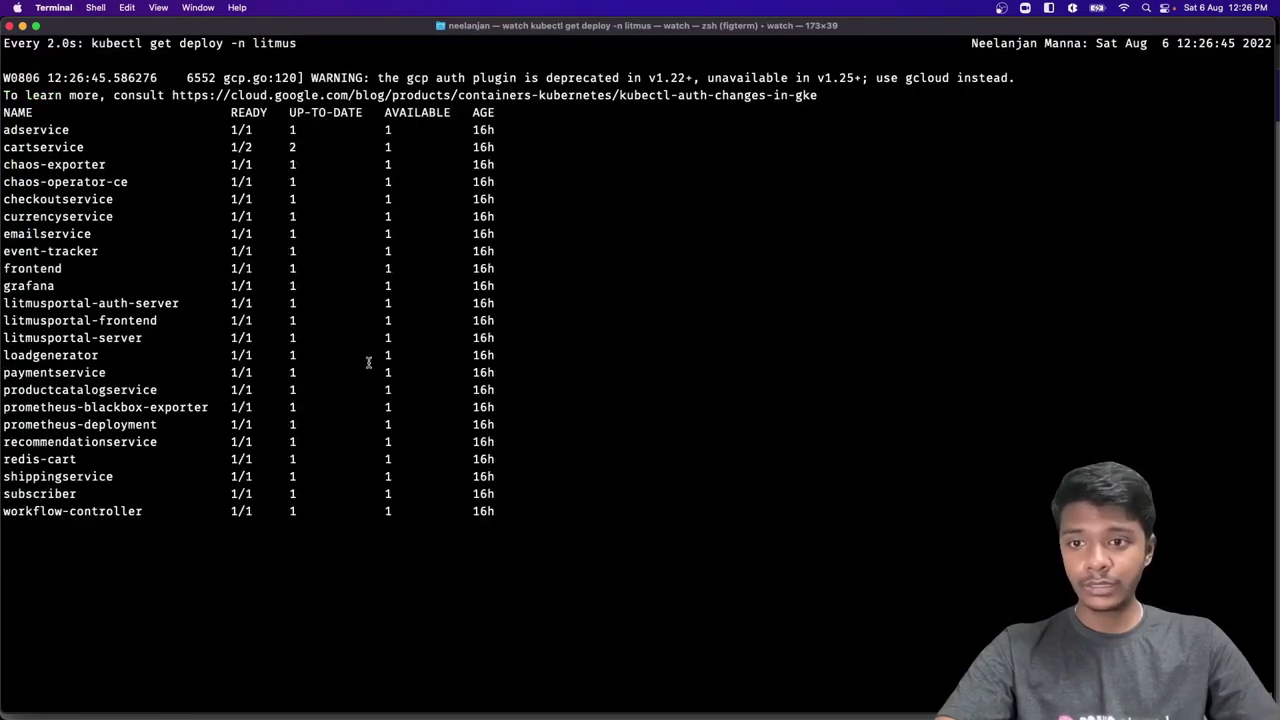
triple_click(37, 147)
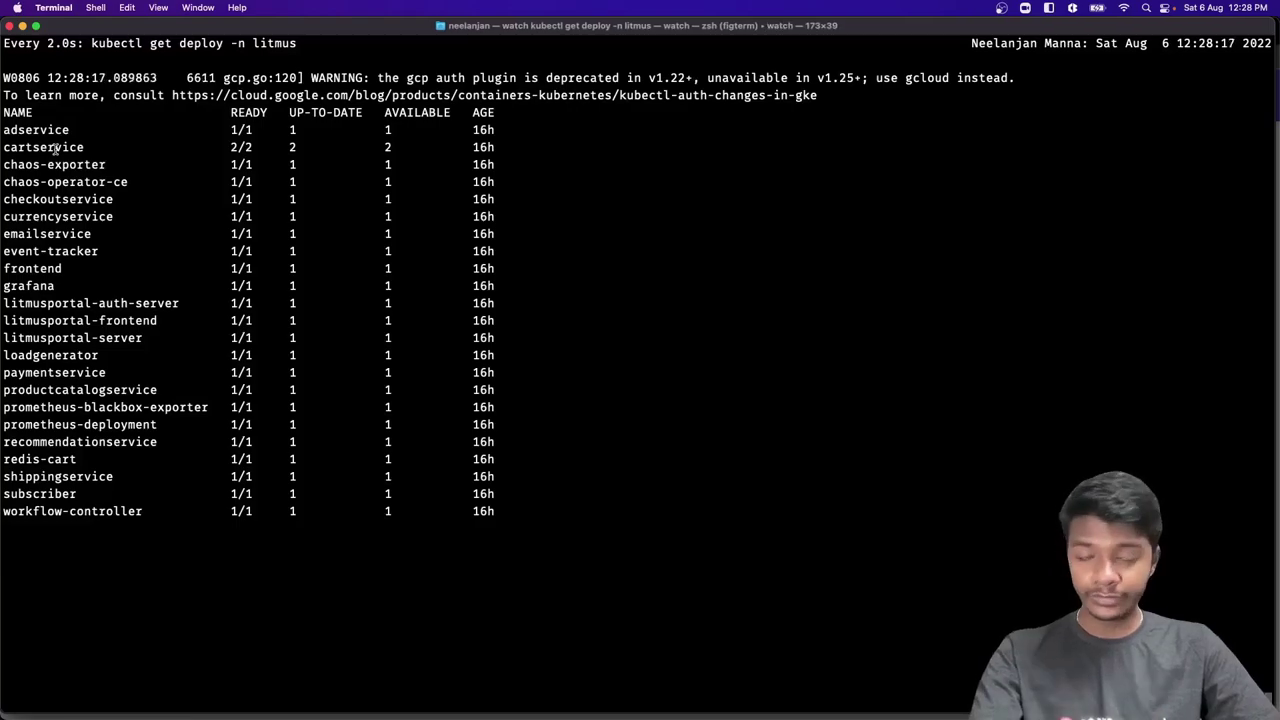
key("super+Tab")
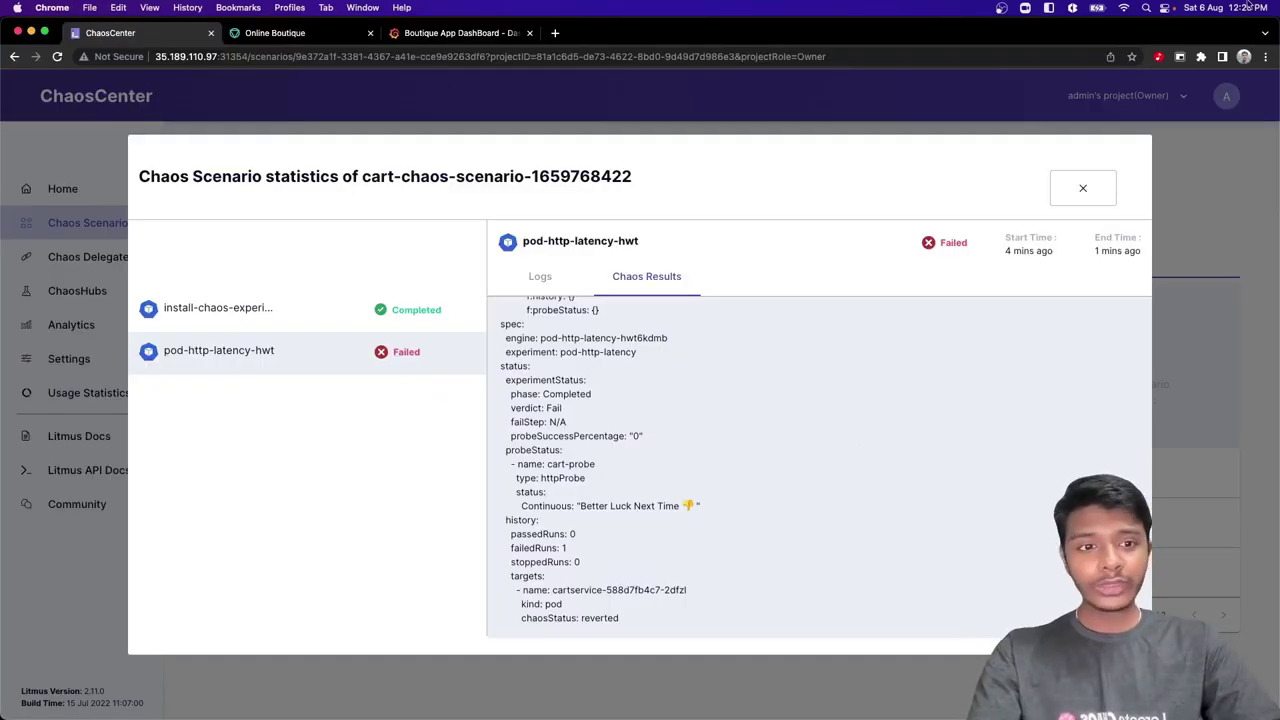
left_click(1080, 189)
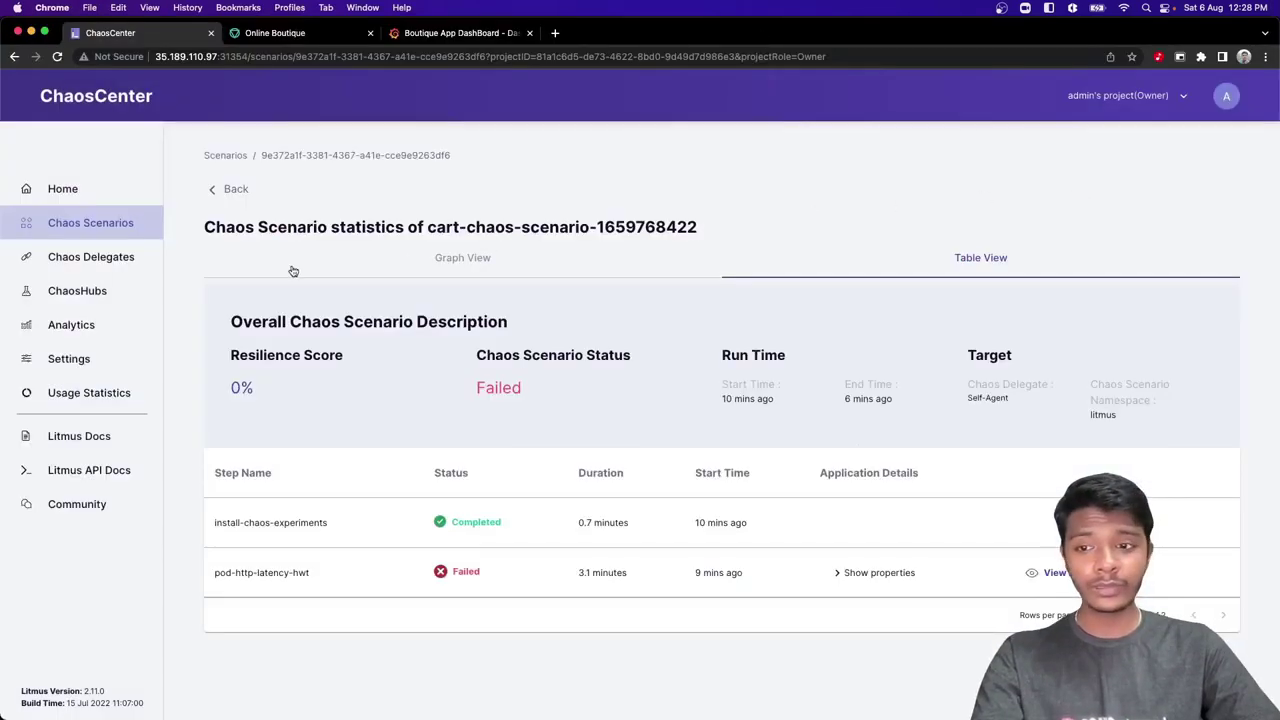
left_click(126, 223)
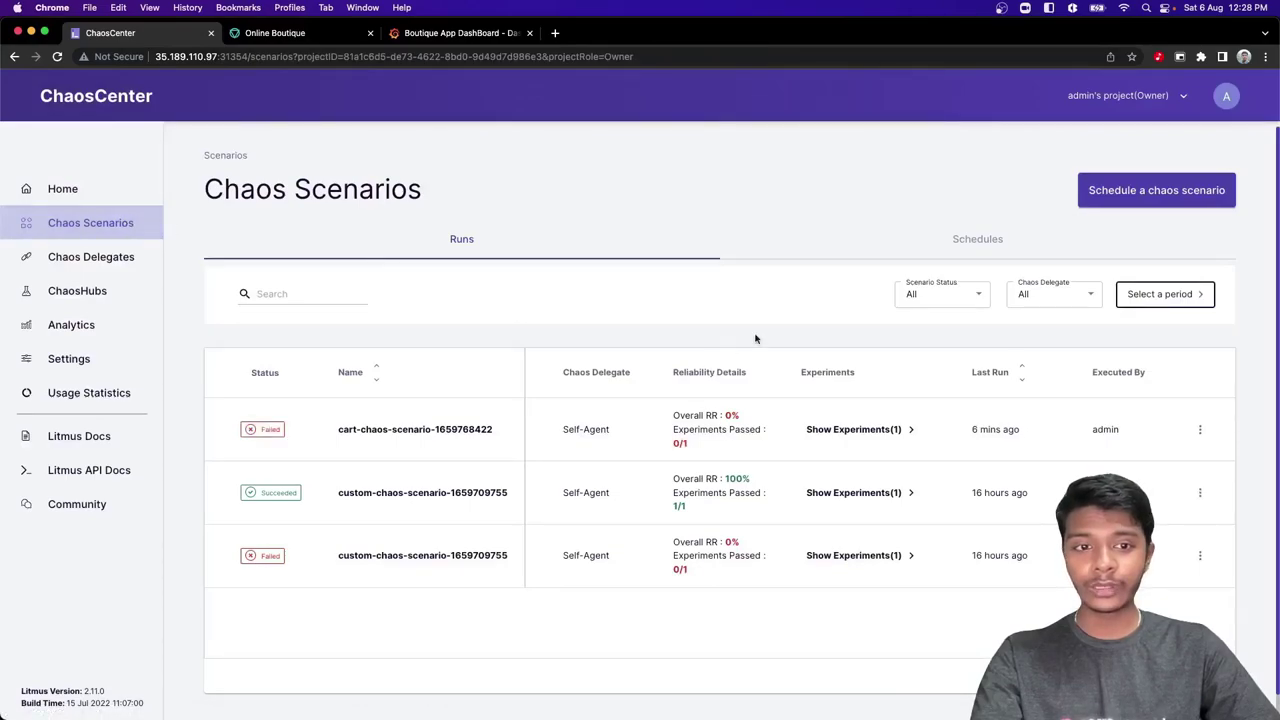
left_click(867, 250)
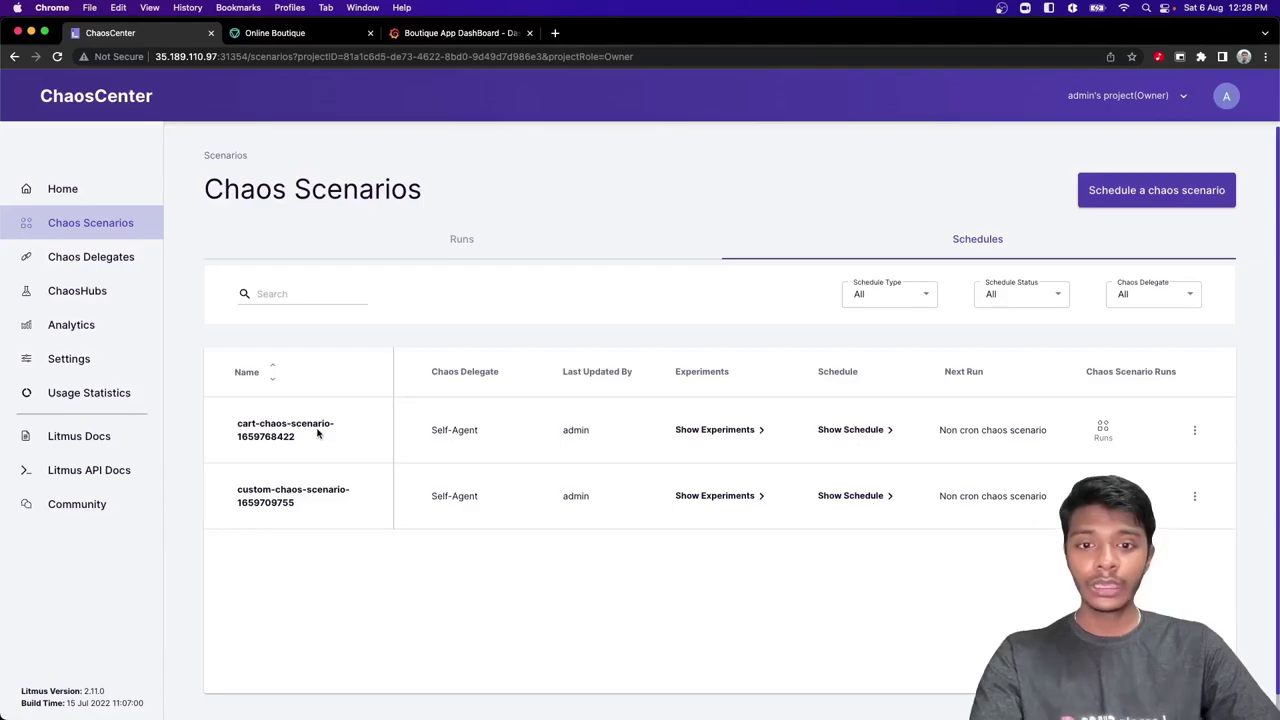
left_click(1194, 430)
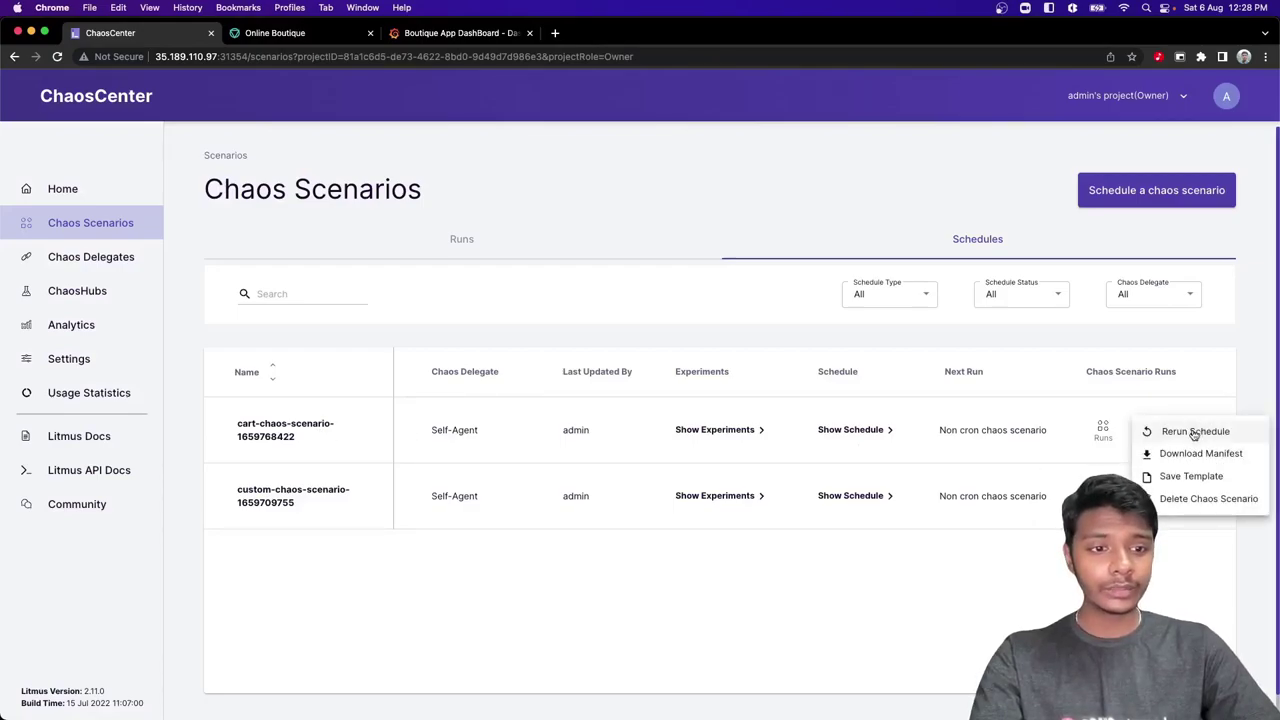
left_click(1193, 432)
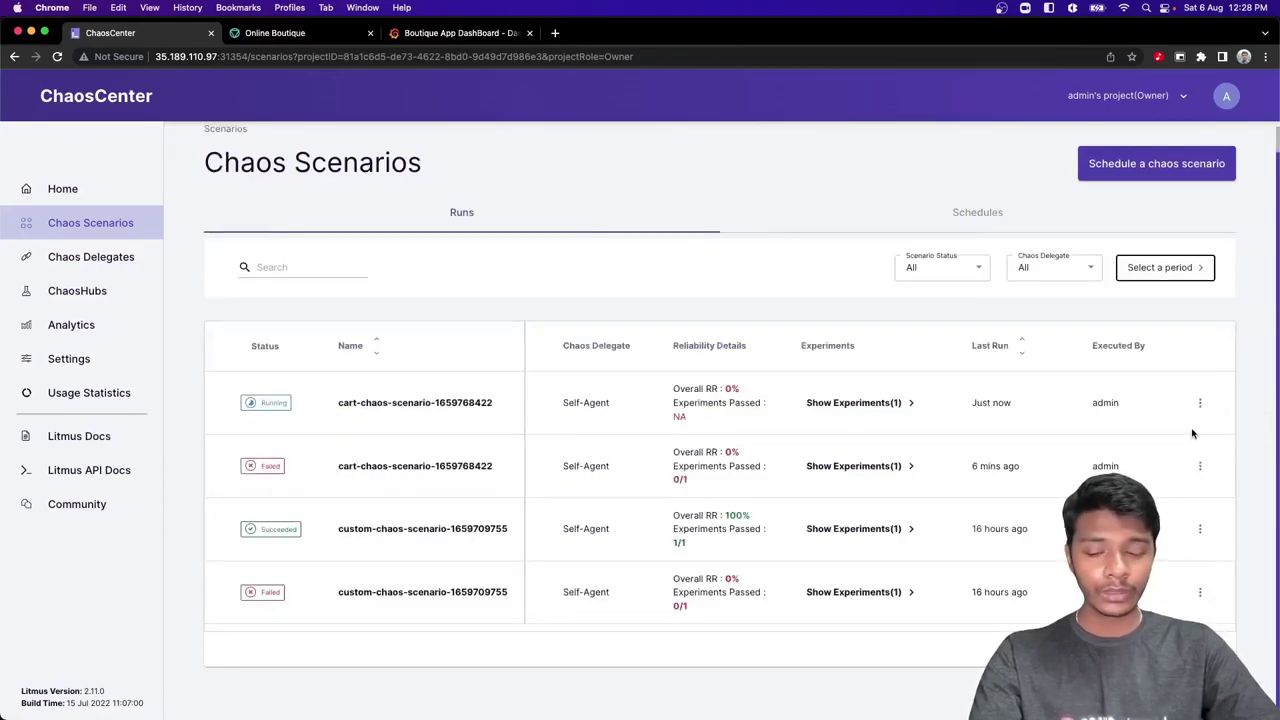
Open the newly started cart-chaos-scenario run and follow the progress of its steps in the graph
left_click(462, 409)
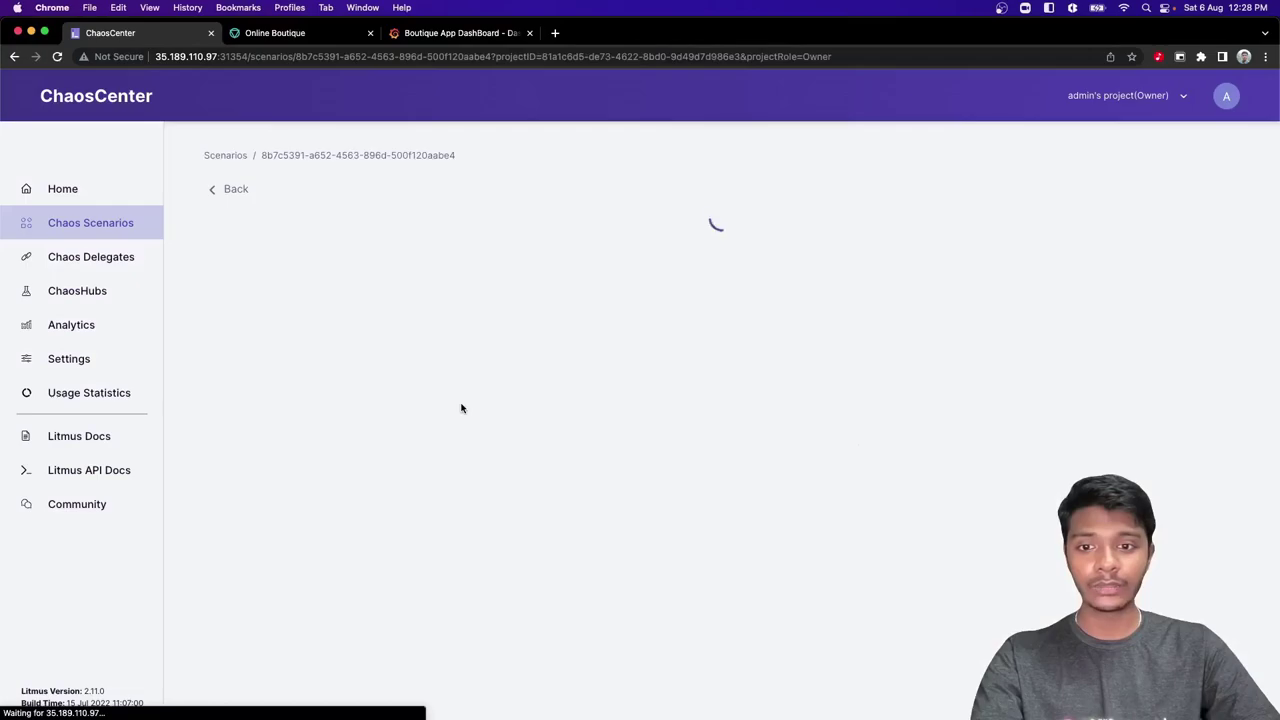
scroll(508, 418, "left", 3)
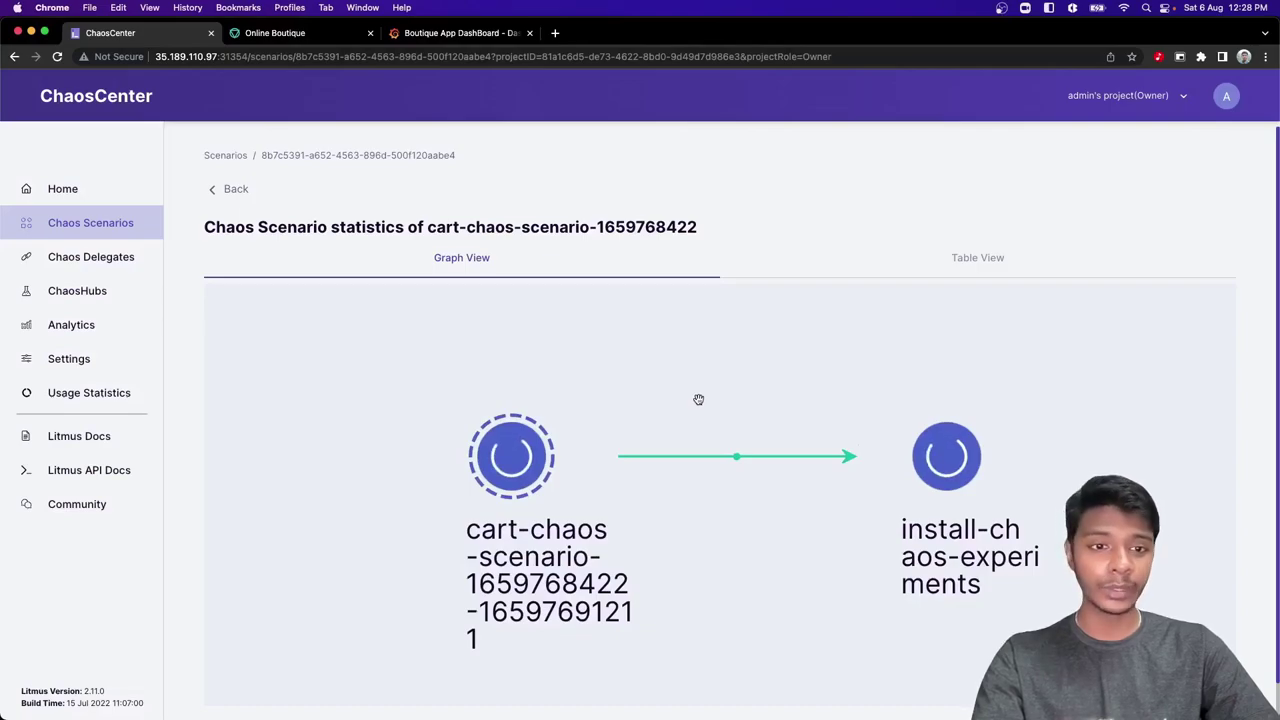
scroll(698, 399, "down", 2)
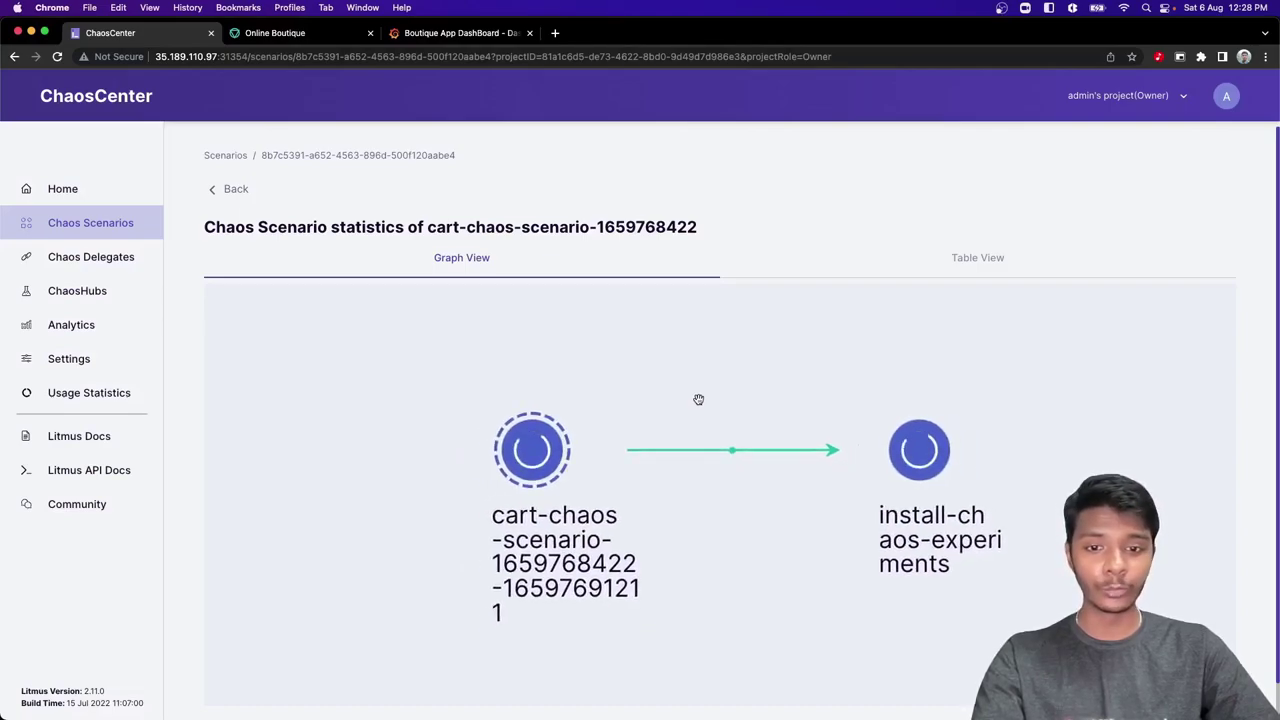
left_click_drag(698, 399, 685, 398)
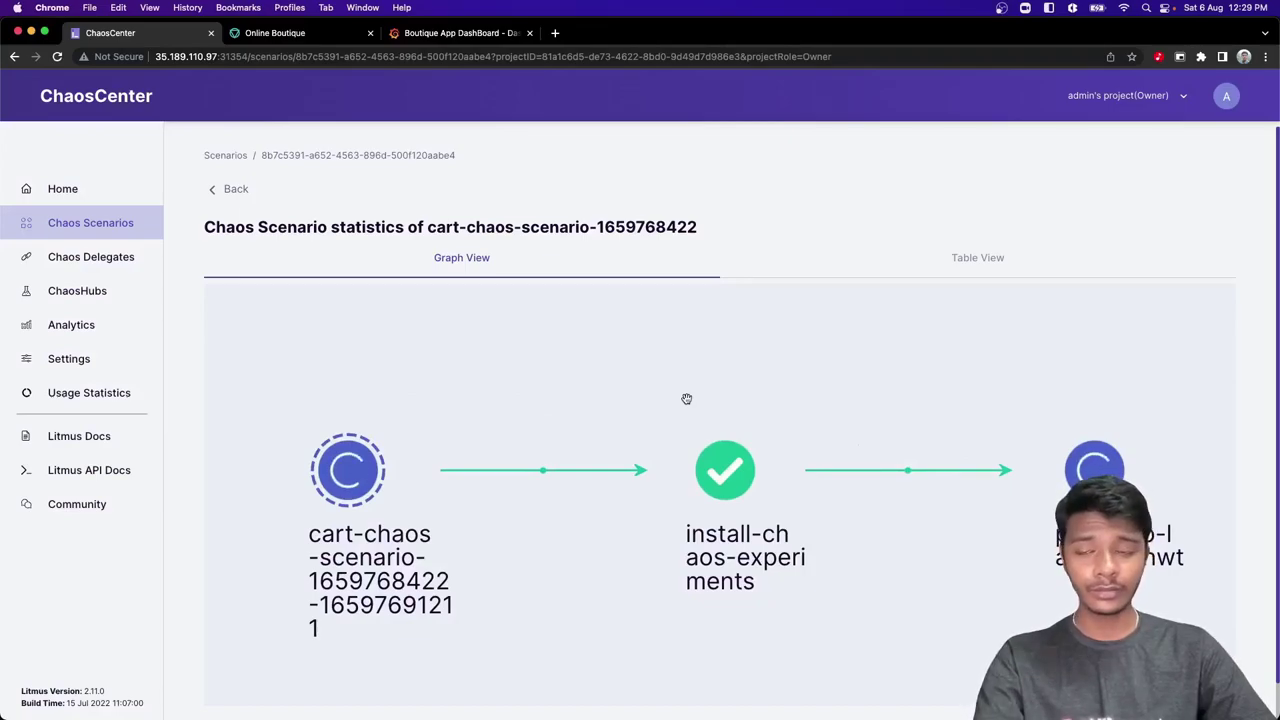
Switch to the Grafana Boutique App DashBoard and examine probe success, frontend and cart QPS, and access durations during the chaos period
left_click(466, 38)
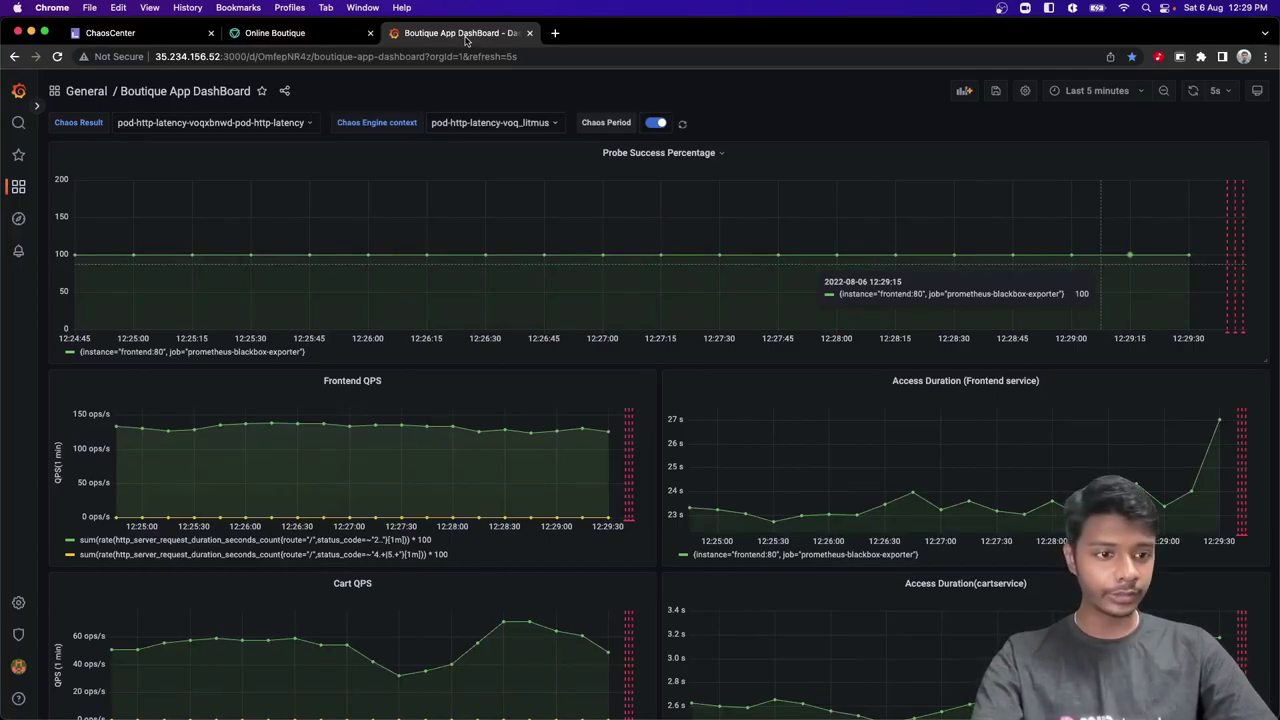
scroll(471, 275, "down", 1)
scroll(471, 278, "down", 1)
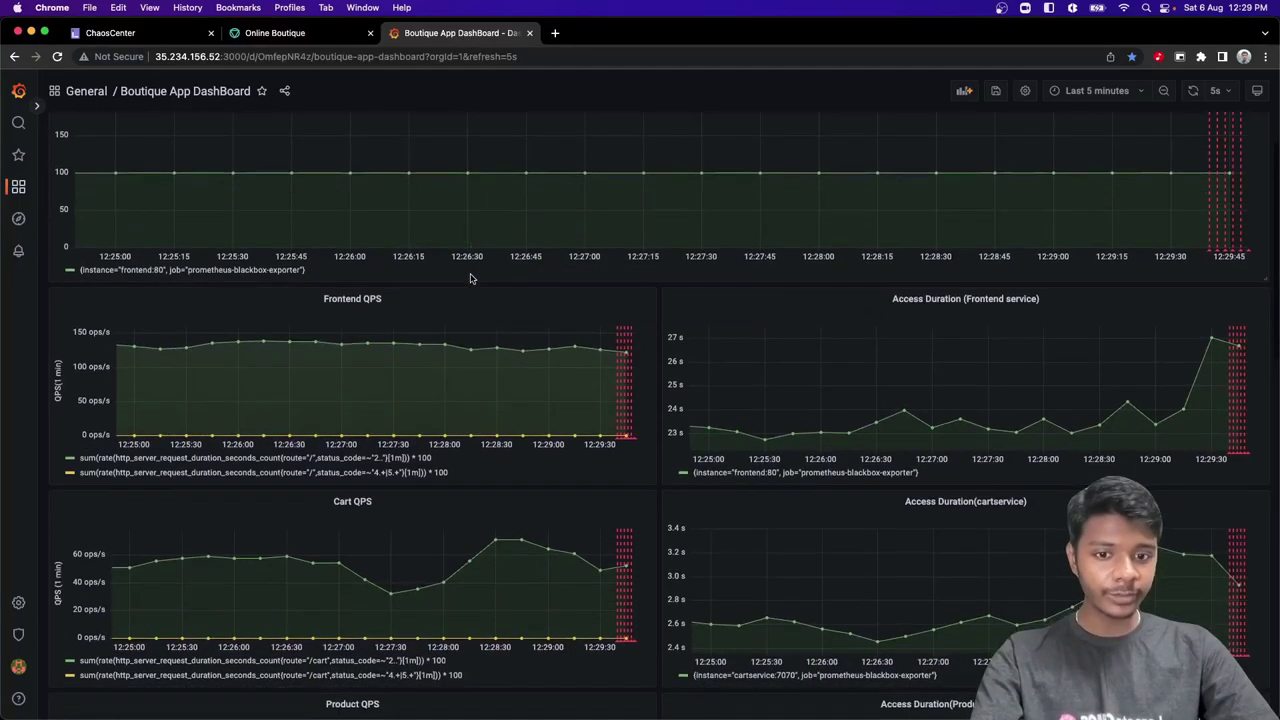
scroll(471, 278, "up", 1)
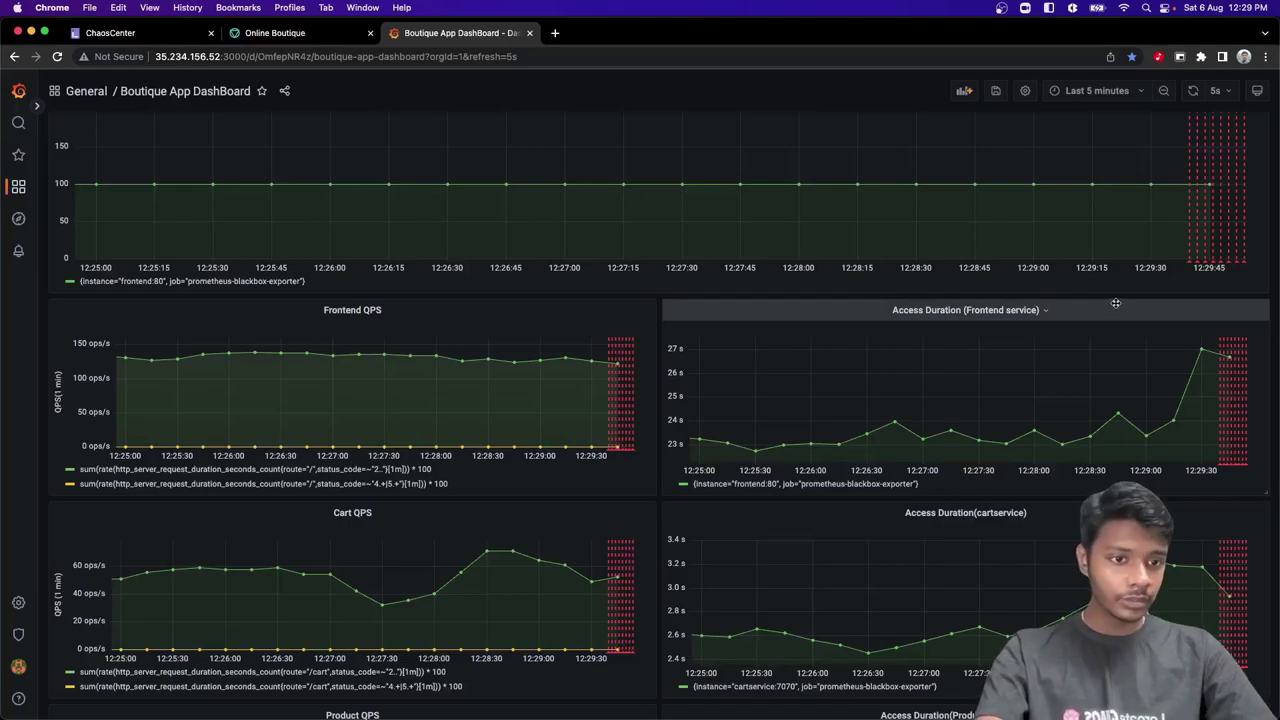
scroll(1115, 303, "down", 1)
scroll(1115, 303, "down", 1)
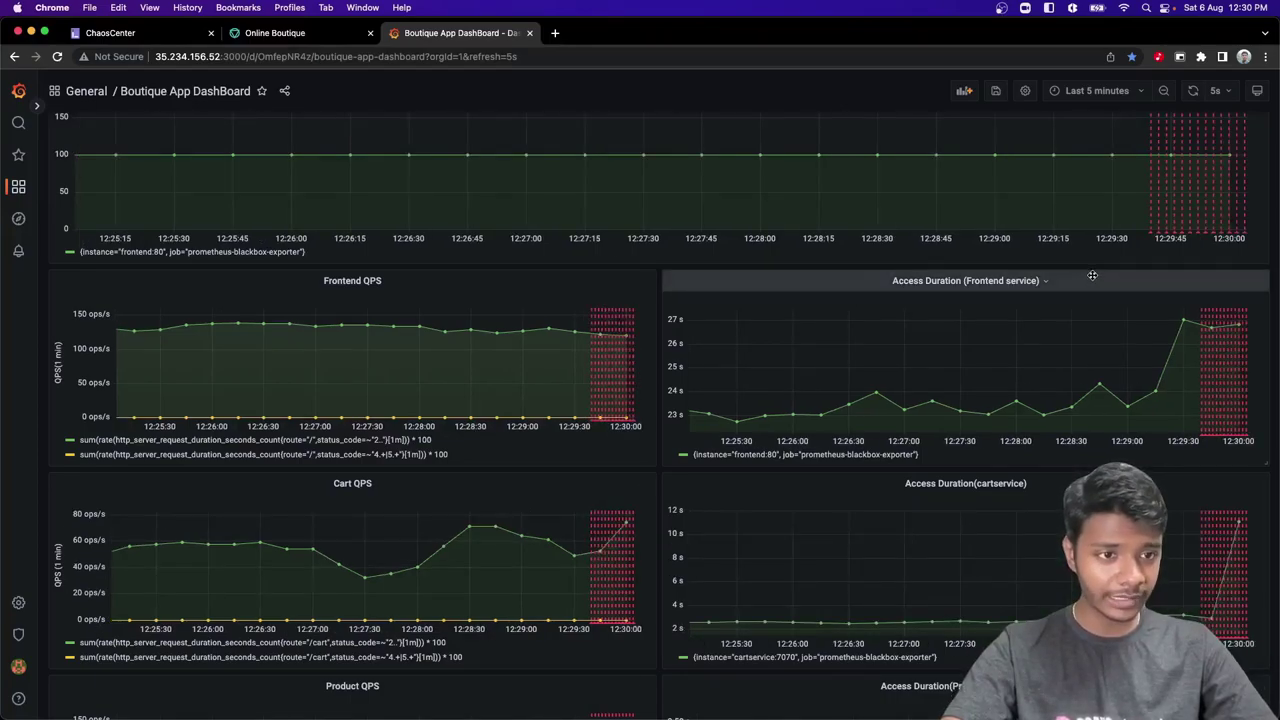
scroll(1092, 275, "up", 1)
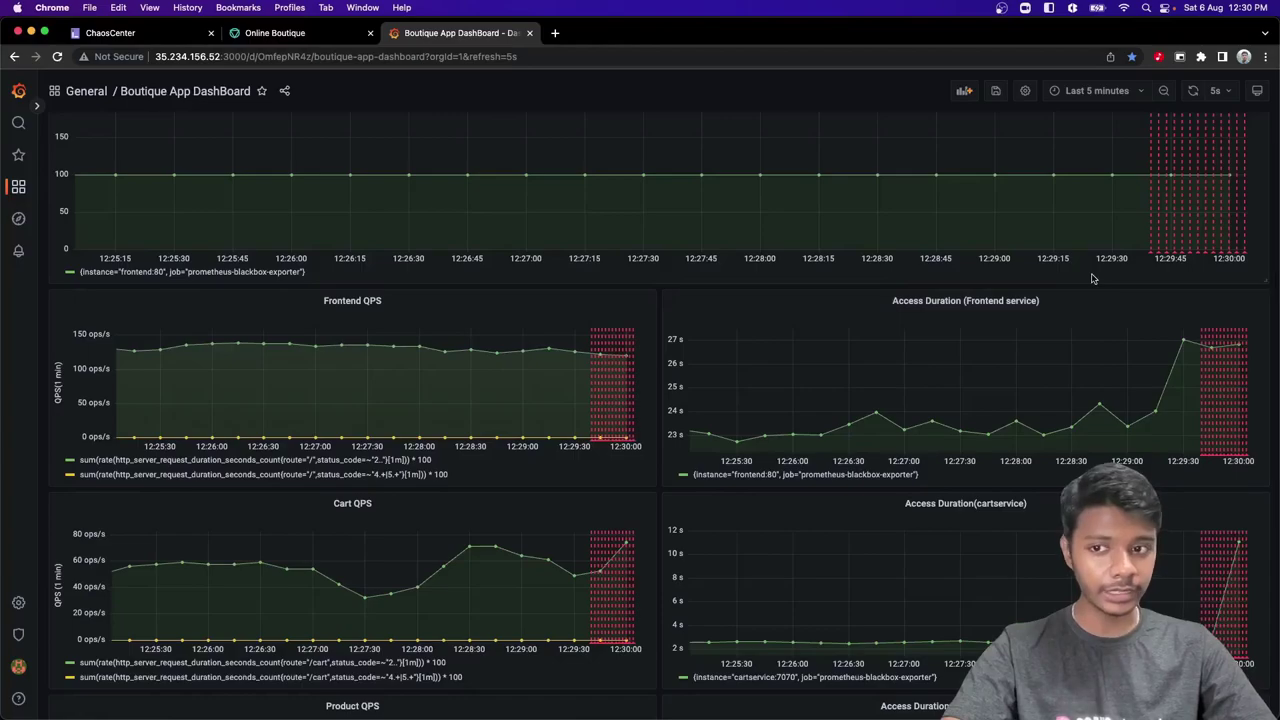
Monitor probe success, frontend and cart QPS, and the cartservice access duration on the dashboard as the chaos continues
scroll(1085, 274, "up", 3)
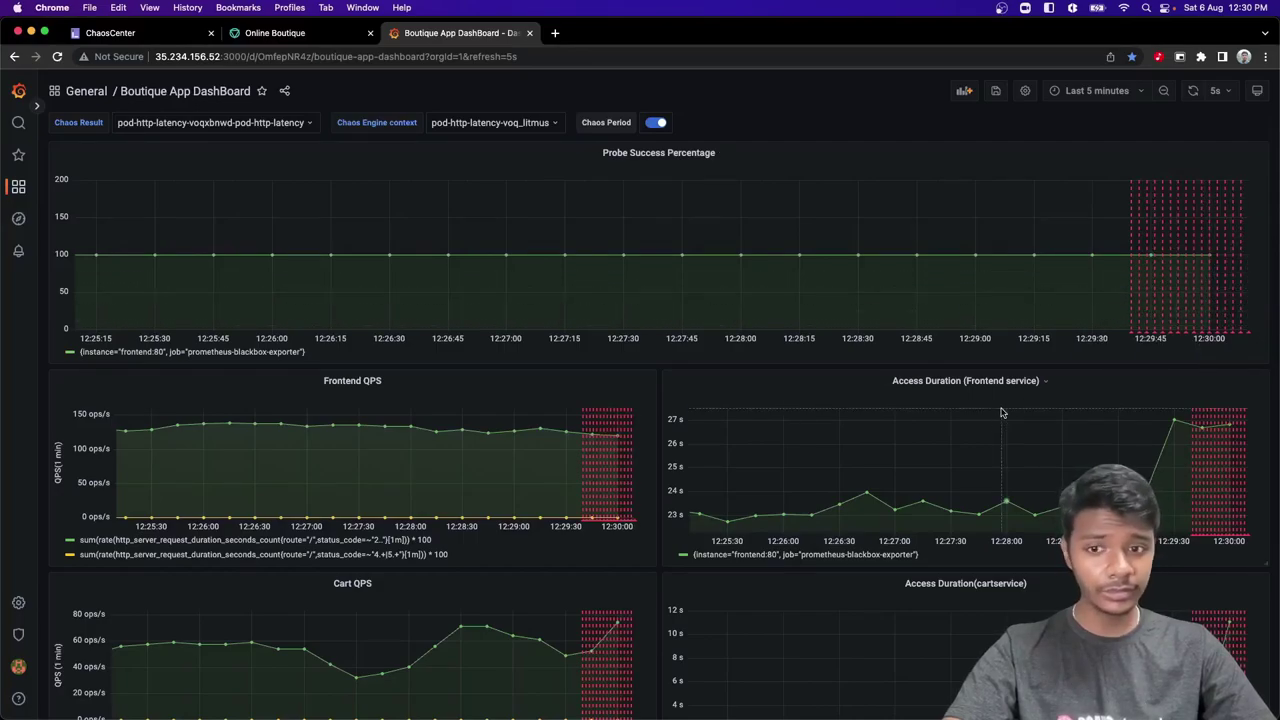
scroll(1002, 412, "down", 2)
scroll(1002, 412, "up", 2)
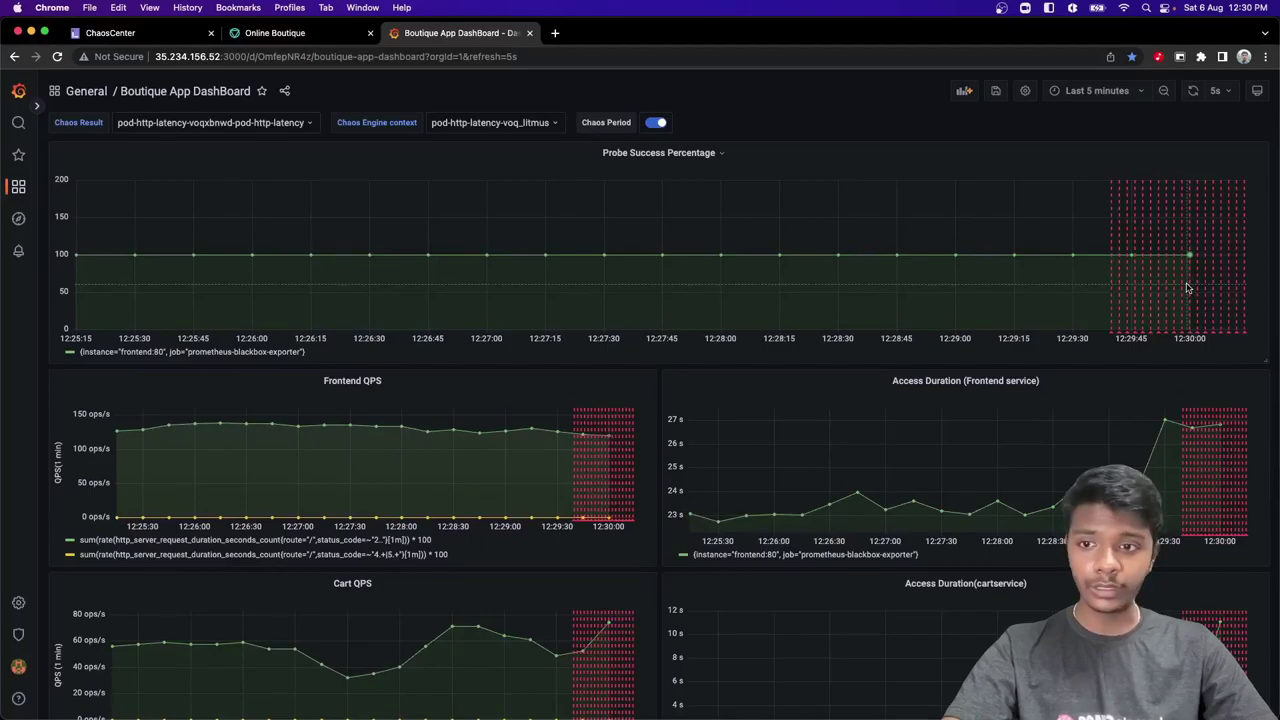
scroll(1188, 288, "down", 3)
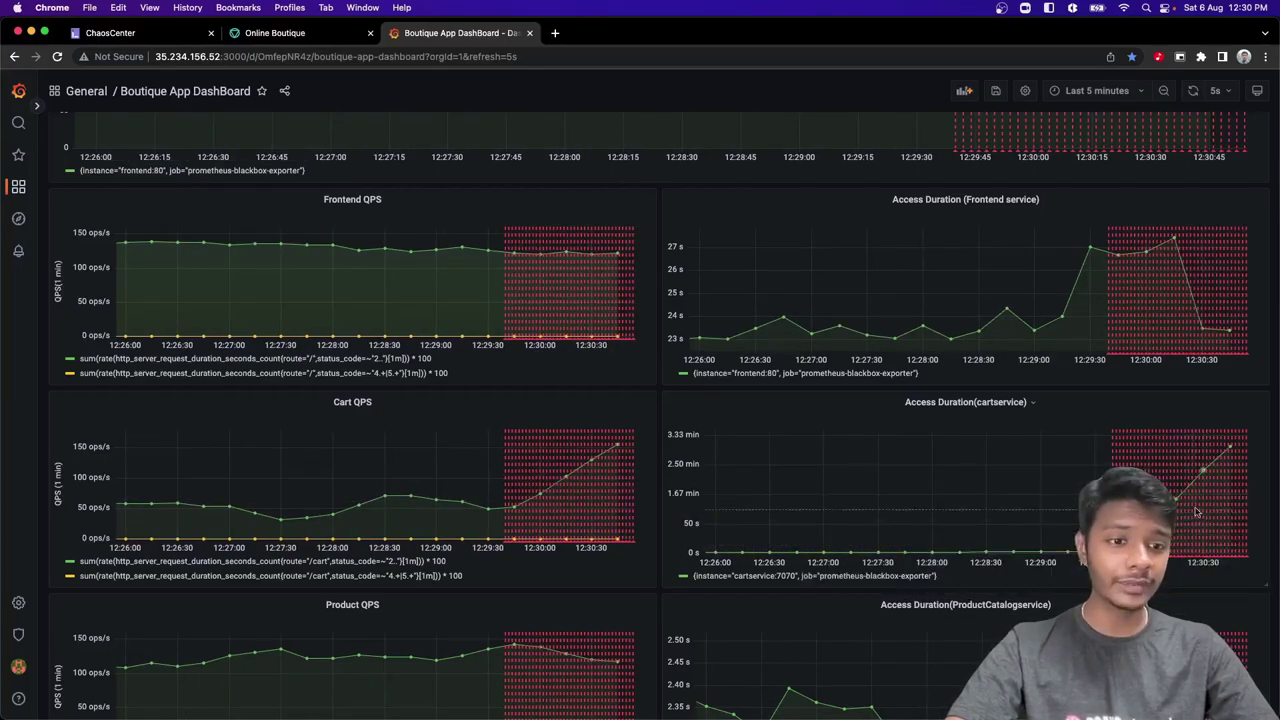
mouse_move(1227, 467)
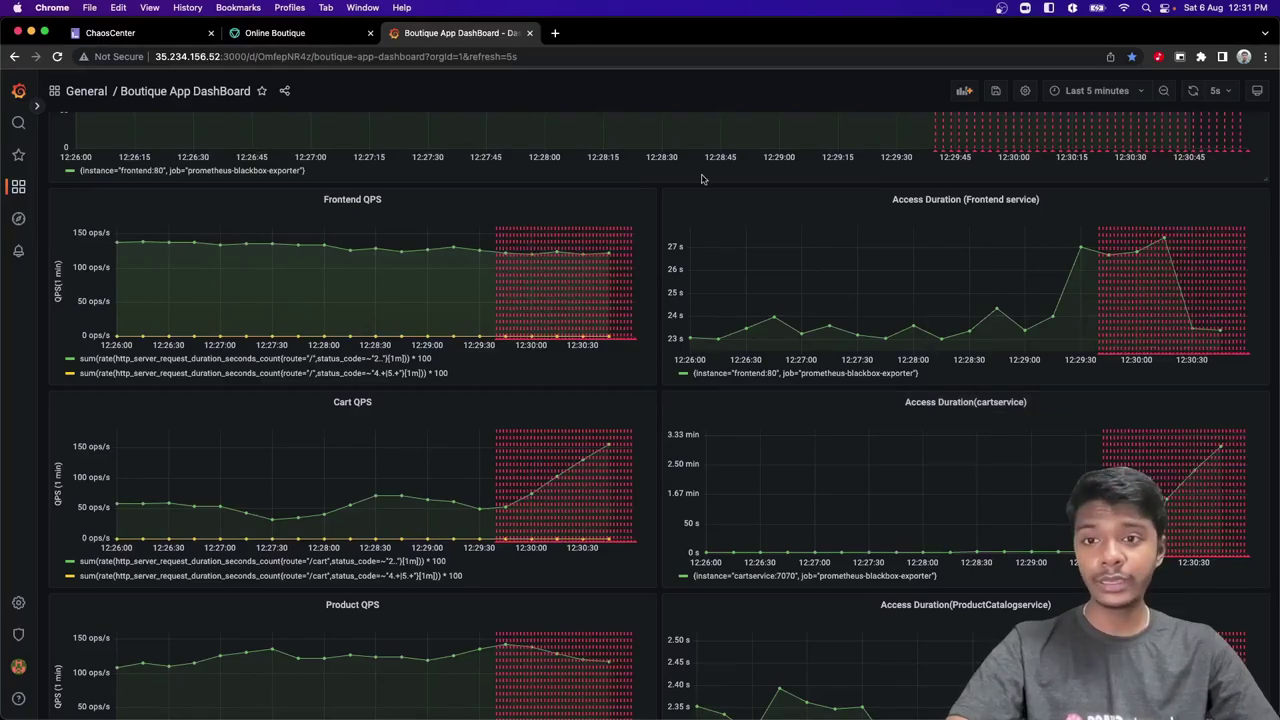
Switch to the Online Boutique cart page and reload it three times to check its availability during the chaos
left_click(331, 36)
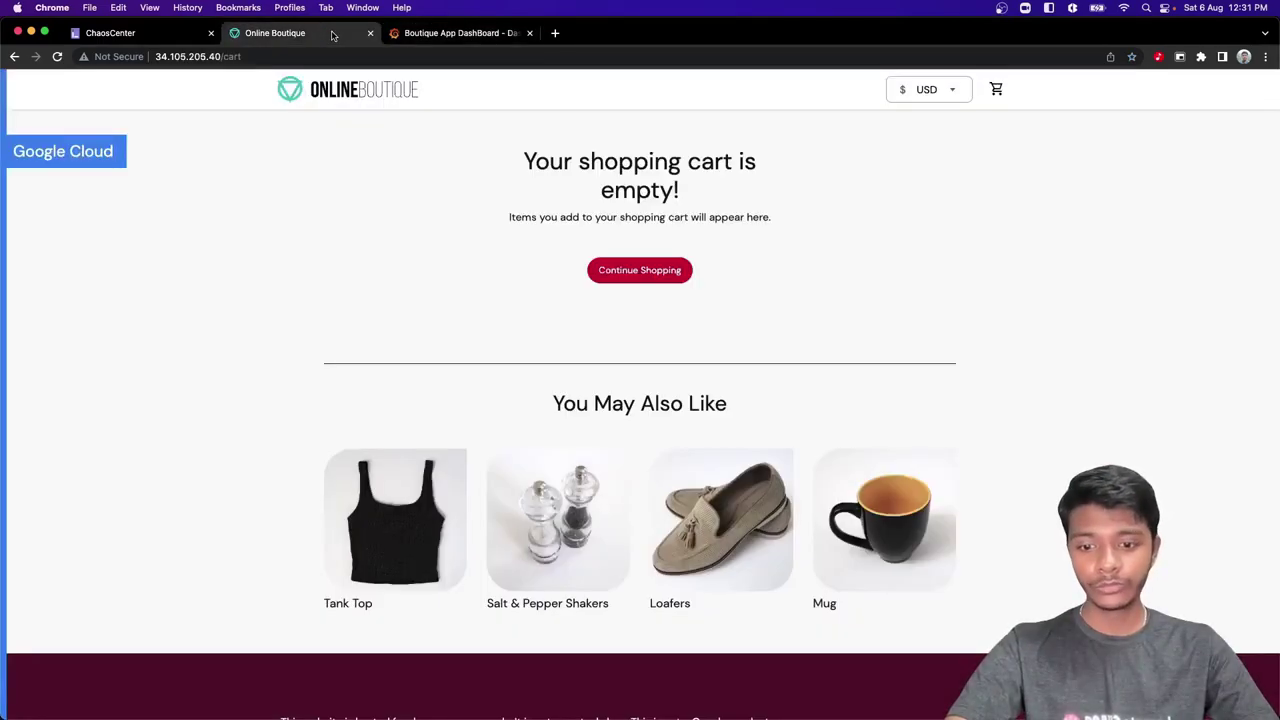
key("super+r")
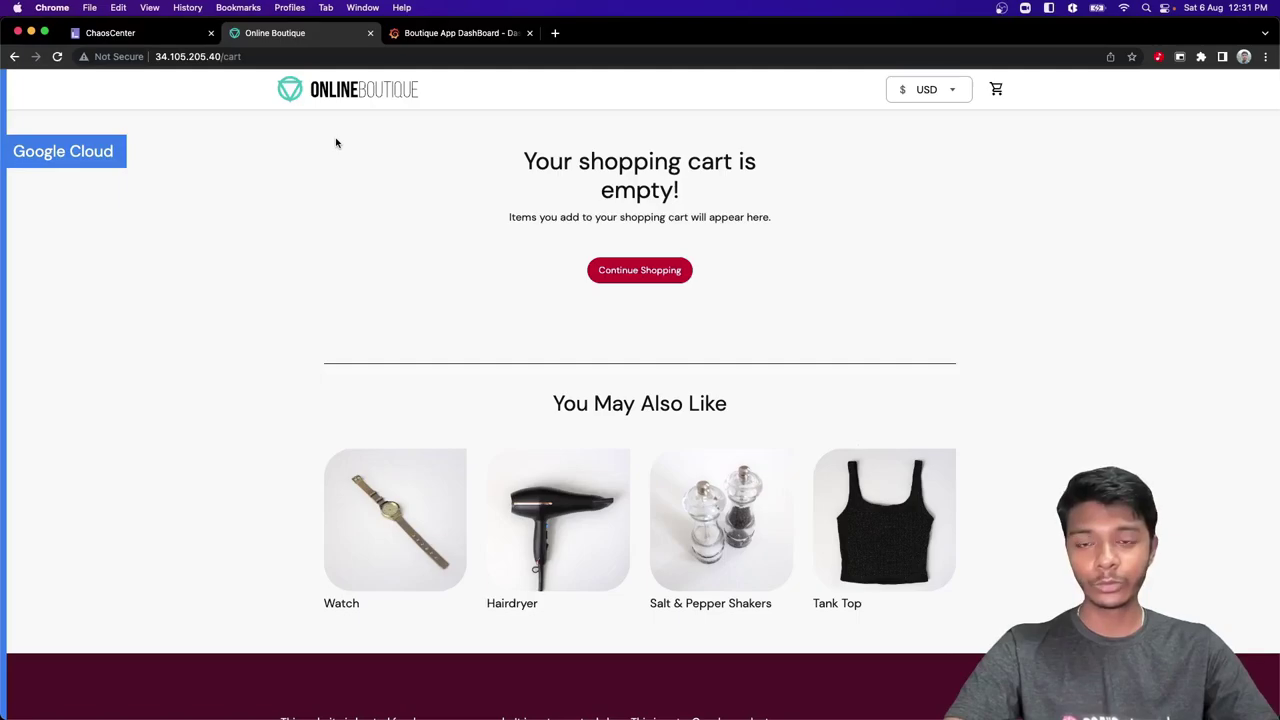
key("super+r")
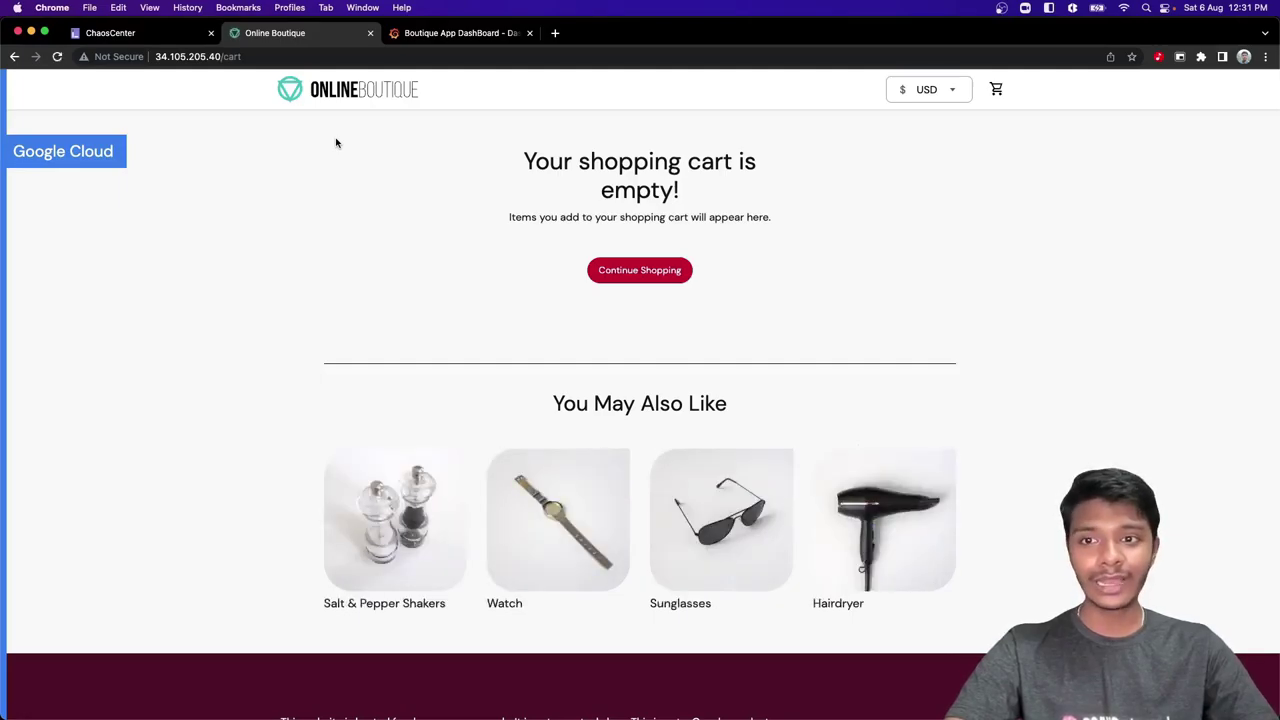
key("super+r")
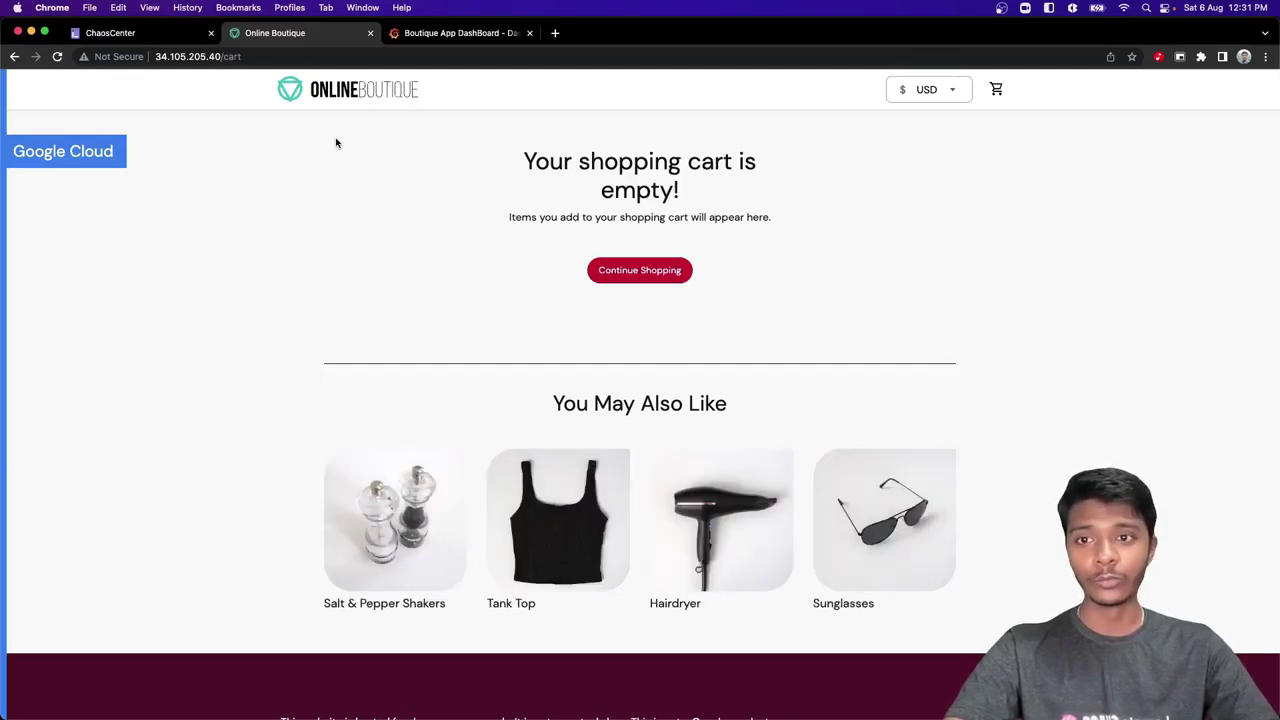
Return to the Grafana dashboard and widen its time range, trying the last 30 minutes before settling on the last 15 minutes
key("ctrl+Tab")
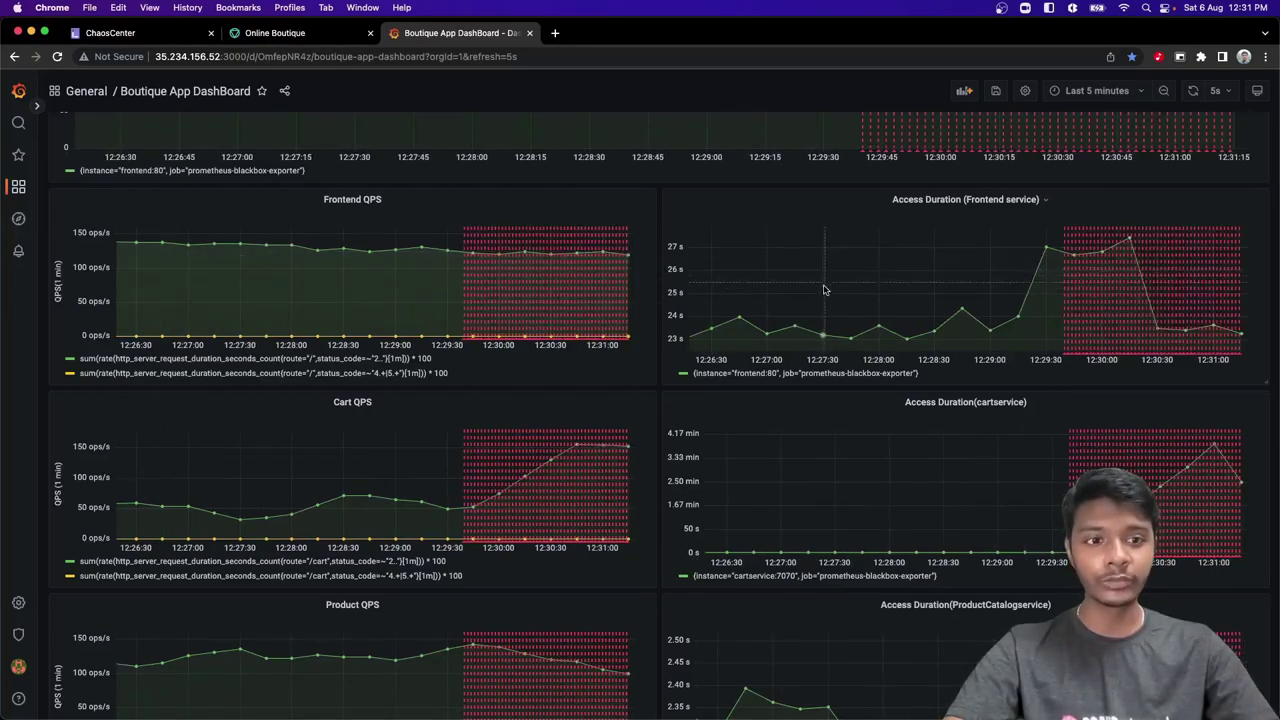
scroll(811, 336, "up", 1)
scroll(811, 336, "up", 3)
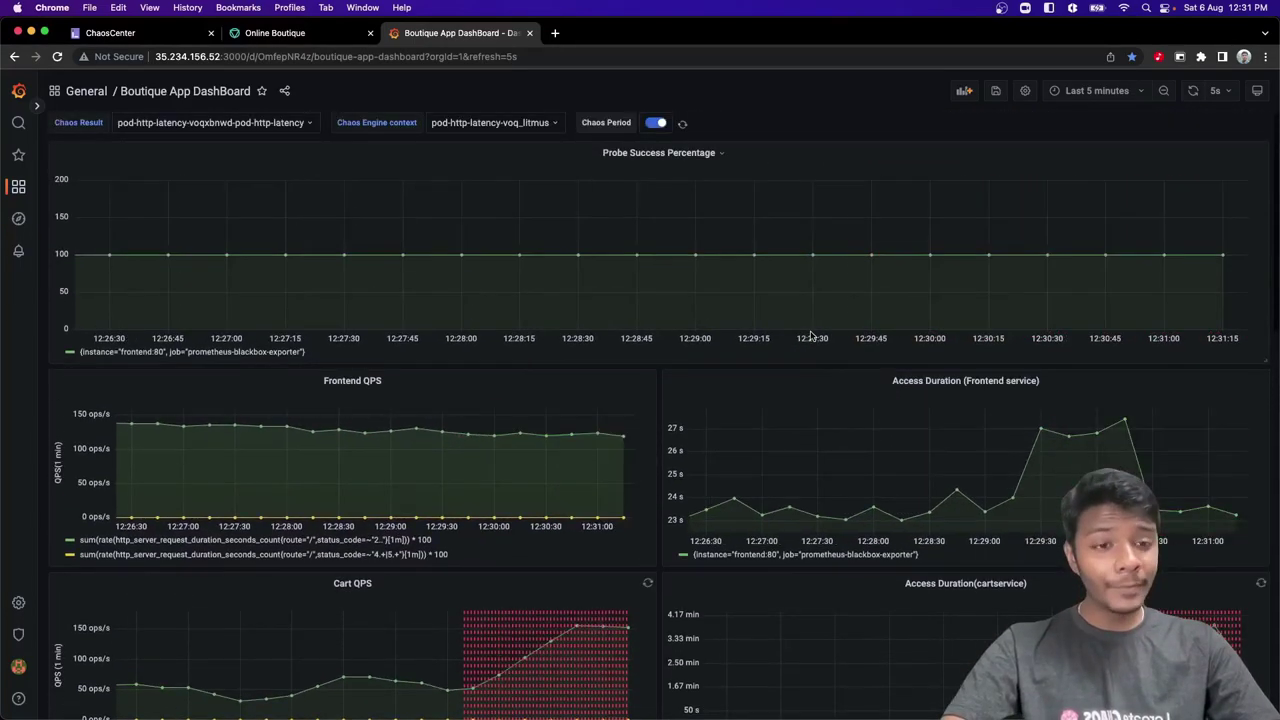
left_click(1104, 91)
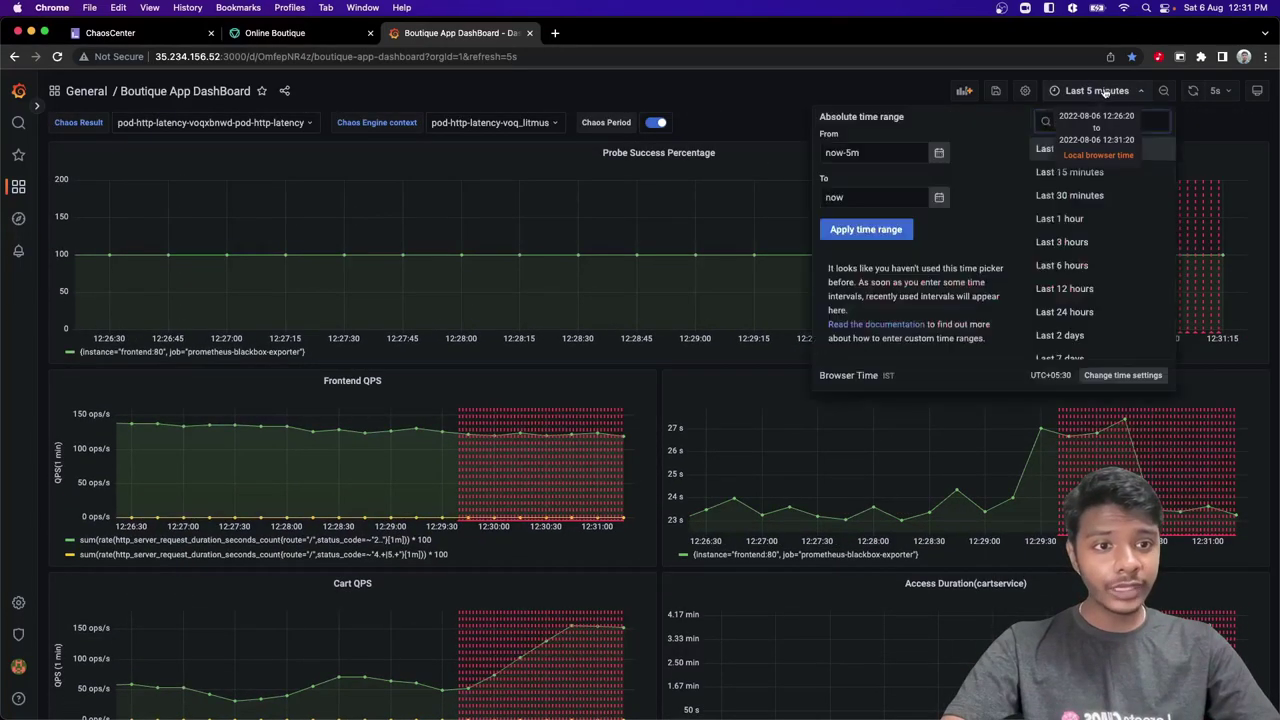
left_click(1061, 196)
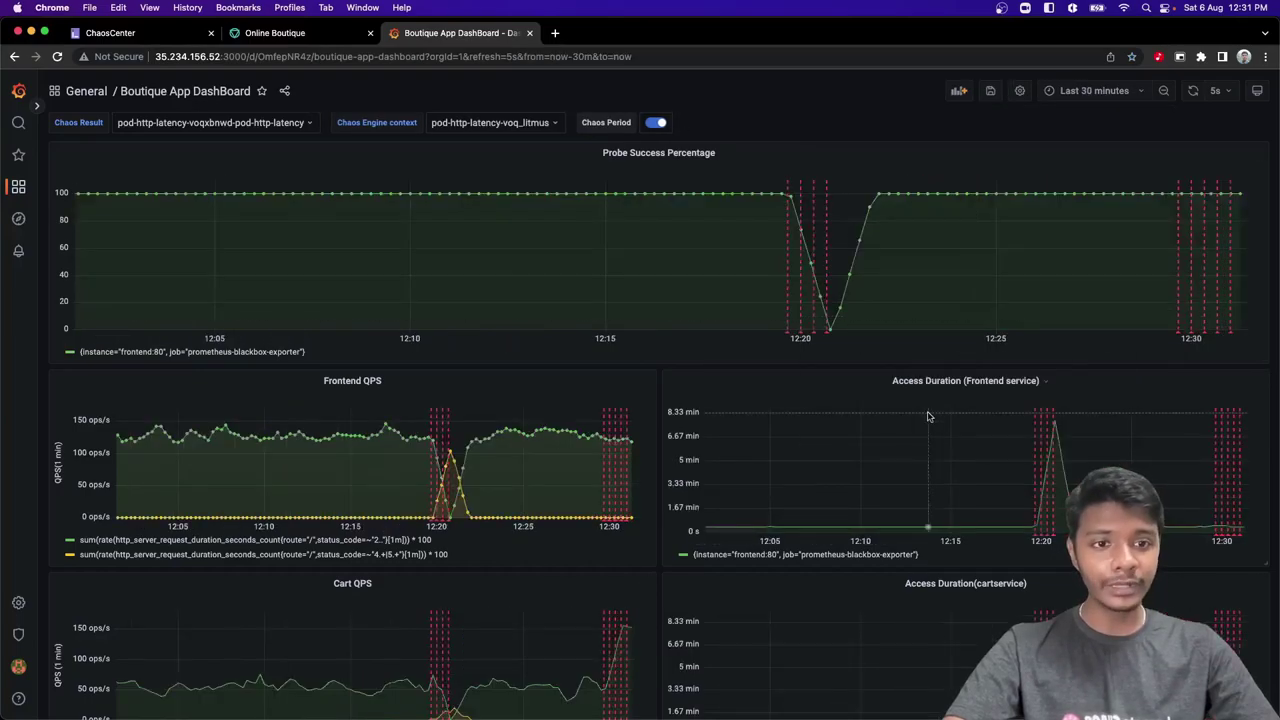
scroll(928, 417, "down", 1)
left_click(1094, 91)
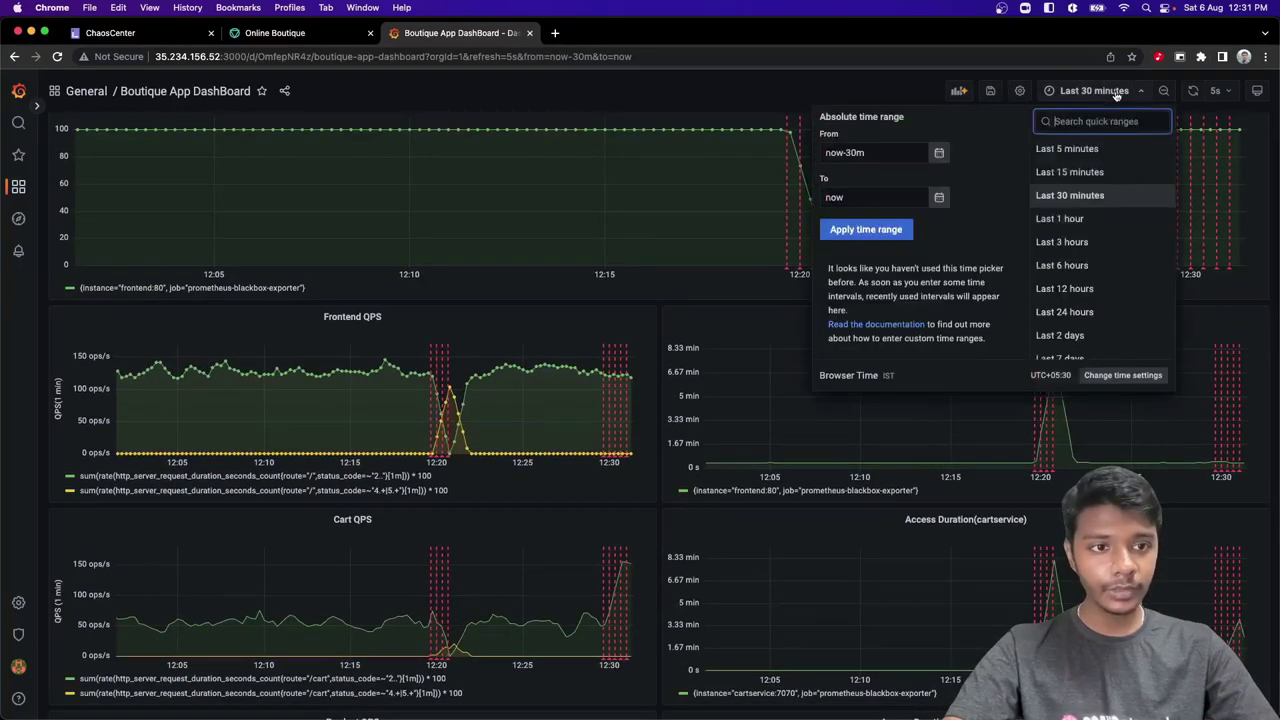
left_click(1070, 172)
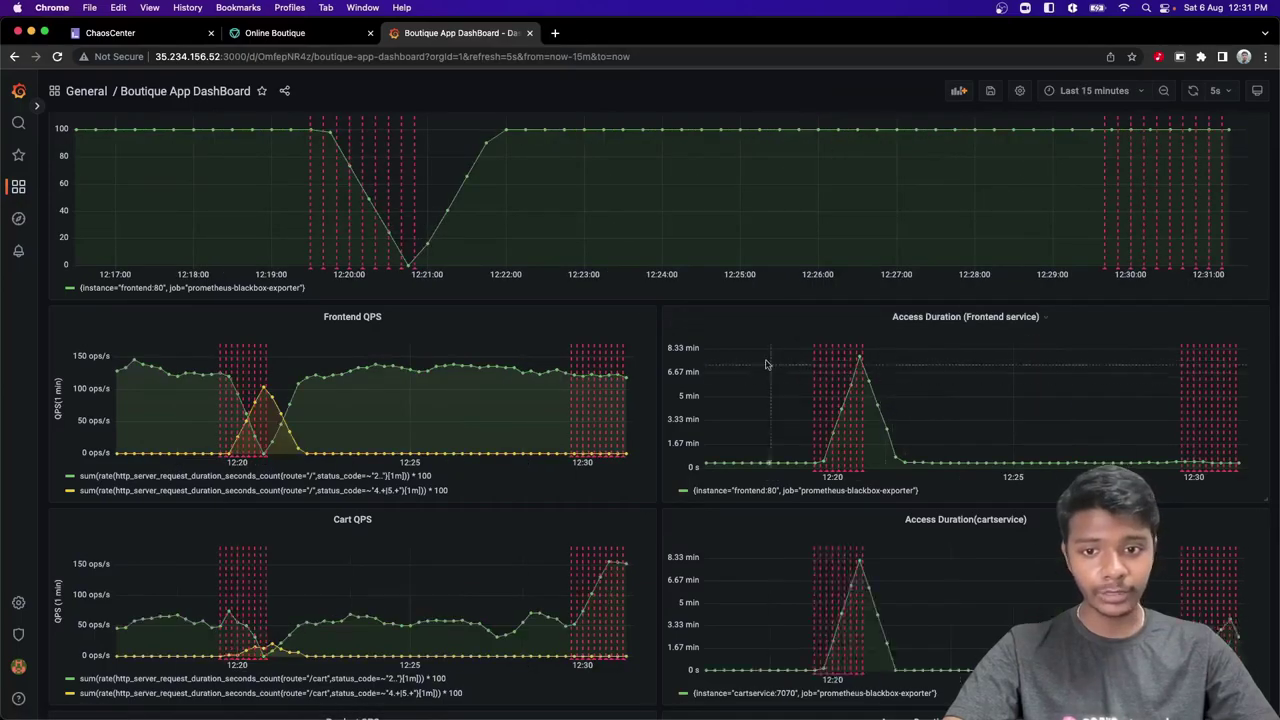
Compare the QPS and access duration graphs of the two chaos periods, focusing on the cartservice access duration
scroll(522, 460, "down", 1)
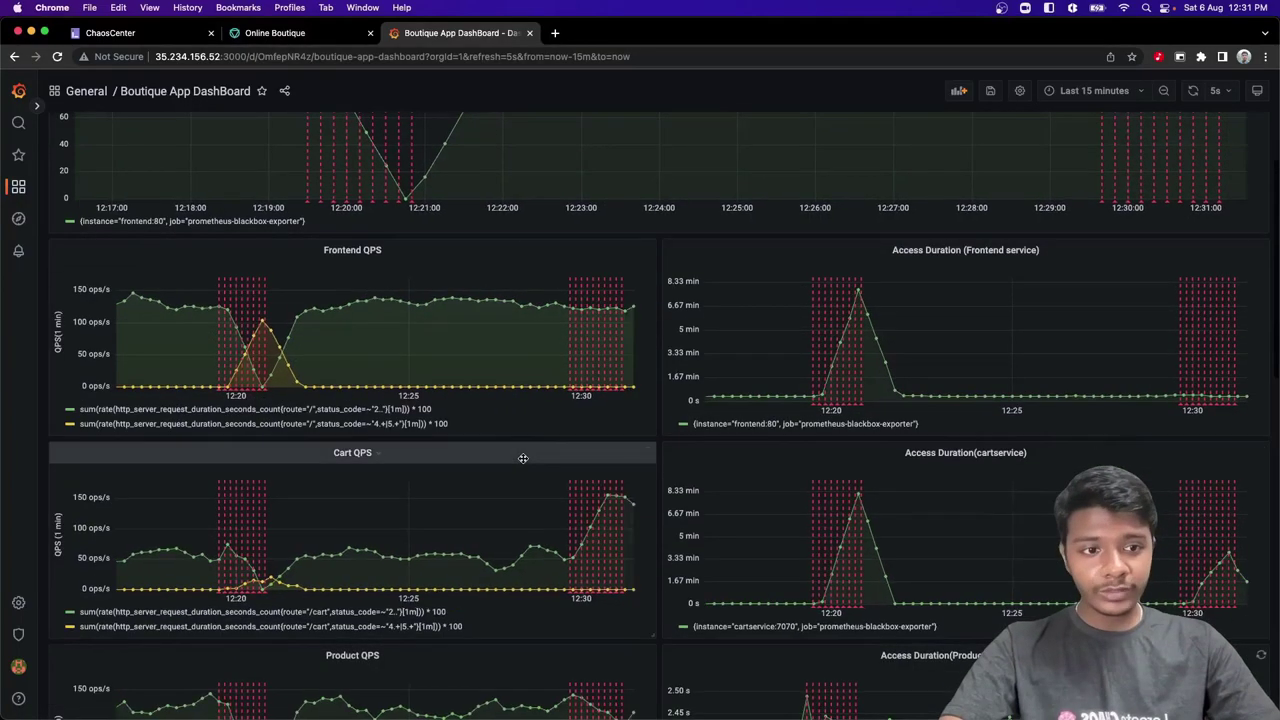
scroll(522, 458, "down", 2)
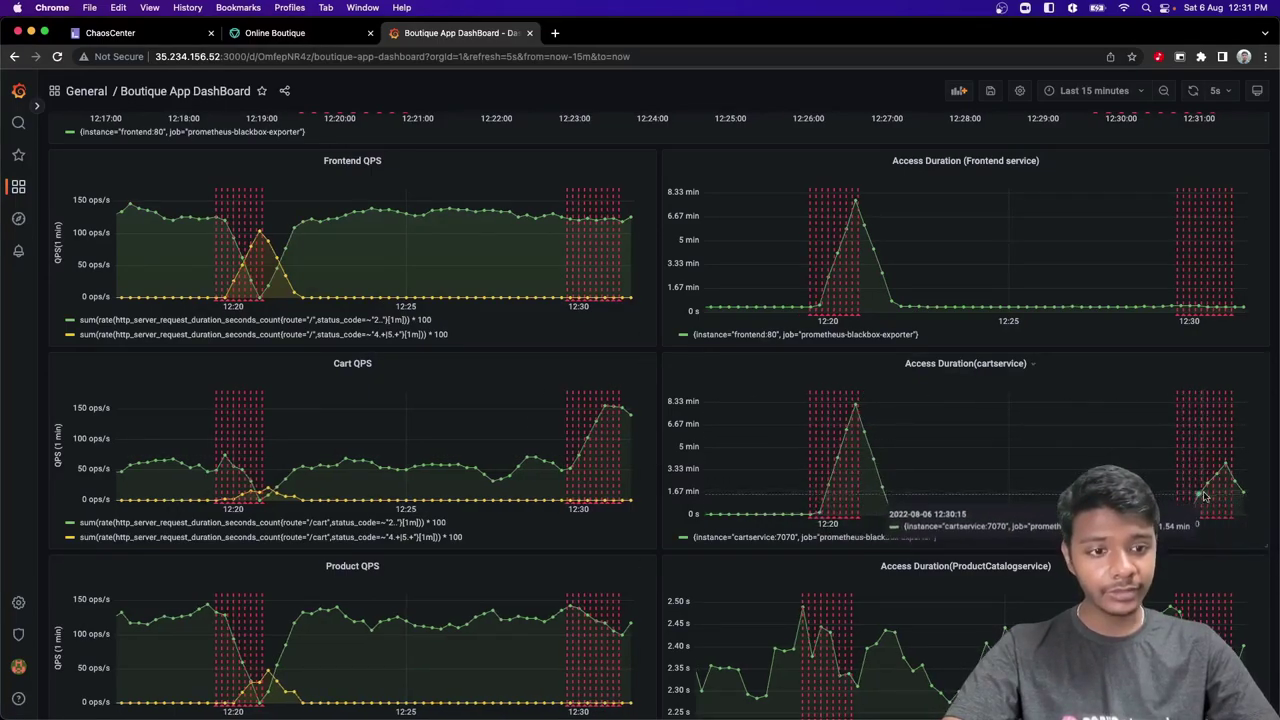
mouse_move(1212, 500)
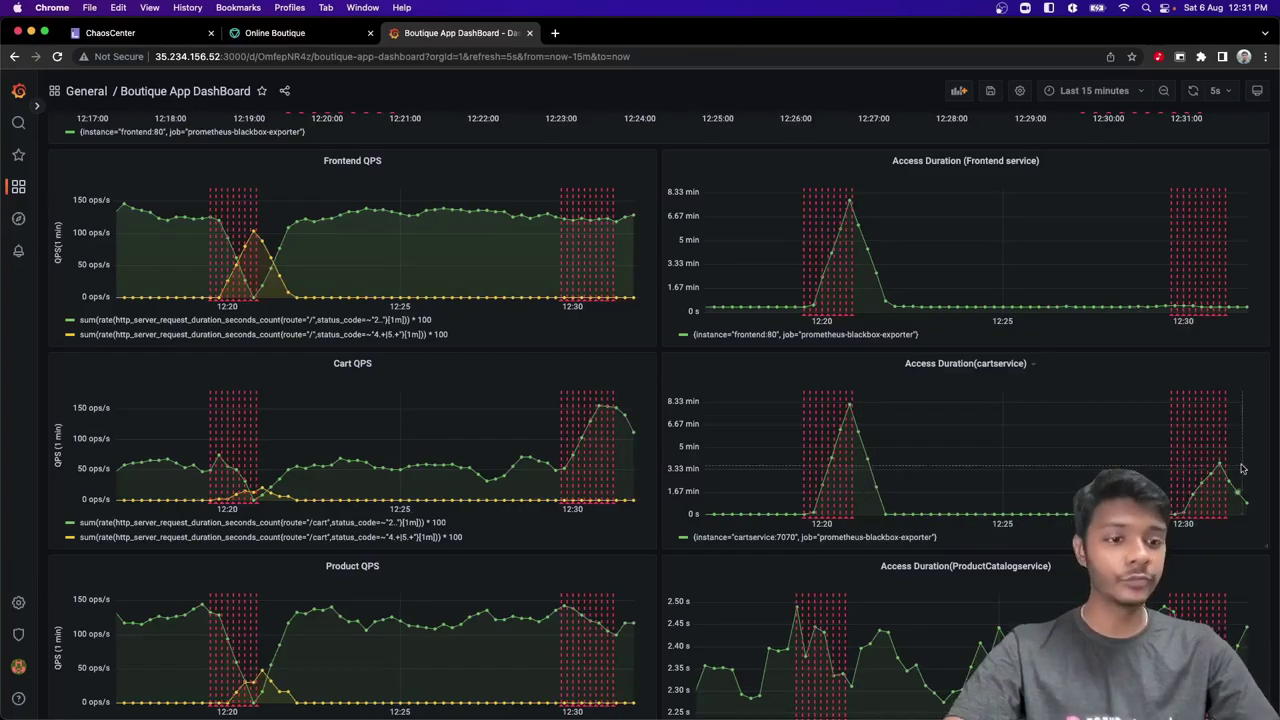
mouse_move(1222, 467)
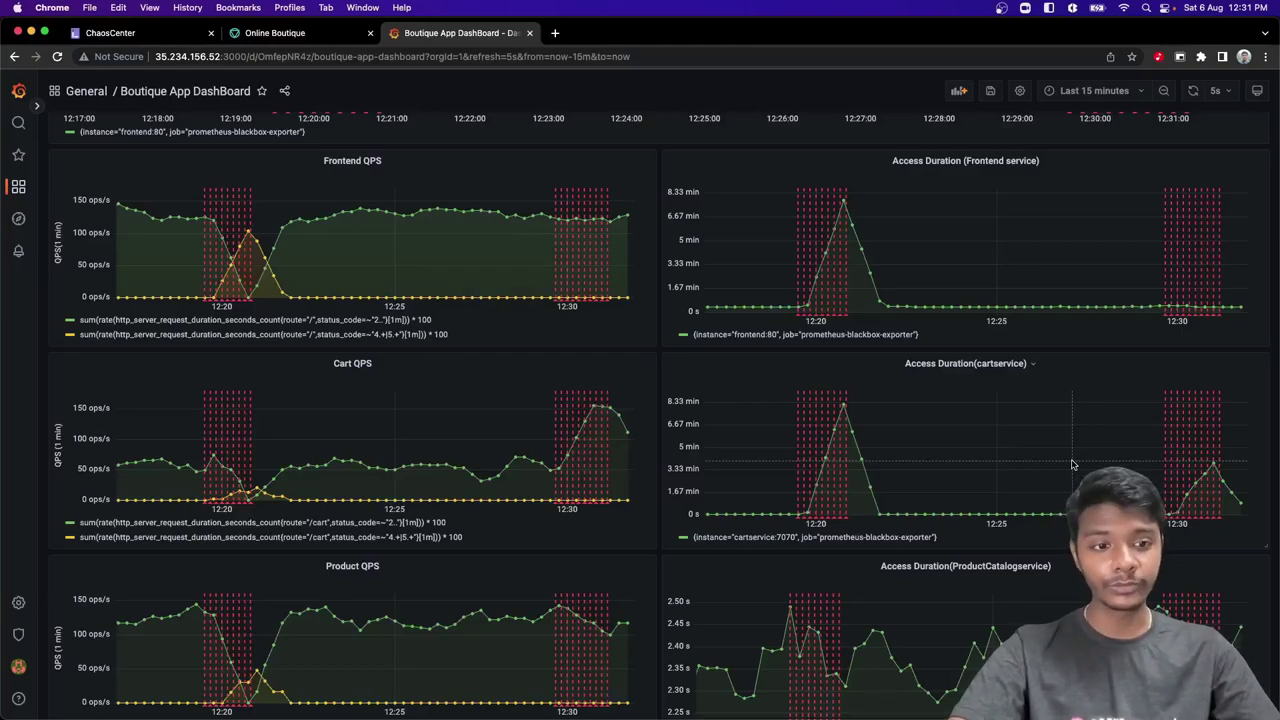
scroll(1072, 464, "down", 2)
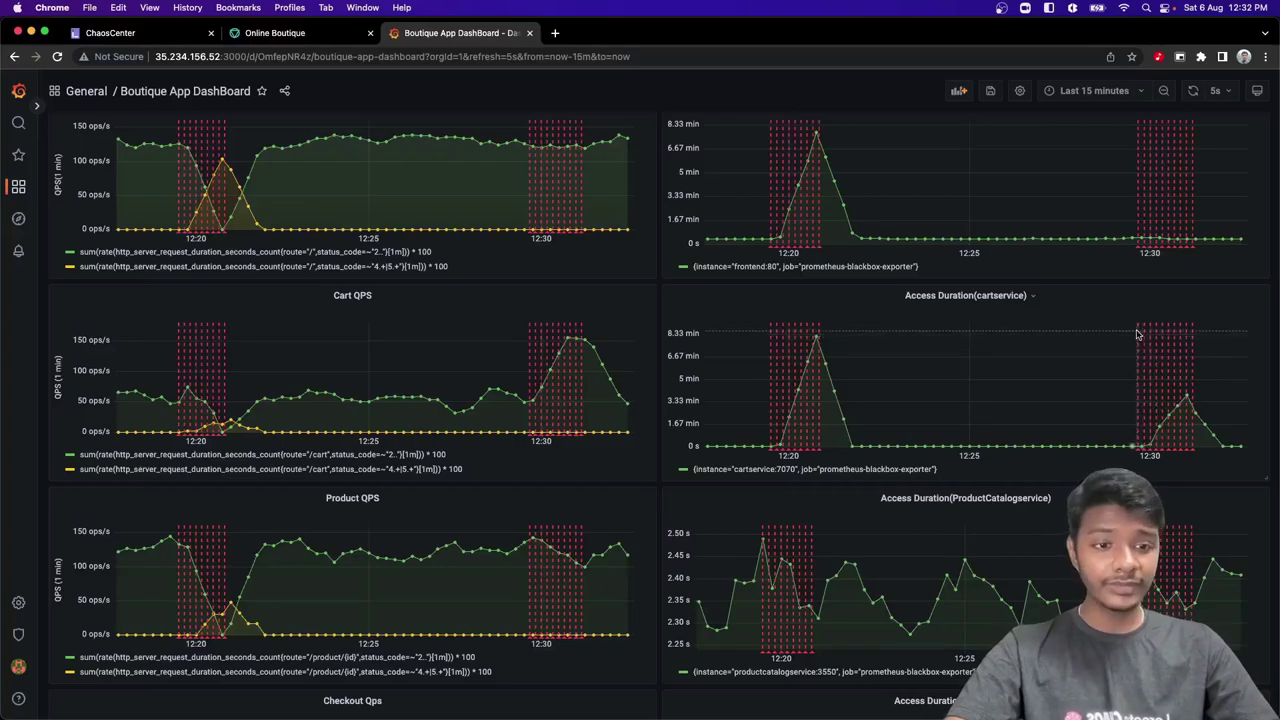
Narrow the dashboard's time range to the last 5 minutes and briefly check the Online Boutique cart page
left_click(1094, 90)
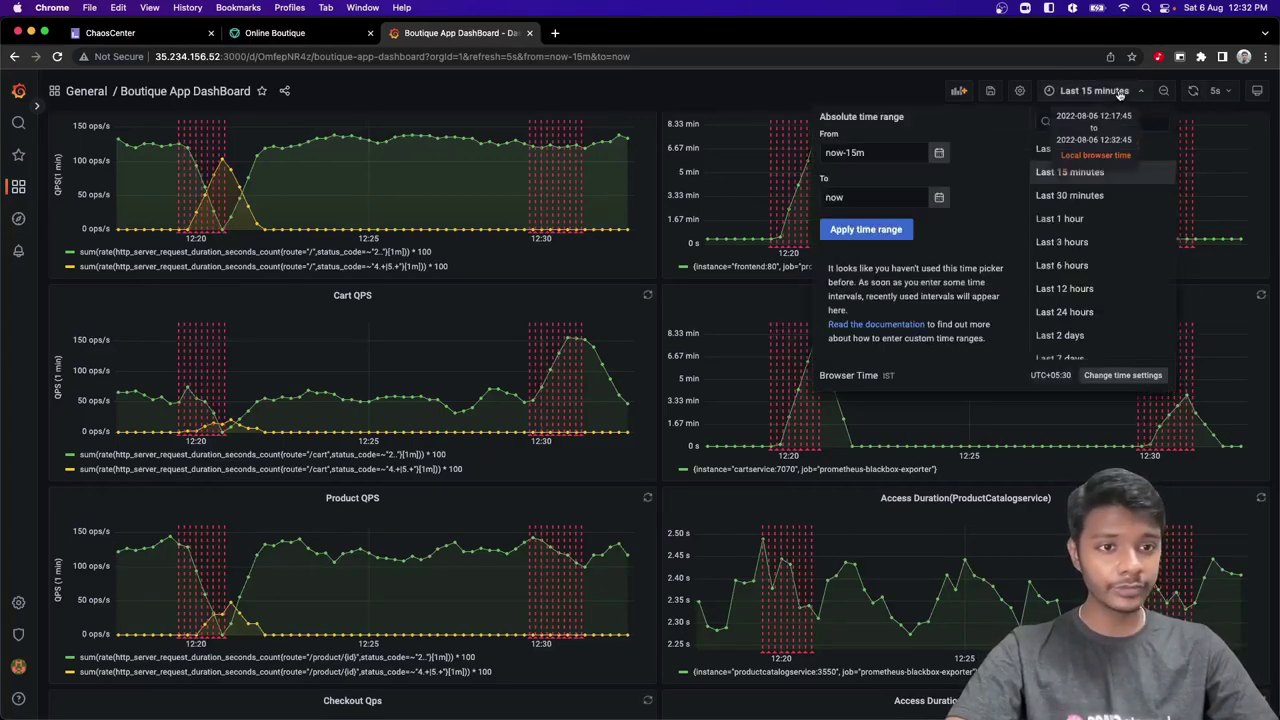
left_click(1080, 149)
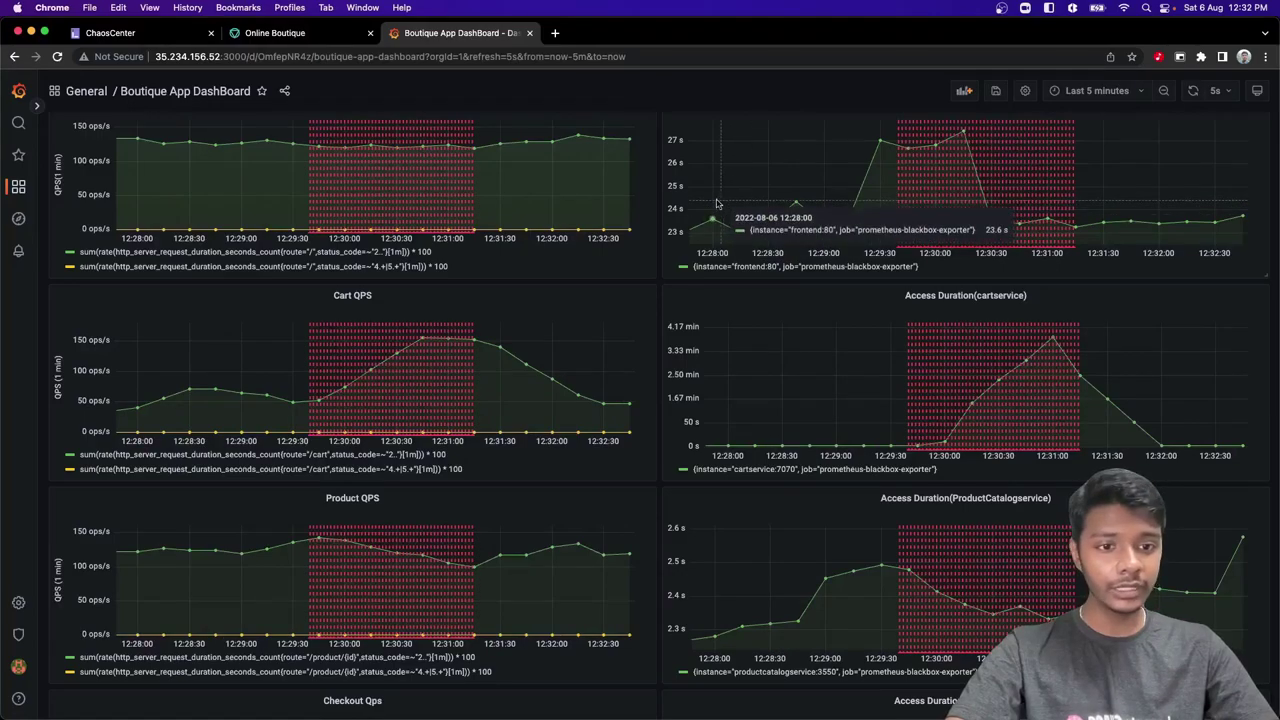
left_click(285, 35)
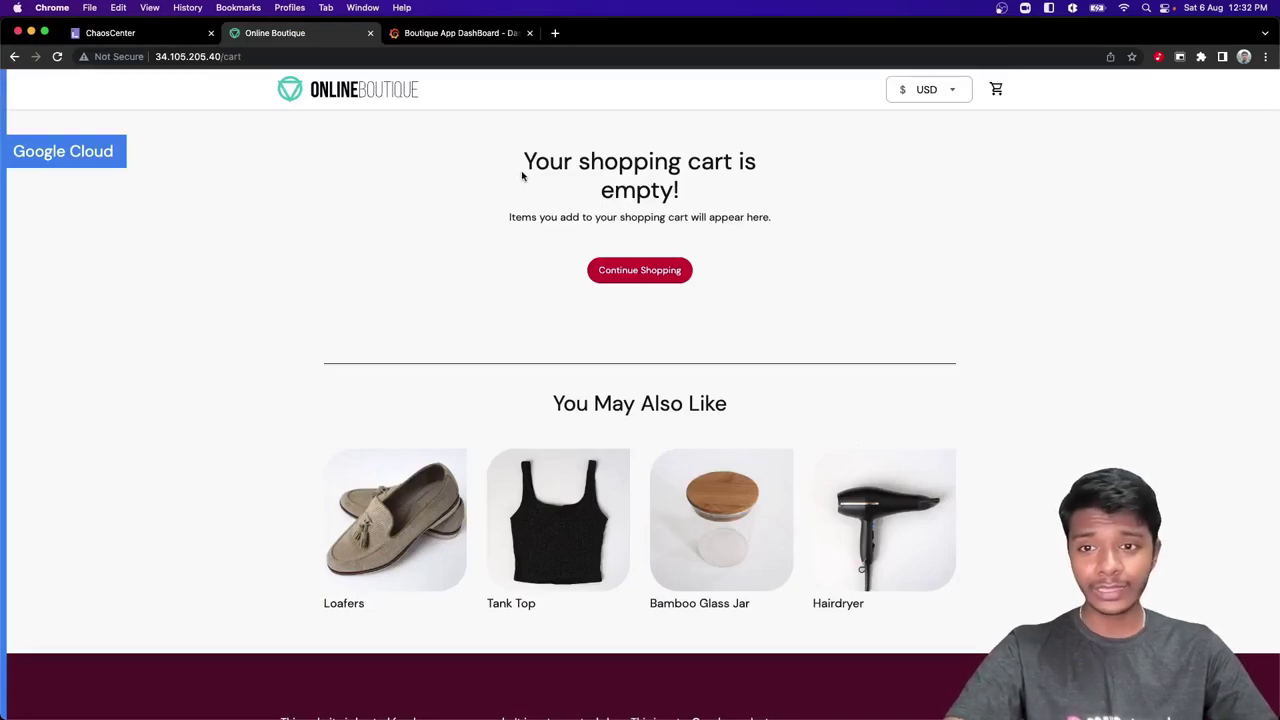
left_click(459, 36)
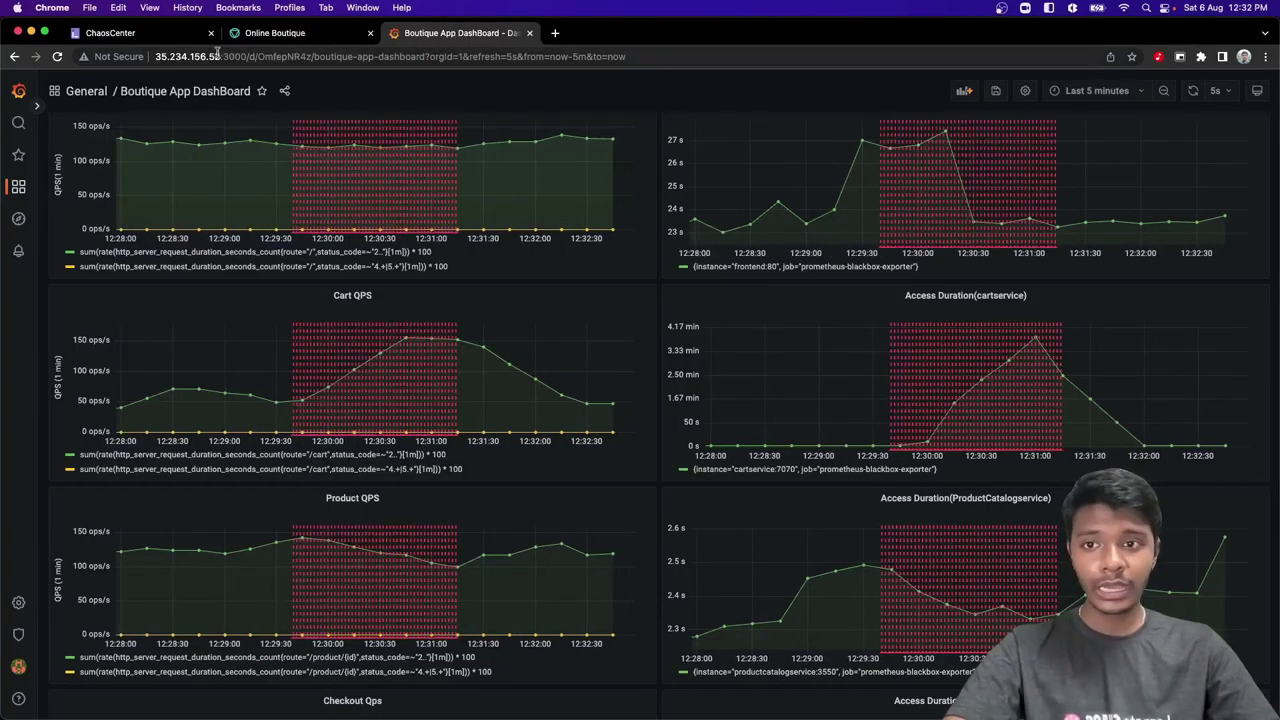
left_click(180, 38)
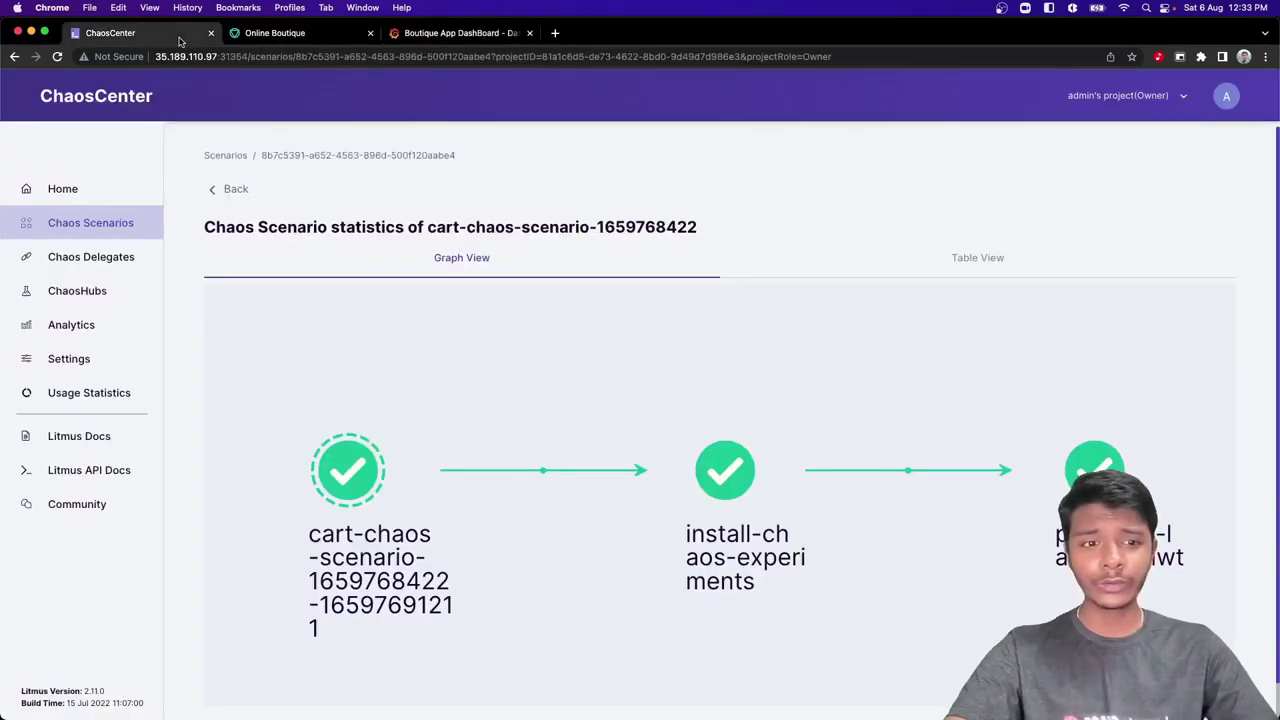
scroll(660, 392, "down", 1)
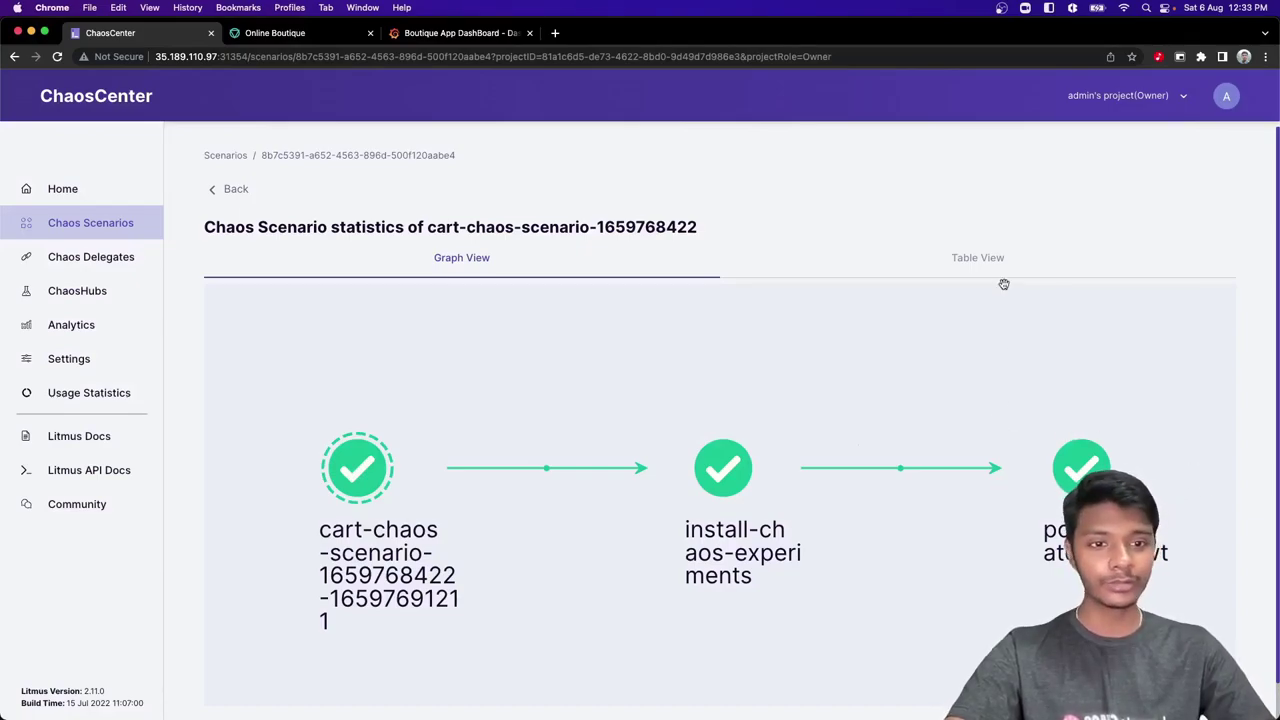
left_click(970, 262)
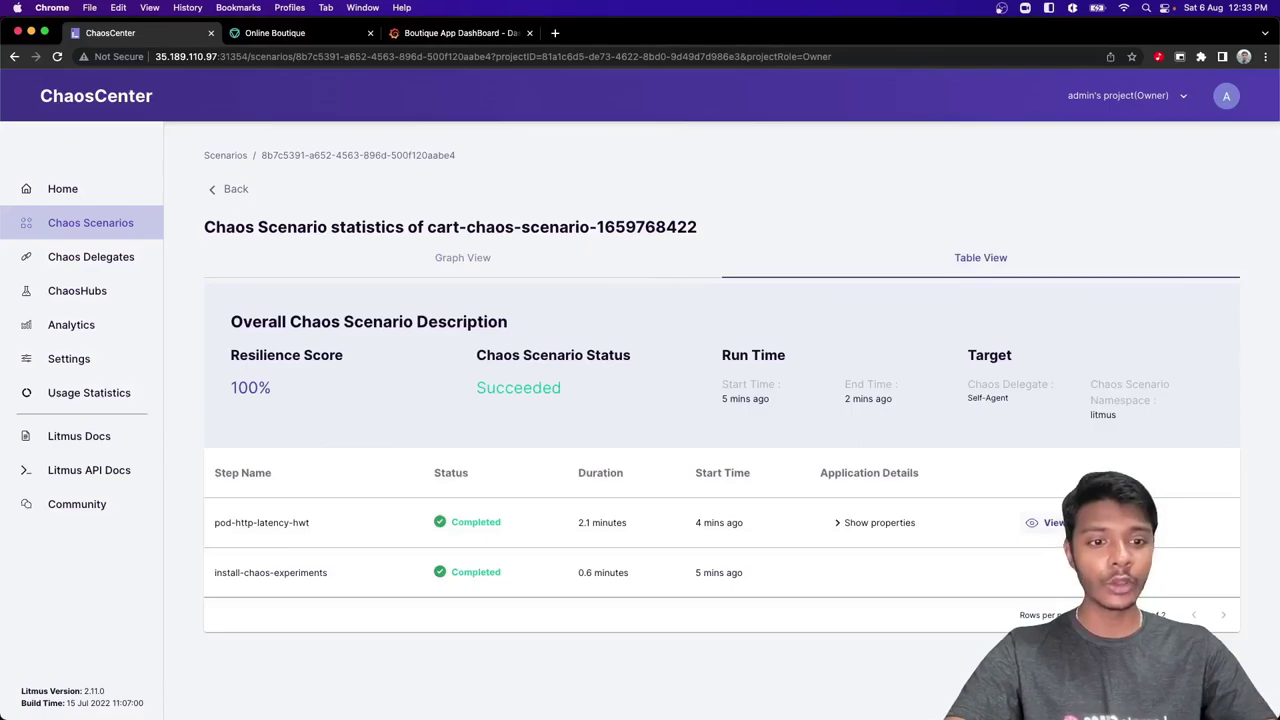
Open the logs of the pod-http-latency-hwt step and compare the probe's expected and actual values in its pre-chaos entries
left_click(1035, 522)
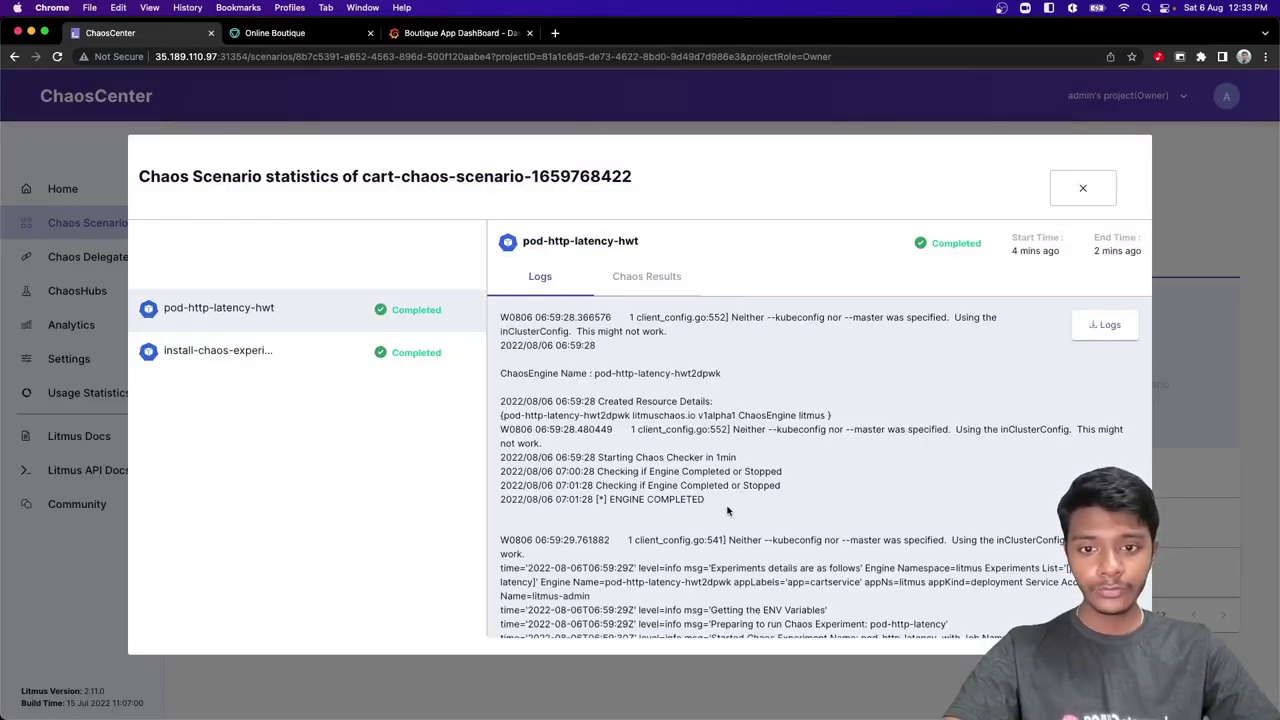
scroll(727, 510, "down", 3)
scroll(727, 510, "down", 10)
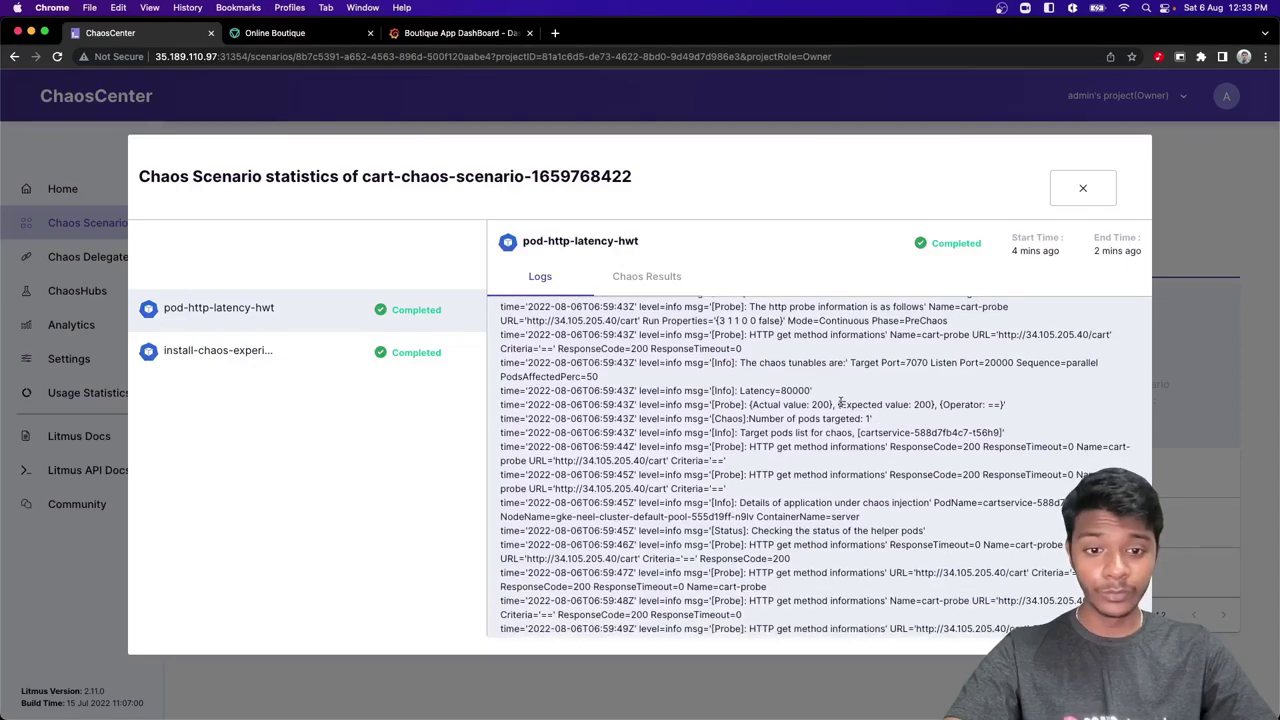
left_click_drag(840, 404, 935, 402)
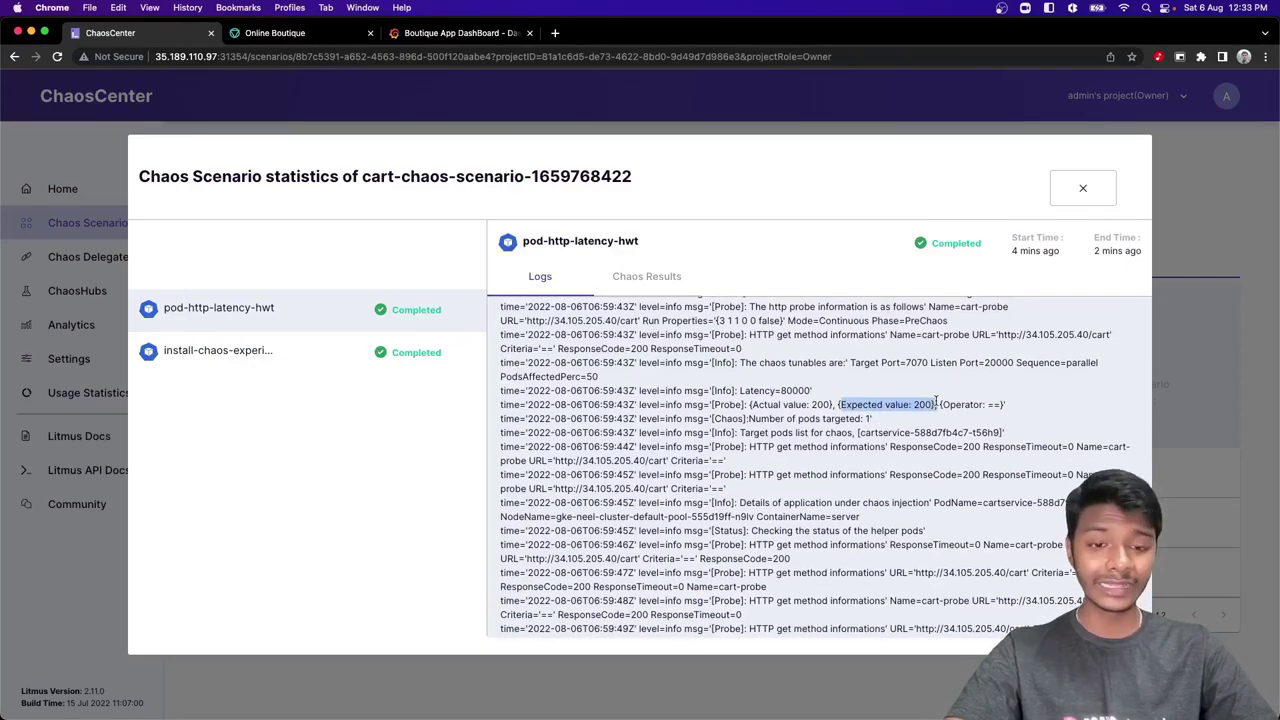
left_click(935, 403)
left_click_drag(752, 405, 820, 406)
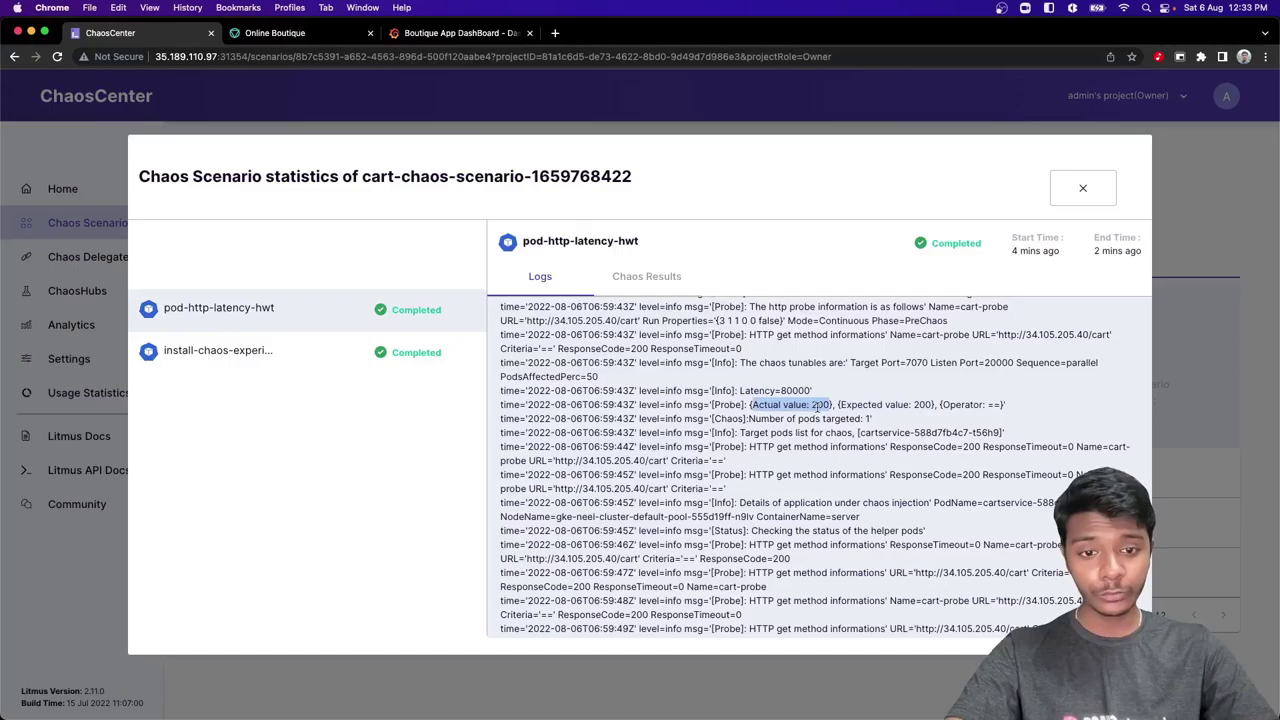
left_click(816, 406)
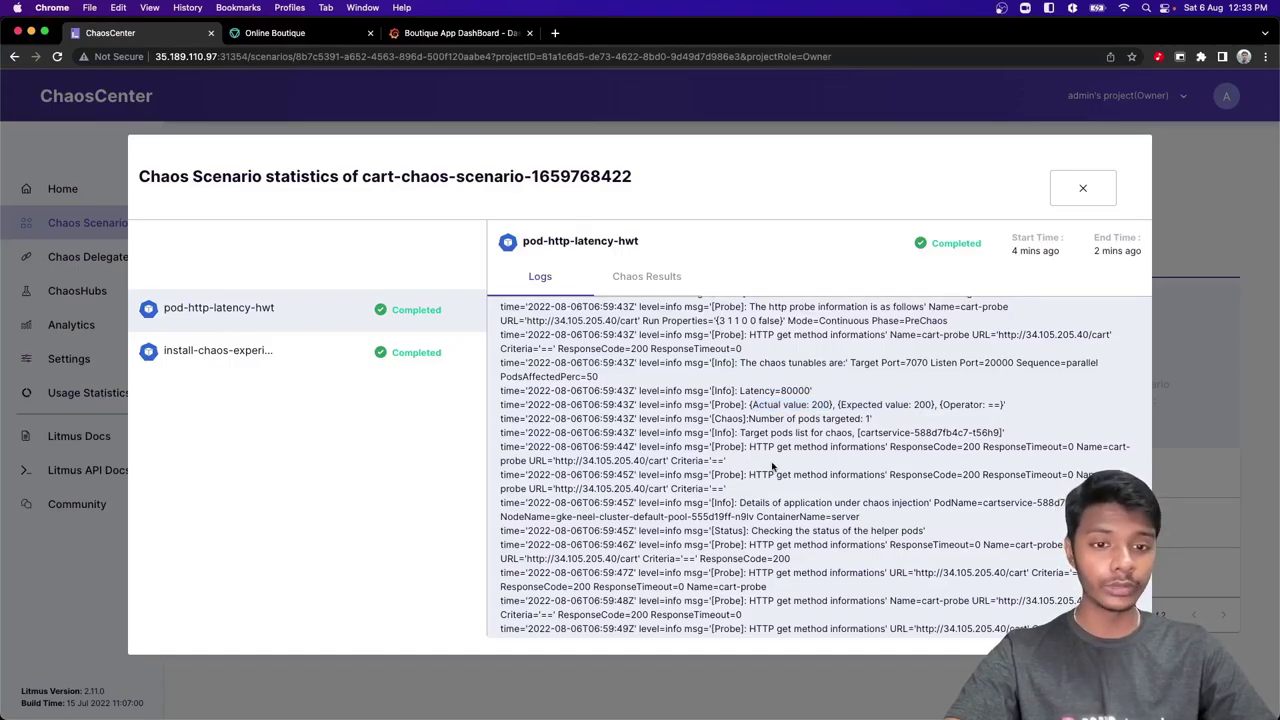
Read through the log entries of the chaos period, checking the HTTP response codes recorded by cart-probe
scroll(772, 465, "down", 10)
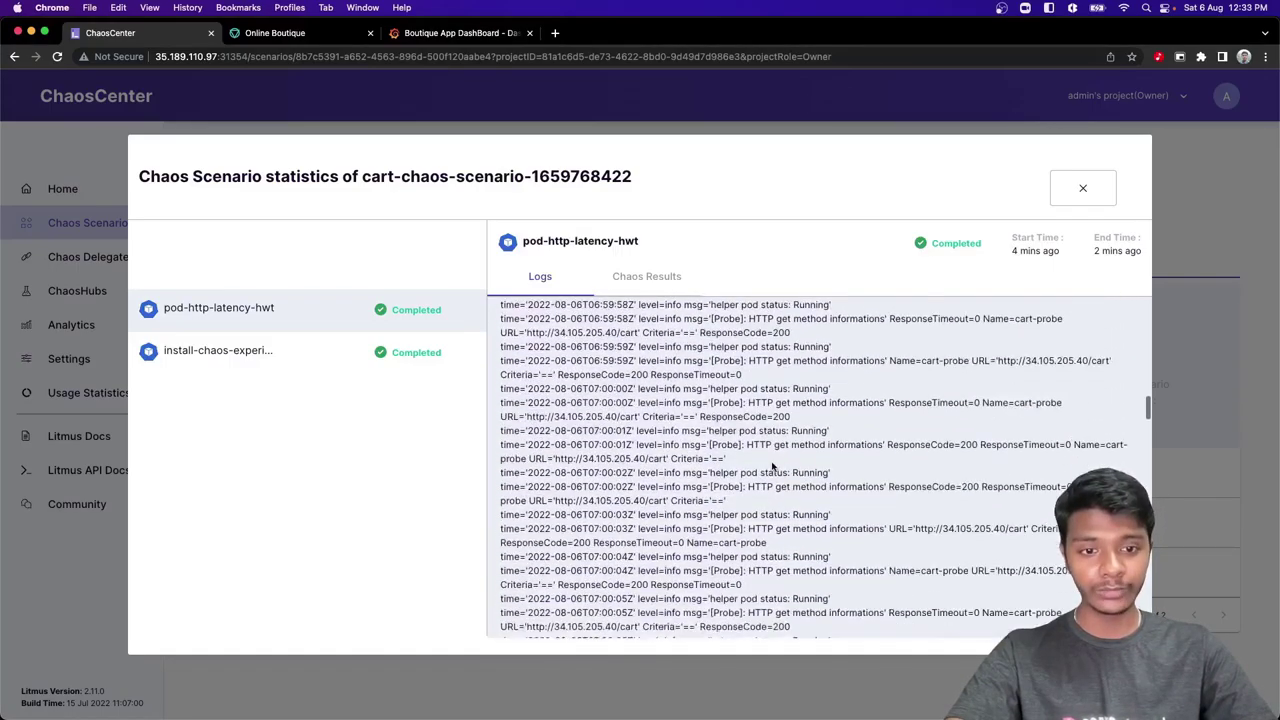
scroll(772, 465, "down", 5)
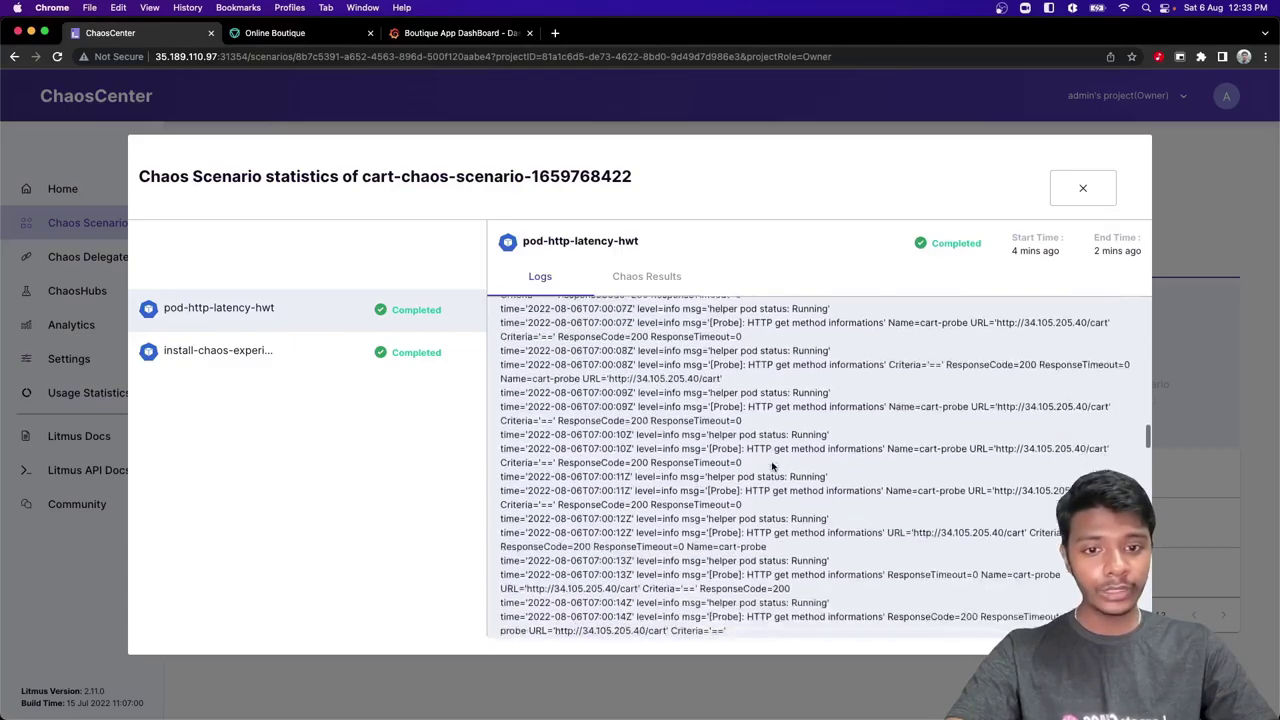
scroll(772, 465, "down", 4)
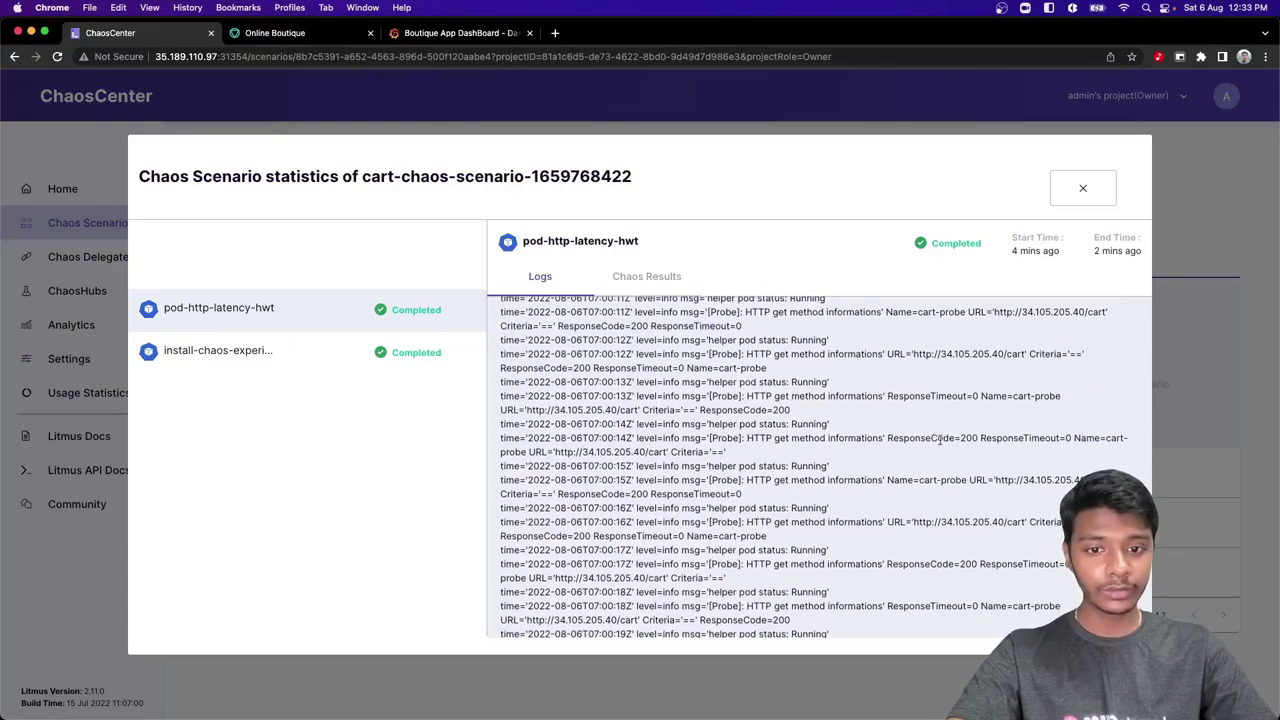
scroll(940, 440, "down", 7)
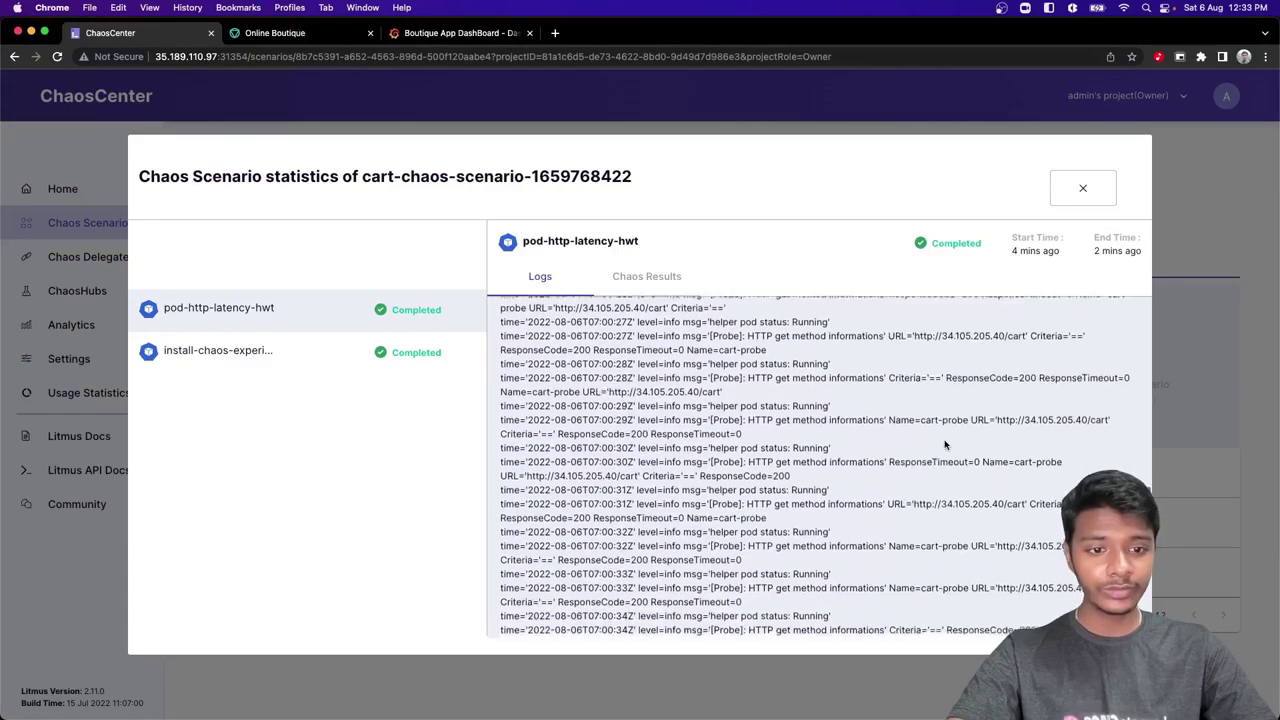
scroll(945, 445, "down", 1)
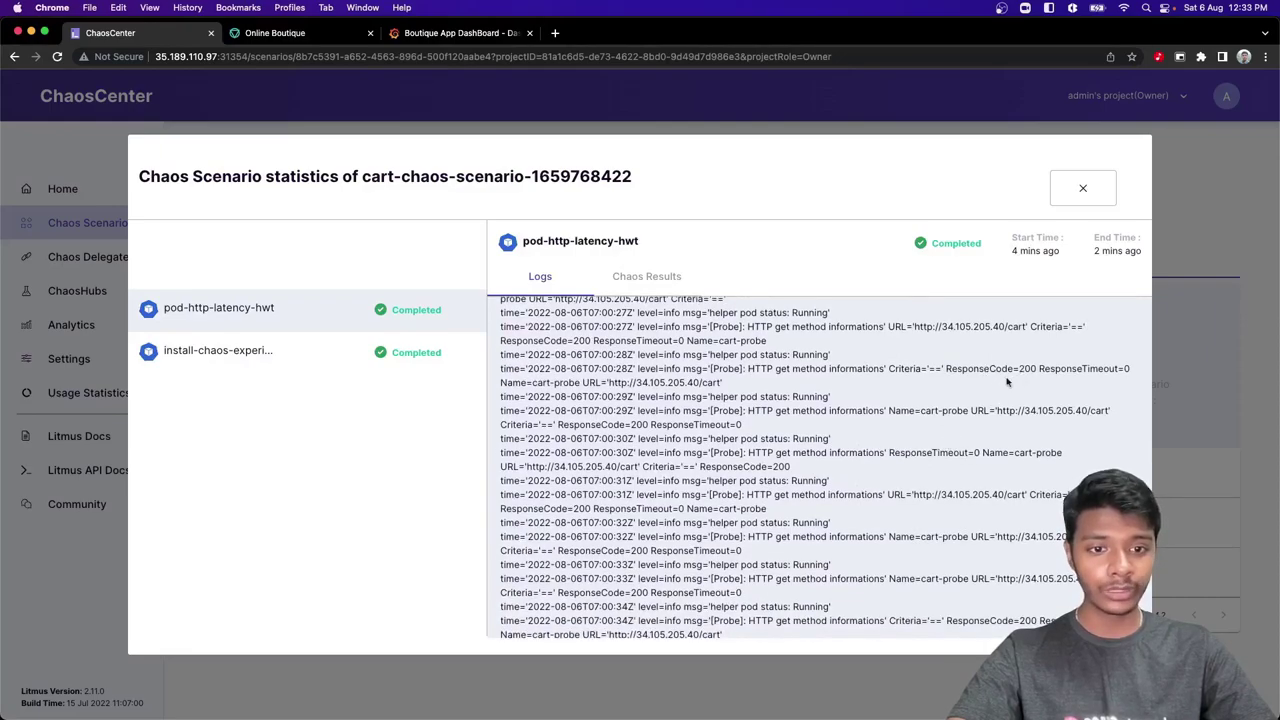
scroll(942, 400, "down", 10)
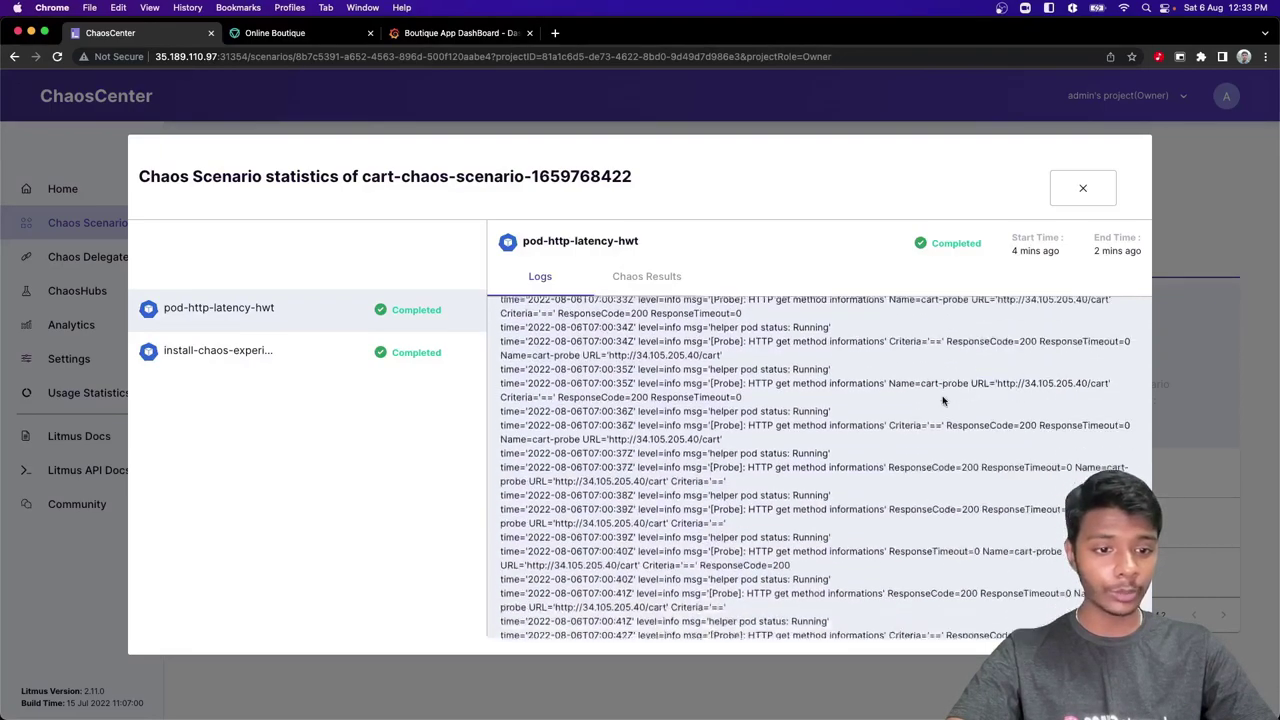
scroll(942, 400, "down", 8)
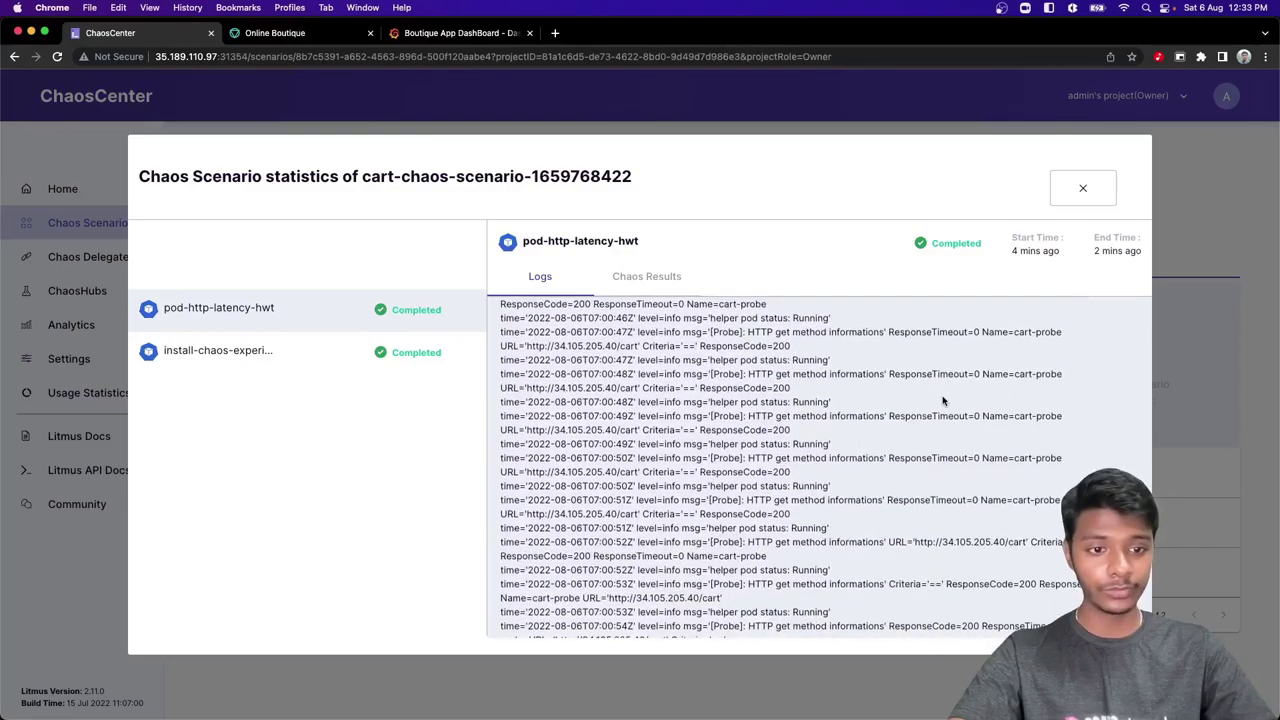
scroll(942, 400, "down", 3)
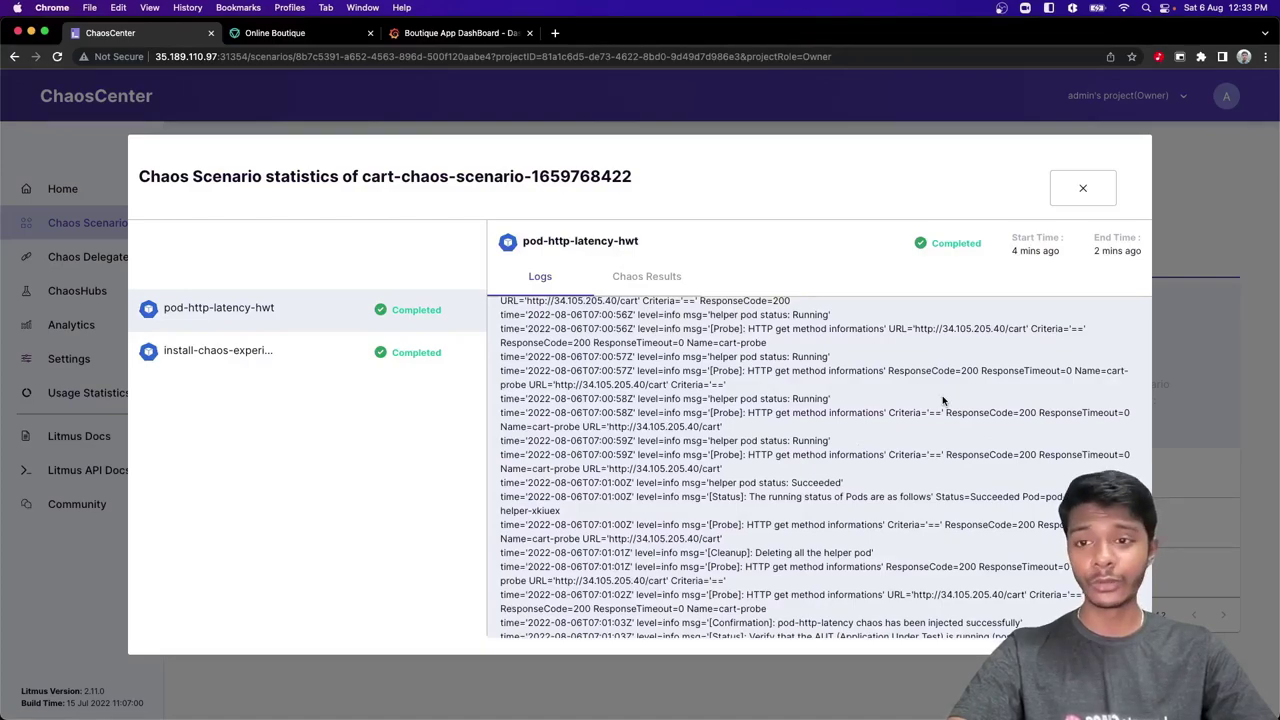
Examine the post-chaos log entries for the cartservice pod status and highlight the cart-probe outcome line
scroll(826, 481, "down", 8)
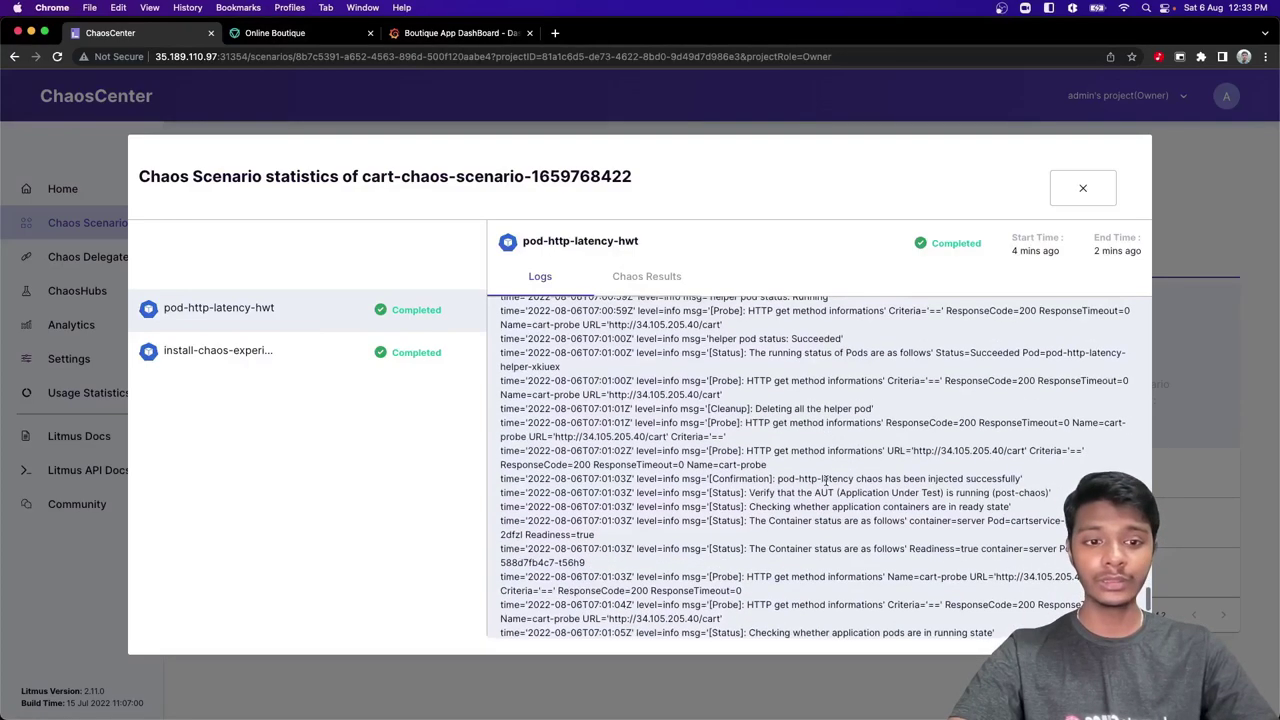
scroll(826, 481, "down", 4)
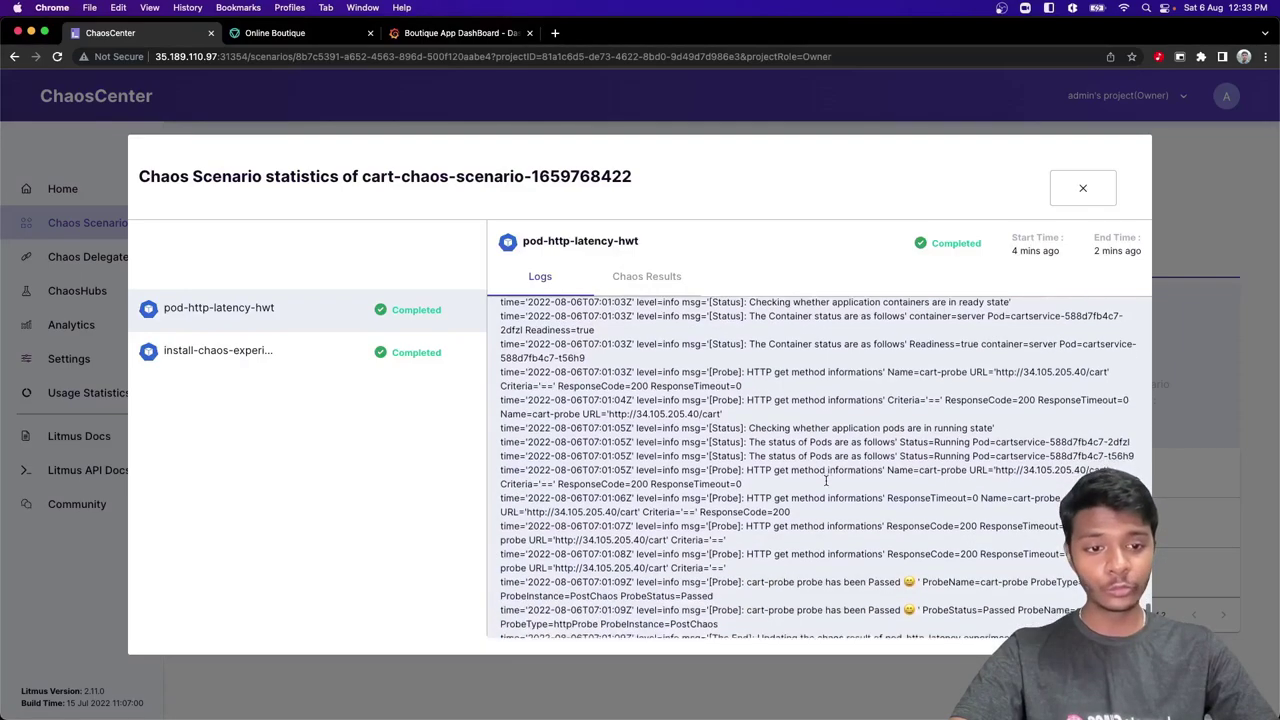
scroll(826, 485, "down", 3)
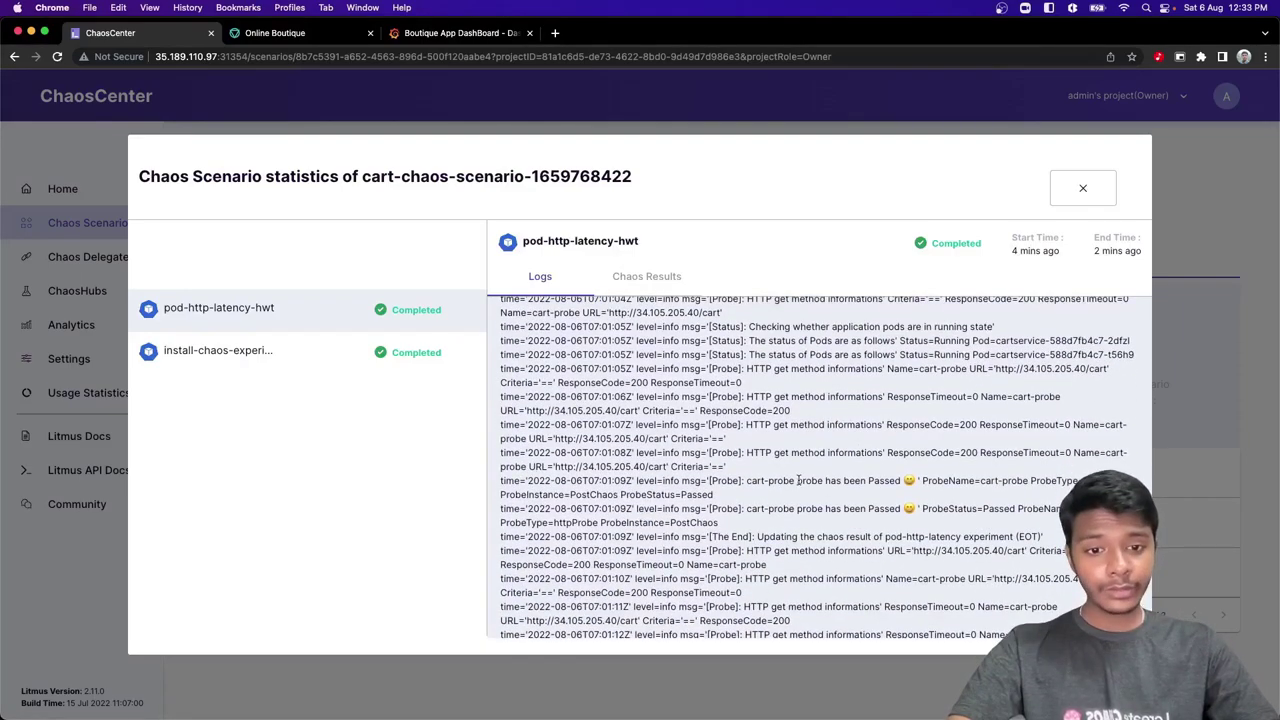
left_click_drag(746, 481, 976, 481)
left_click(920, 481)
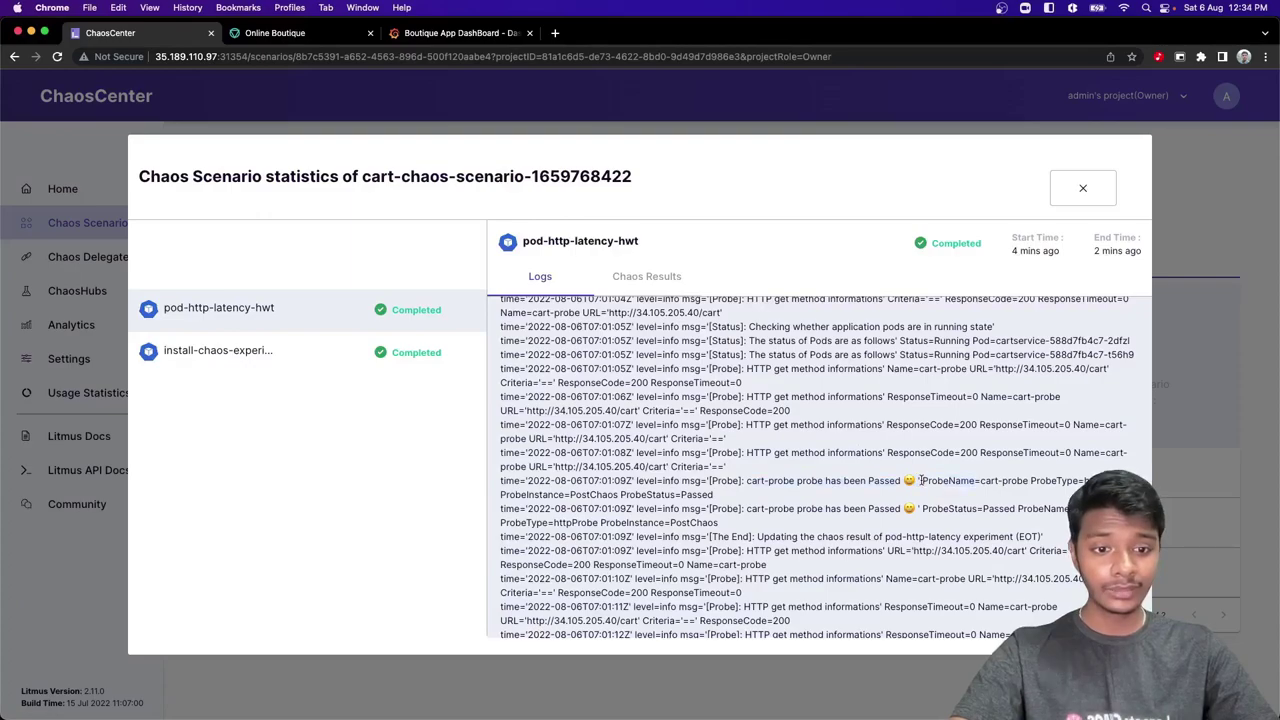
Show the chaos results of pod-http-latency-hwt and check the experiment's phase, verdict and probe success percentage
left_click(665, 276)
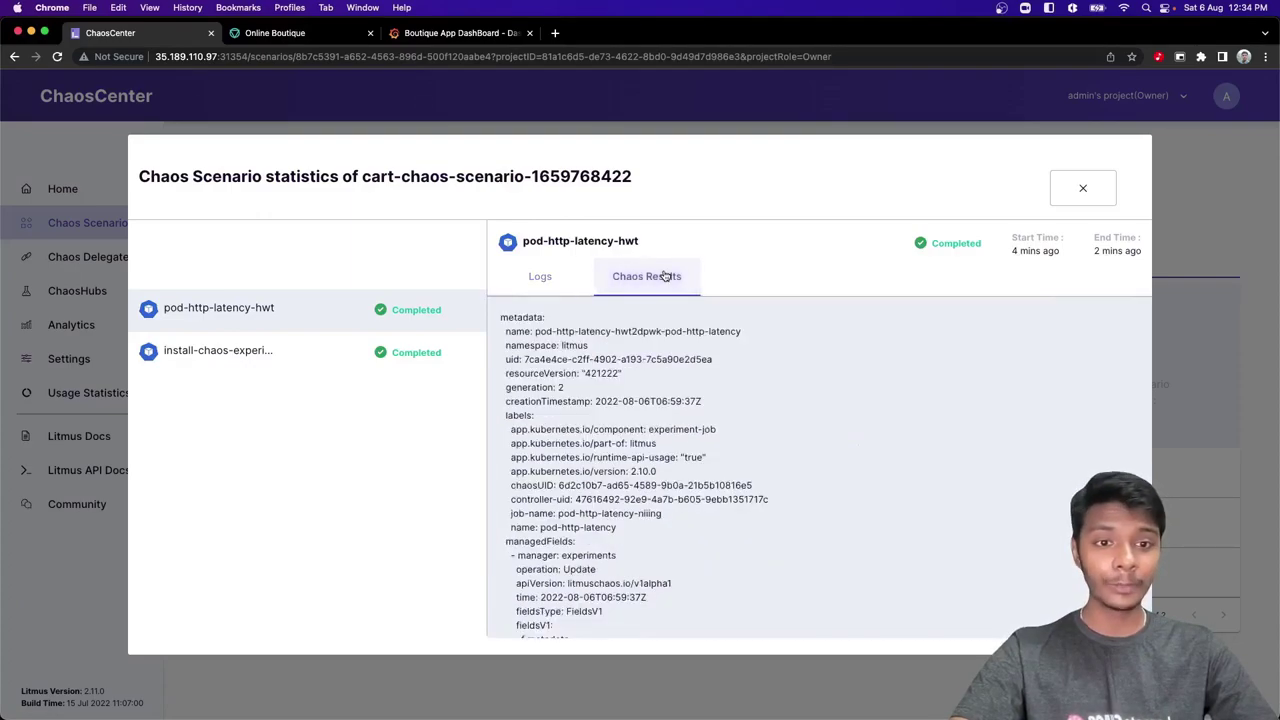
scroll(636, 456, "down", 2)
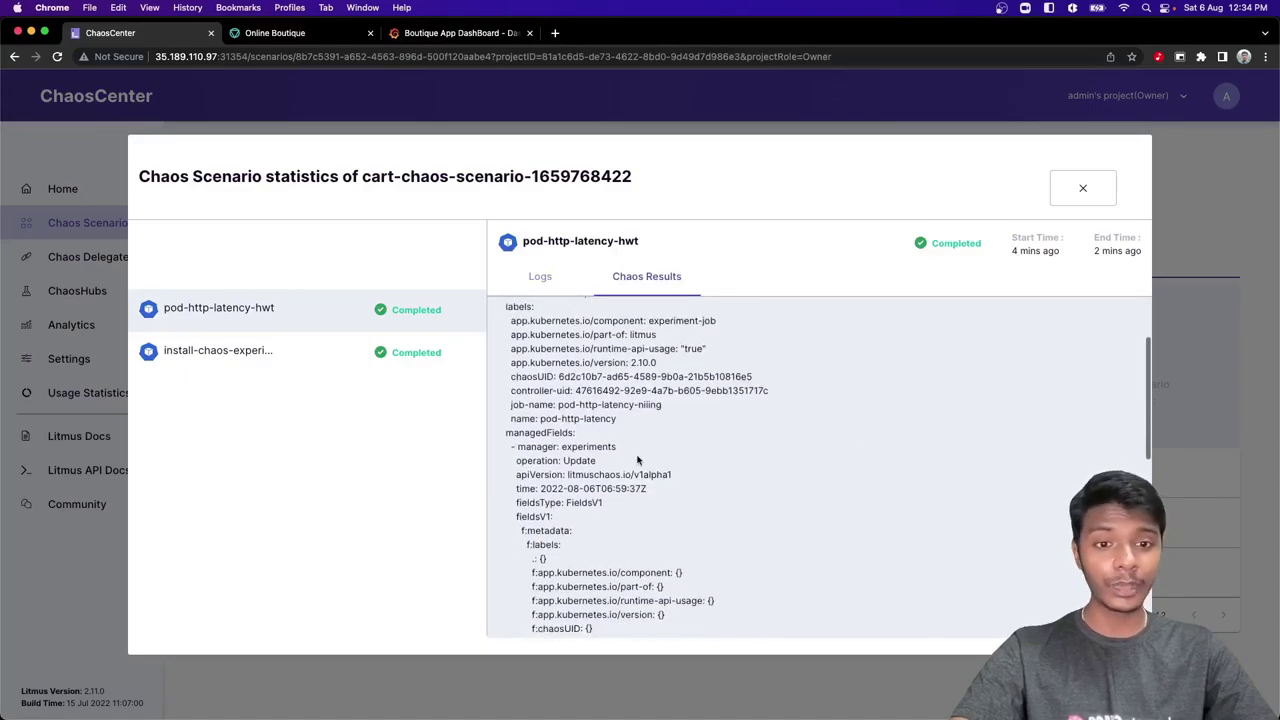
scroll(637, 459, "up", 2)
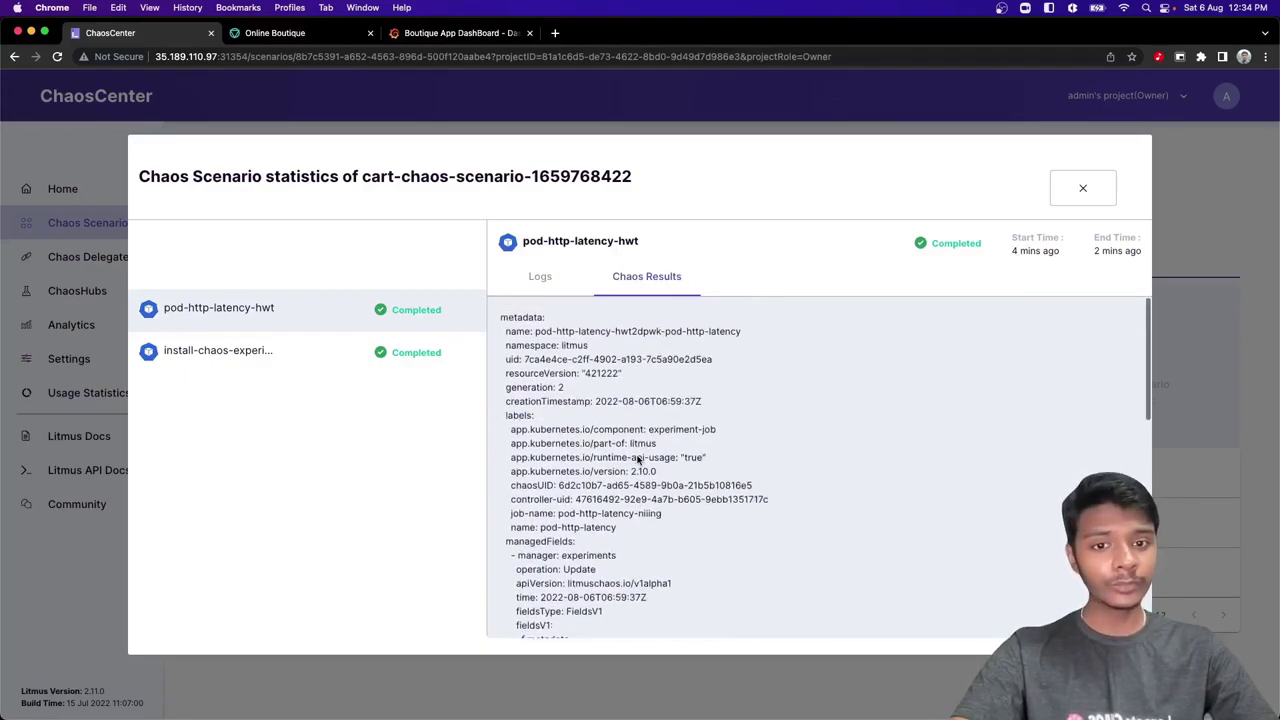
scroll(637, 457, "down", 10)
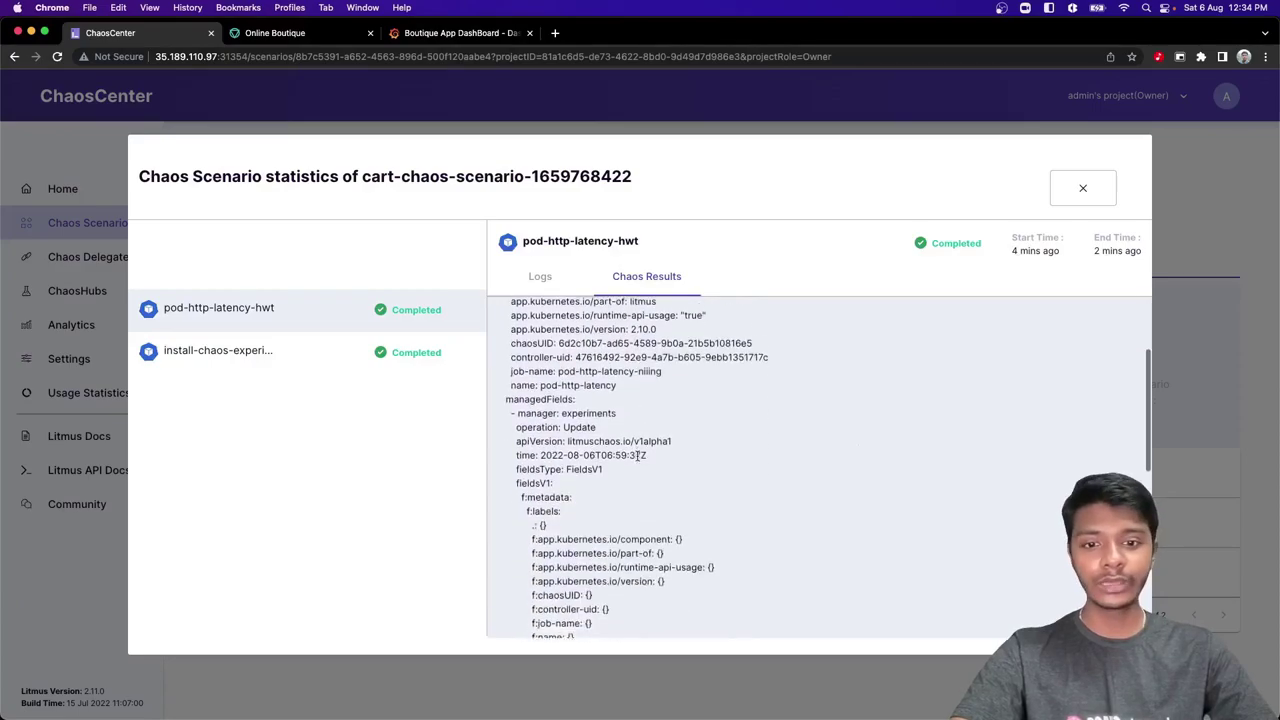
scroll(637, 459, "down", 2)
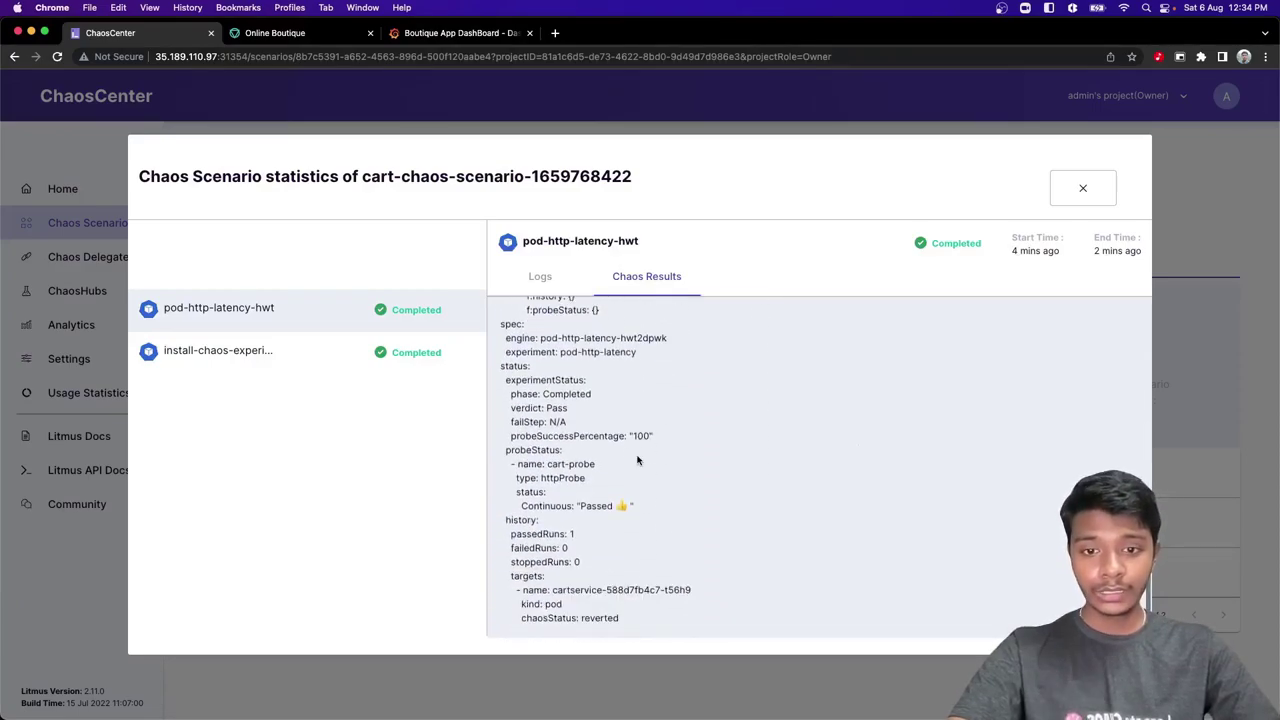
double_click(547, 397)
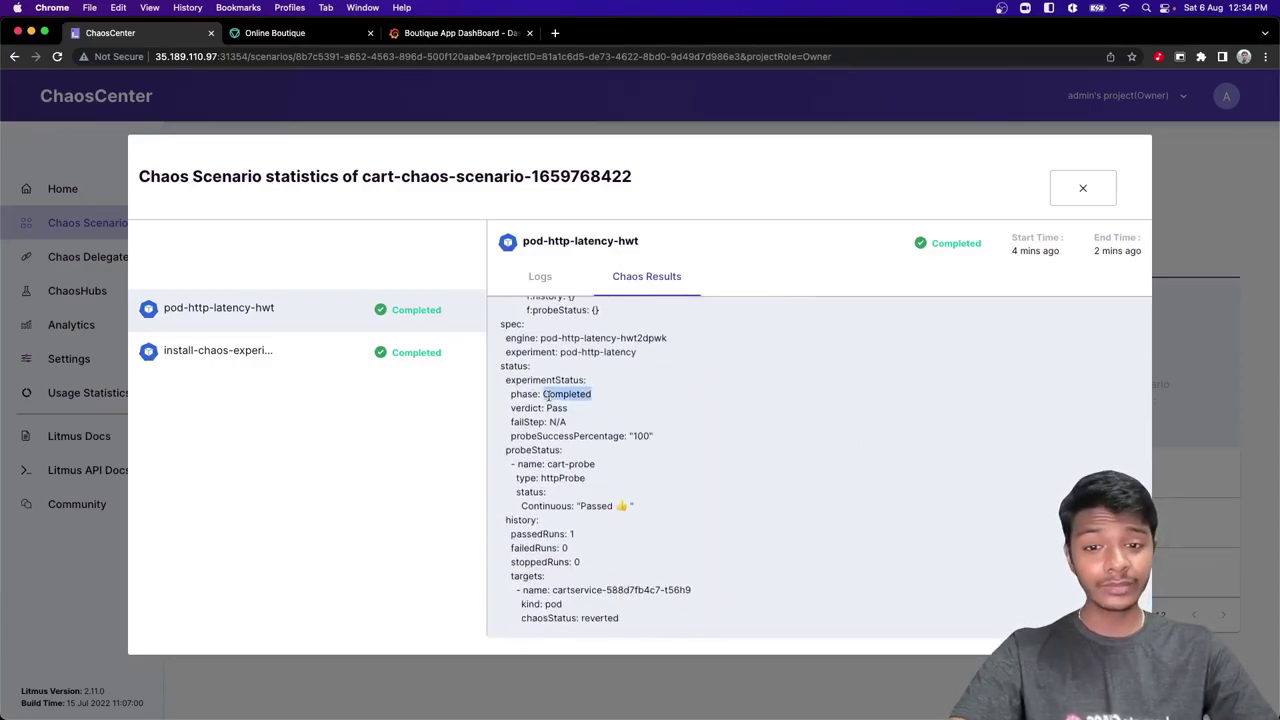
double_click(556, 408)
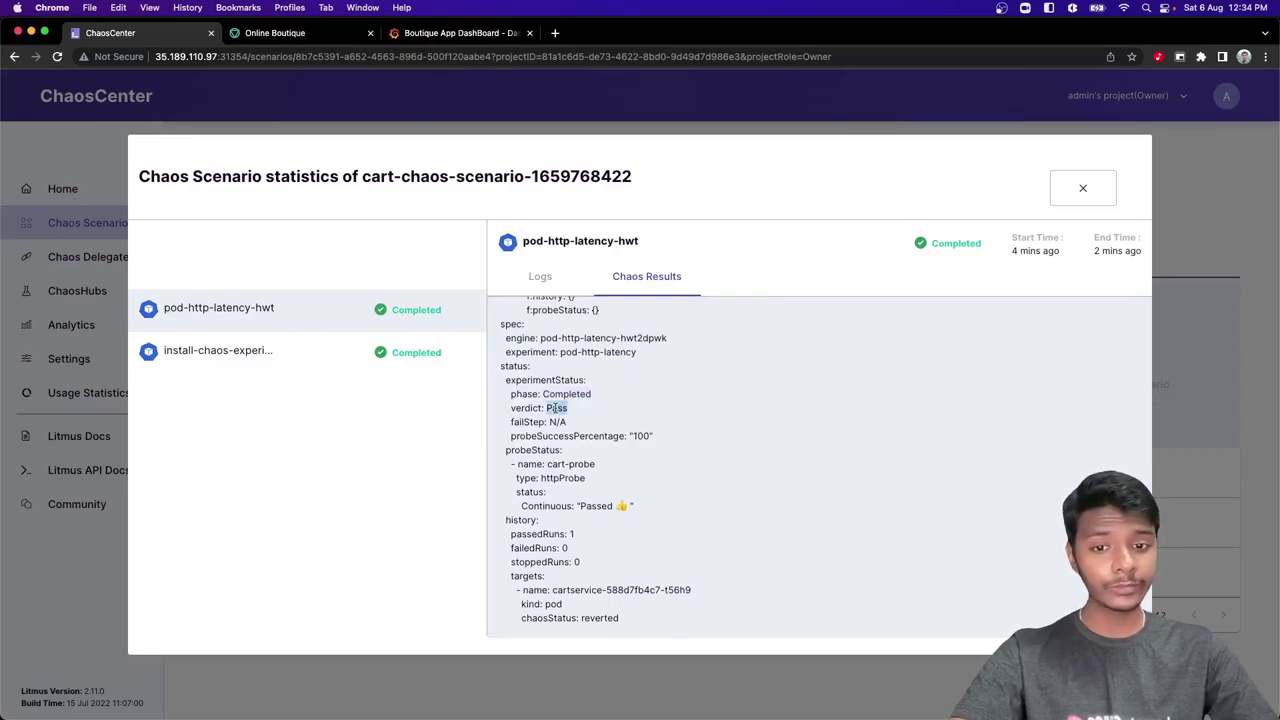
left_click_drag(511, 436, 652, 432)
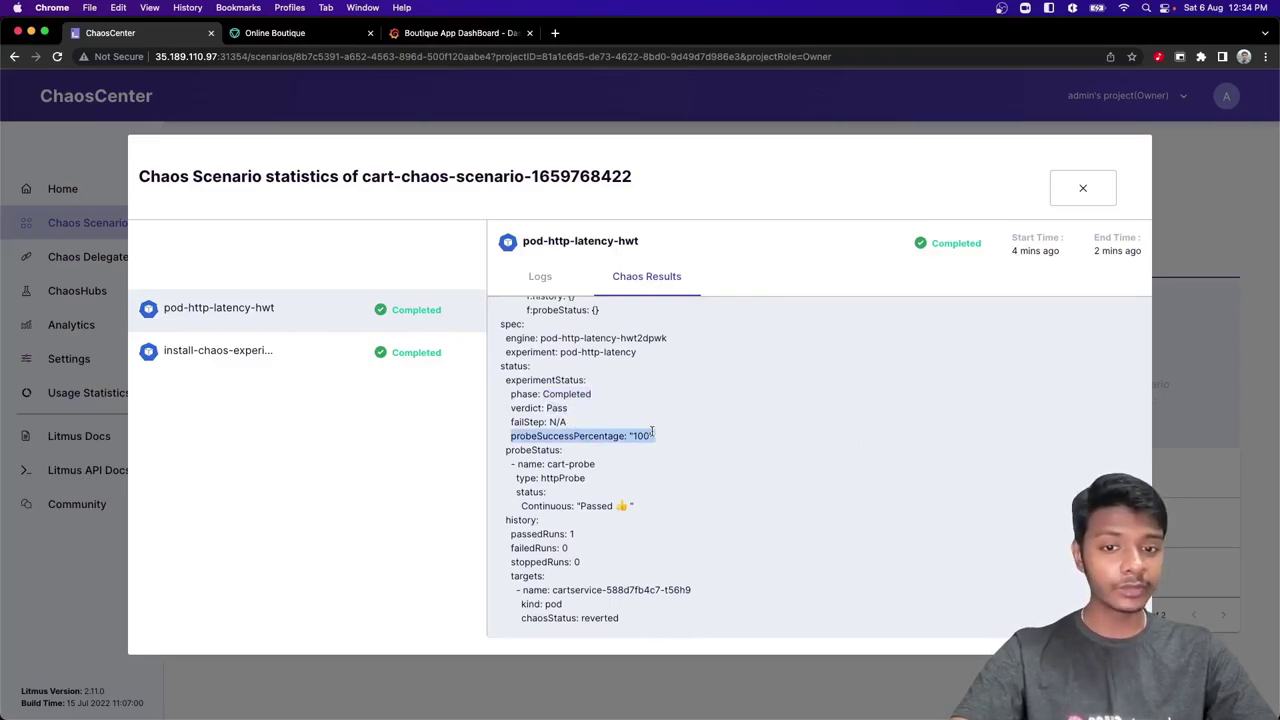
left_click(652, 432)
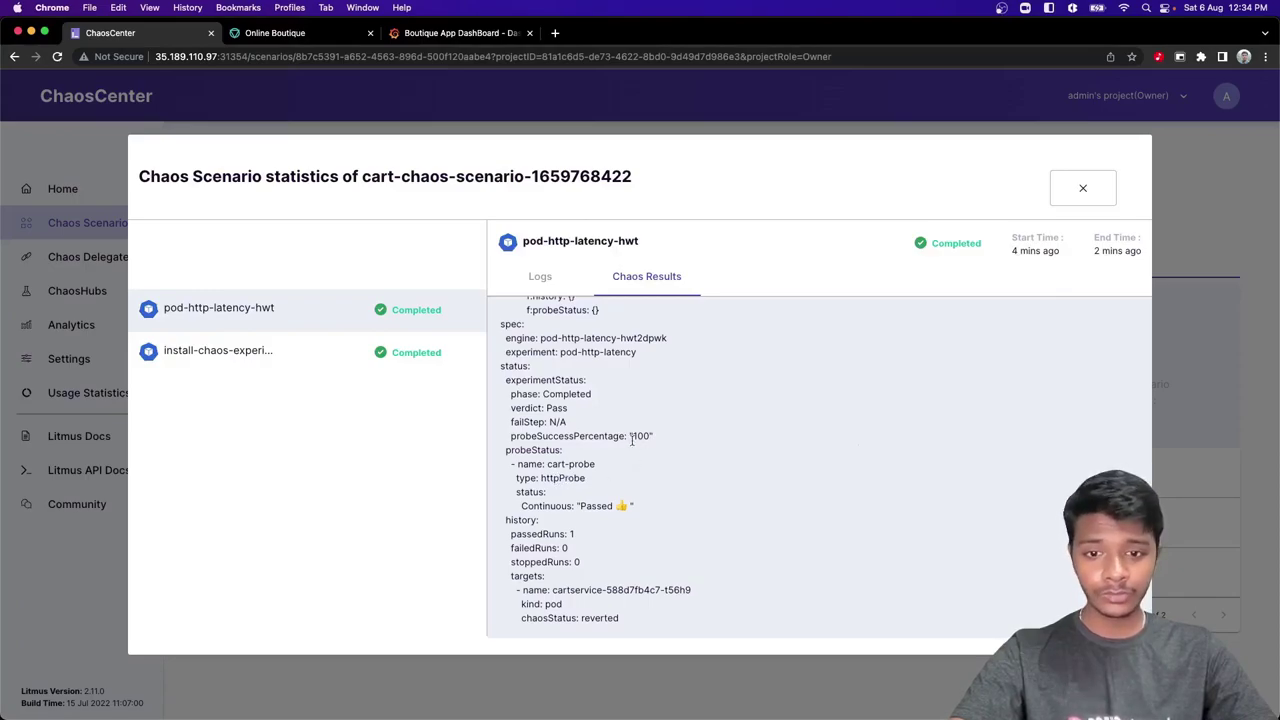
Check the cart-probe entry under probeStatus in the chaos results, highlighting its name and Continuous mode status
double_click(540, 506)
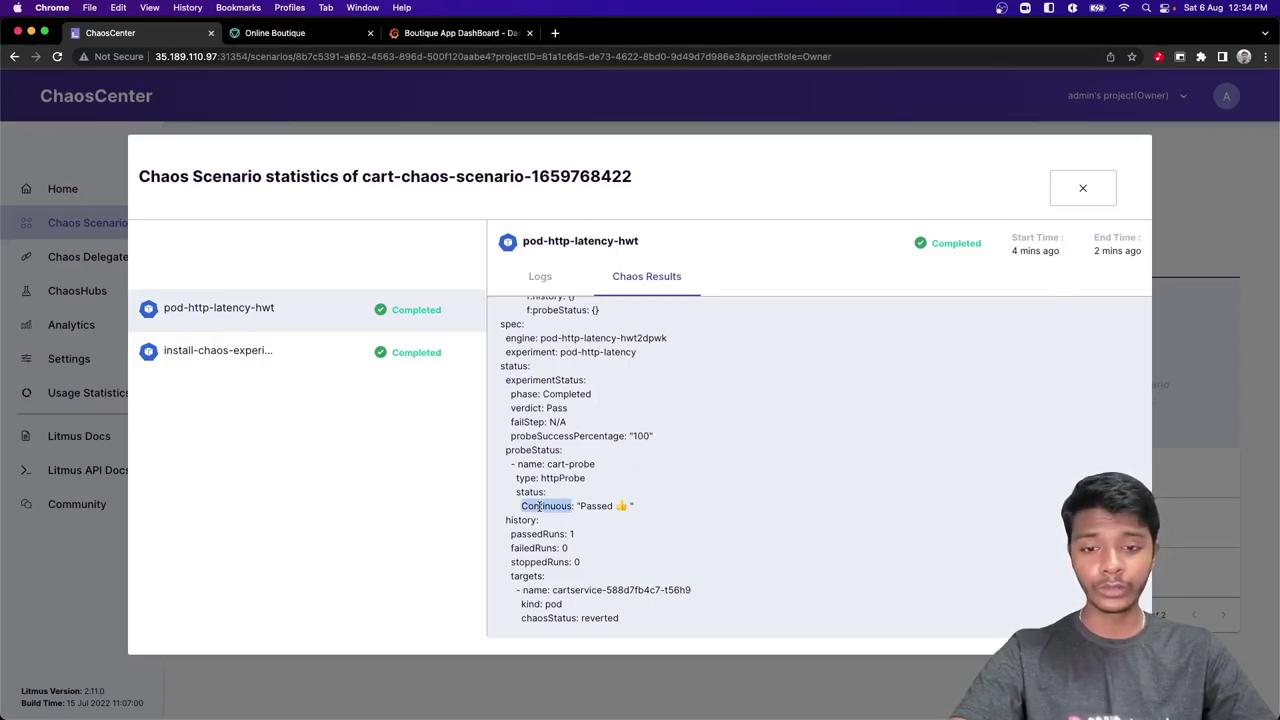
left_click_drag(540, 506, 598, 506)
left_click(598, 506)
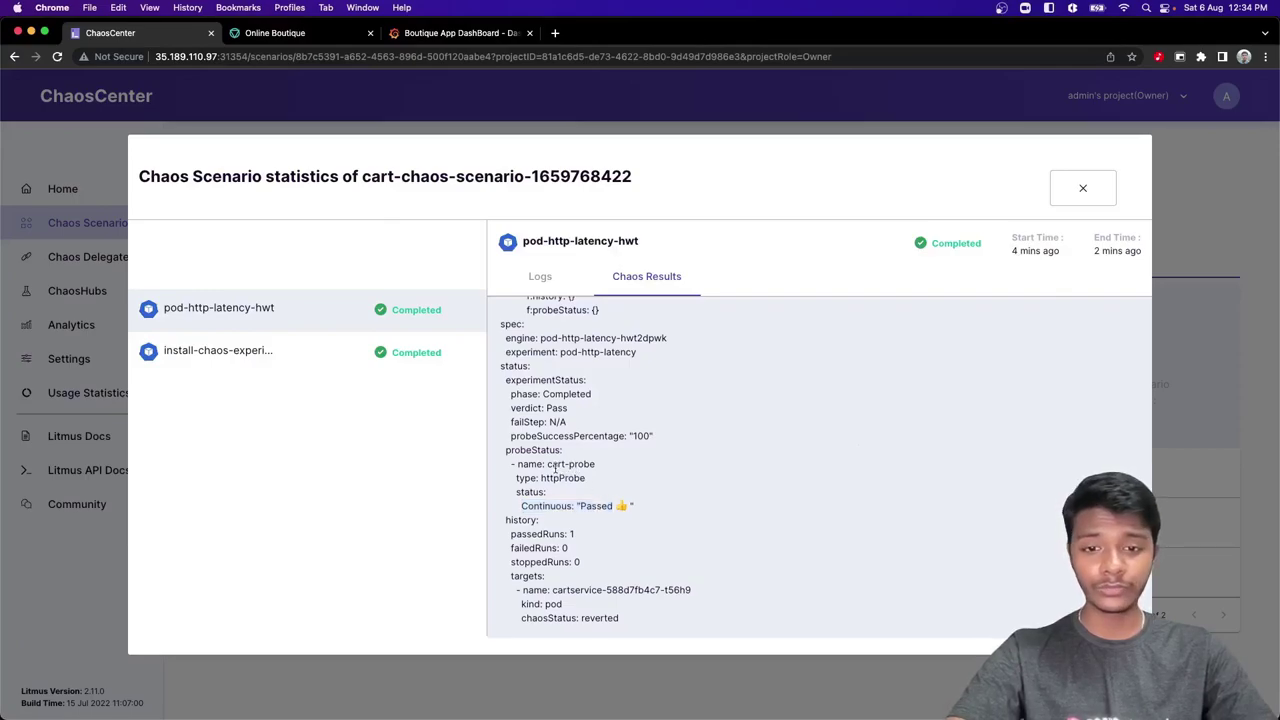
double_click(552, 464)
left_click_drag(552, 464, 622, 505)
left_click(585, 467)
double_click(598, 506)
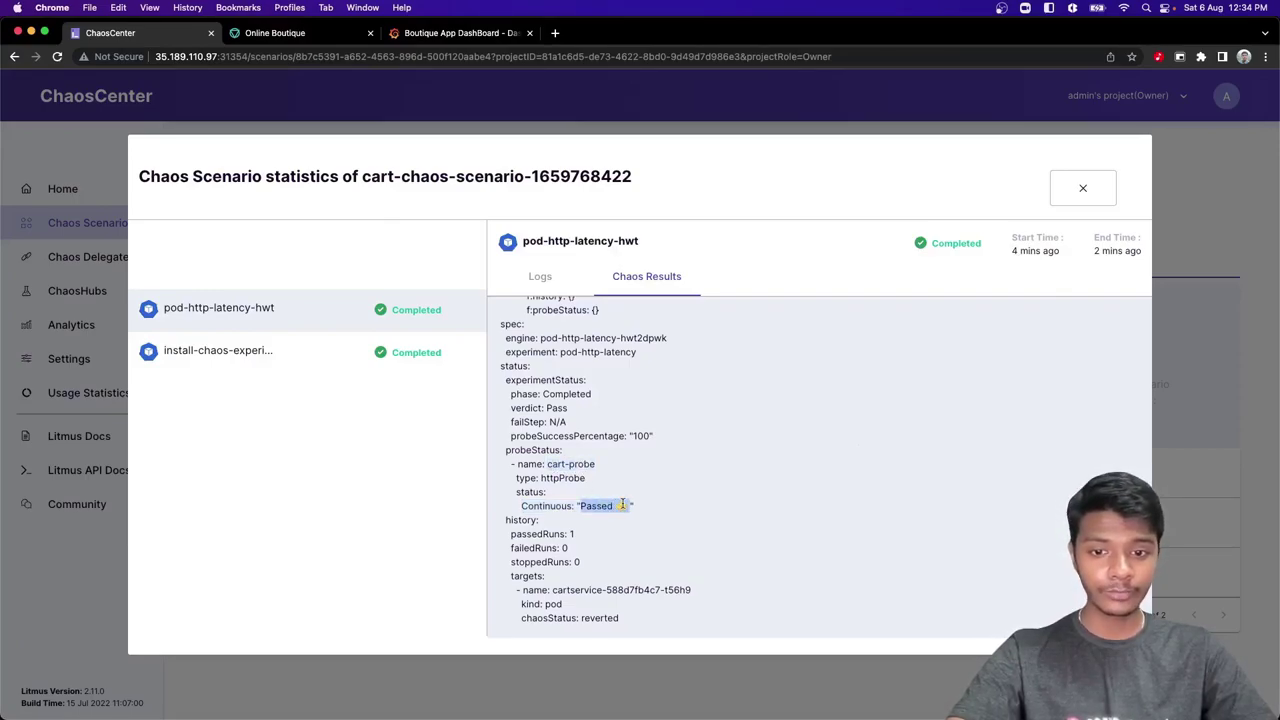
left_click(566, 534)
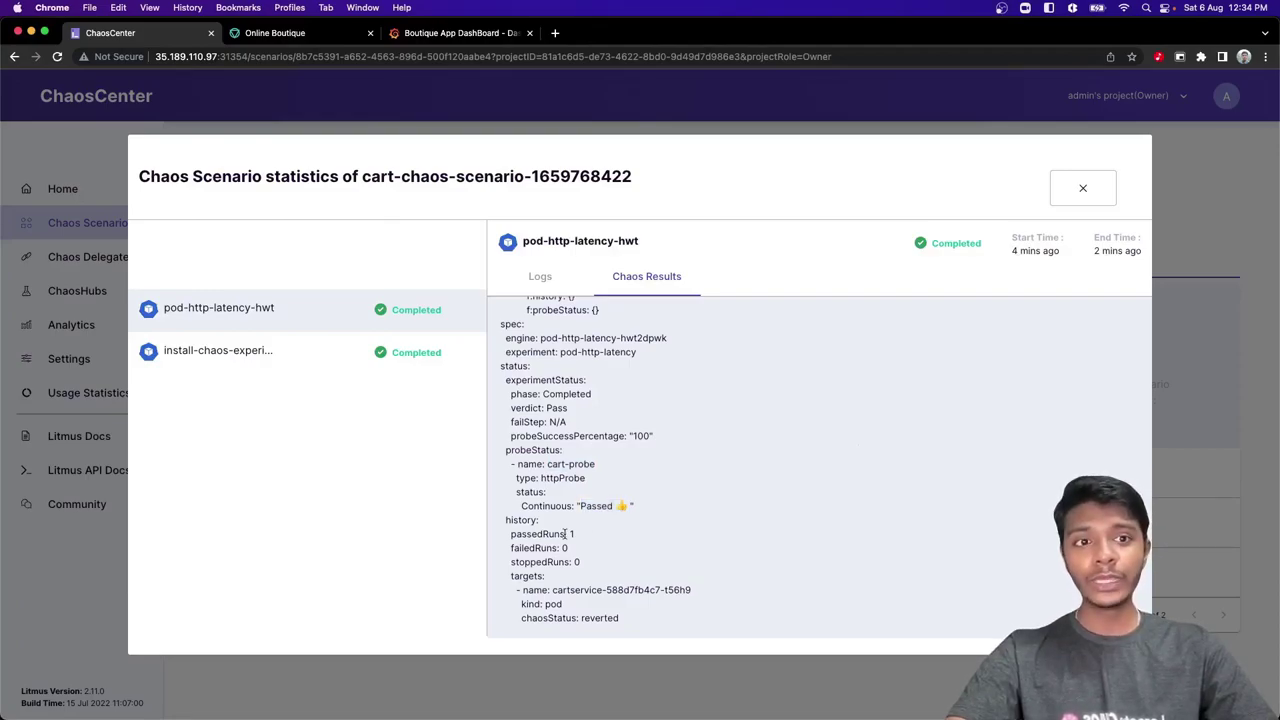